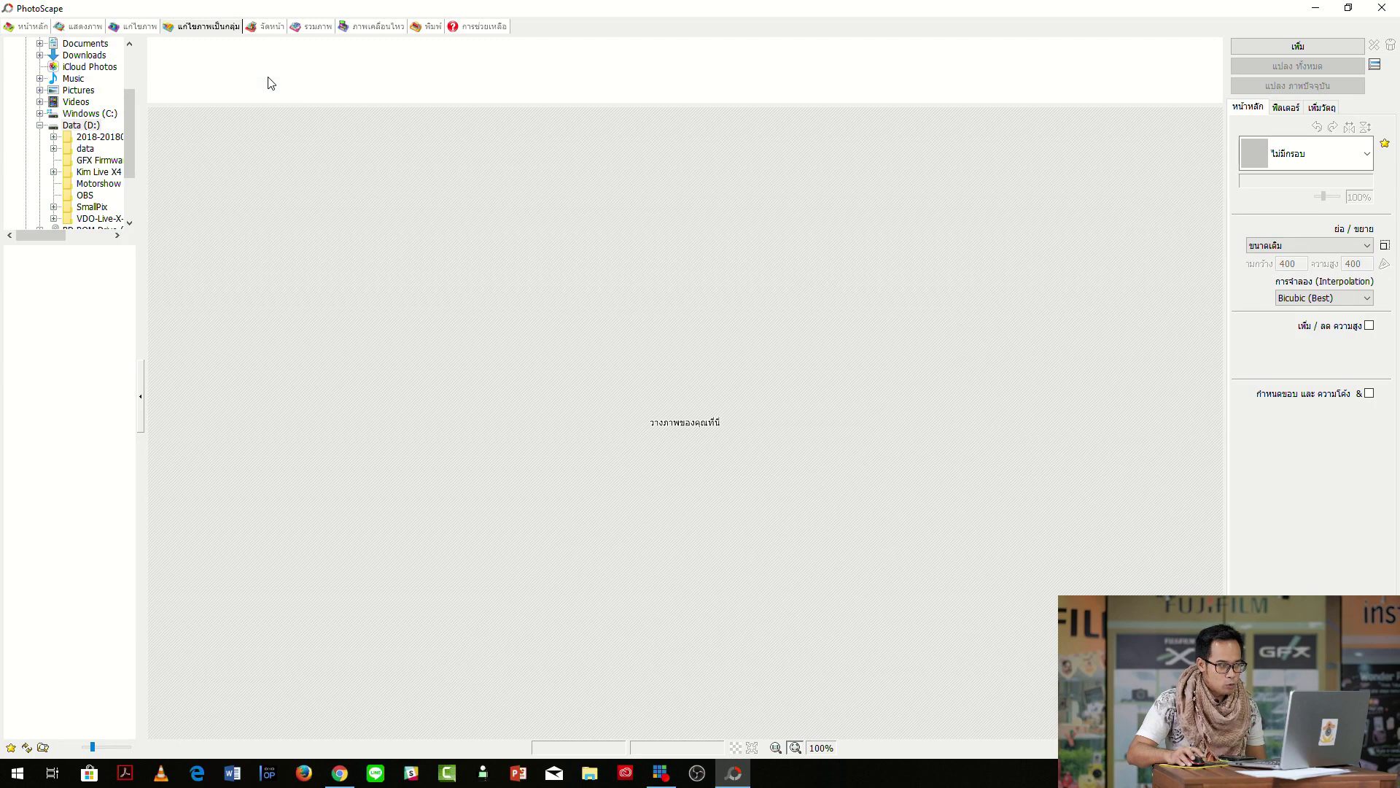
Open File Explorer from the taskbar alongside PhotoScape.
left_click_drag(270, 82, 282, 310)
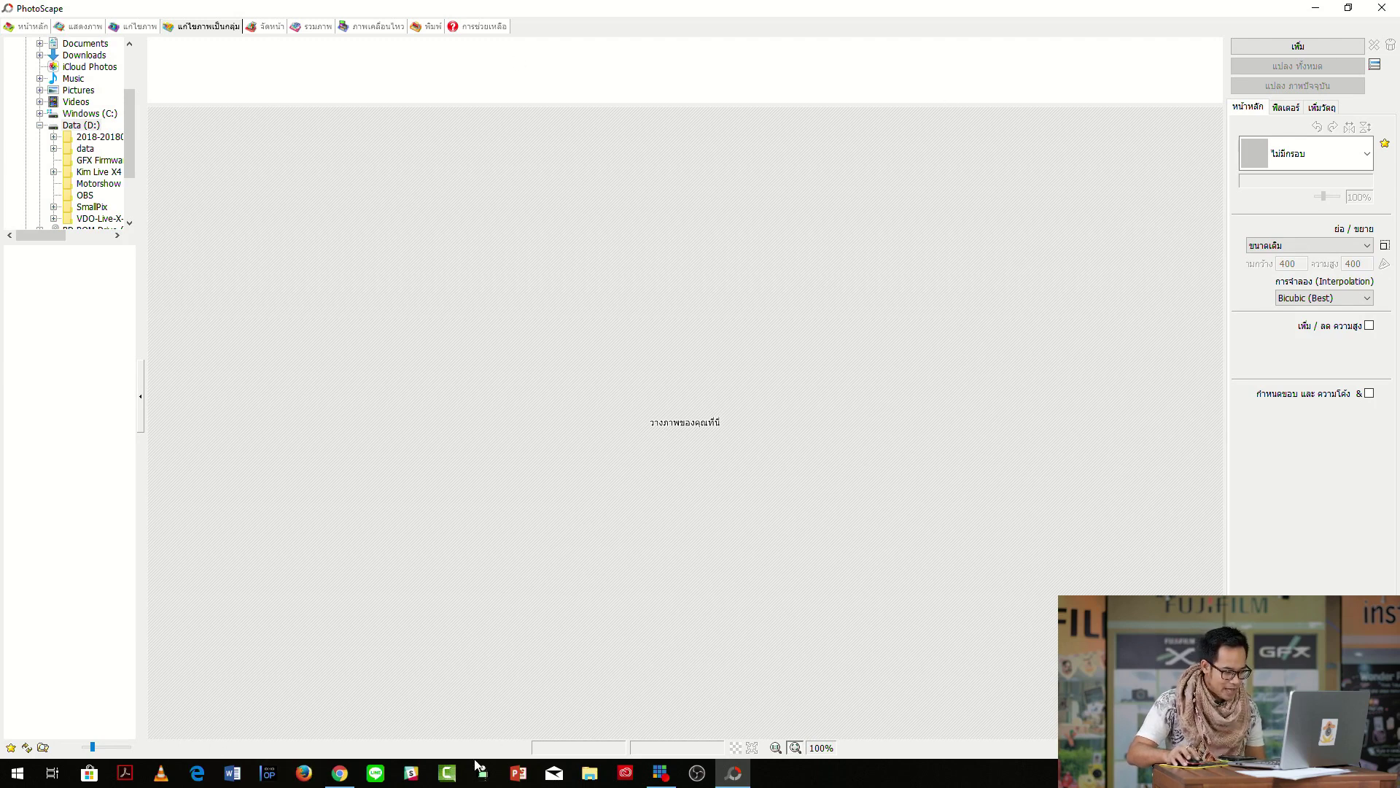
left_click(590, 774)
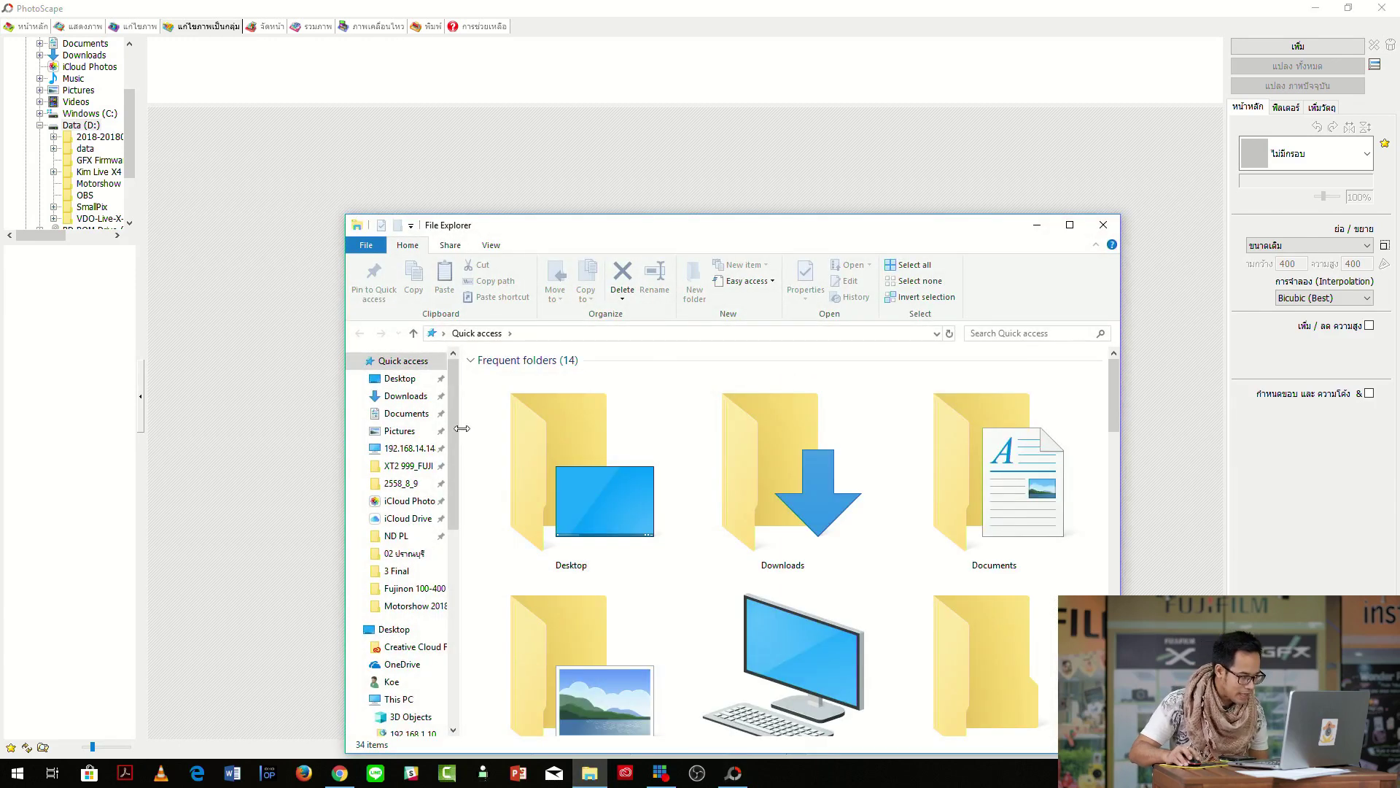
left_click_drag(453, 427, 454, 459)
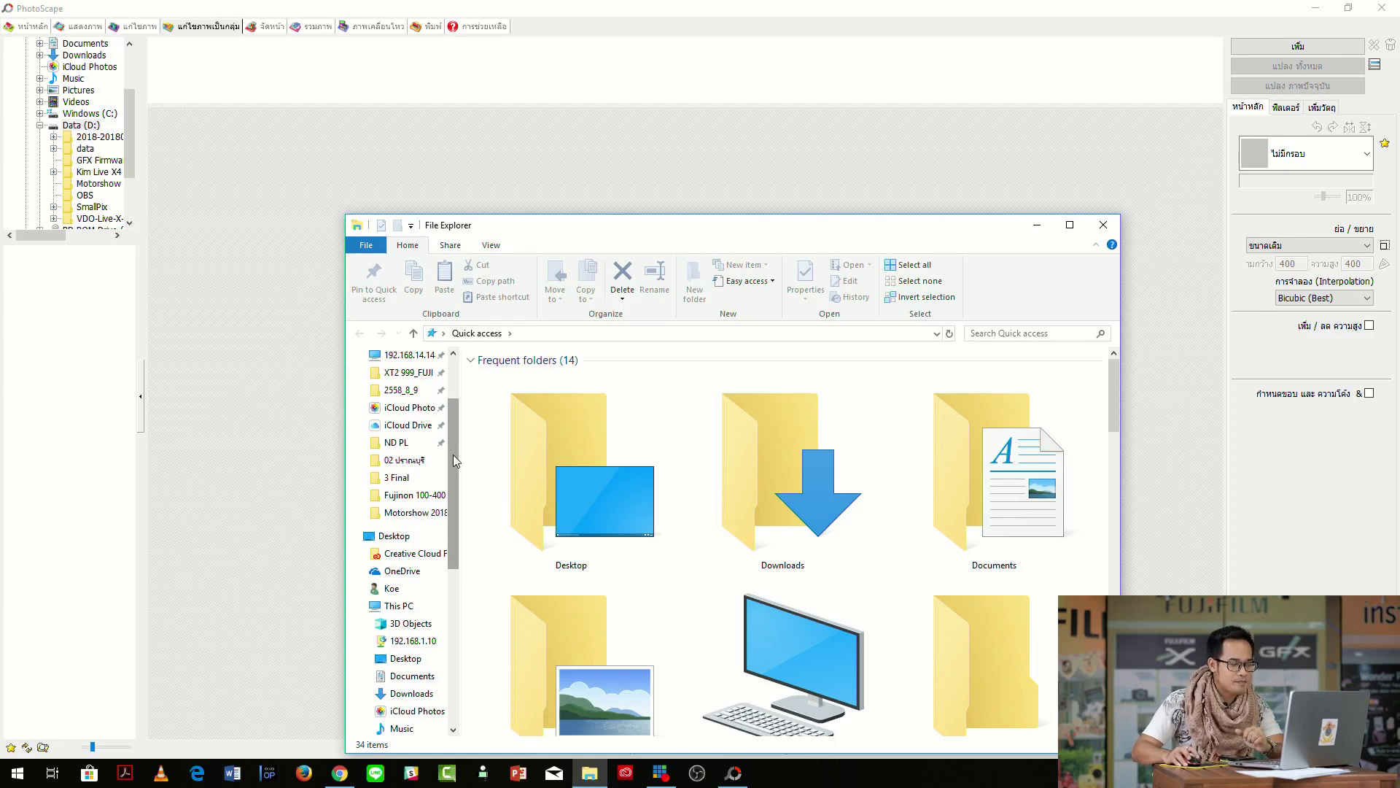
left_click_drag(453, 458, 450, 711)
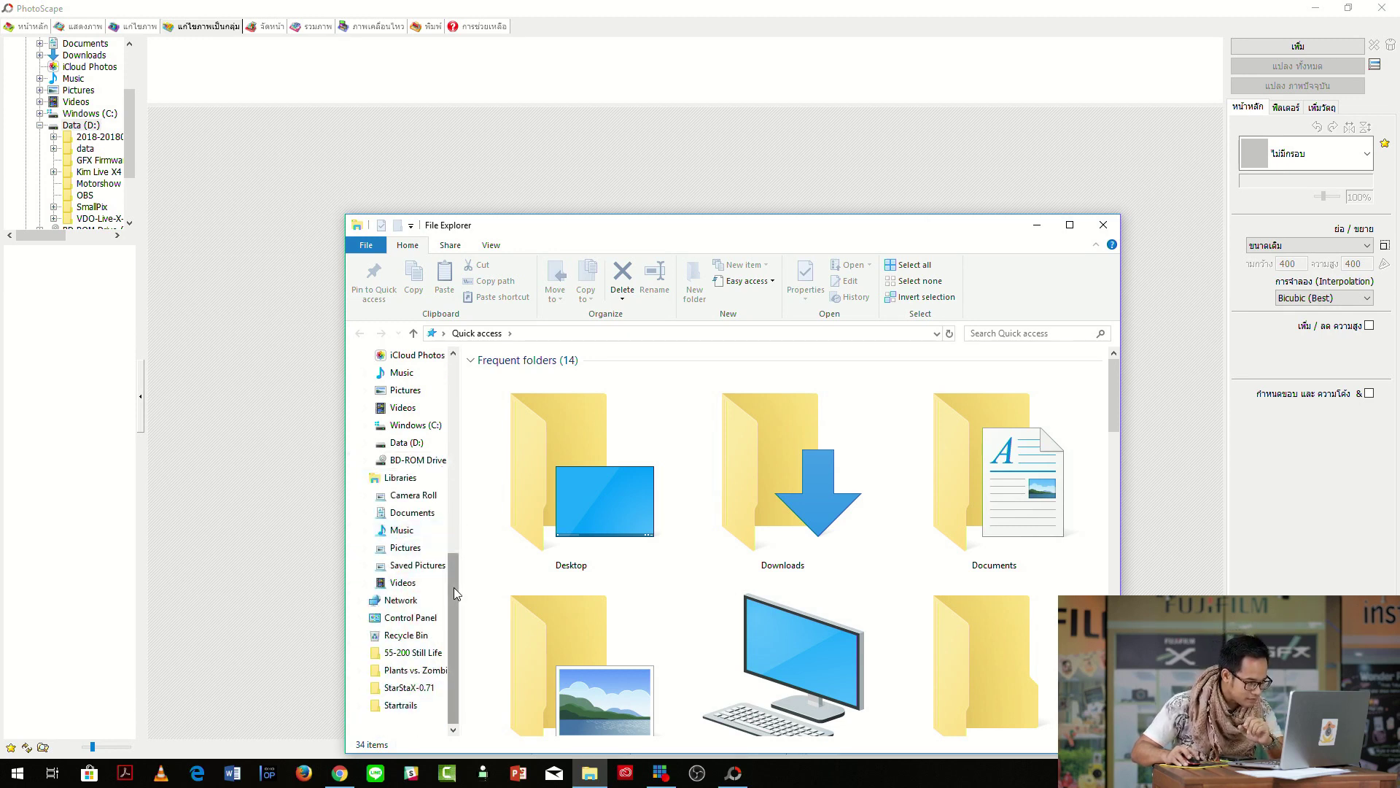
left_click_drag(453, 573, 453, 380)
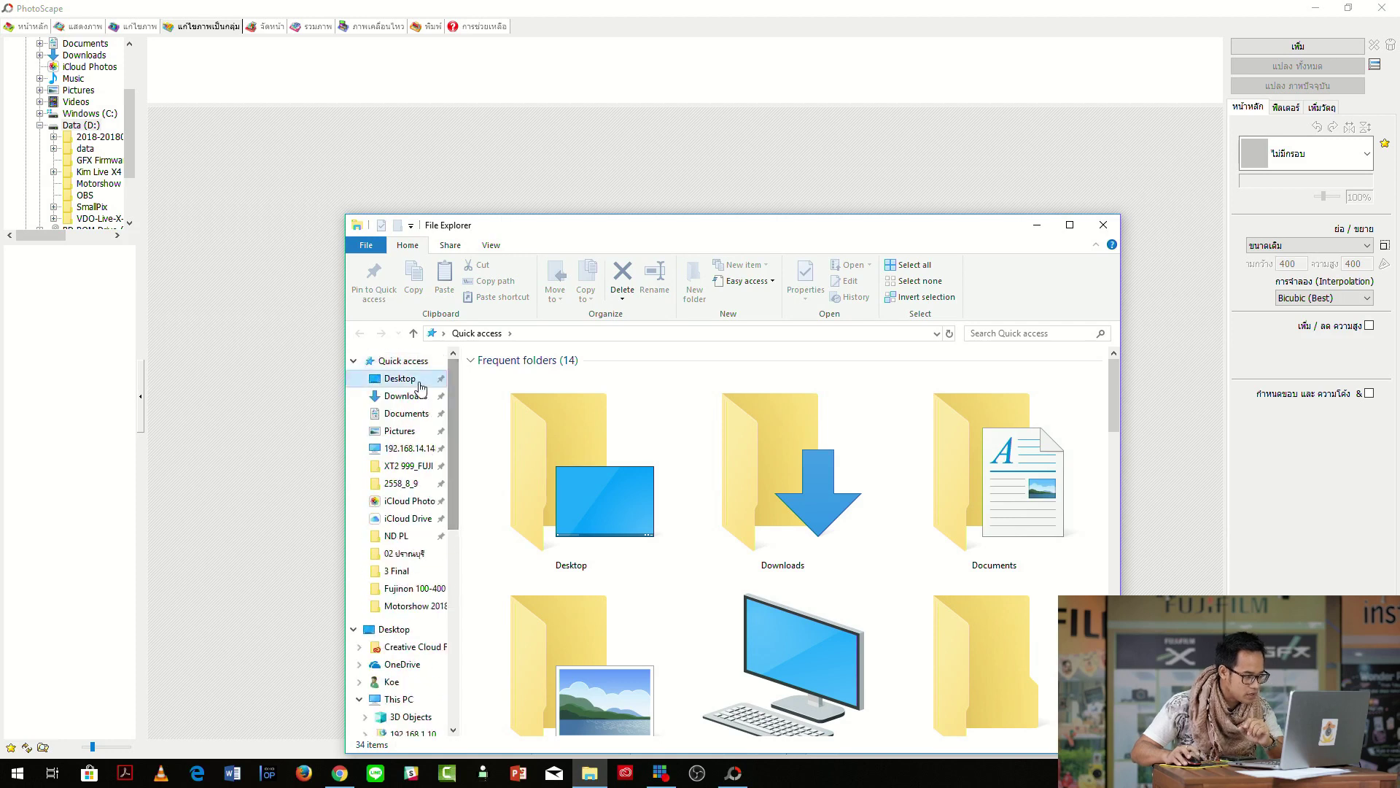
Drag PD X-T20 (8).jpg from Desktop > 55-200 Still Life into PhotoScape's batch list.
left_click(400, 372)
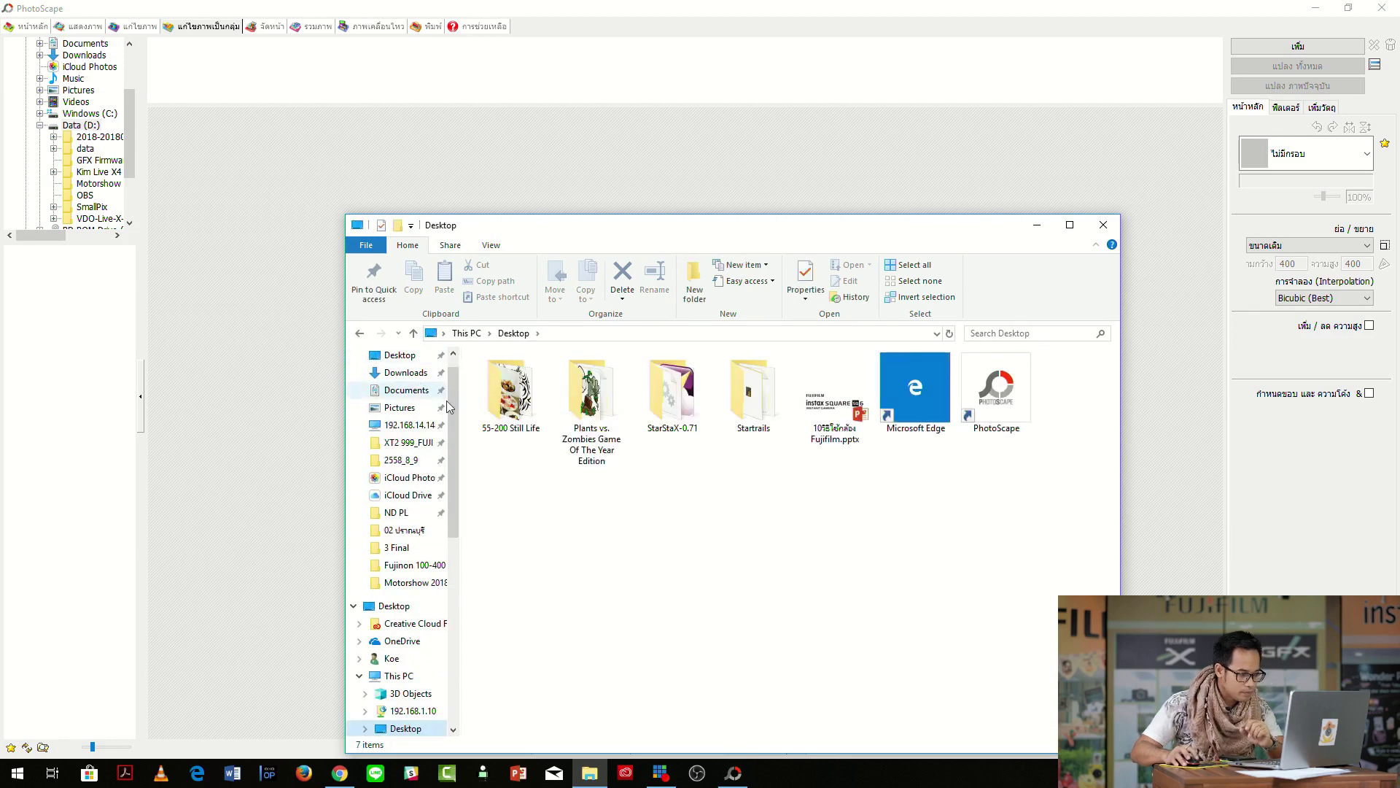
double_click(509, 399)
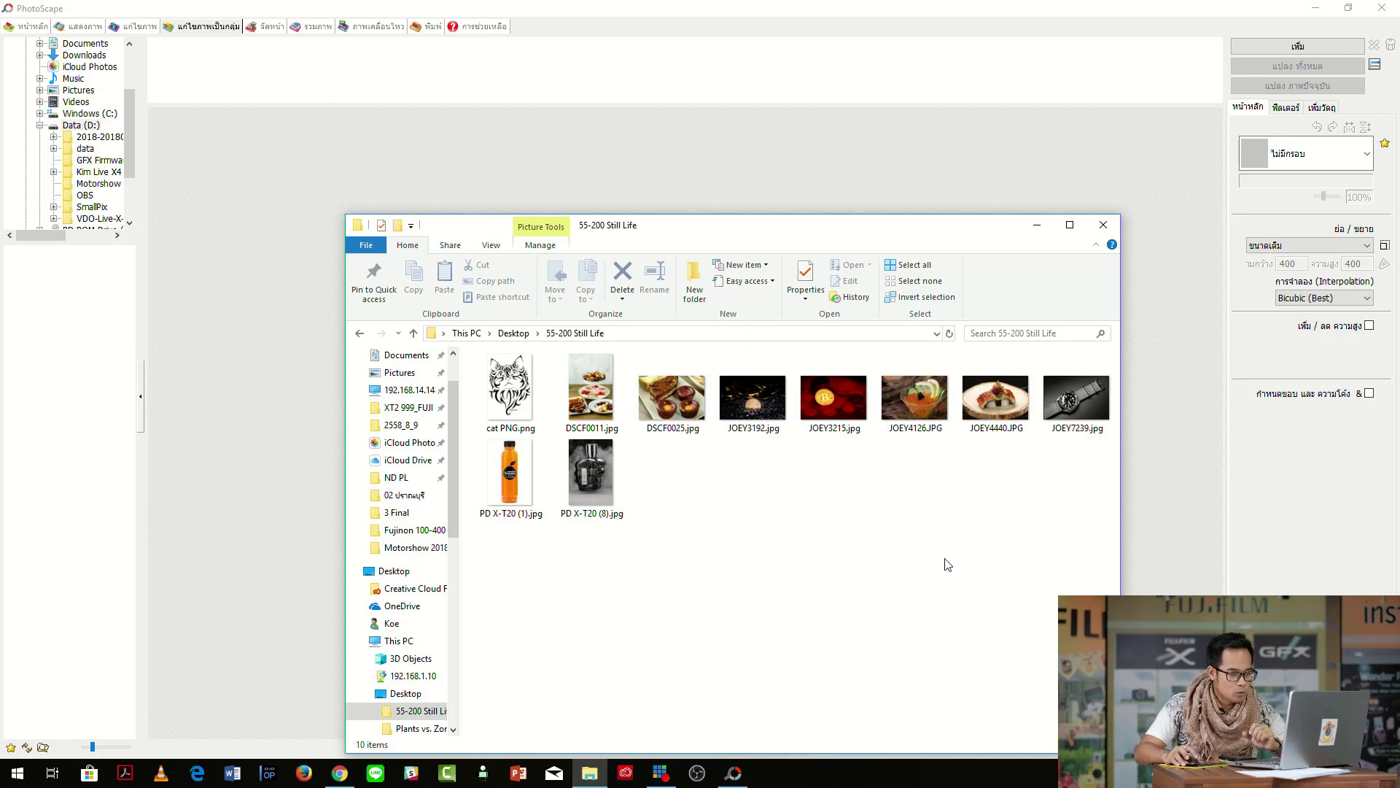
left_click(590, 483)
left_click_drag(593, 479, 502, 75)
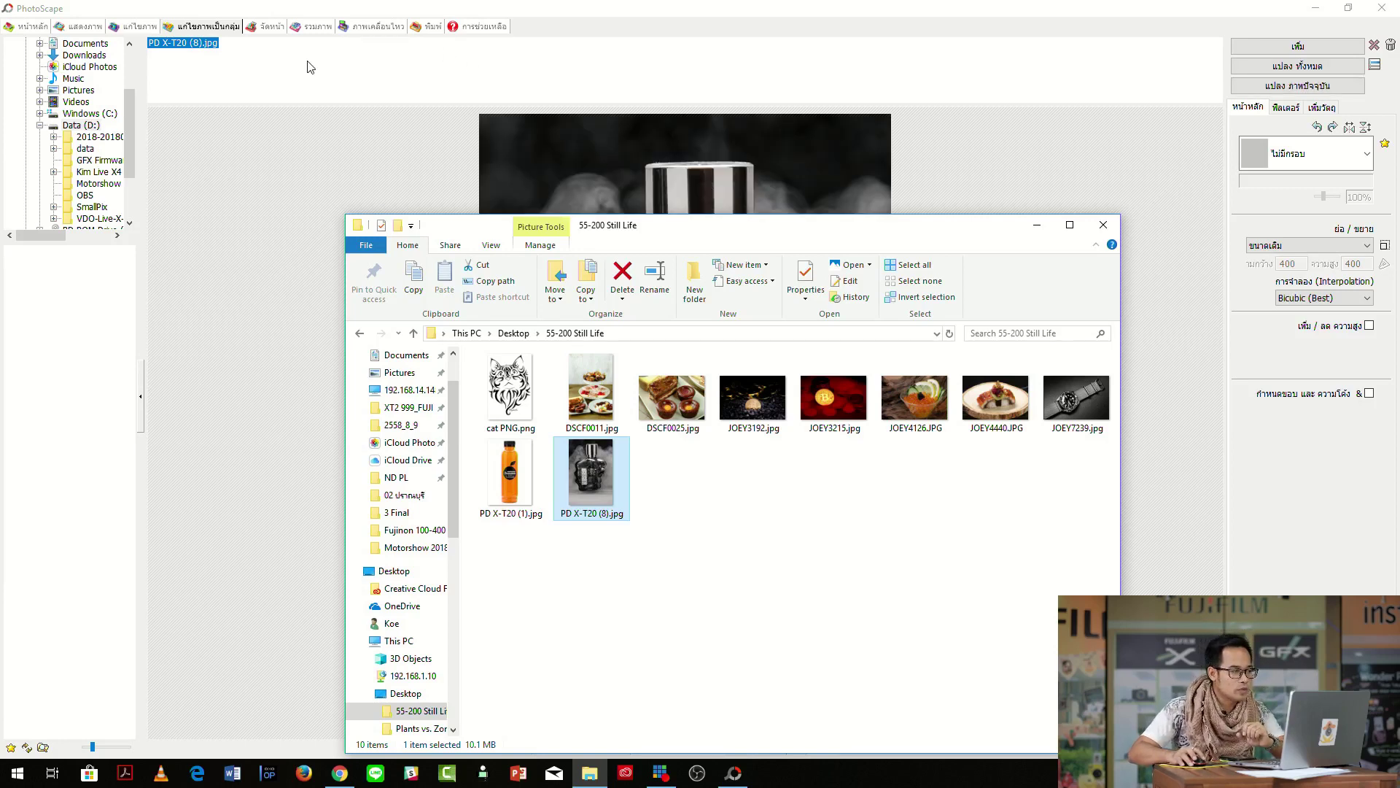
left_click(183, 45)
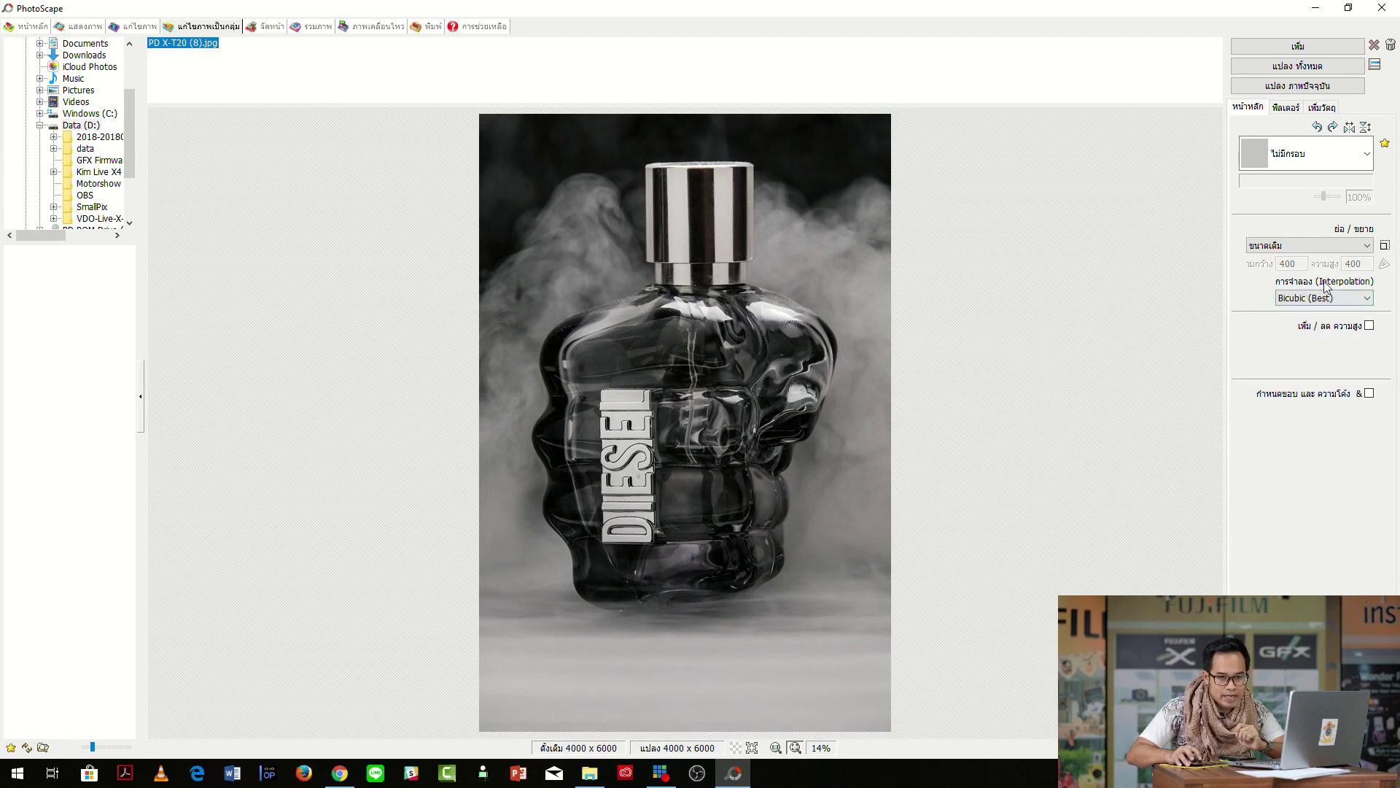
Set the resize mode to 'reduce long side' at 2048 pixels, giving 1365 x 2048.
left_click(1368, 246)
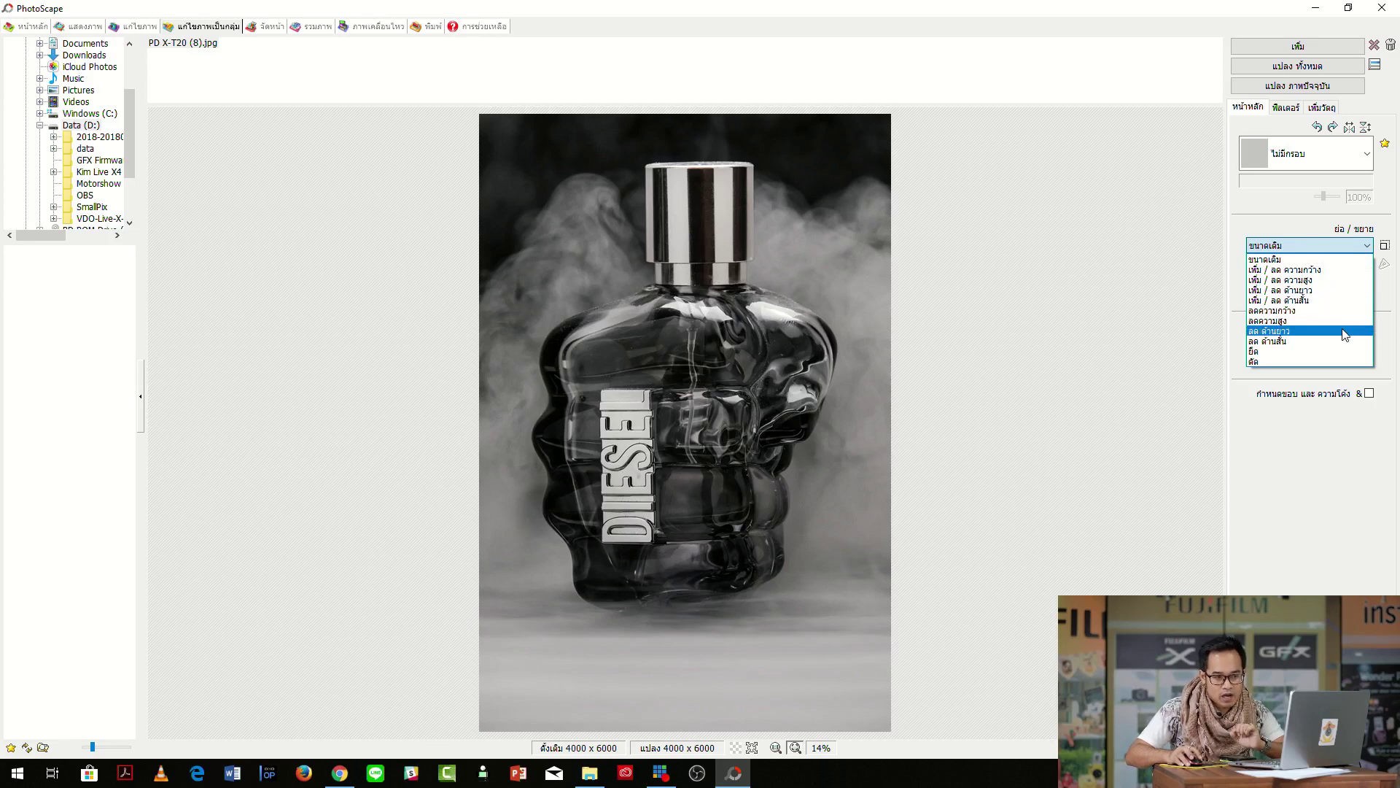
left_click(1344, 331)
left_click(1304, 264)
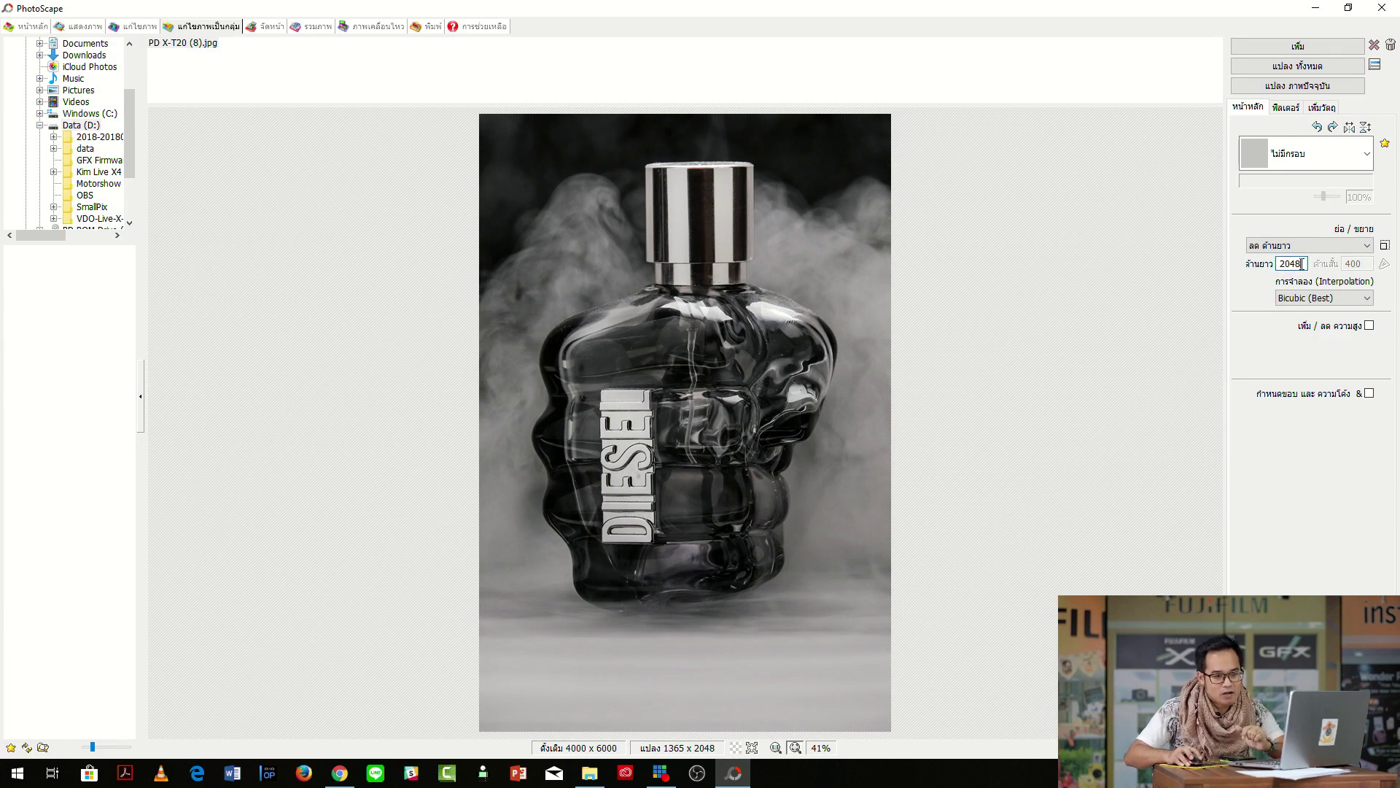
double_click(1291, 264)
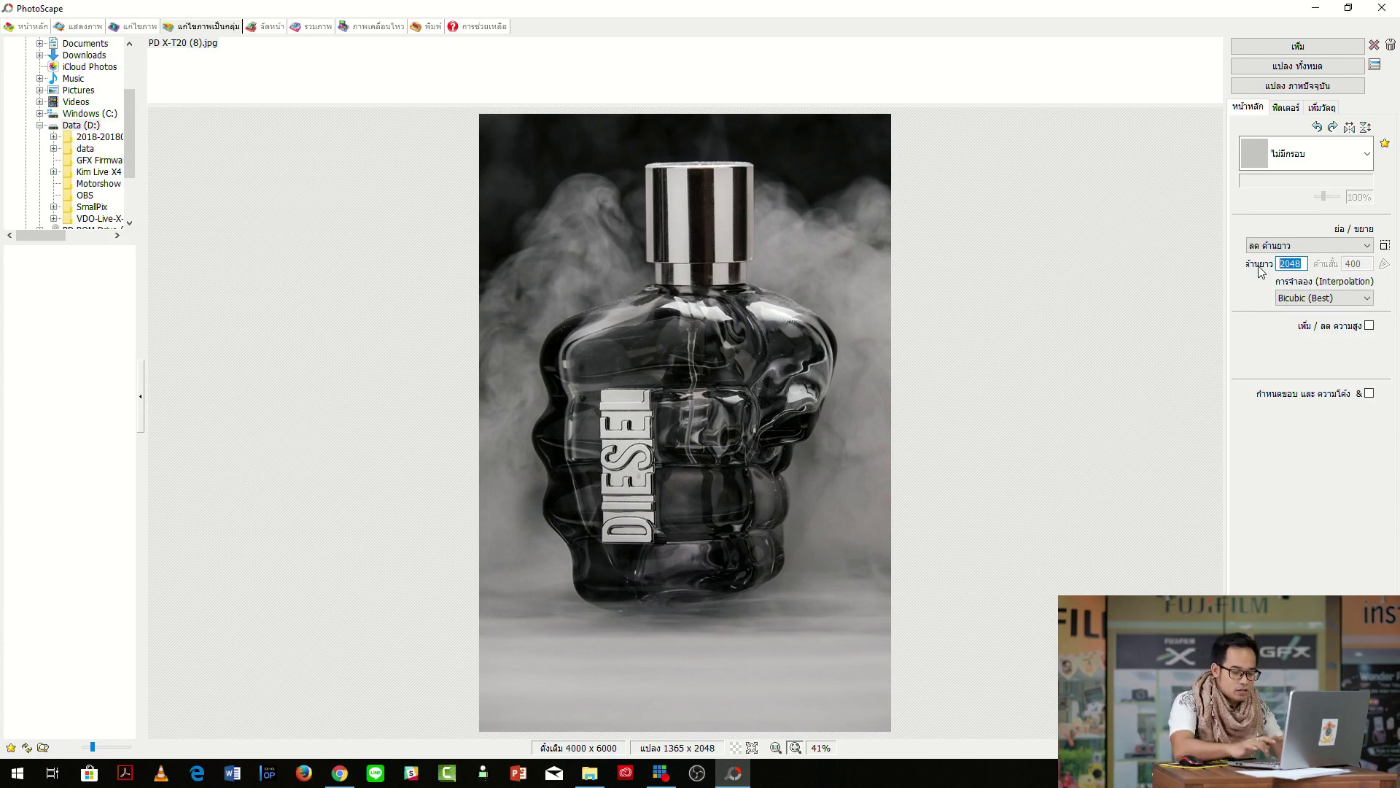
type("2048")
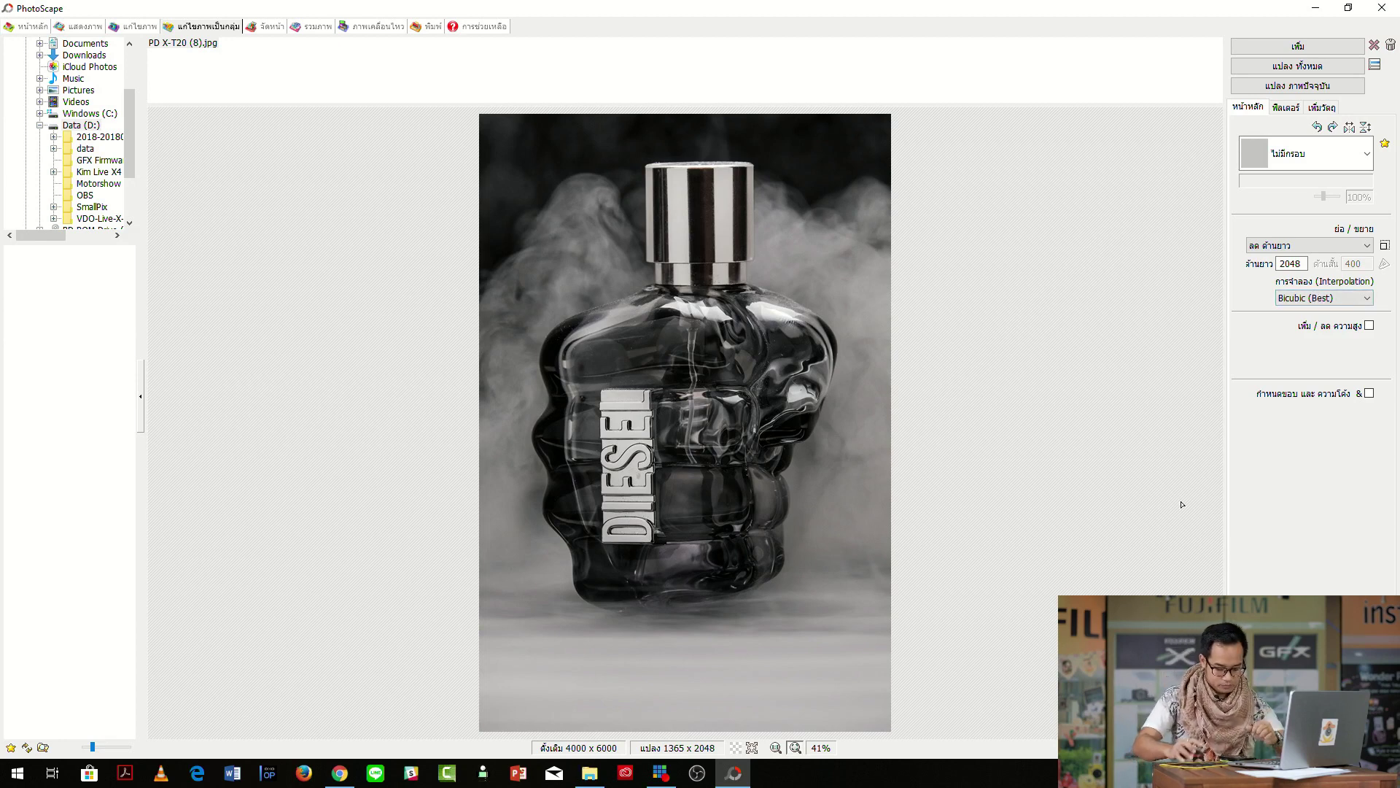
left_click(1318, 108)
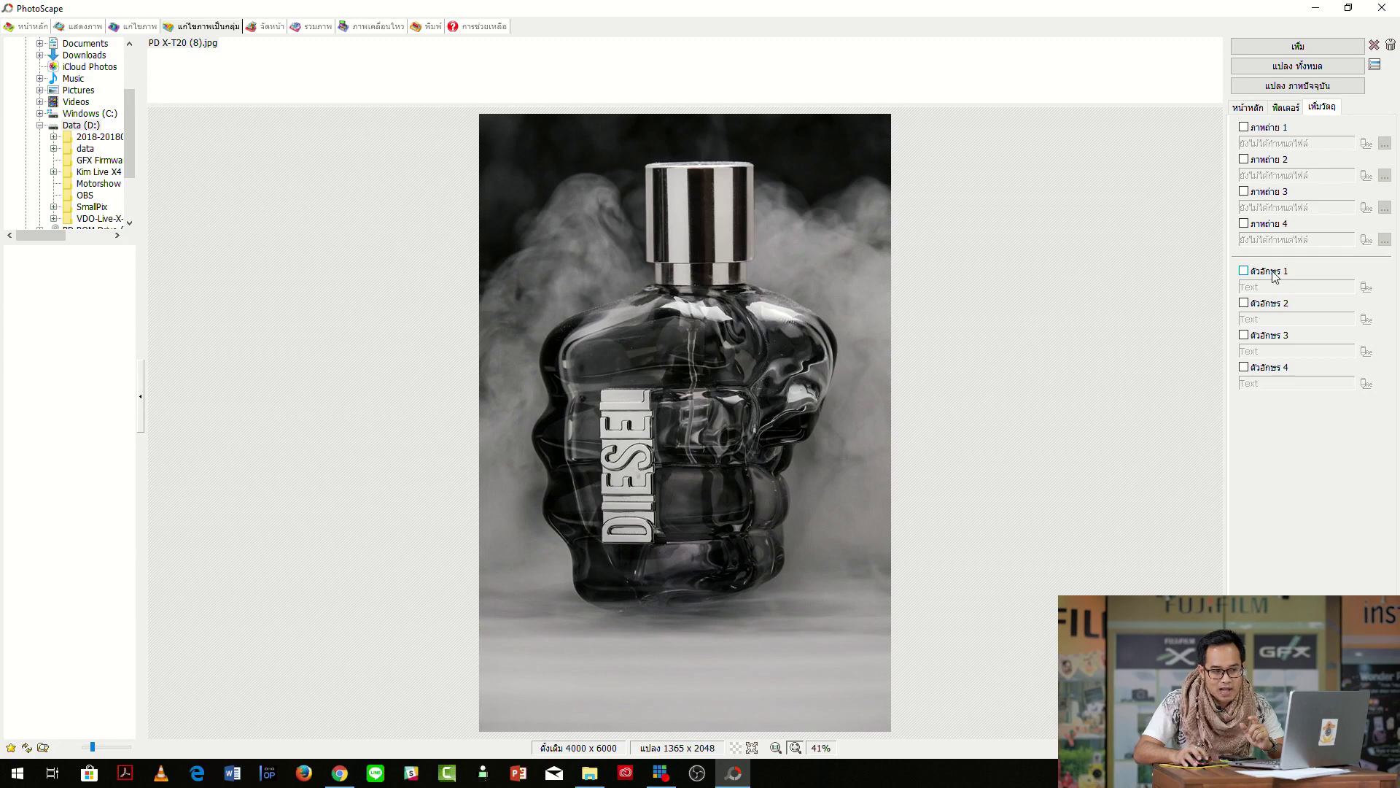
Enable Text 1 and open its text dialog, moved to the right of the photo.
left_click(1243, 272)
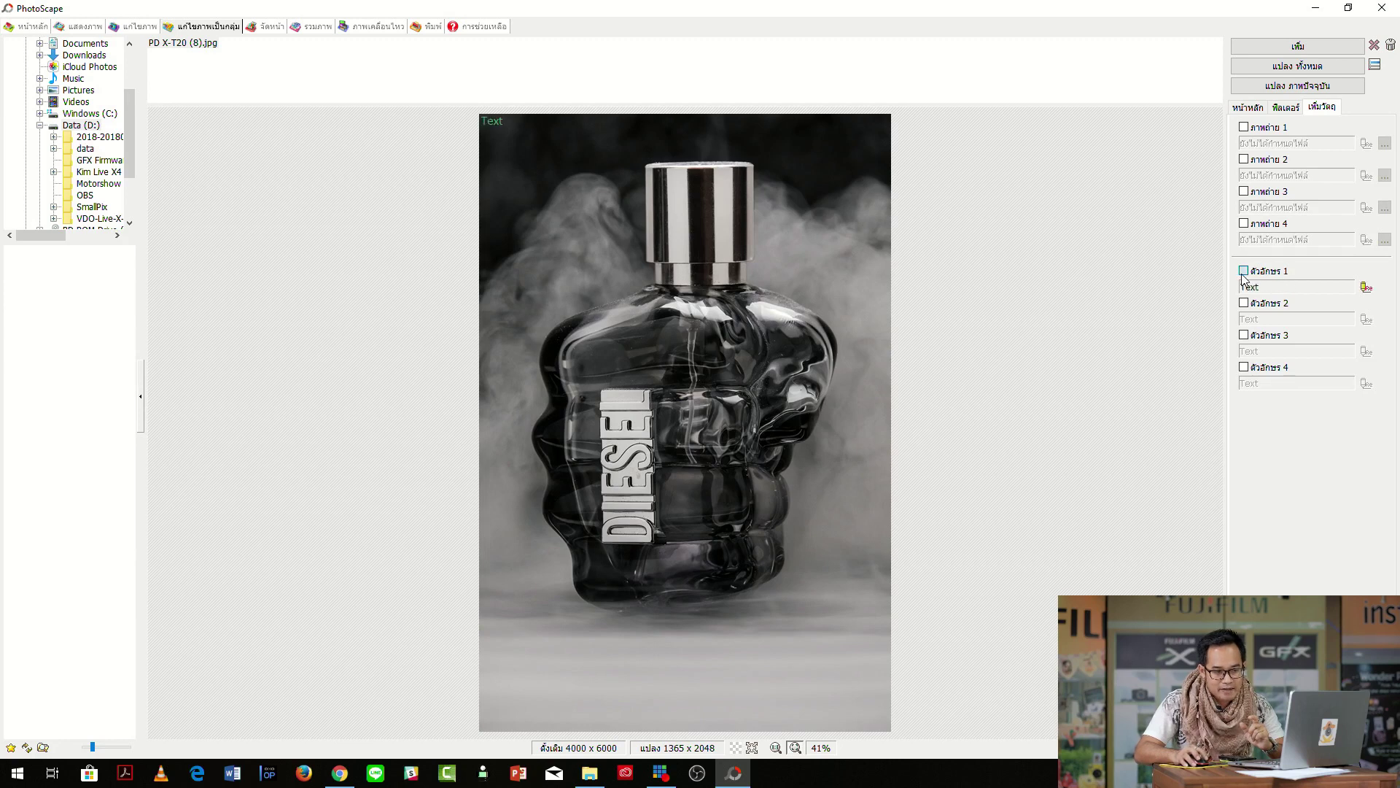
left_click(1366, 288)
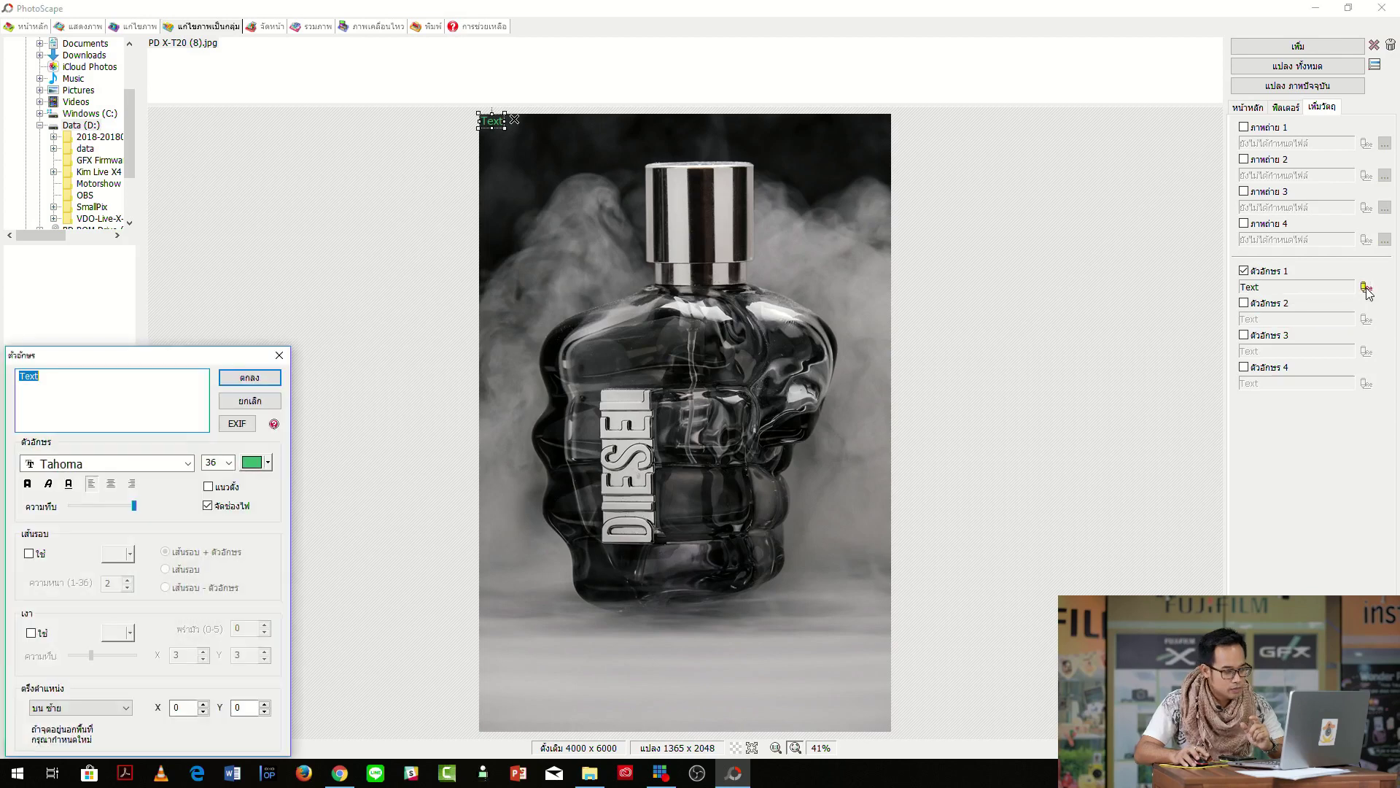
left_click_drag(179, 363, 1076, 196)
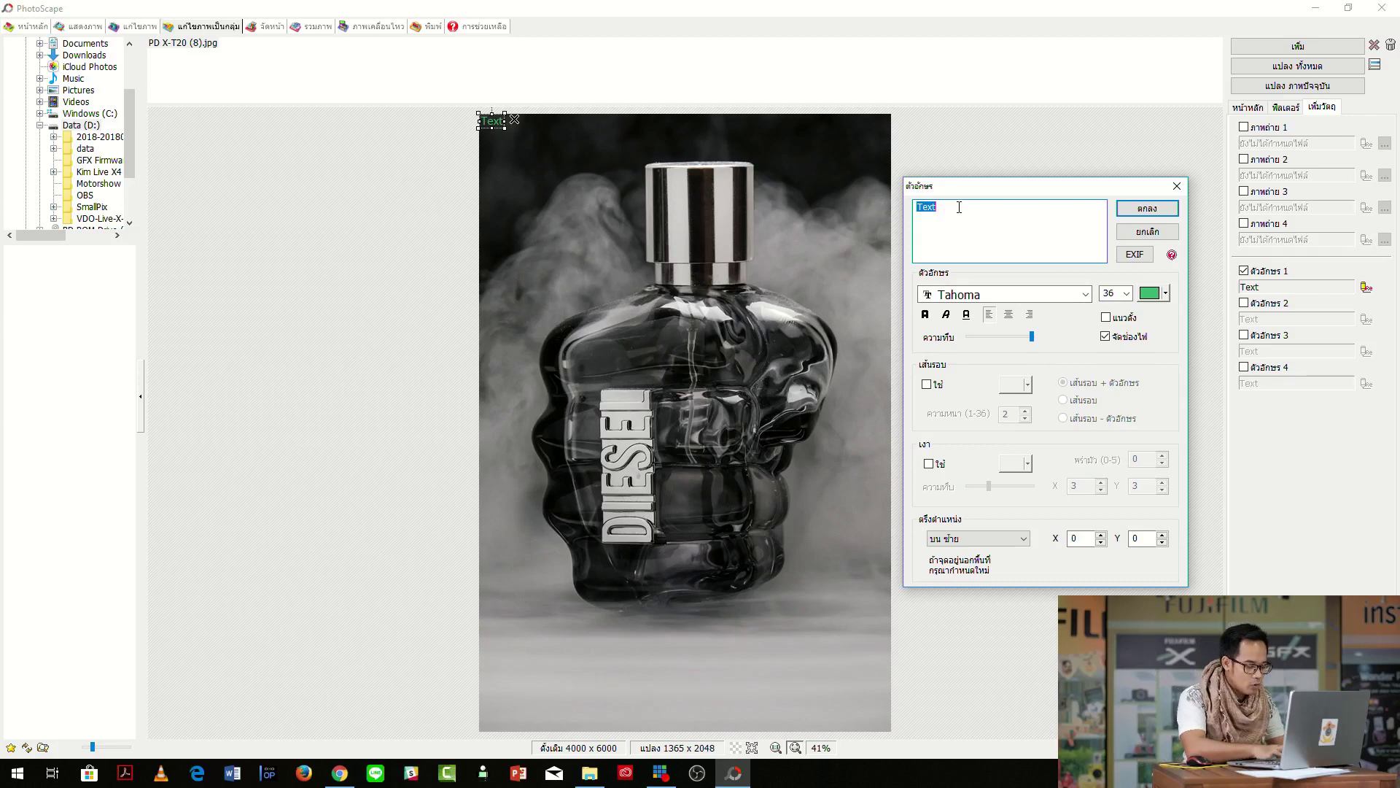
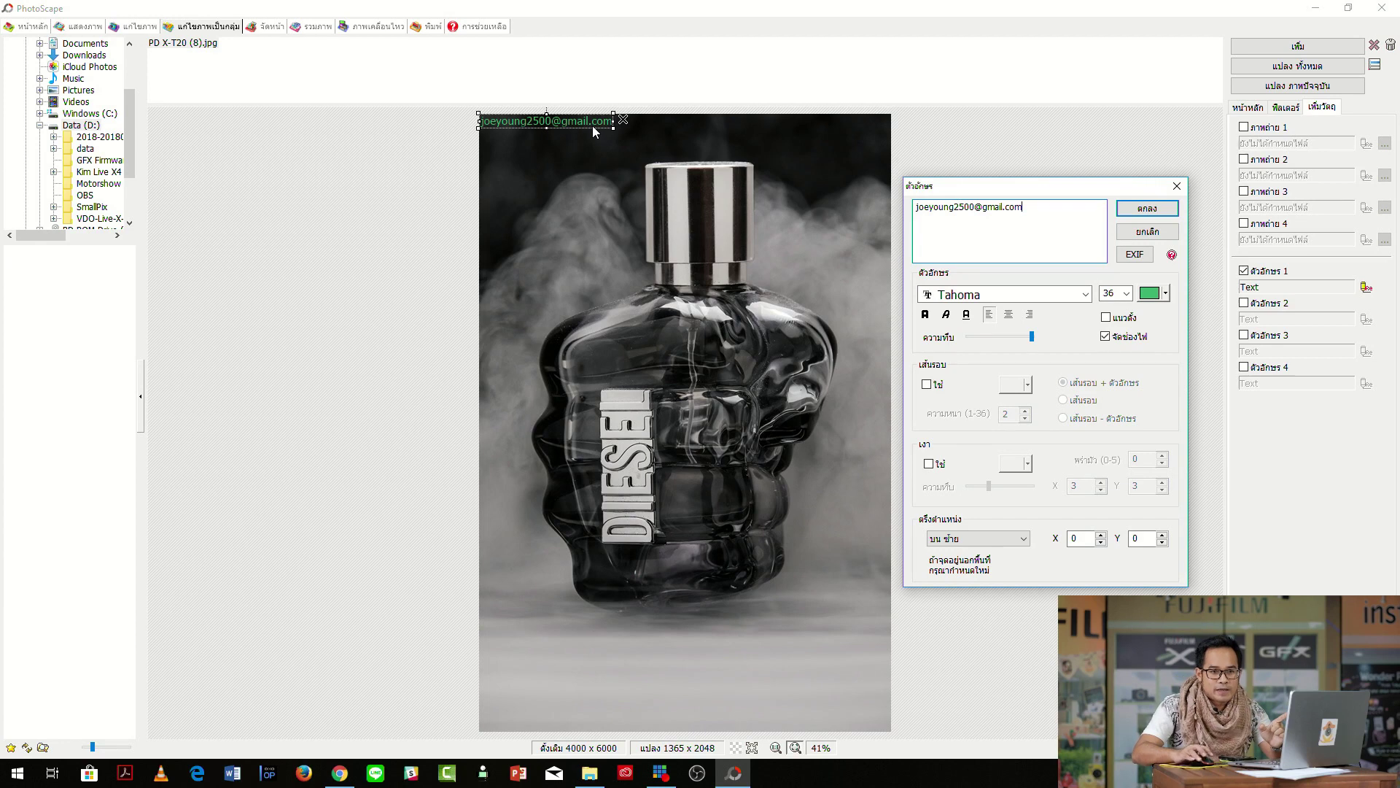
Enter the owner's e-mail address as the label text and make it black.
left_click(1166, 294)
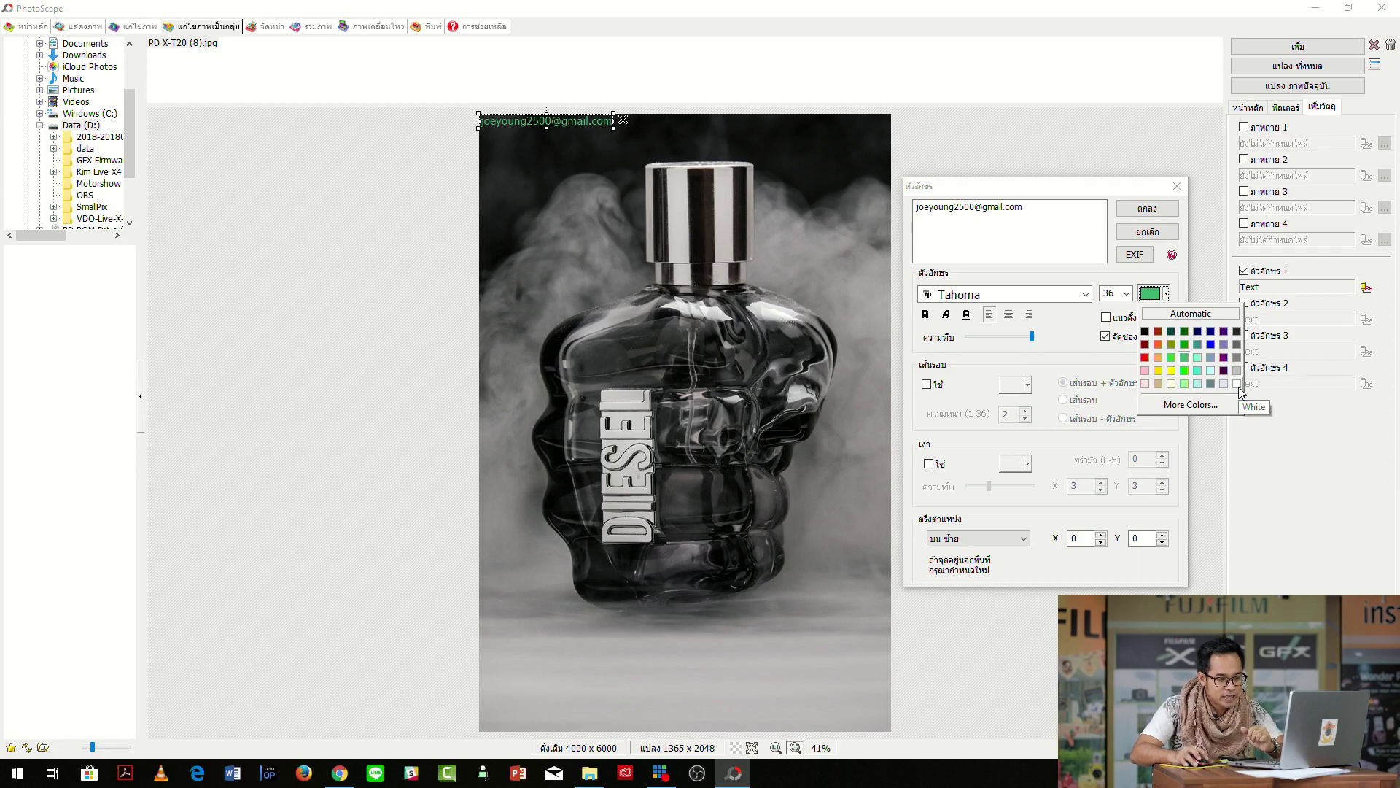
left_click(1145, 331)
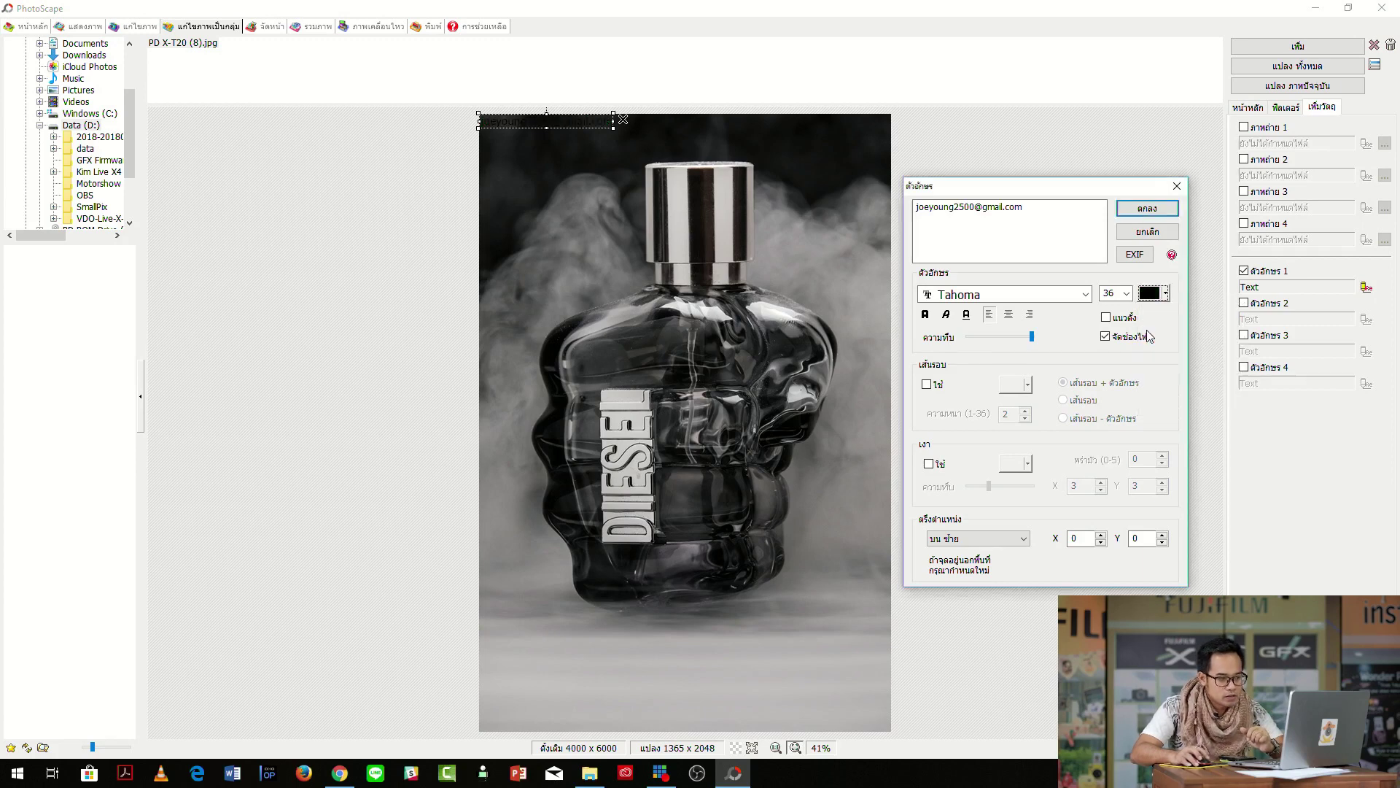
Anchor the label at bottom-left and try Times New Roman as its font.
left_click(1024, 540)
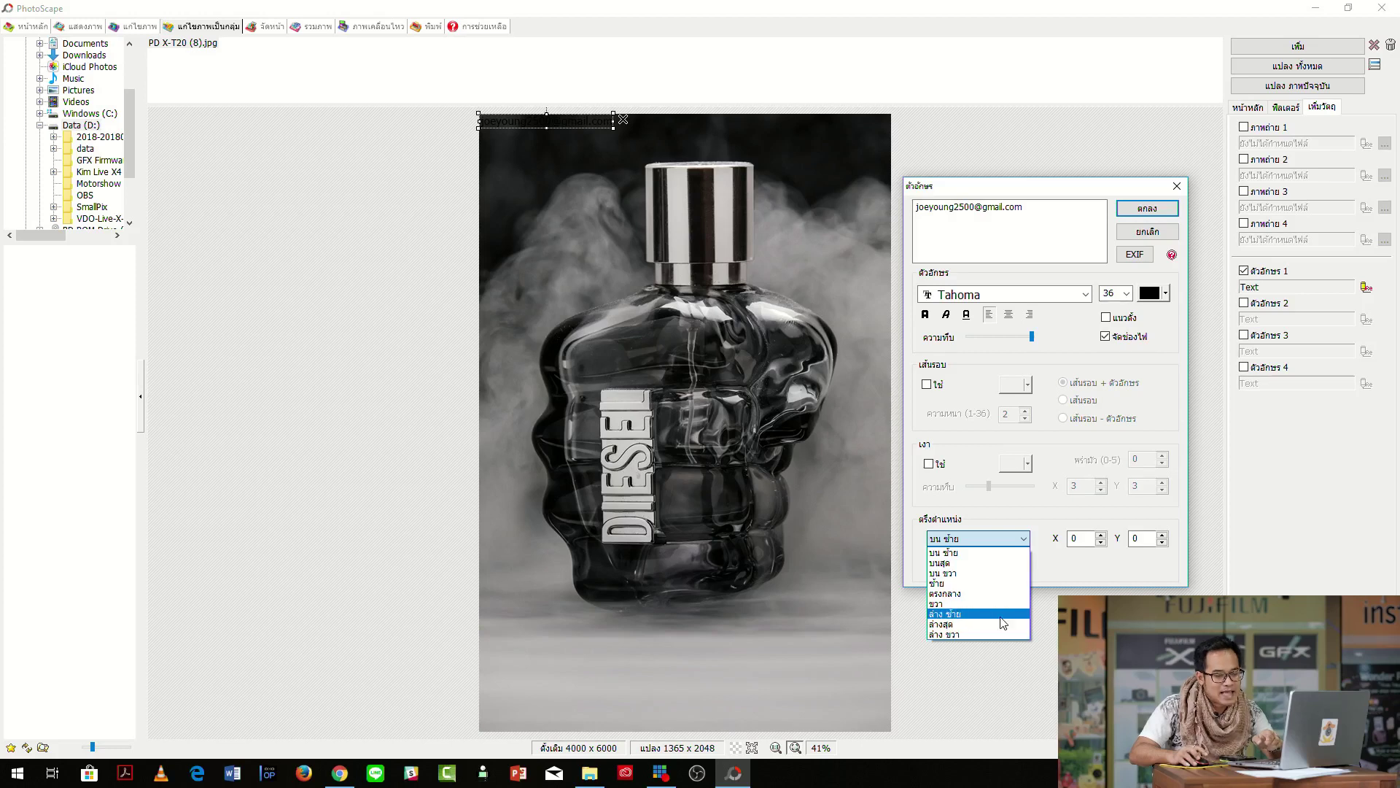
left_click(1003, 623)
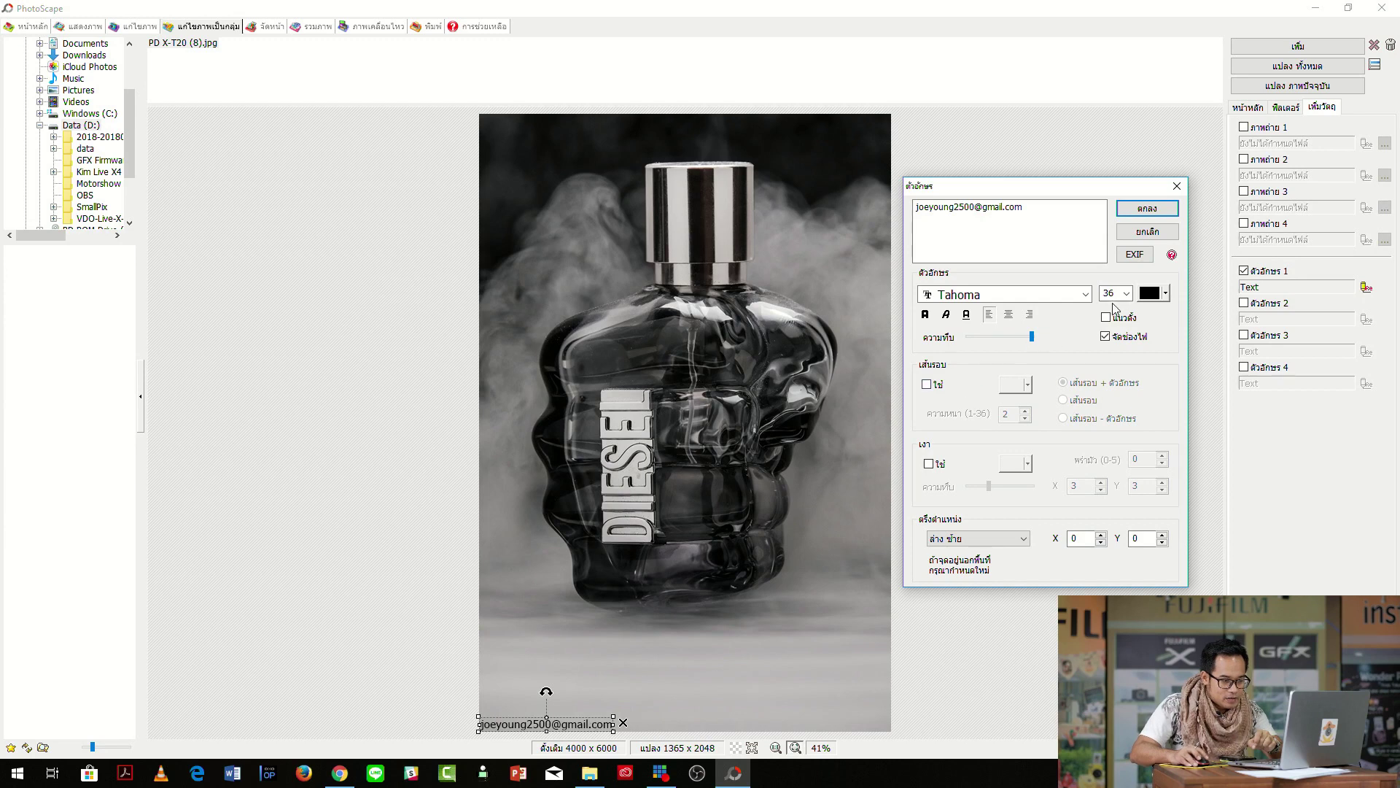
left_click(1086, 294)
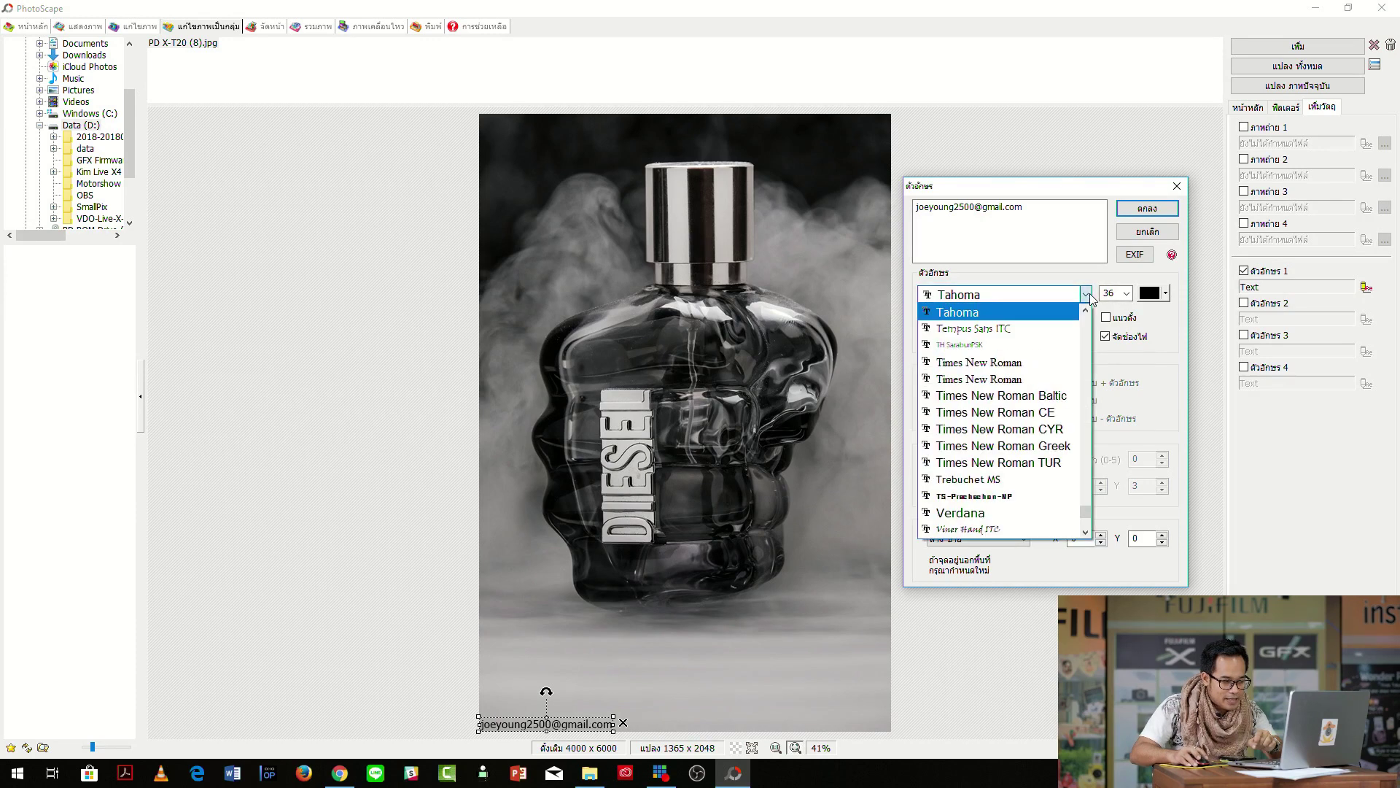
left_click(1048, 363)
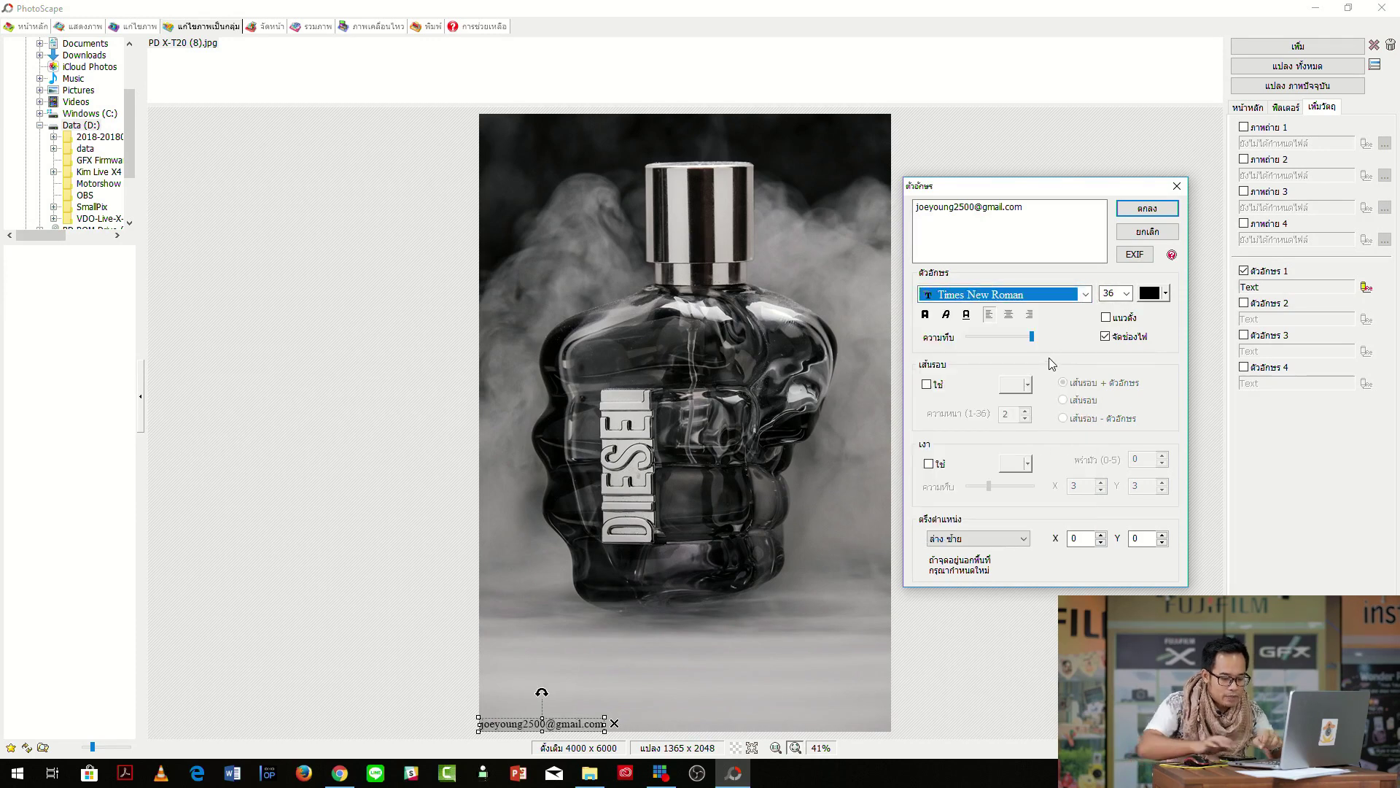
key("Down")
key("Down")
key("Down")
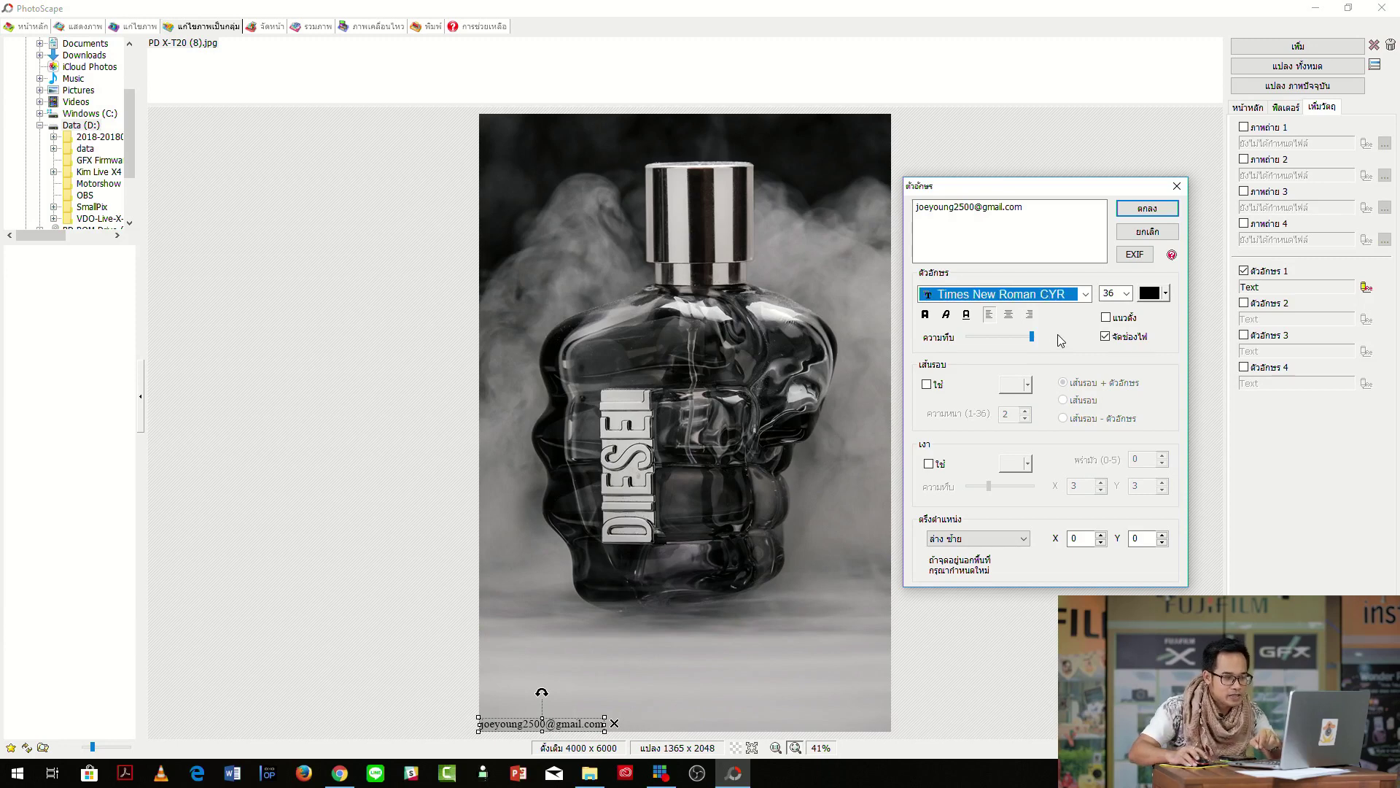
Switch the label font to Myanmar Text at size 26 and confirm.
left_click(1086, 294)
scroll(1046, 404, "up", 15)
scroll(1048, 405, "up", 3)
scroll(1050, 408, "down", 10)
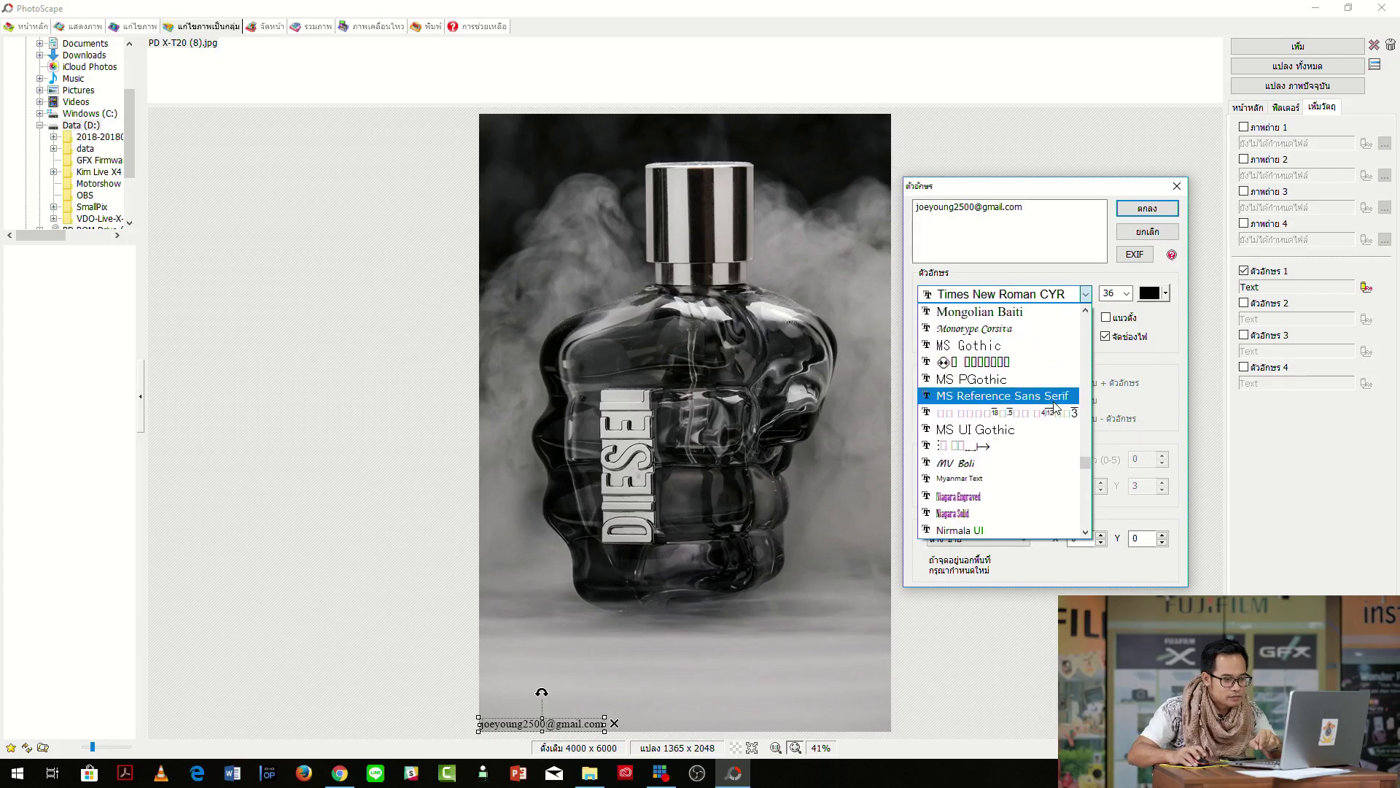
left_click(1034, 477)
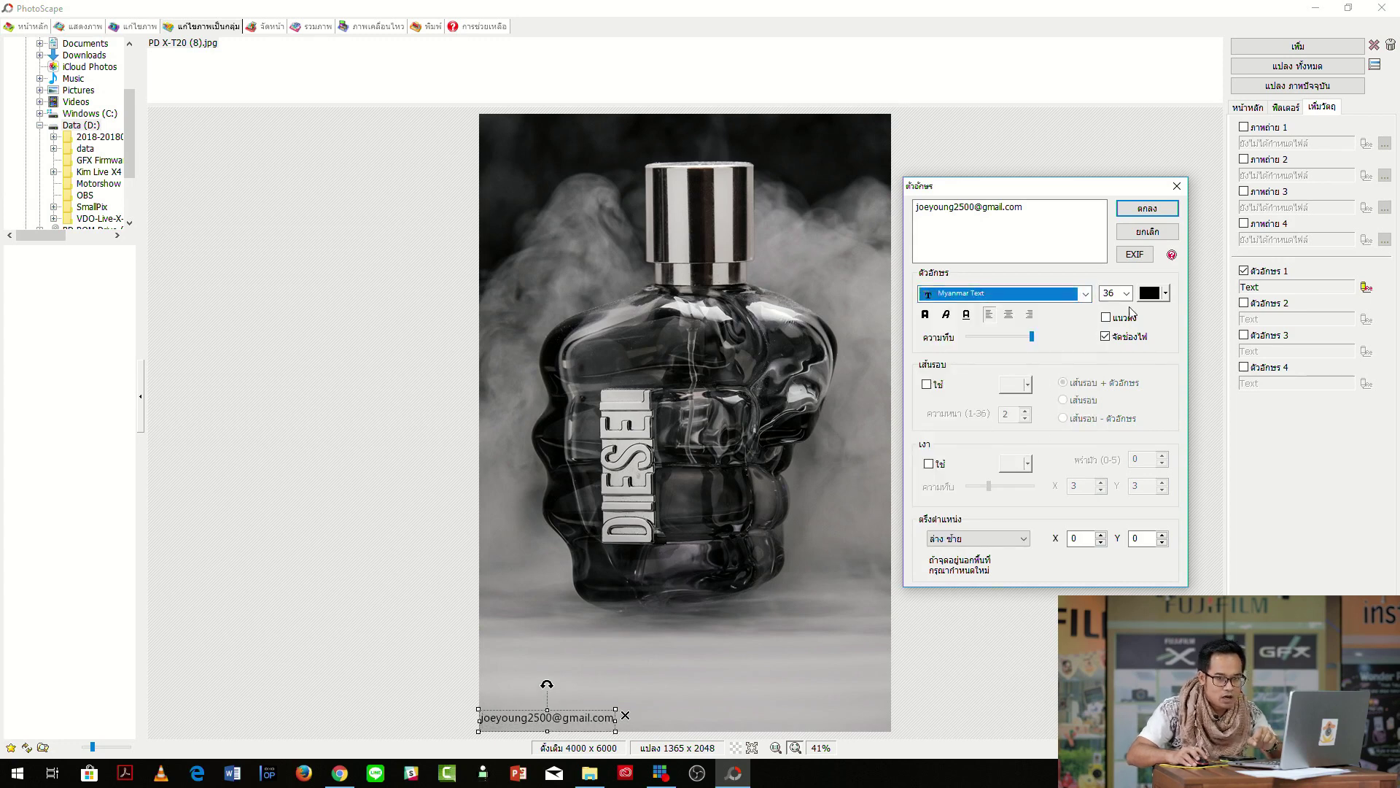
left_click(1127, 294)
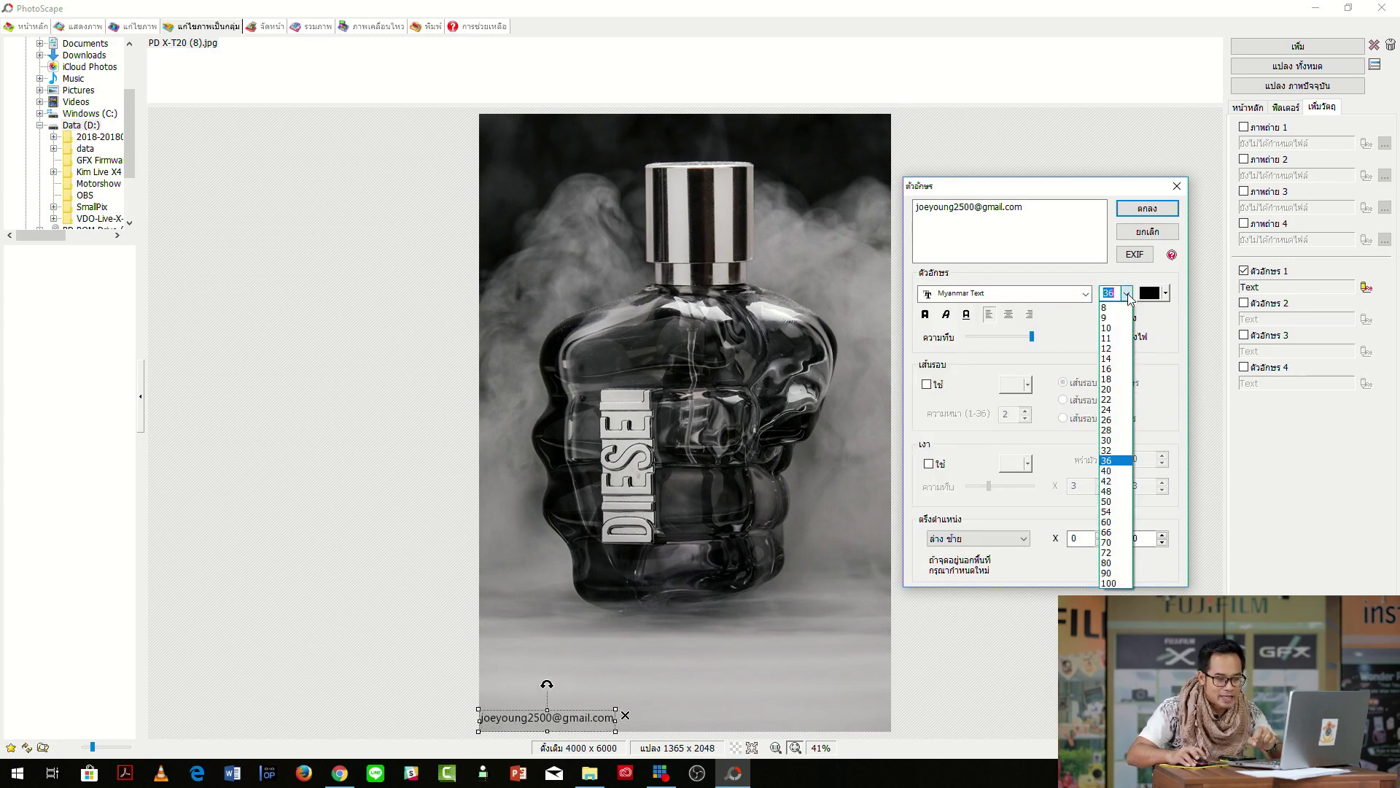
left_click(1107, 471)
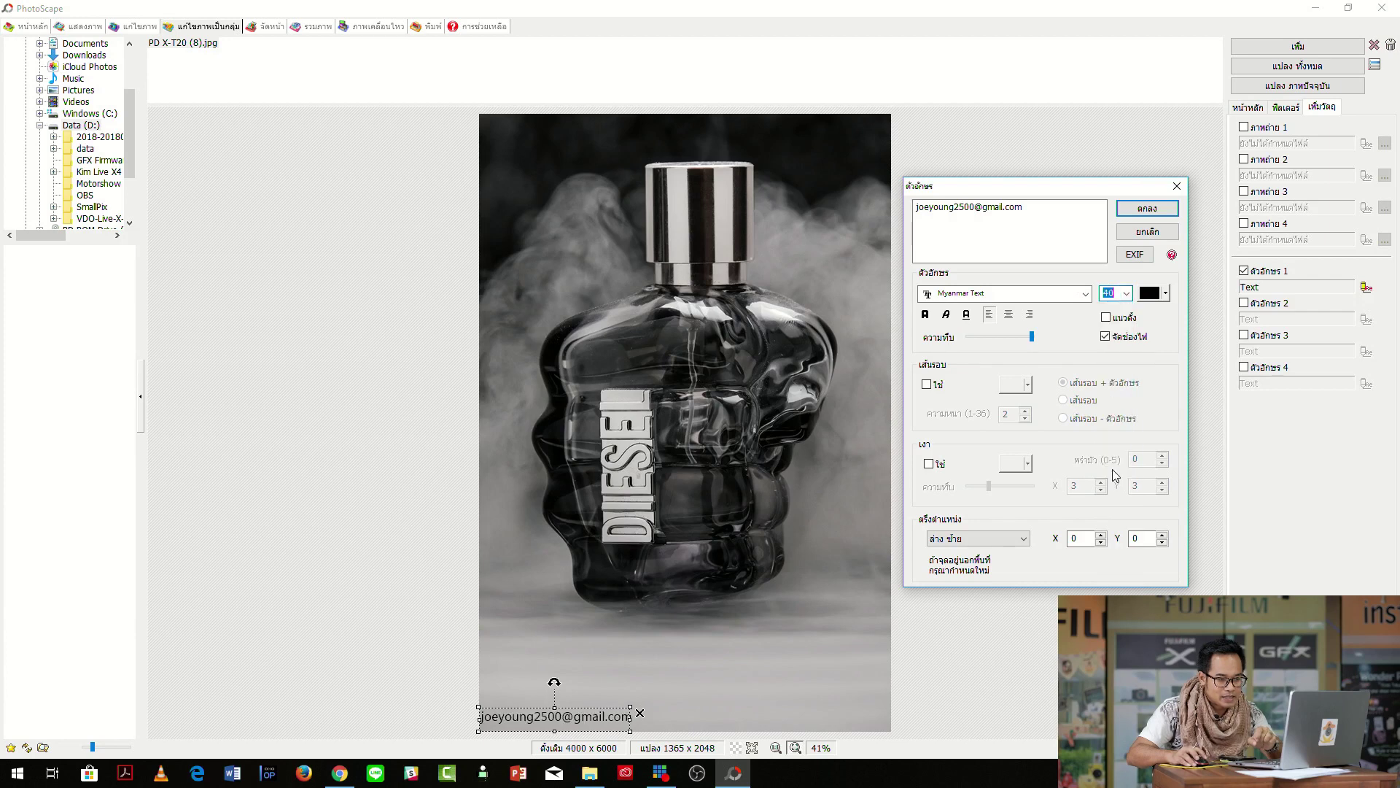
left_click(1127, 293)
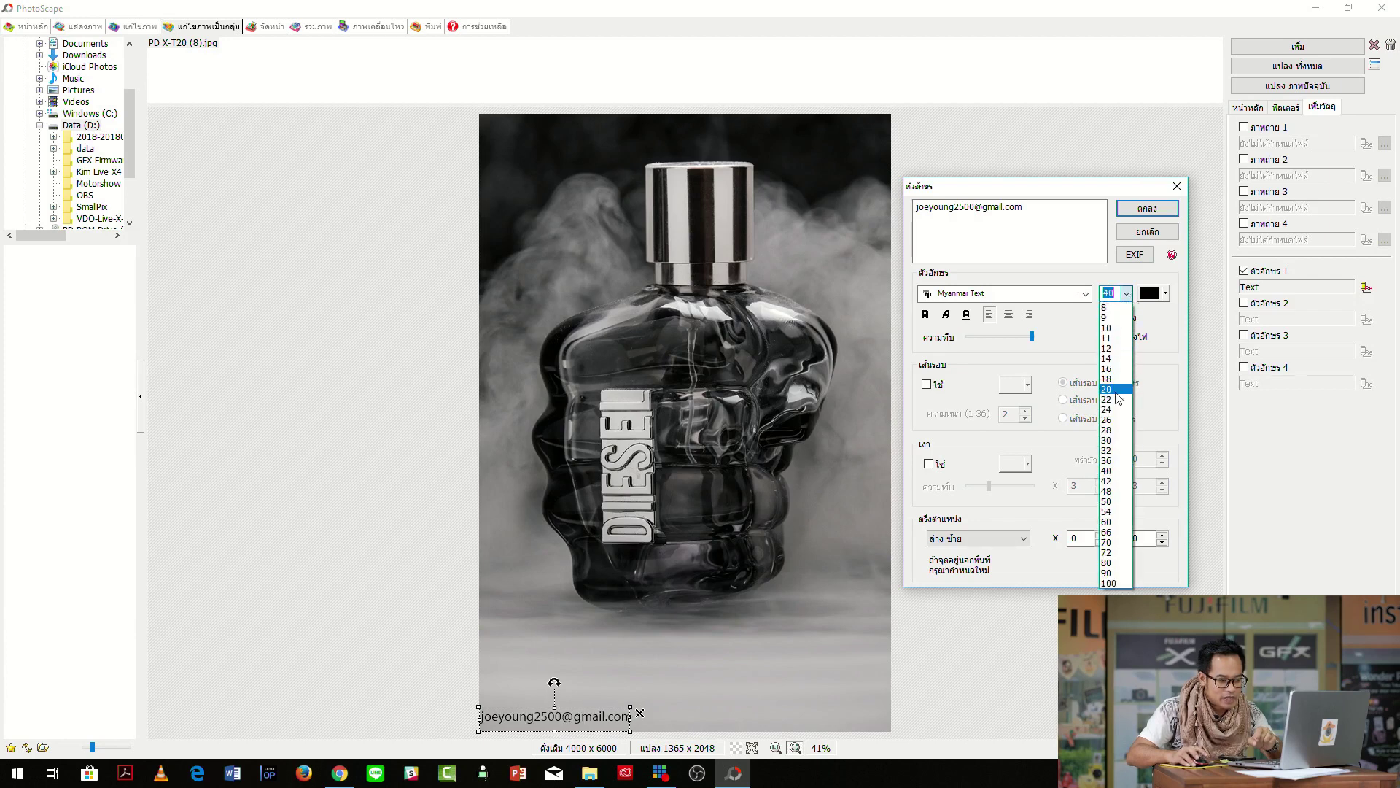
left_click(1113, 420)
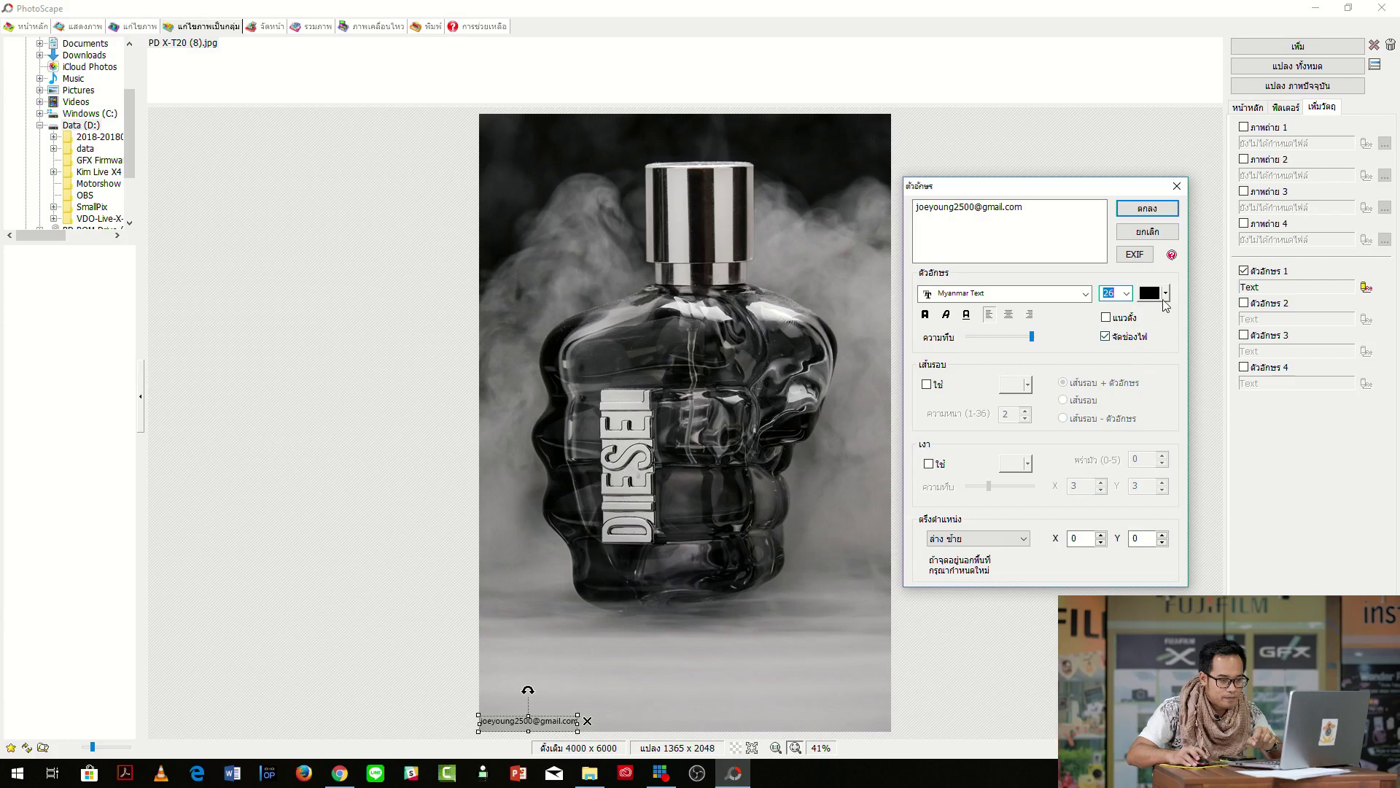
left_click(1145, 207)
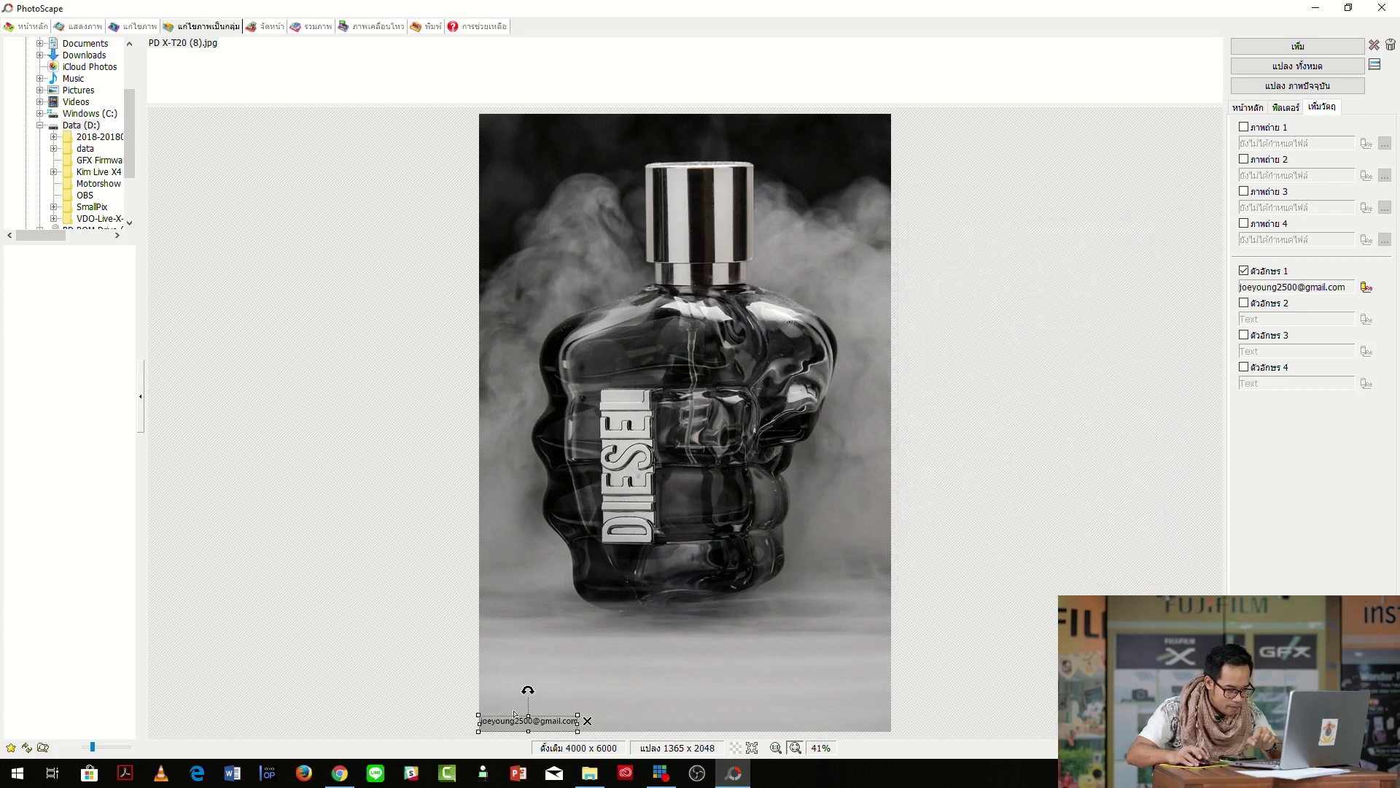
Move the e-mail text into the bottom-left corner and enable Image 1 from a photo file.
left_click_drag(546, 721, 552, 720)
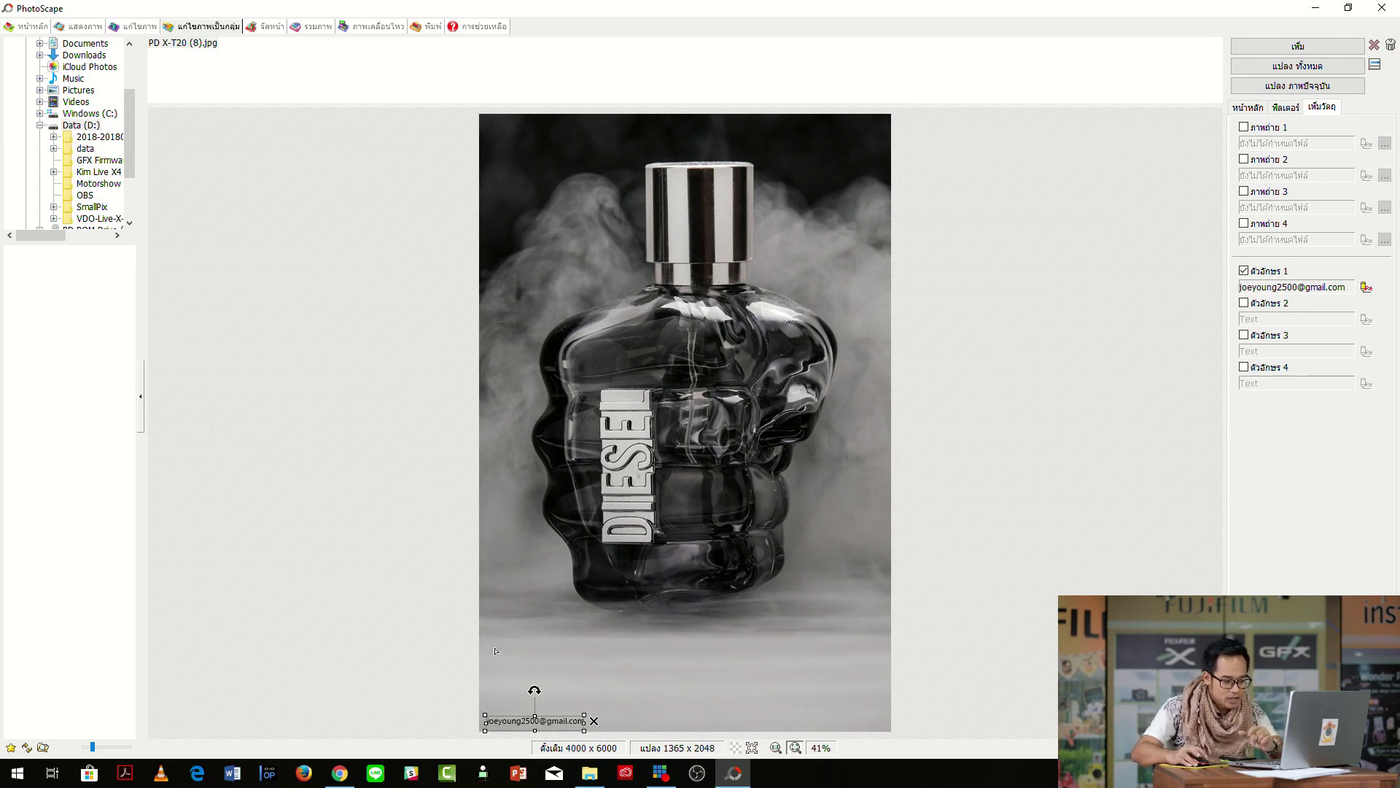
left_click(766, 642)
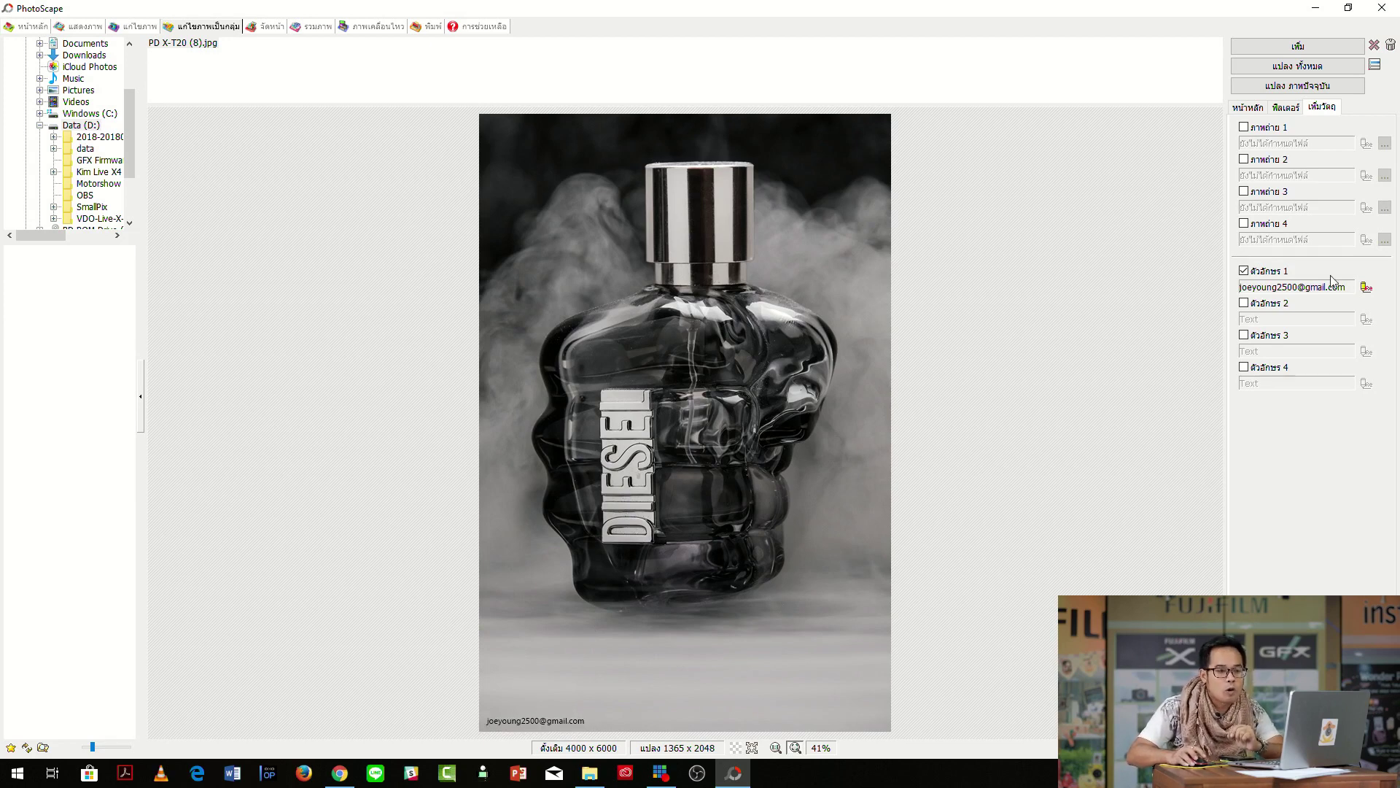
left_click(1244, 128)
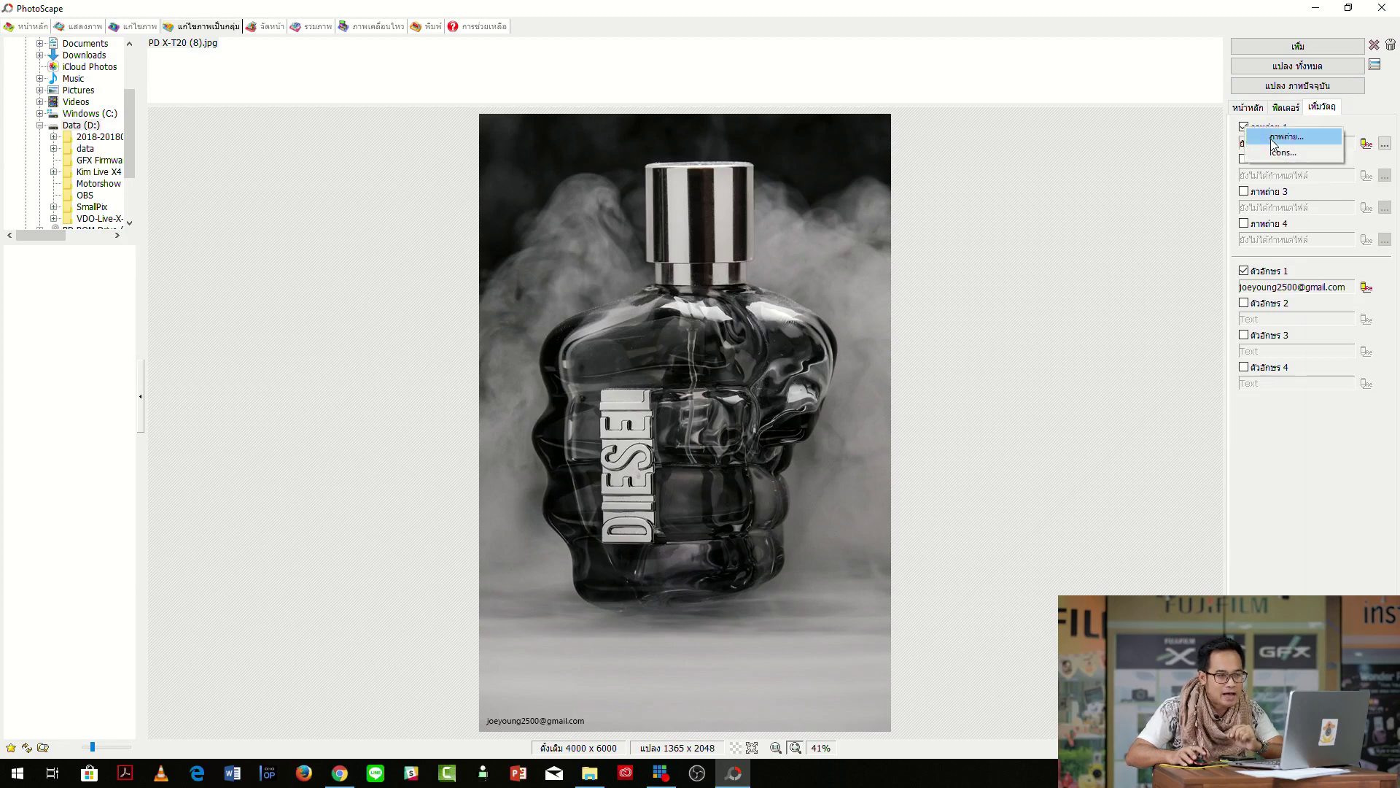
left_click(1276, 137)
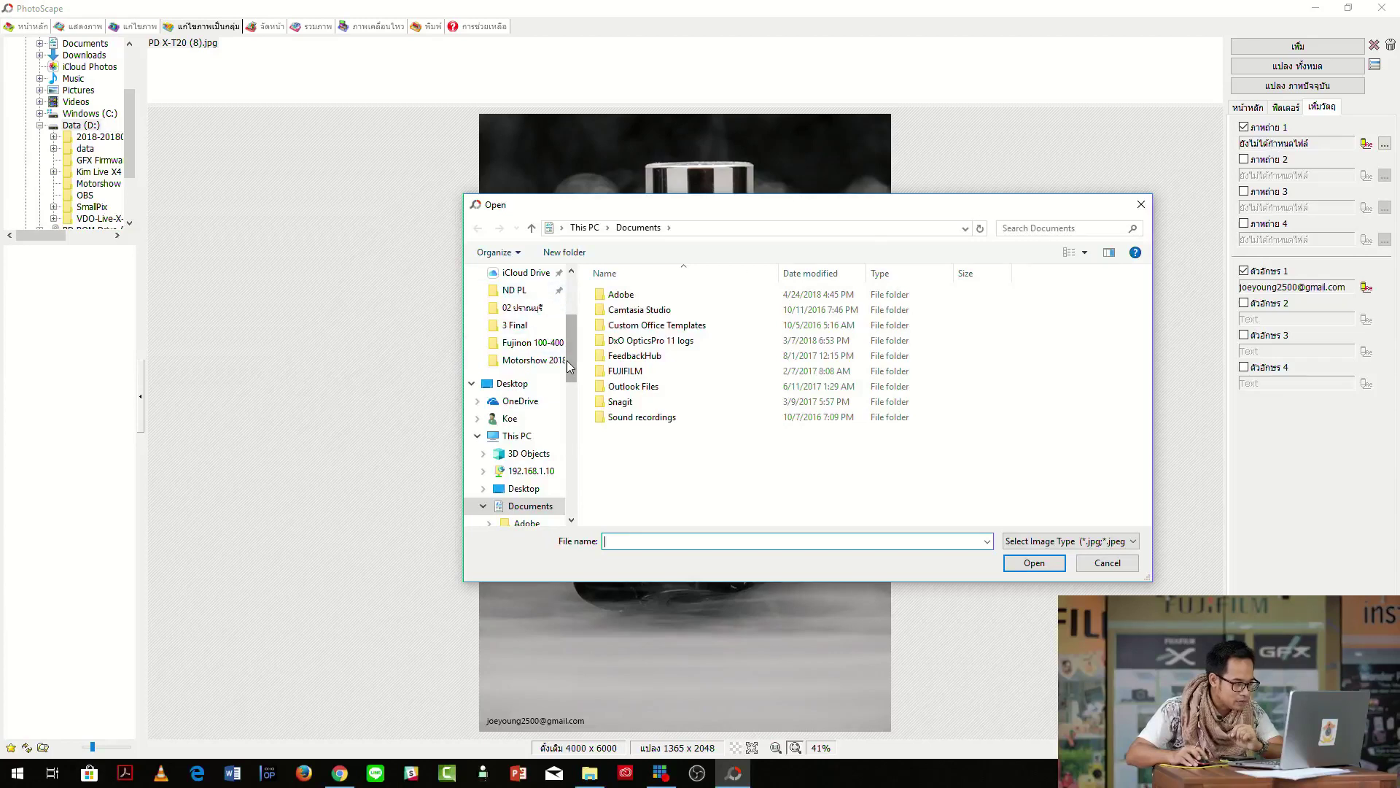
Load cat PNG.png from 55-200 Still Life as an overlay, shrunk into the bottom-right corner.
left_click_drag(567, 360, 571, 346)
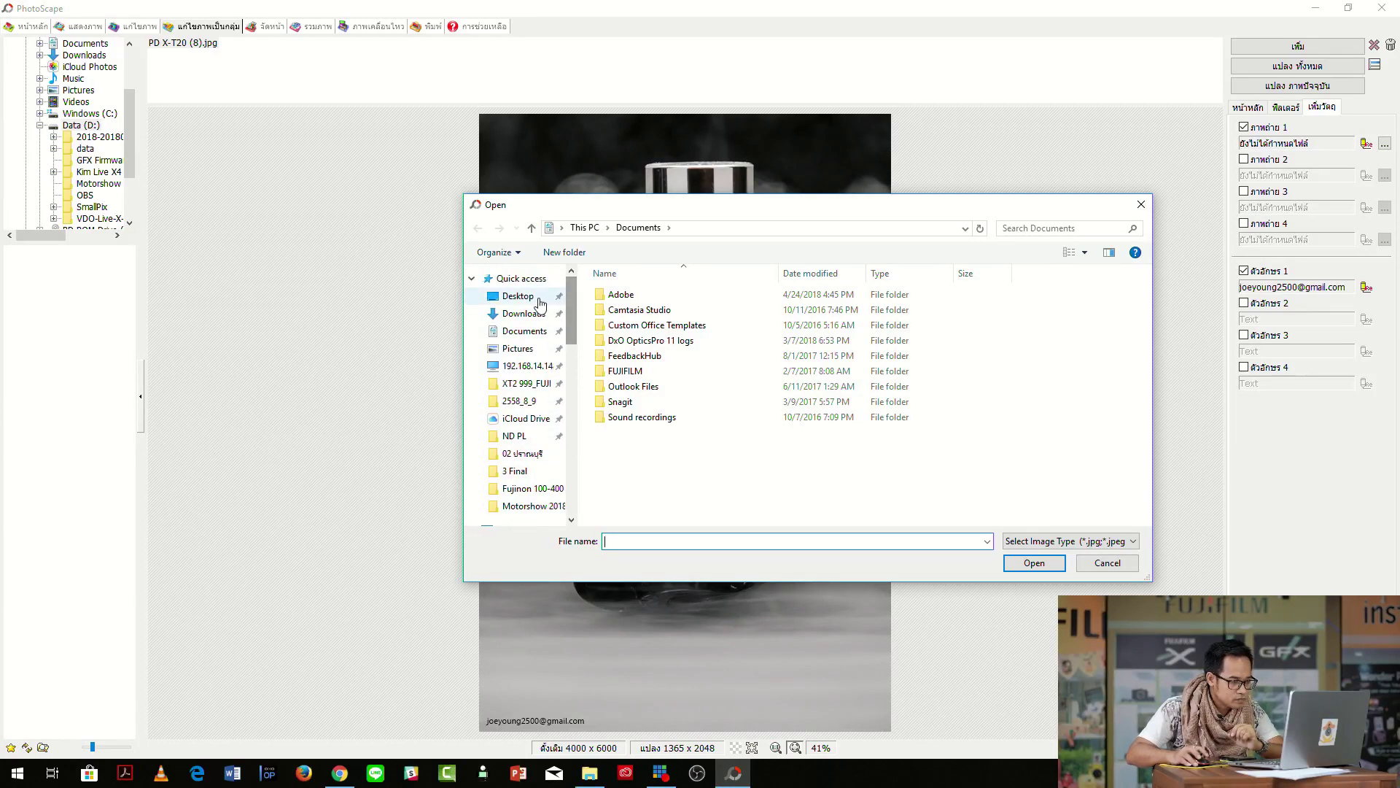
left_click(520, 296)
double_click(632, 324)
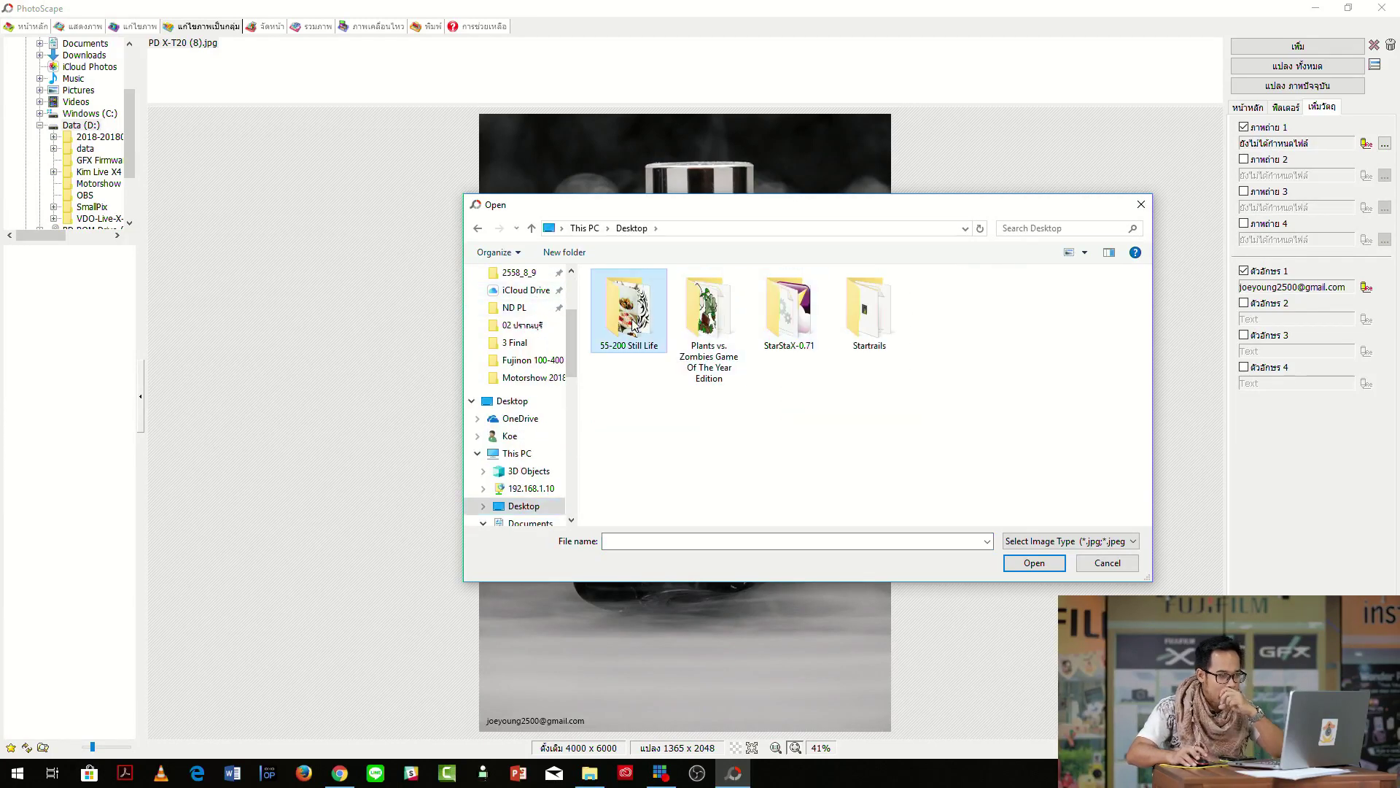
left_click(629, 310)
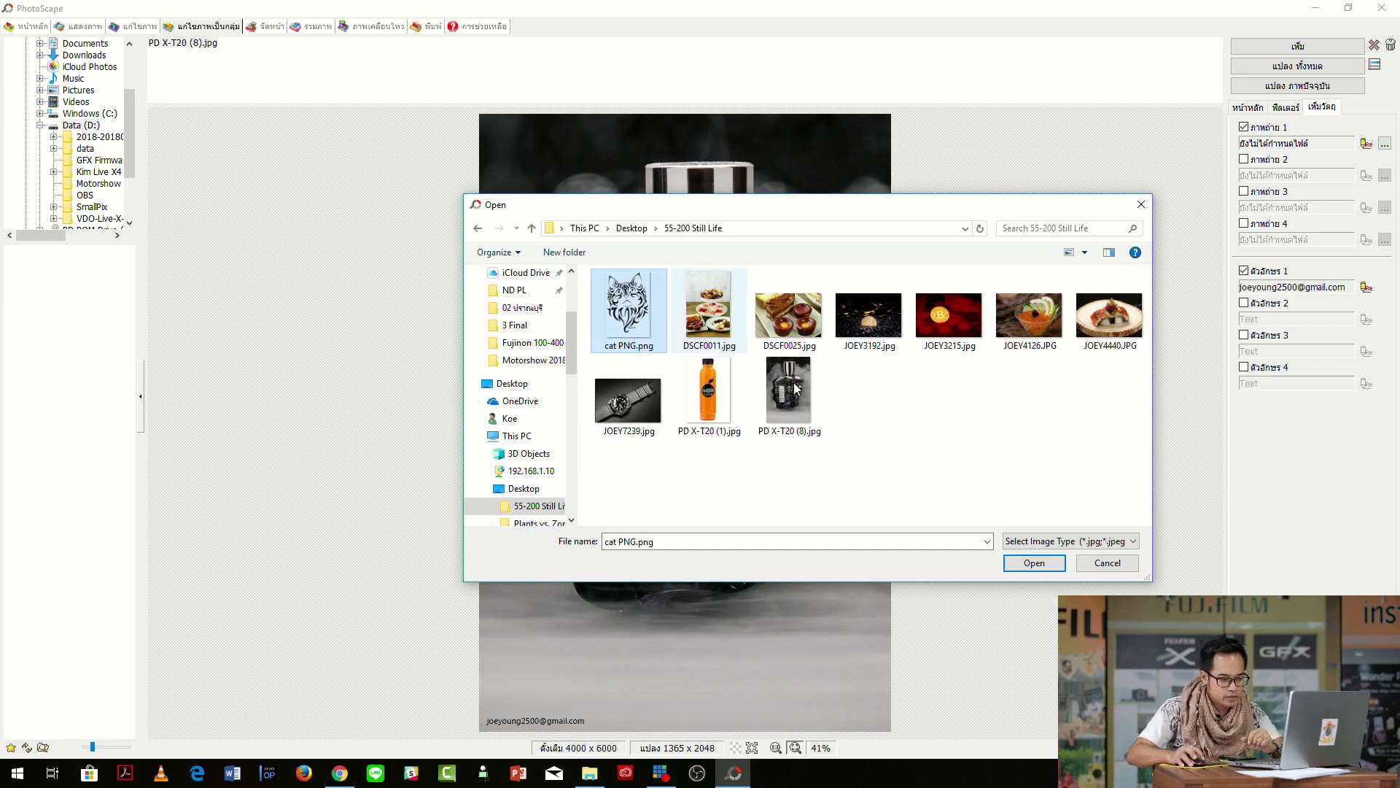
left_click(1035, 562)
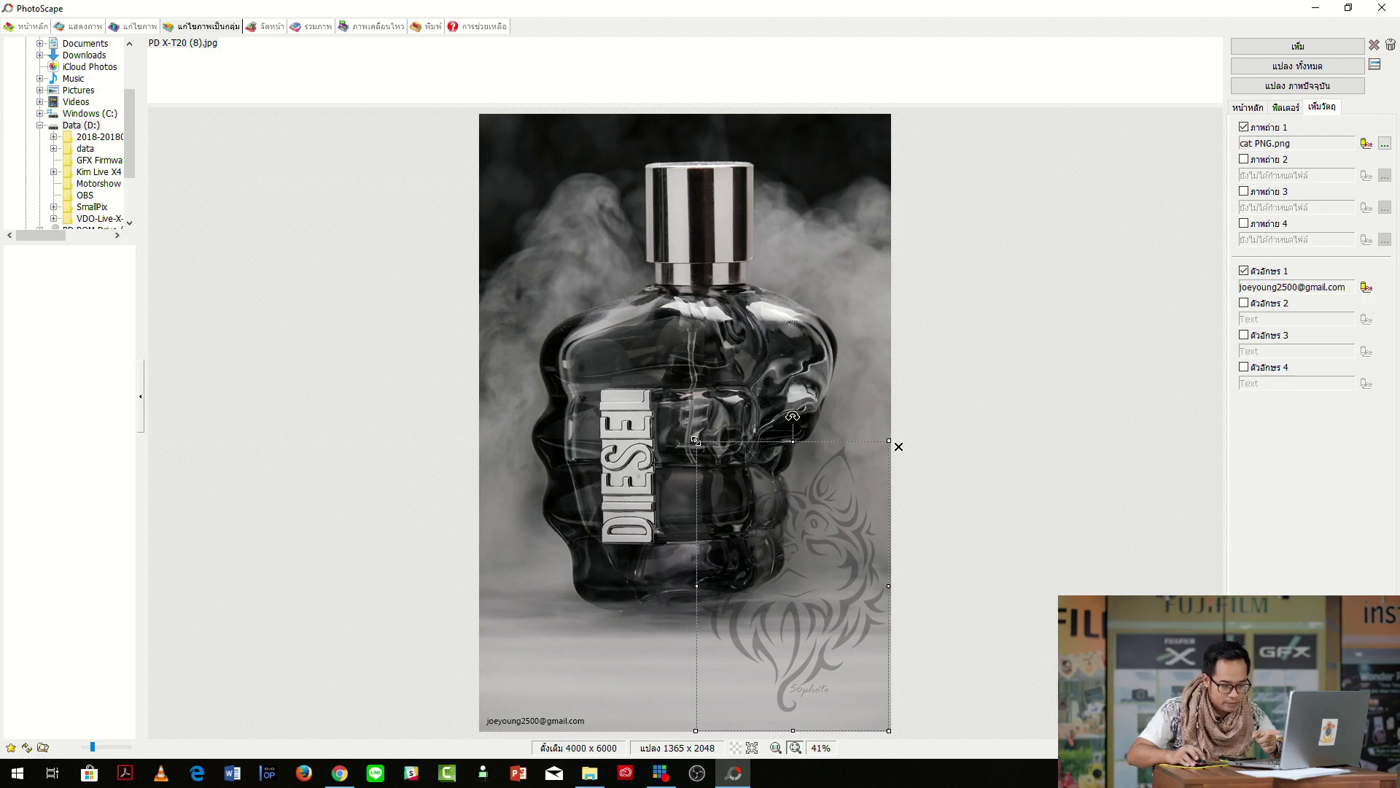
left_click_drag(695, 439, 897, 687)
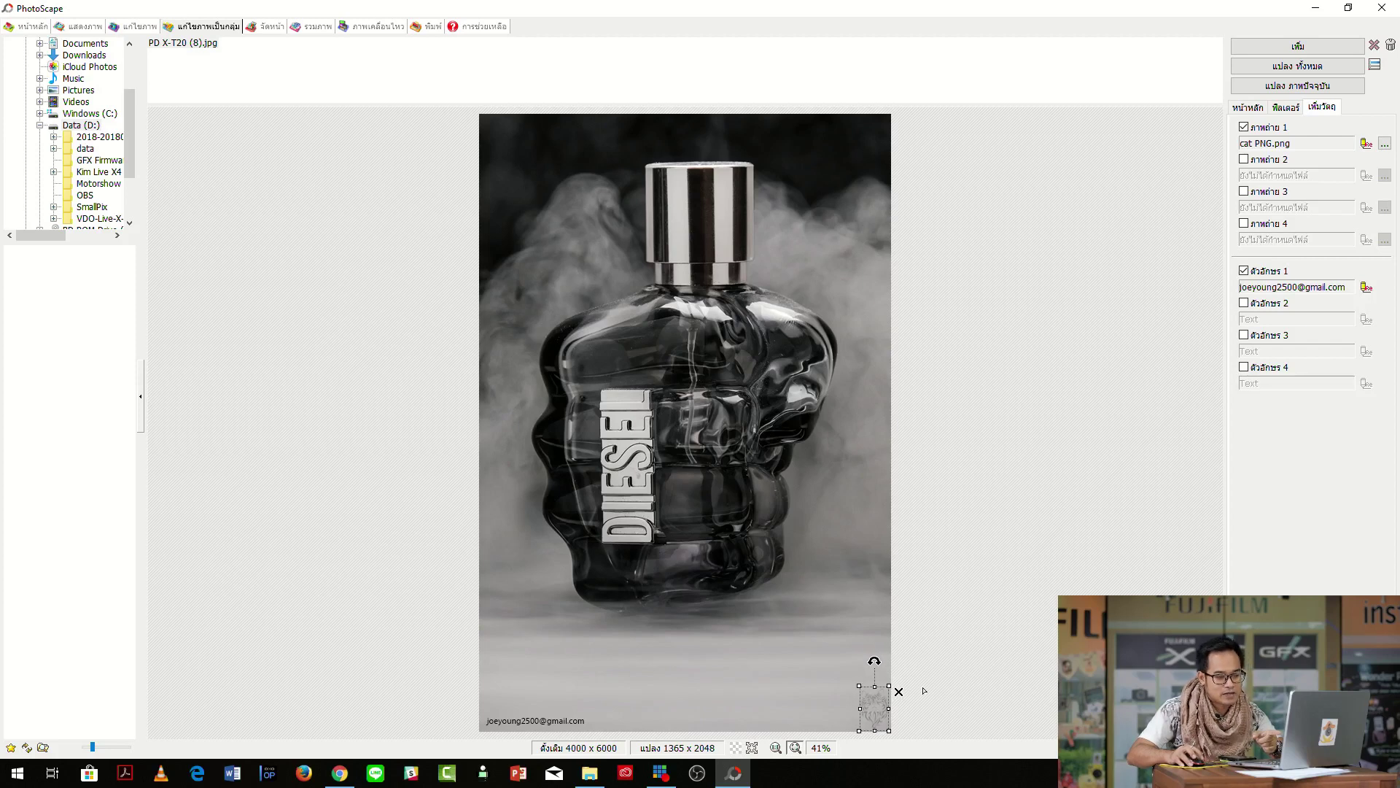
Set the cat logo's opacity to 102, anchored bottom-right, and nudge it into place.
double_click(876, 711)
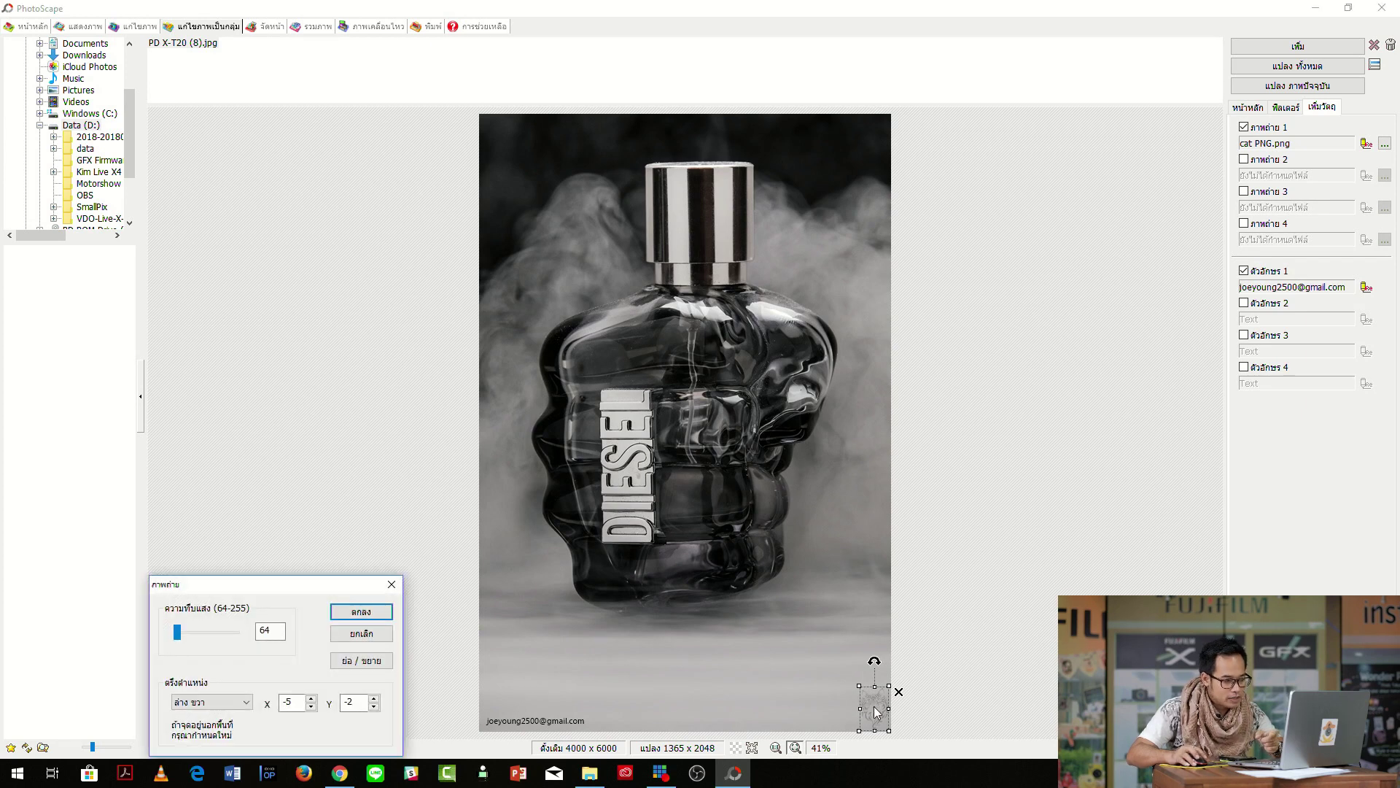
left_click_drag(241, 584, 1033, 349)
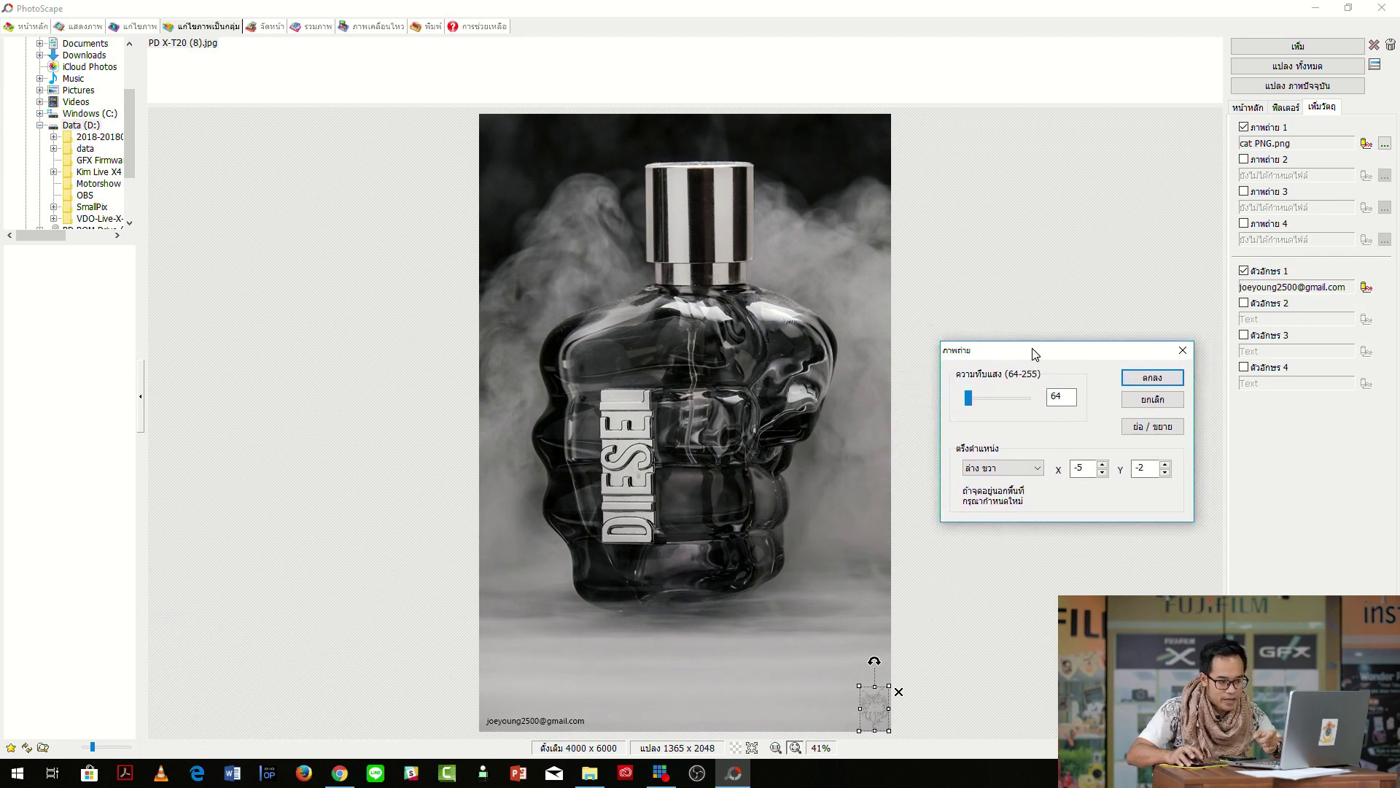
left_click_drag(968, 398, 945, 412)
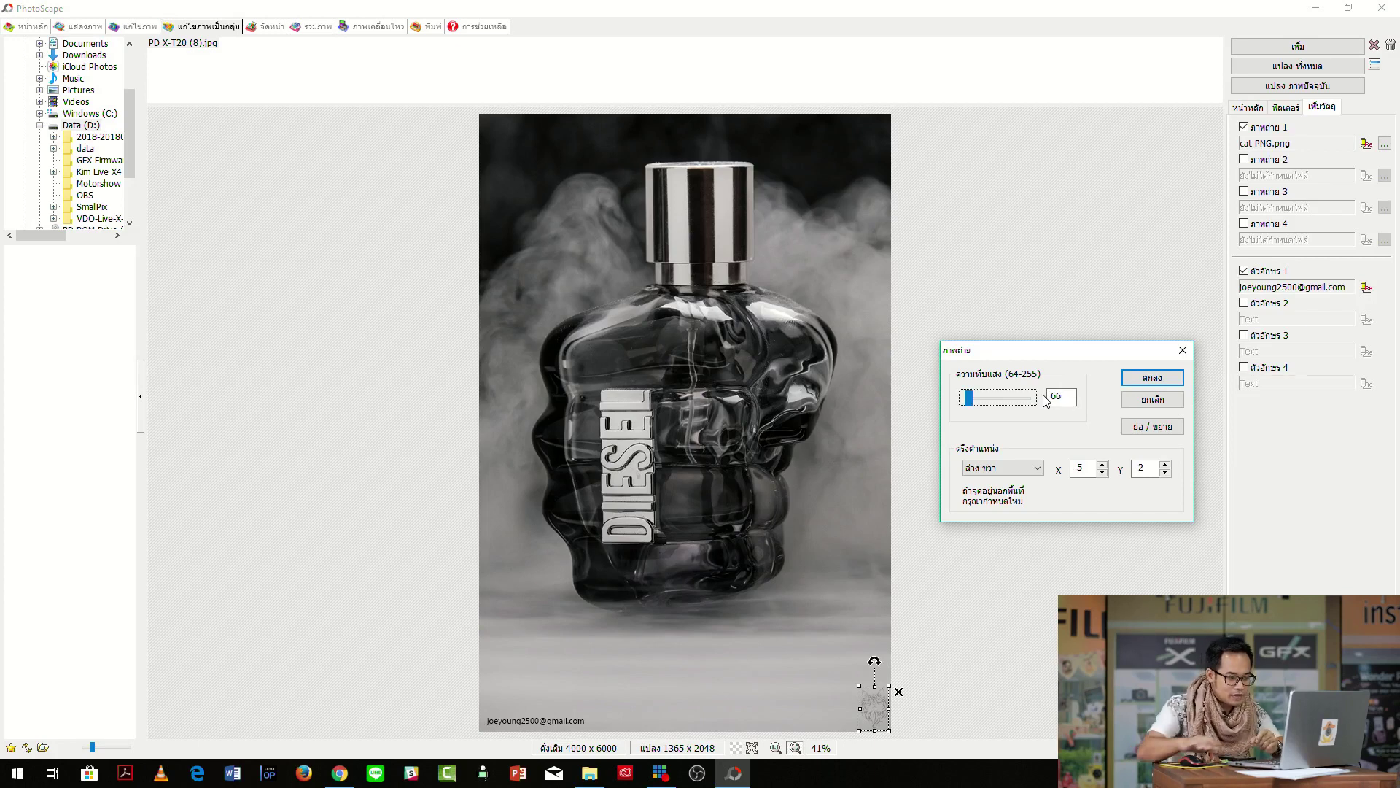
left_click(1003, 399)
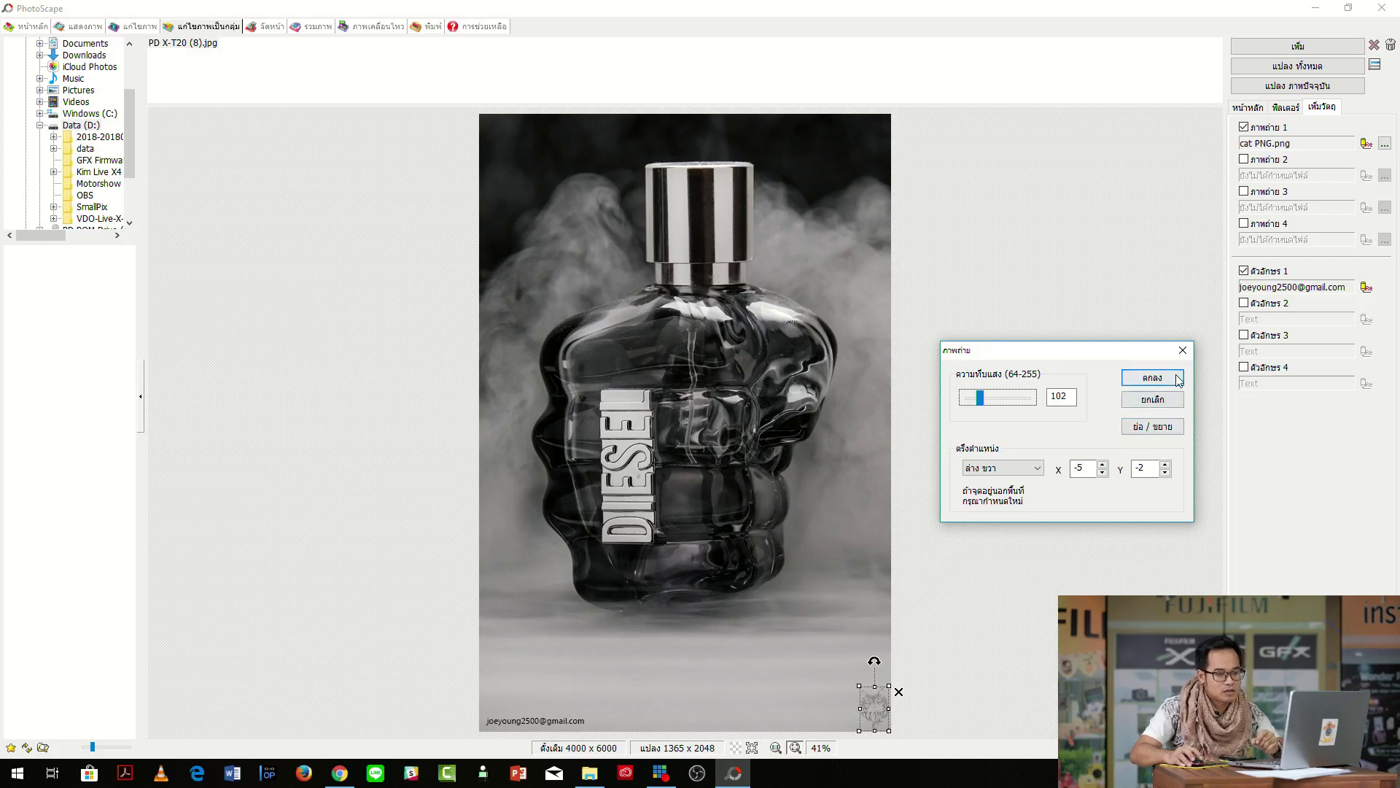
left_click(1035, 469)
left_click(1026, 565)
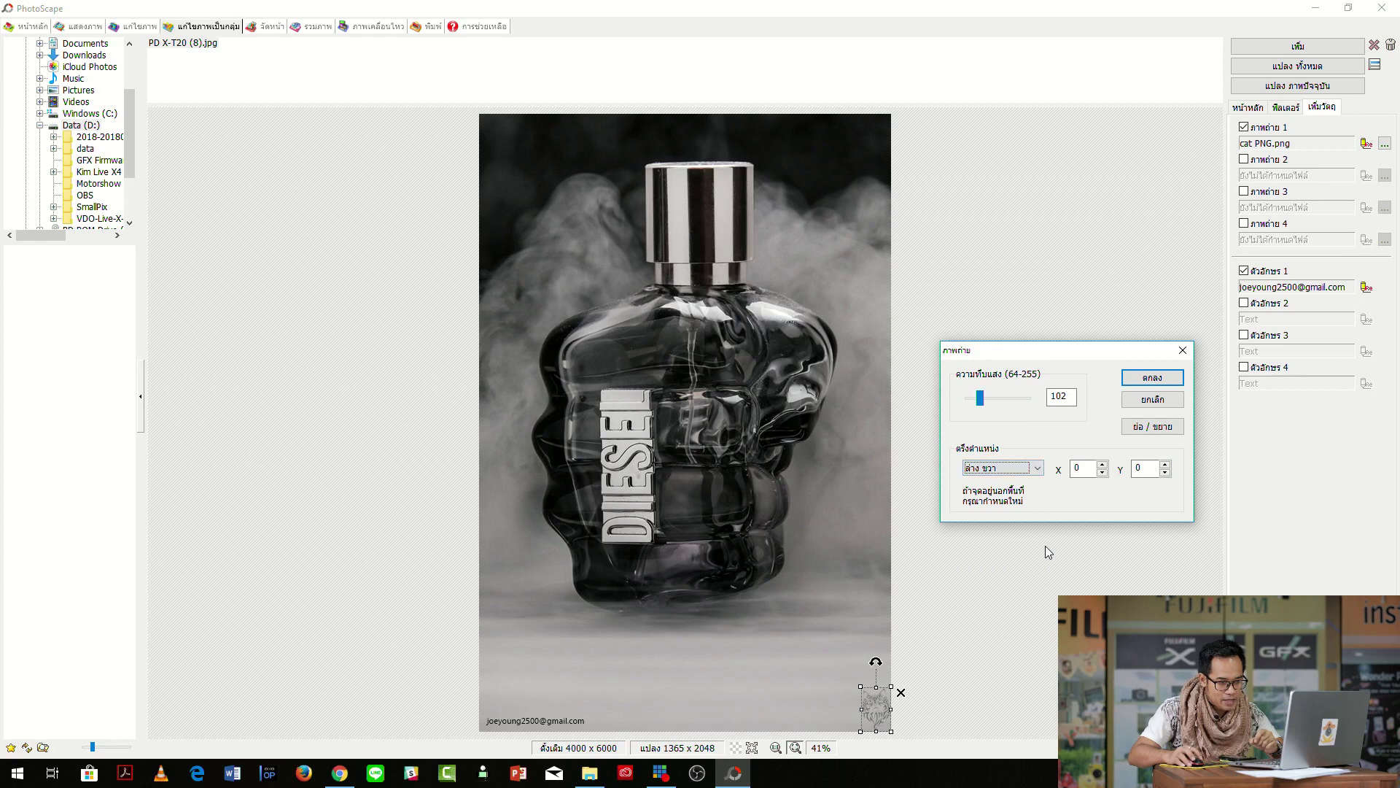
left_click(1153, 377)
left_click_drag(876, 711, 876, 709)
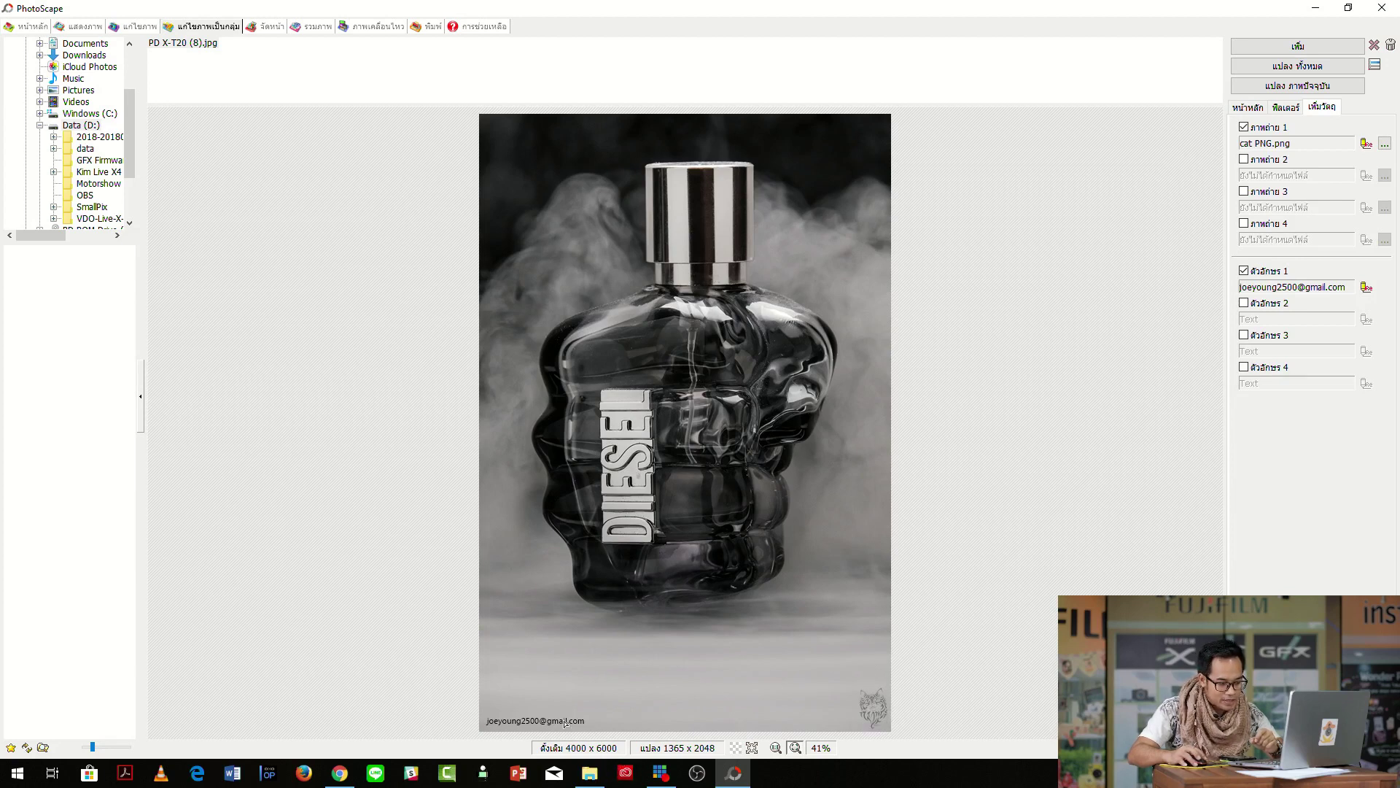
double_click(565, 723)
Lower the e-mail watermark's opacity so it appears faint, and apply it.
left_click_drag(195, 355, 1100, 204)
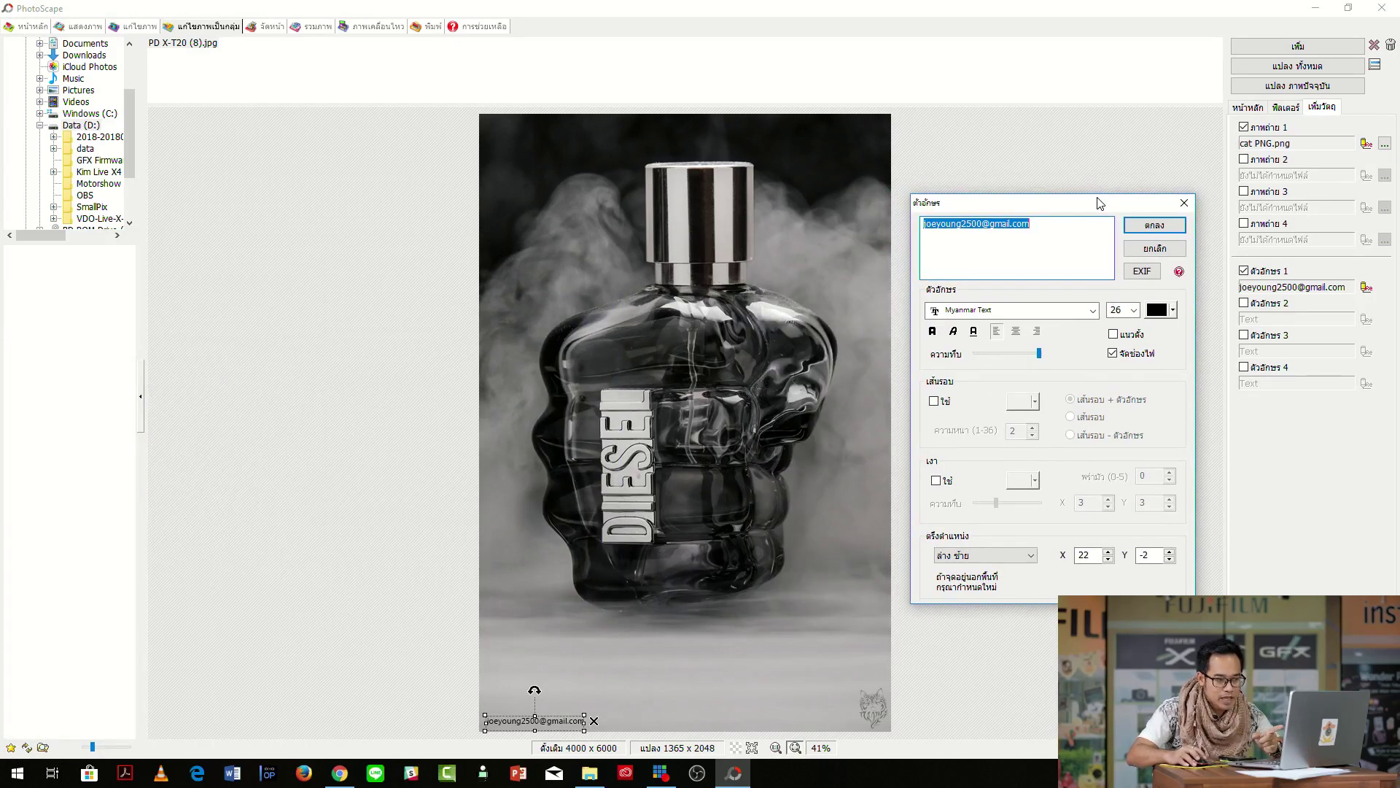
left_click(1004, 355)
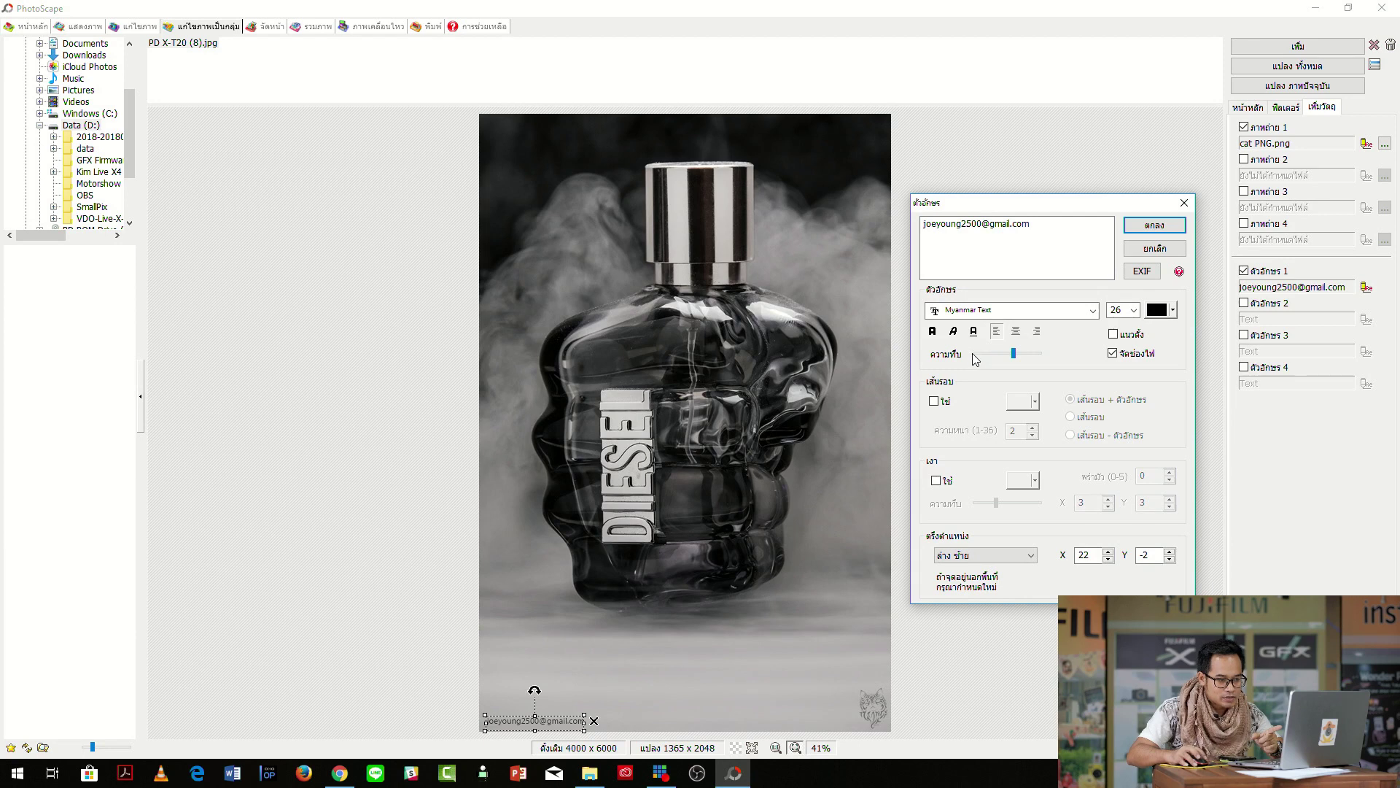
left_click(986, 356)
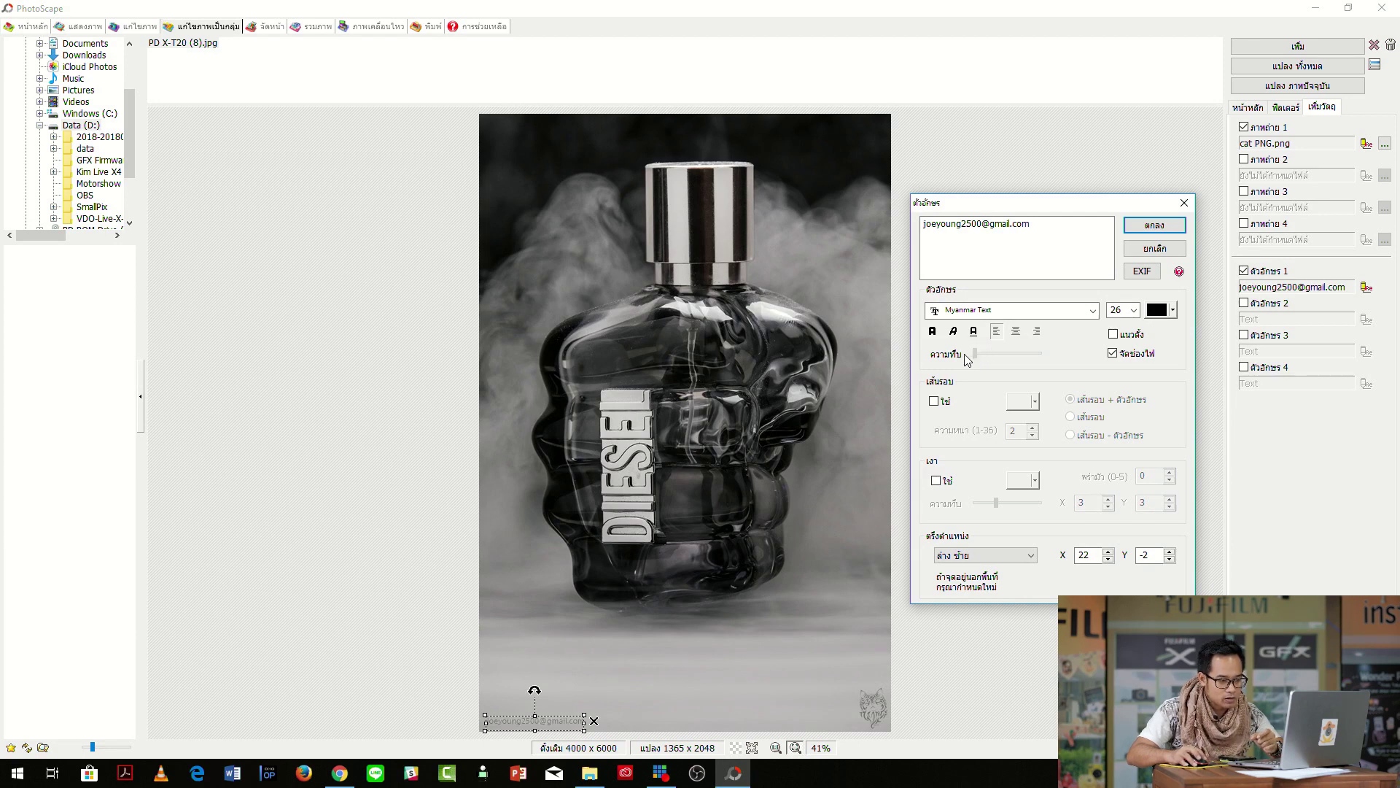
left_click(996, 357)
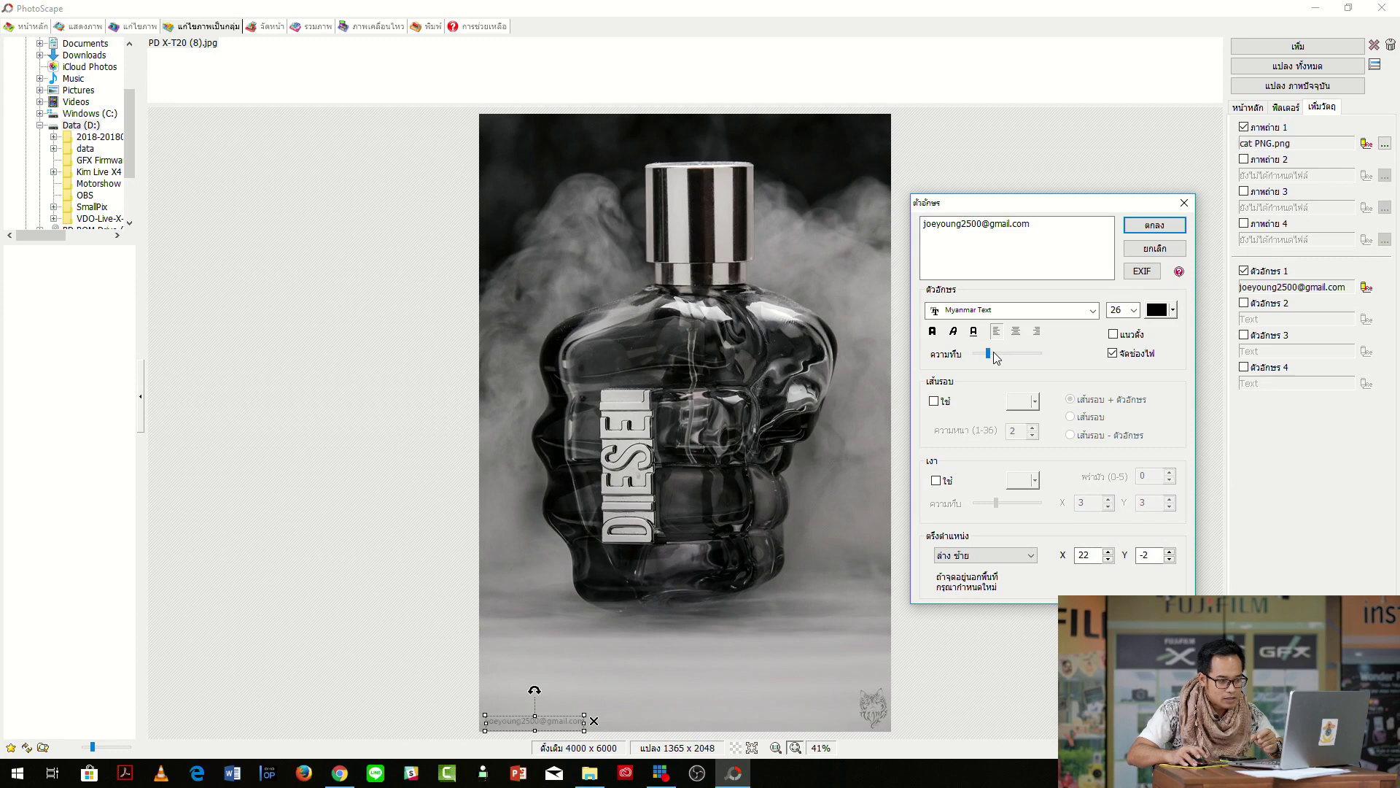
left_click(1155, 226)
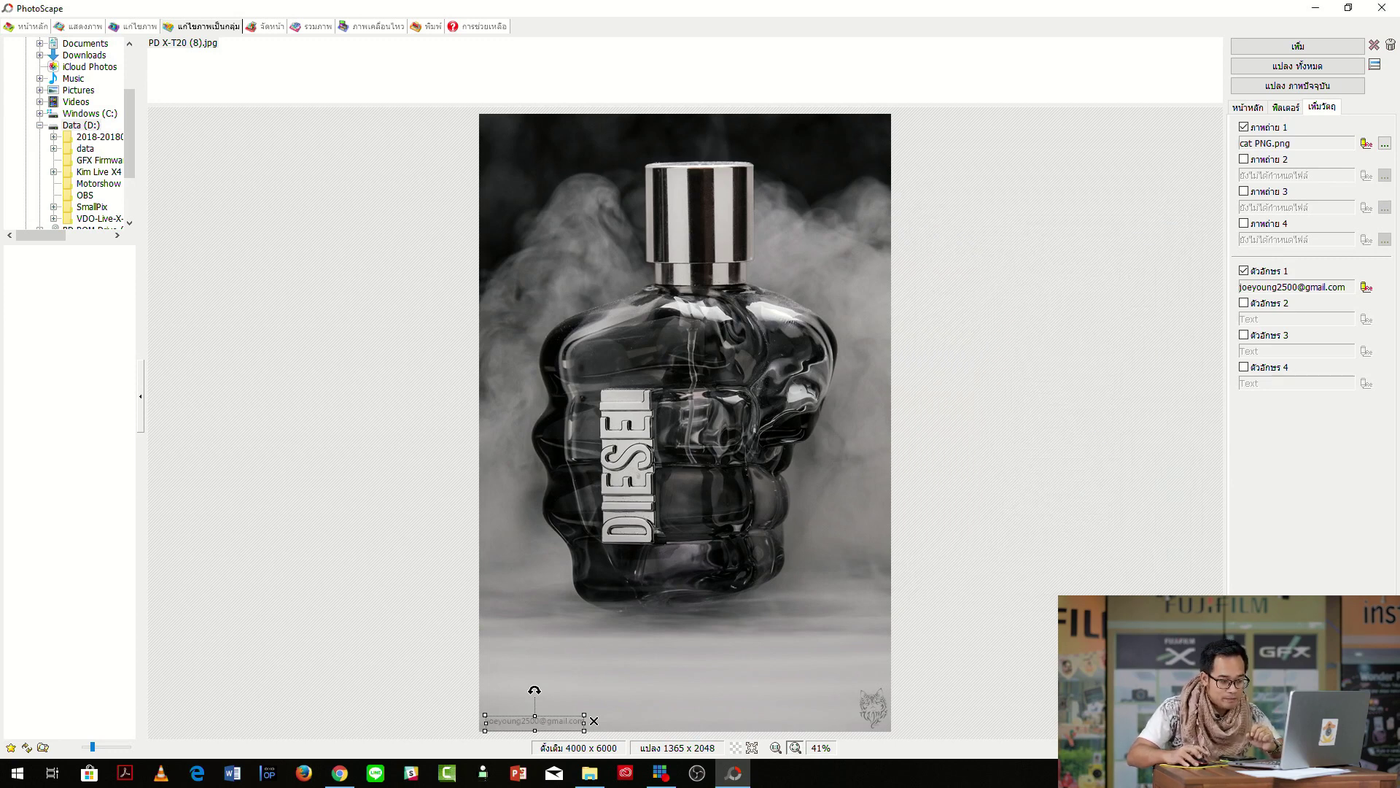
Save the current watermark settings as the preset 'Joe cat B'.
left_click(873, 656)
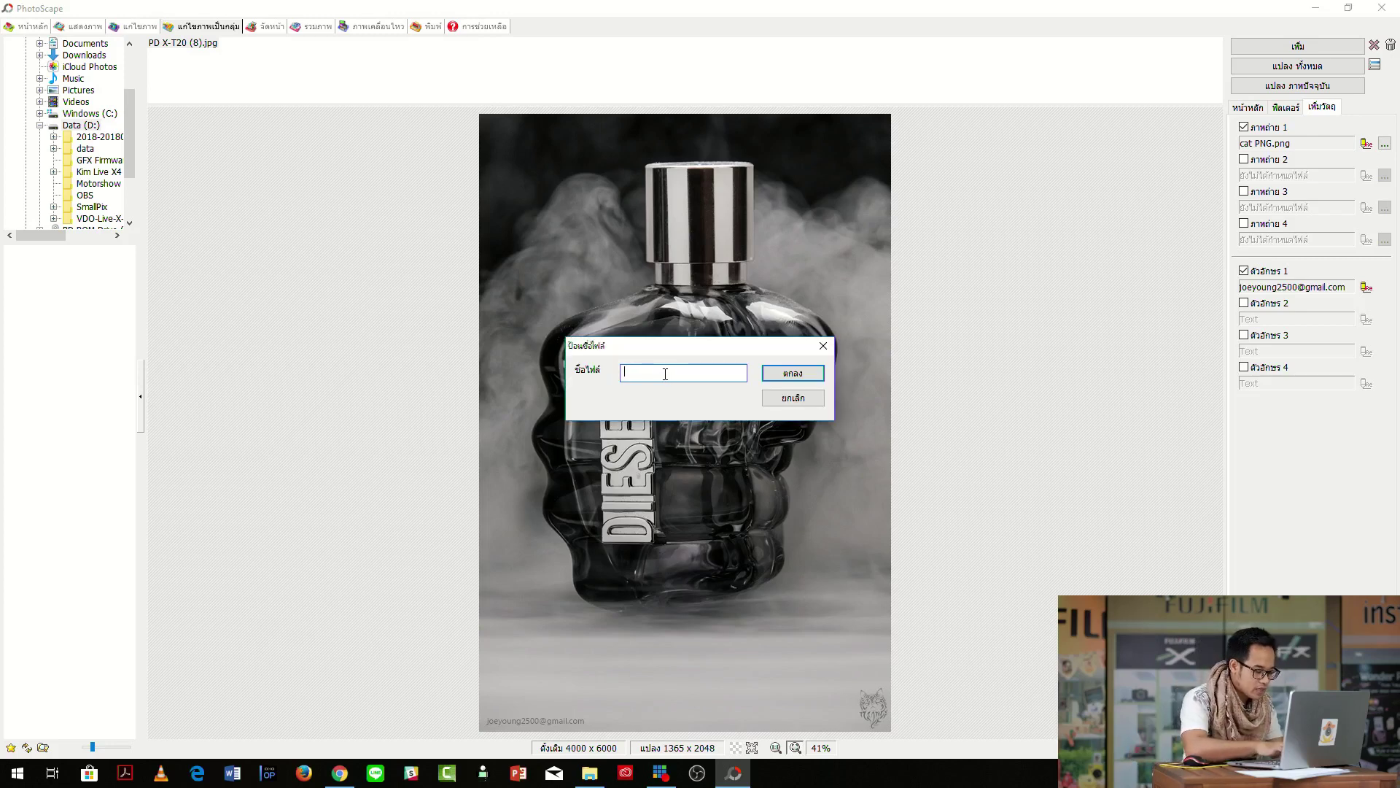
type("o")
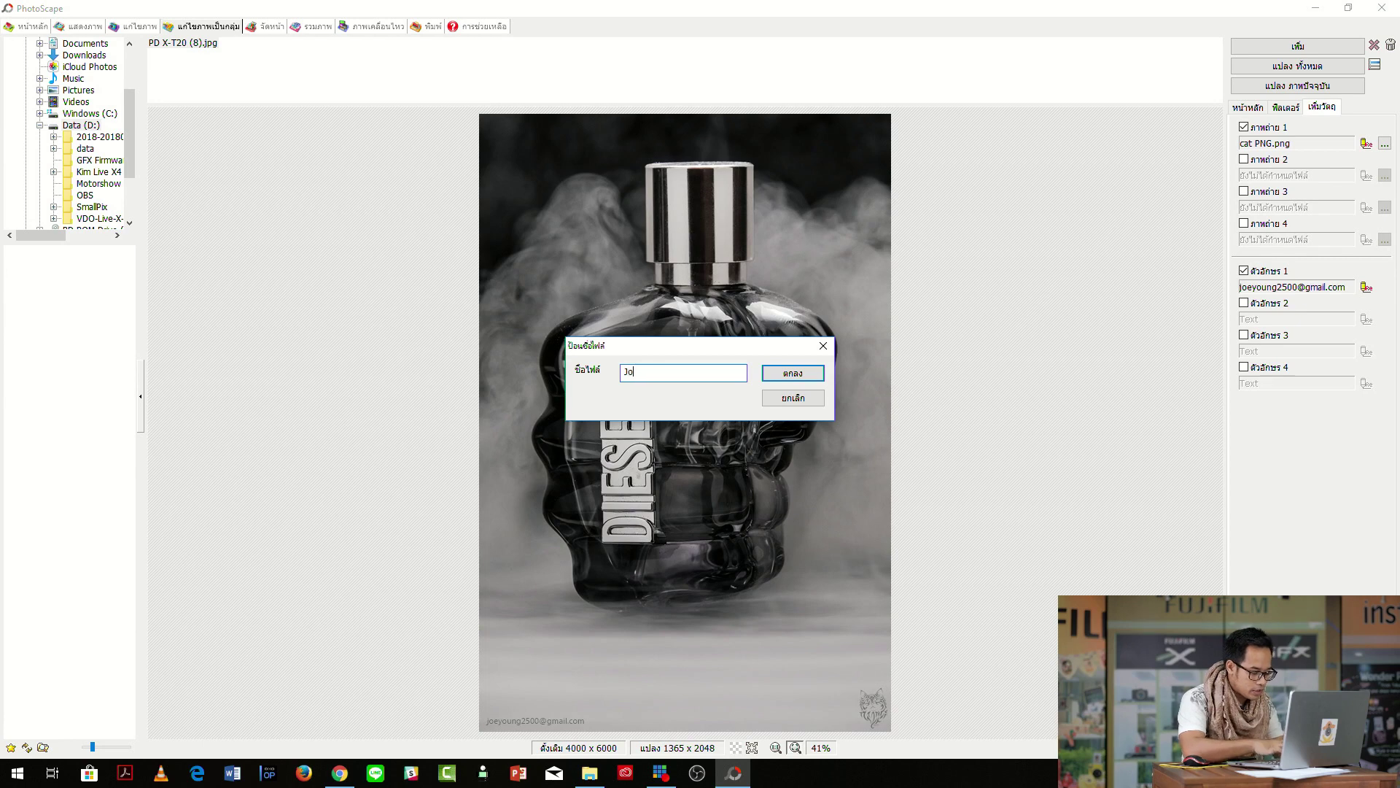
type("e ca")
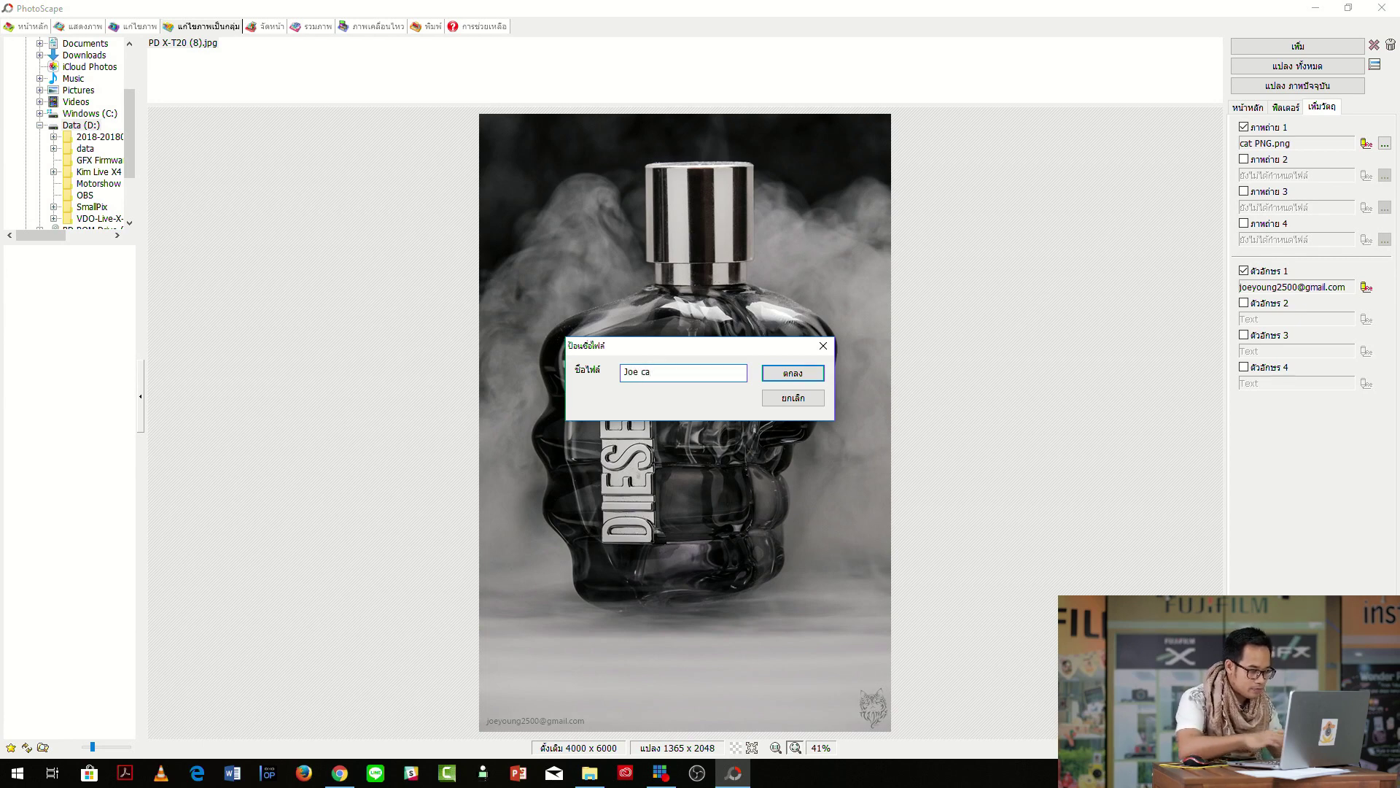
type("t B")
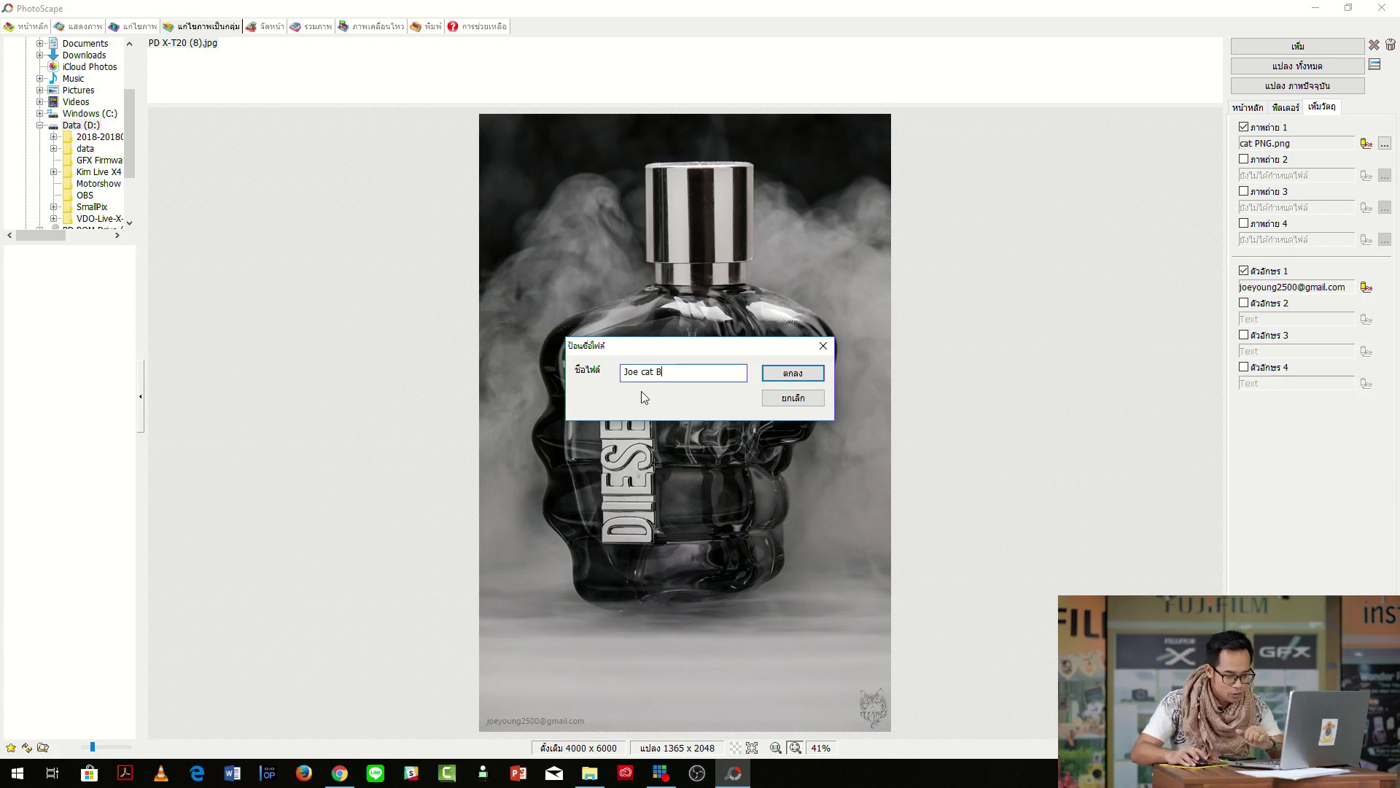
left_click(773, 373)
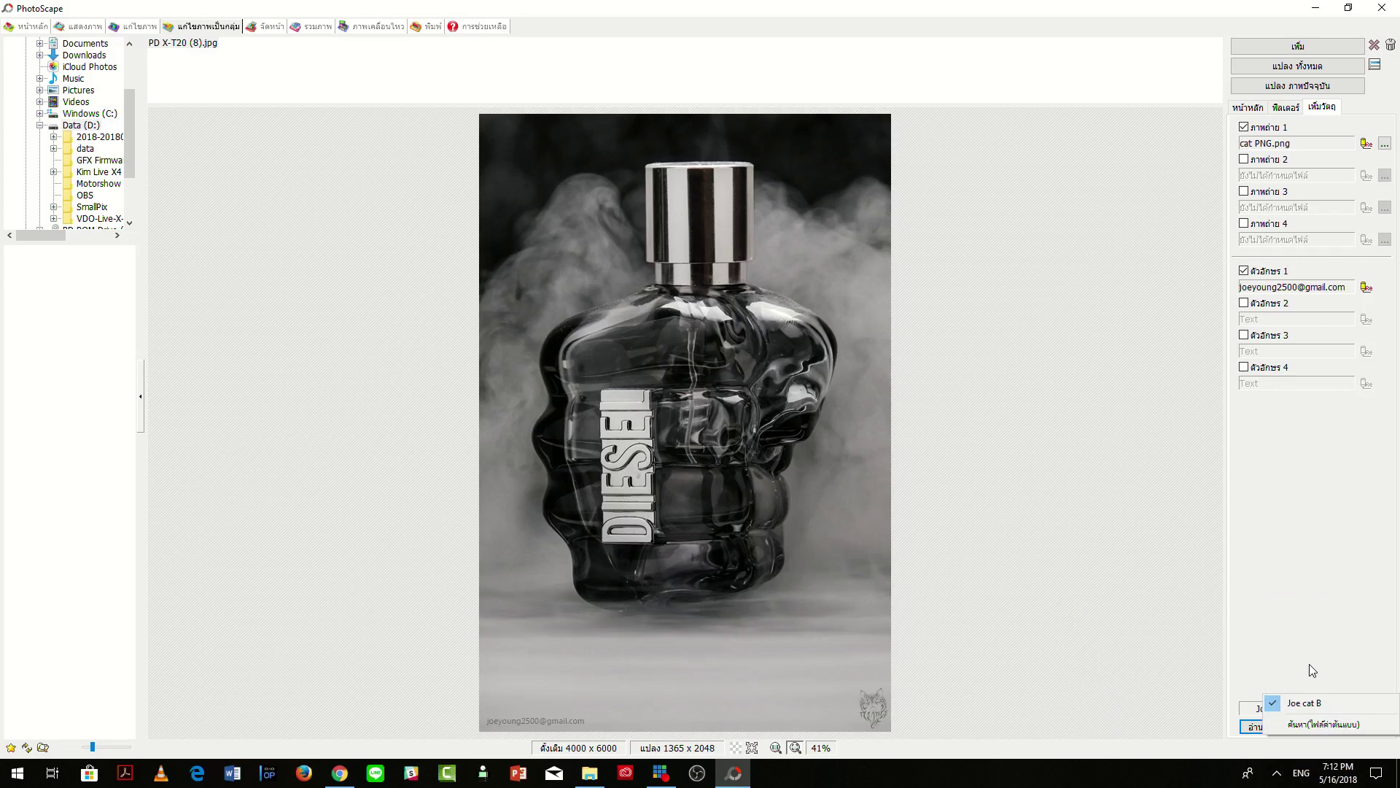
Resave the Joe cat B preset, overwriting the existing one.
left_click(1266, 656)
left_click(1336, 728)
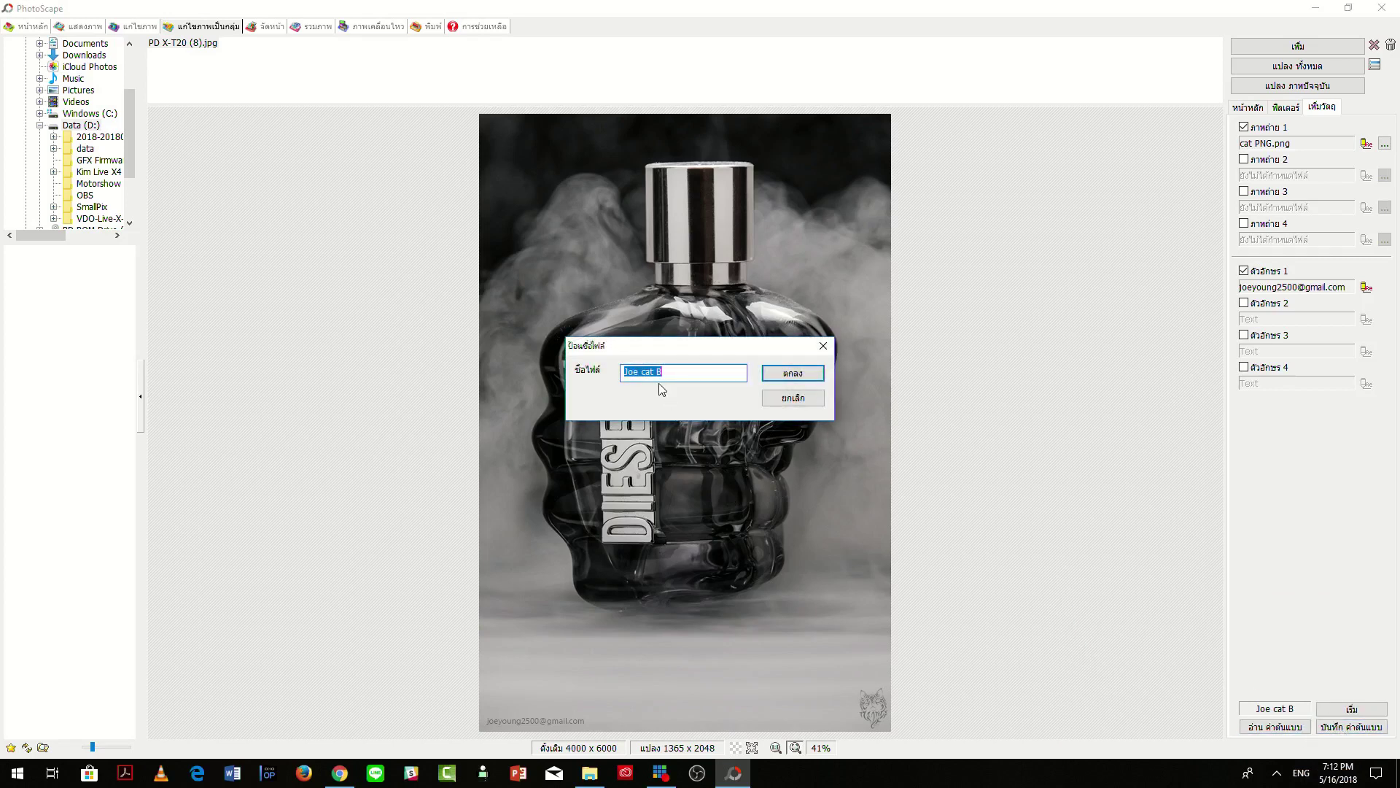
left_click(794, 373)
left_click(649, 423)
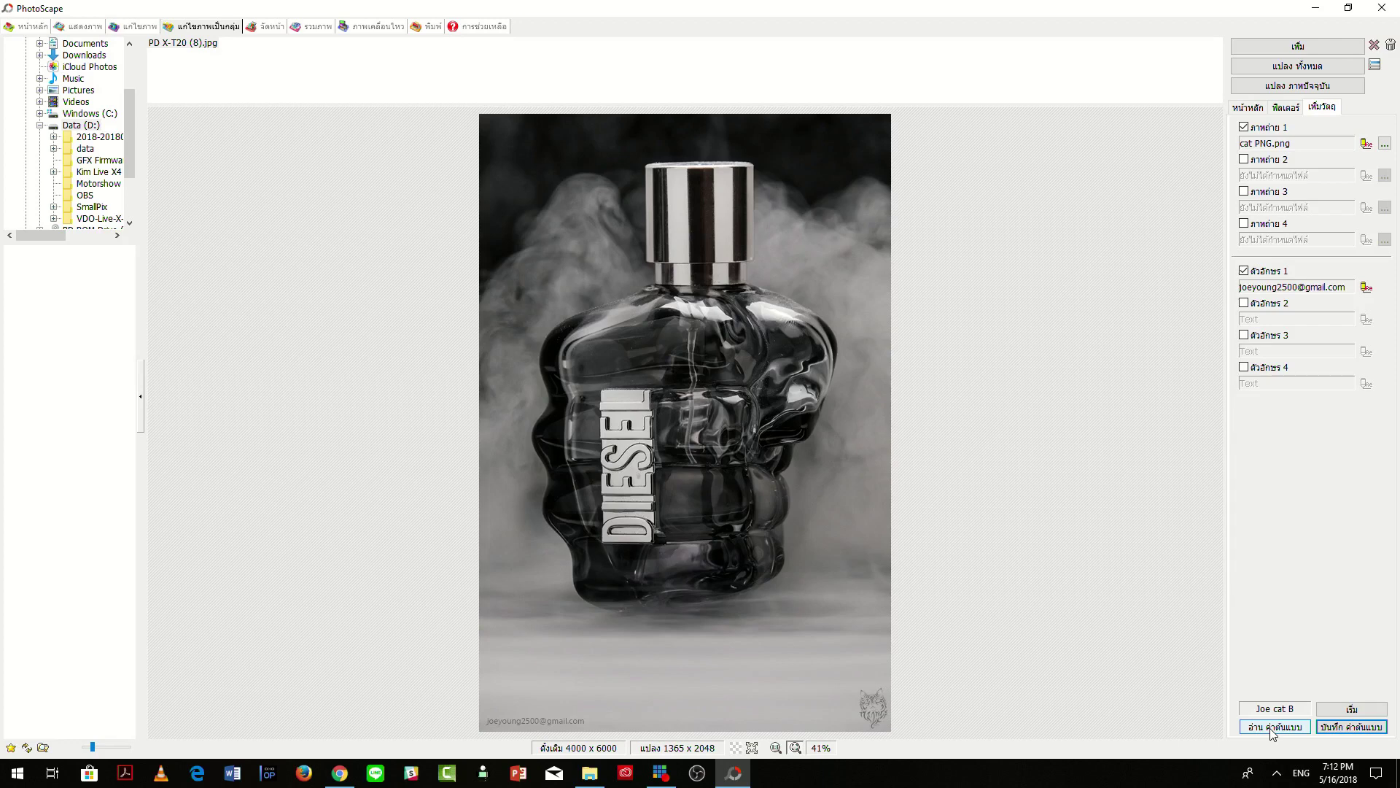
Check the saved presets list, then bring up the batch Filter options.
left_click(1271, 729)
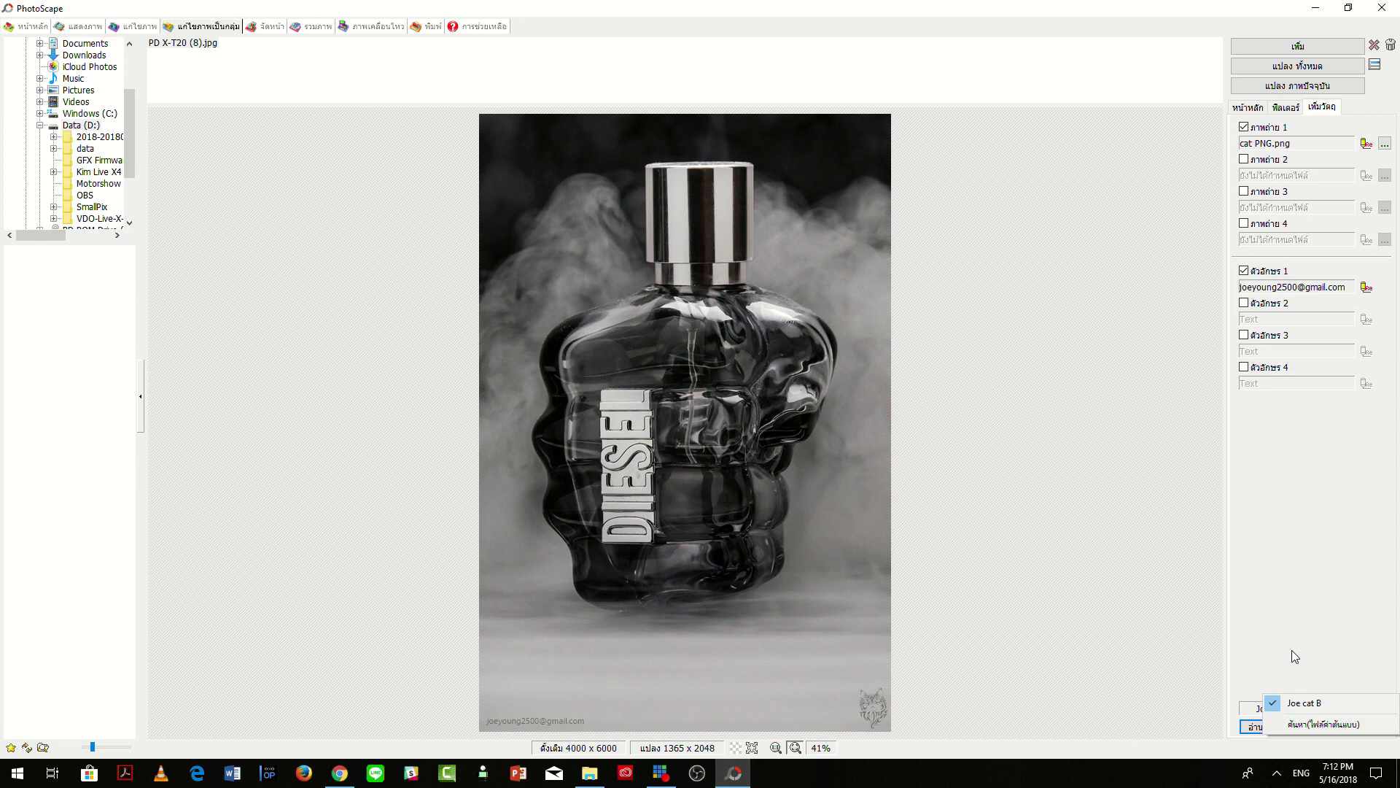
left_click(1297, 657)
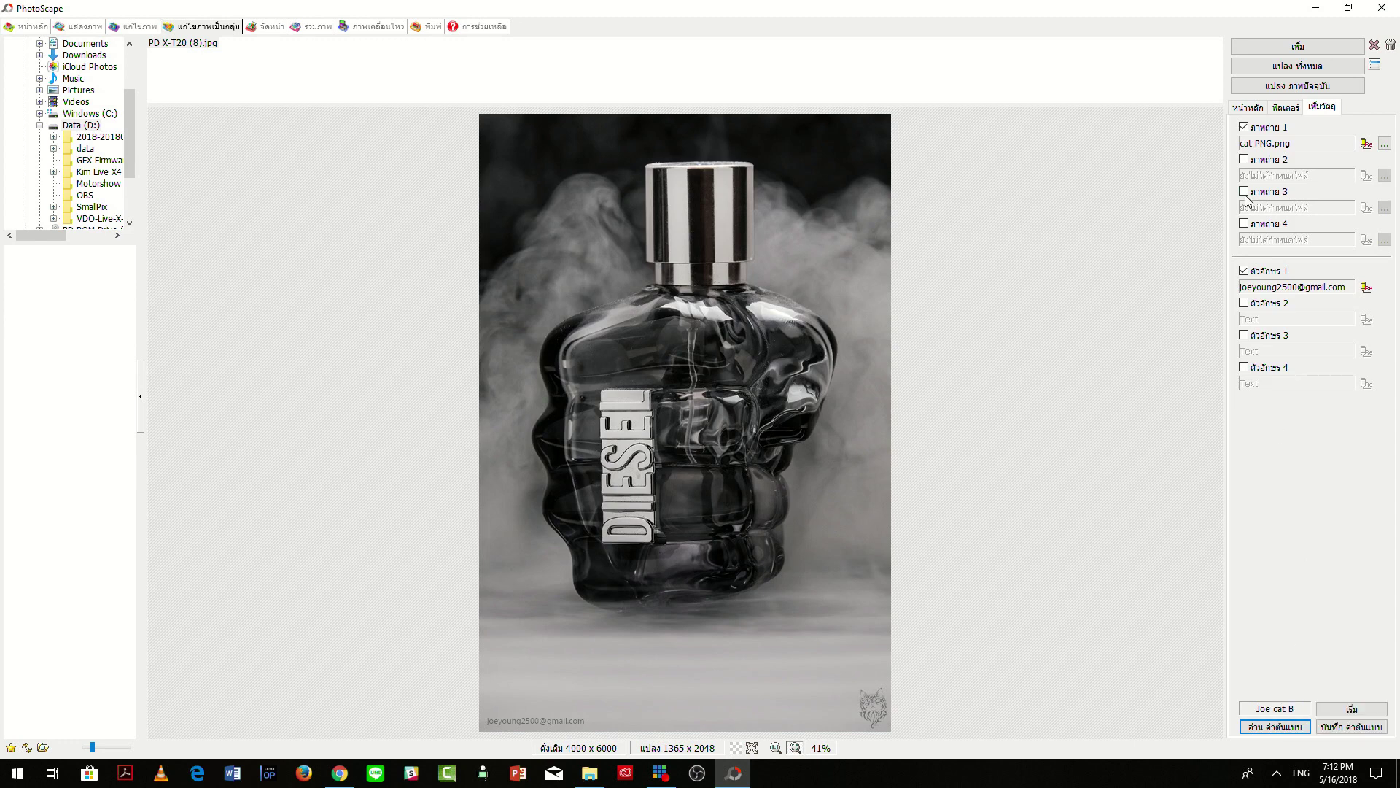
left_click(1288, 108)
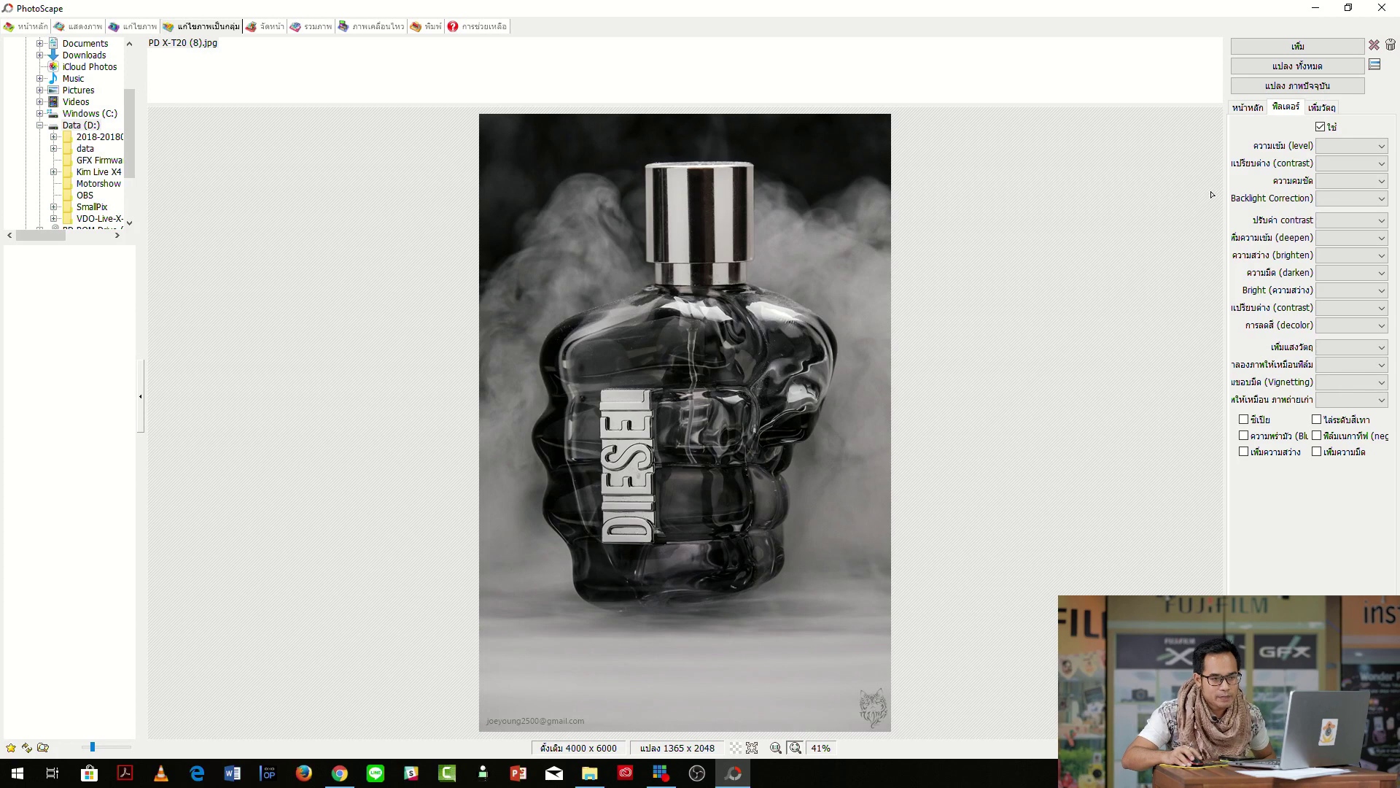
Choose +3 from the sharpness (ความคมชัด) dropdown in the batch filters.
left_click(1381, 181)
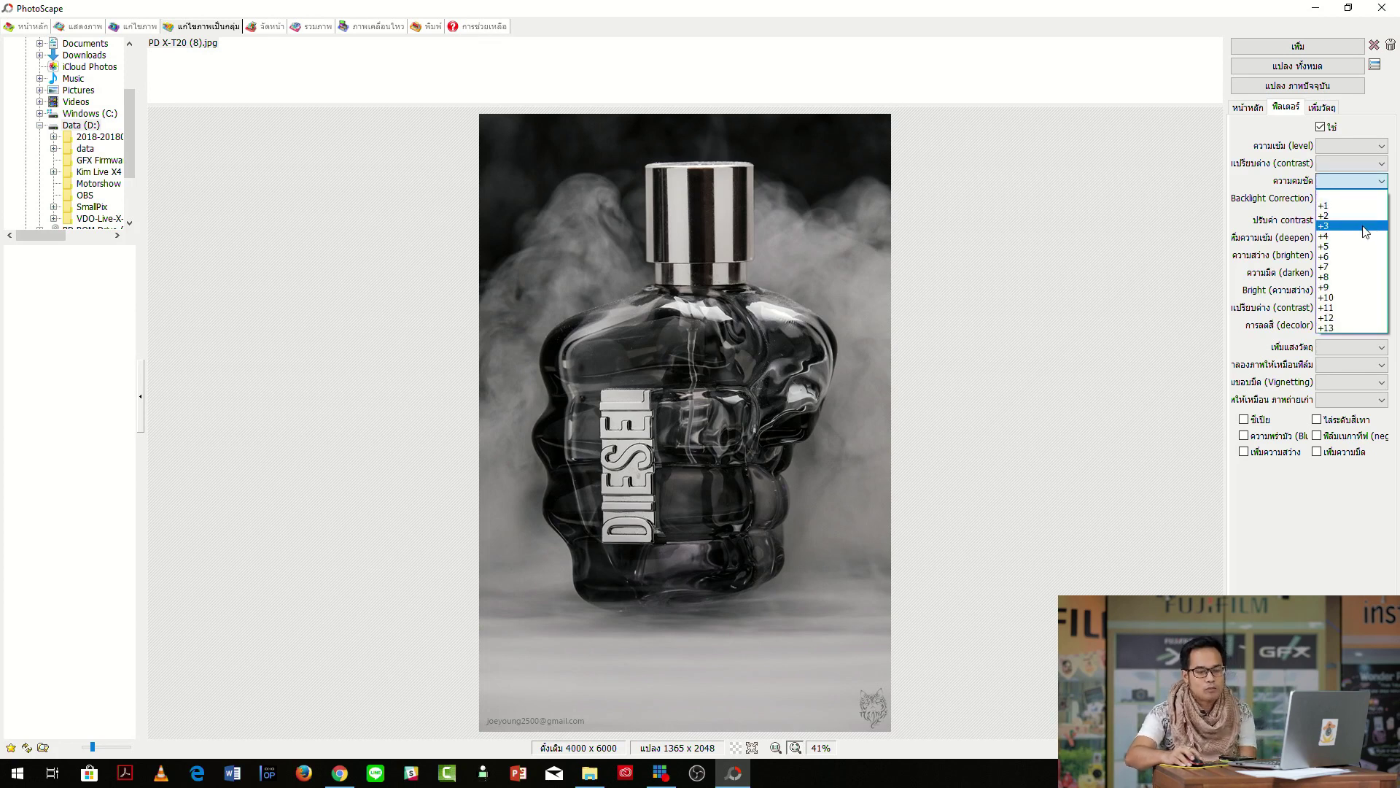
left_click(1365, 227)
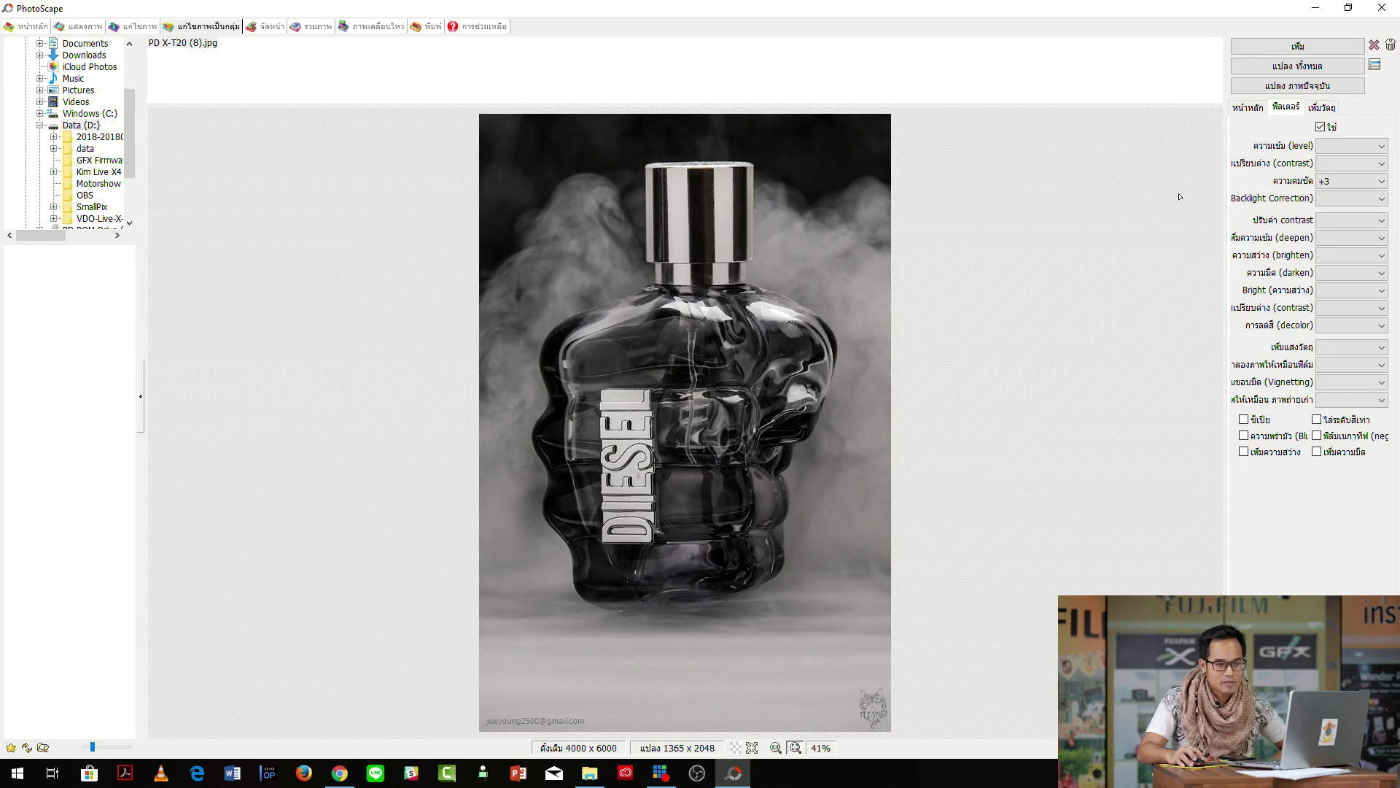
left_click(1248, 108)
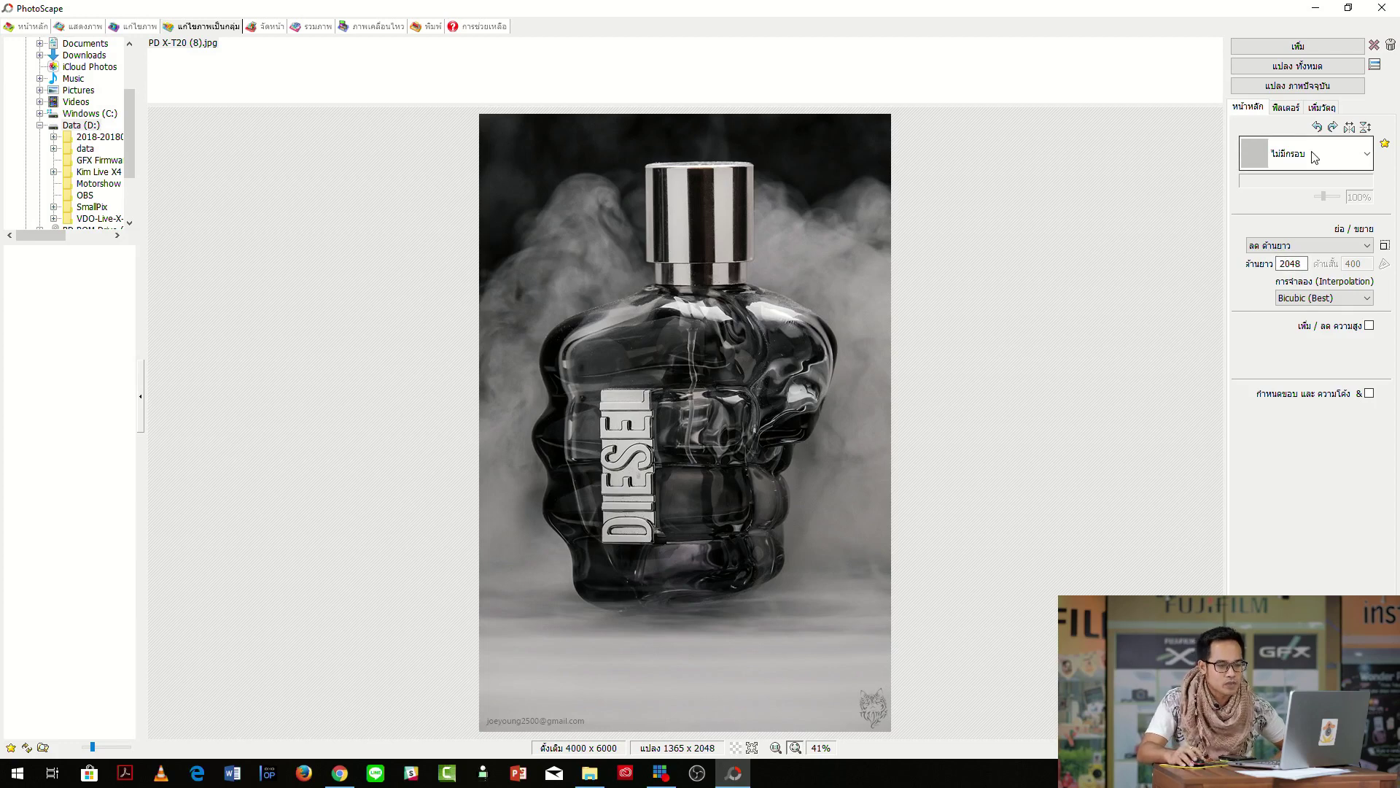
Review the Filter and watermark object settings, then start Convert All.
left_click(1289, 109)
scroll(1371, 183, "down", 3)
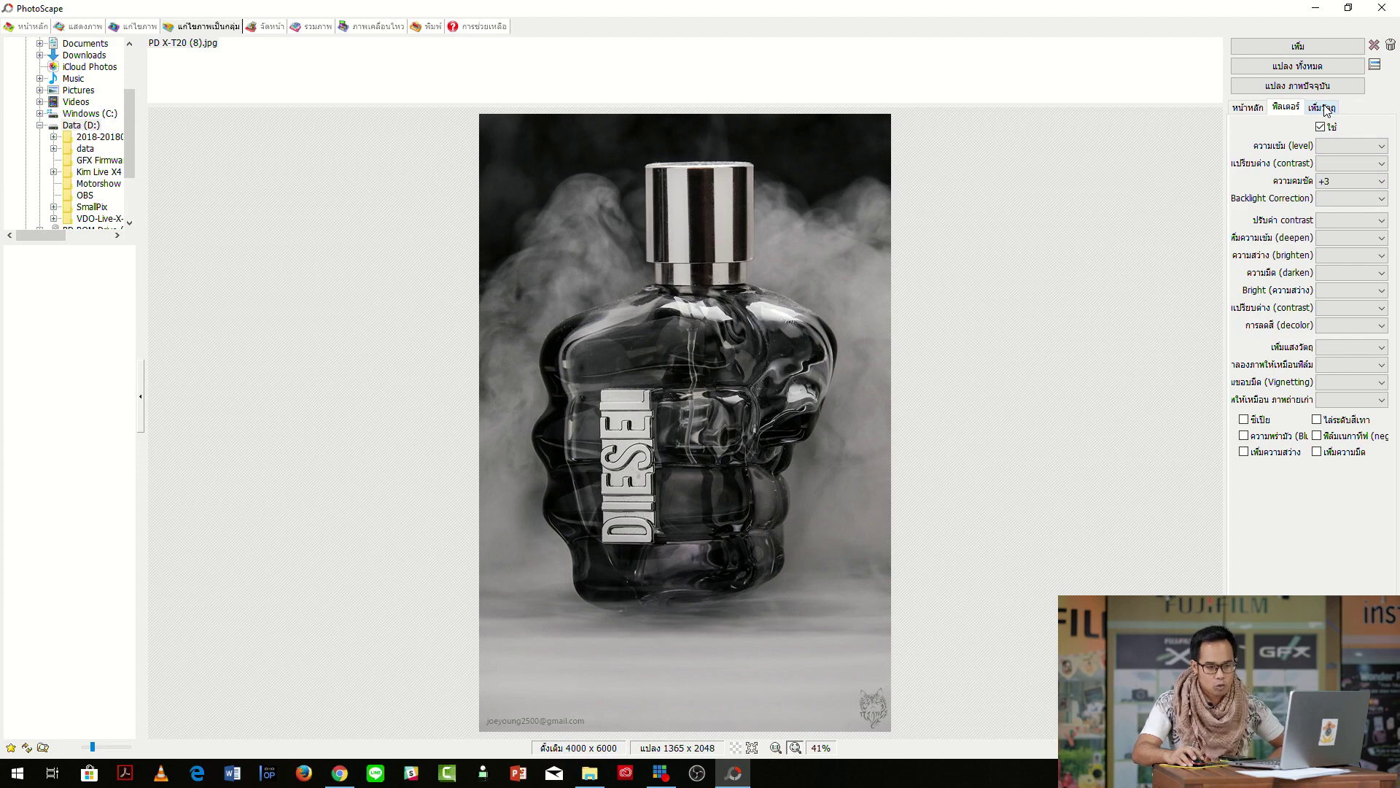
left_click(1324, 108)
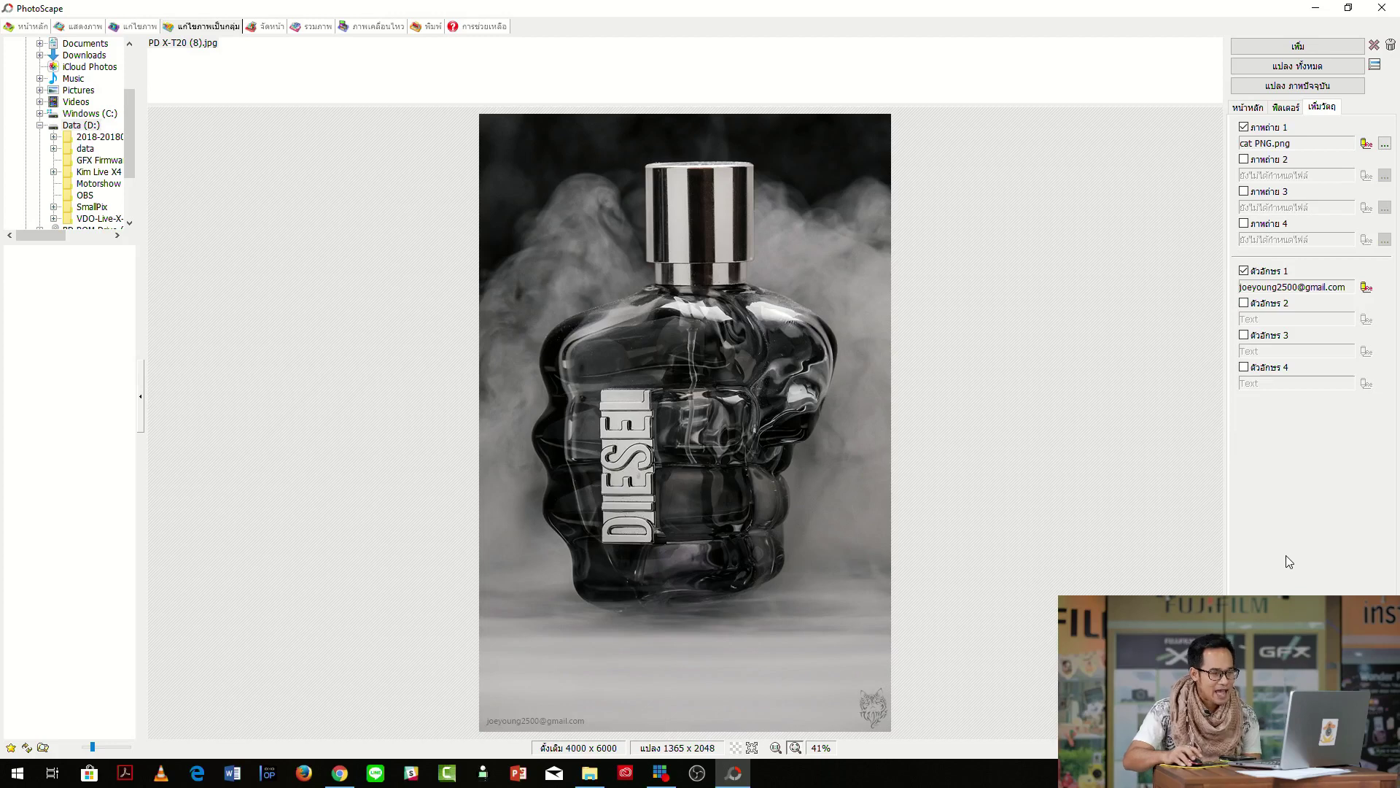
left_click(1266, 73)
Save the converted bottle photo to the output folder at JPEG quality 100, keeping Exif, then close PhotoScape.
left_click(1265, 73)
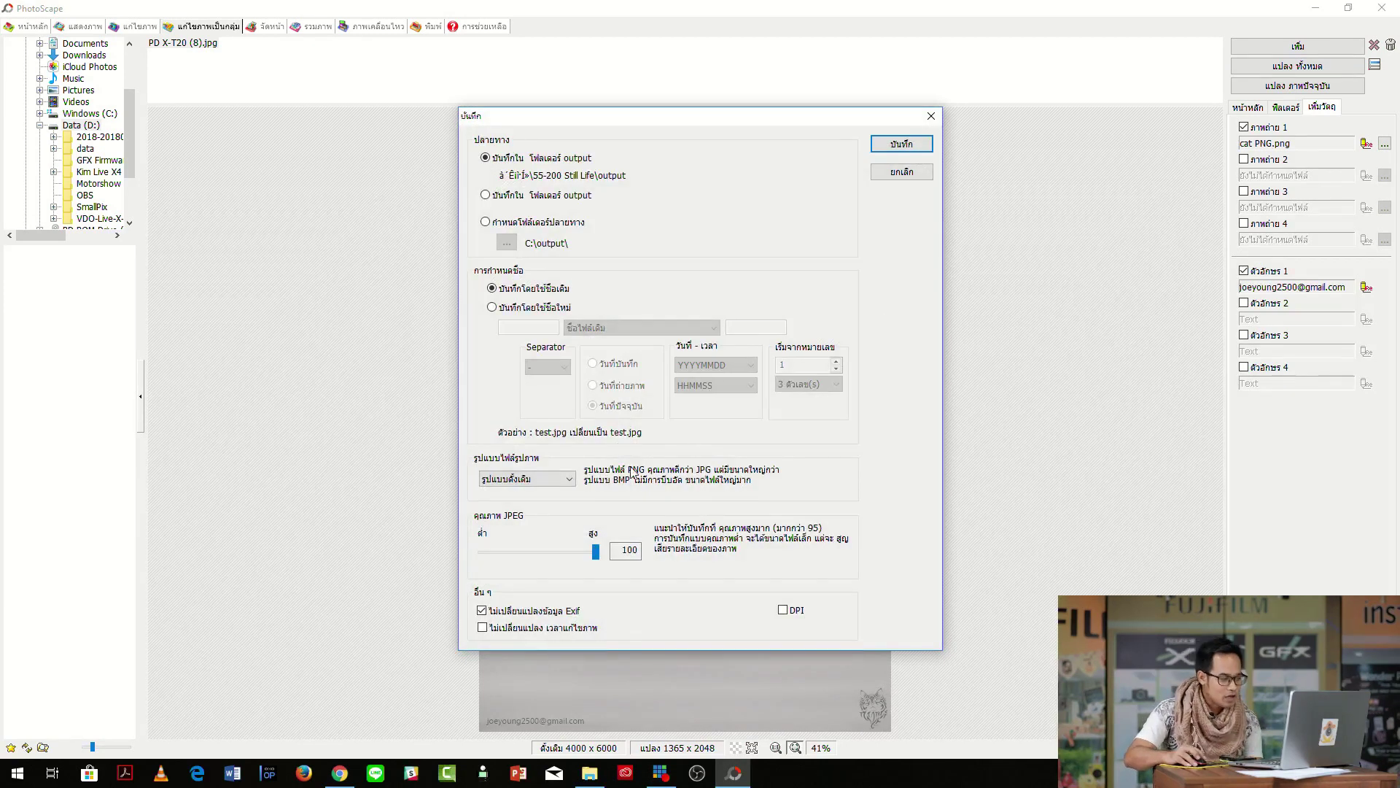
left_click_drag(596, 552, 600, 558)
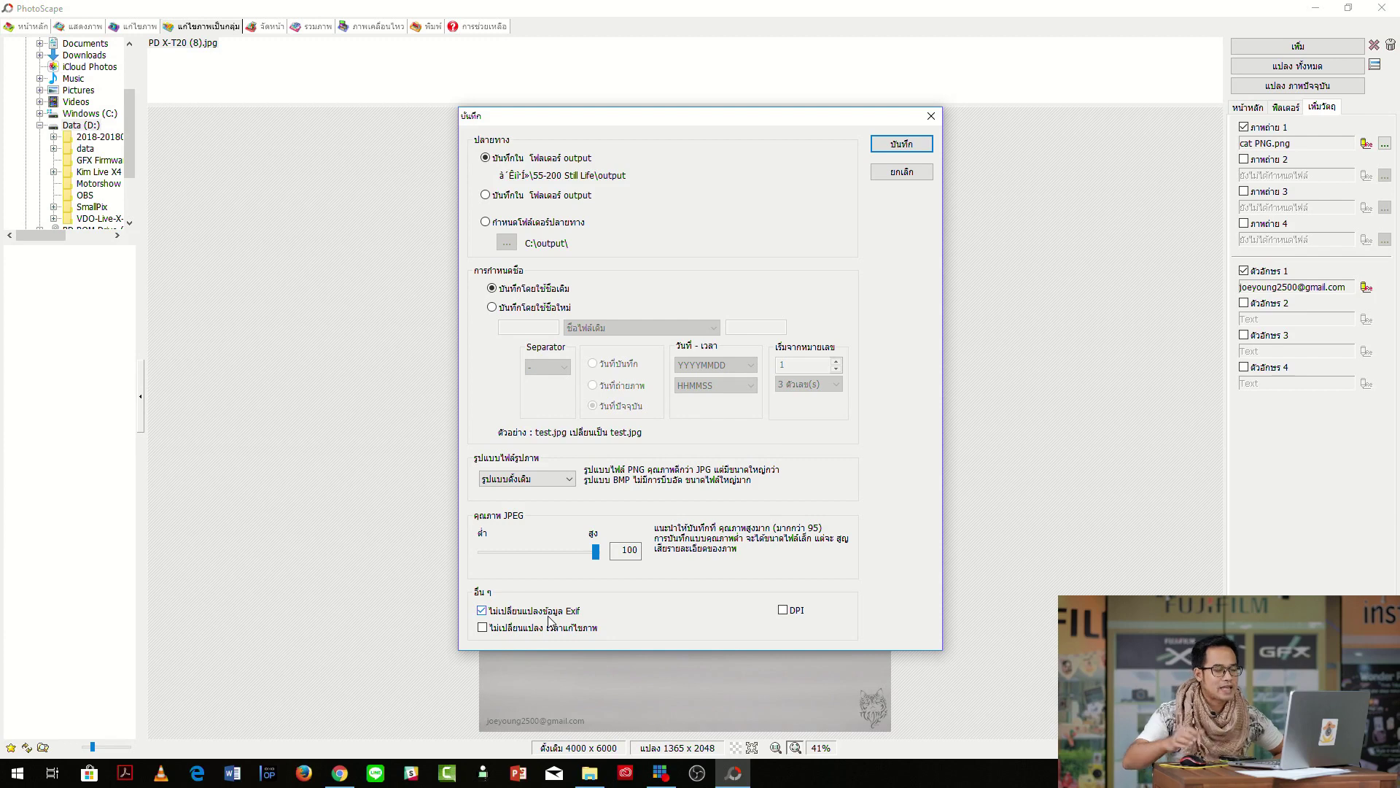
left_click(482, 612)
left_click(481, 611)
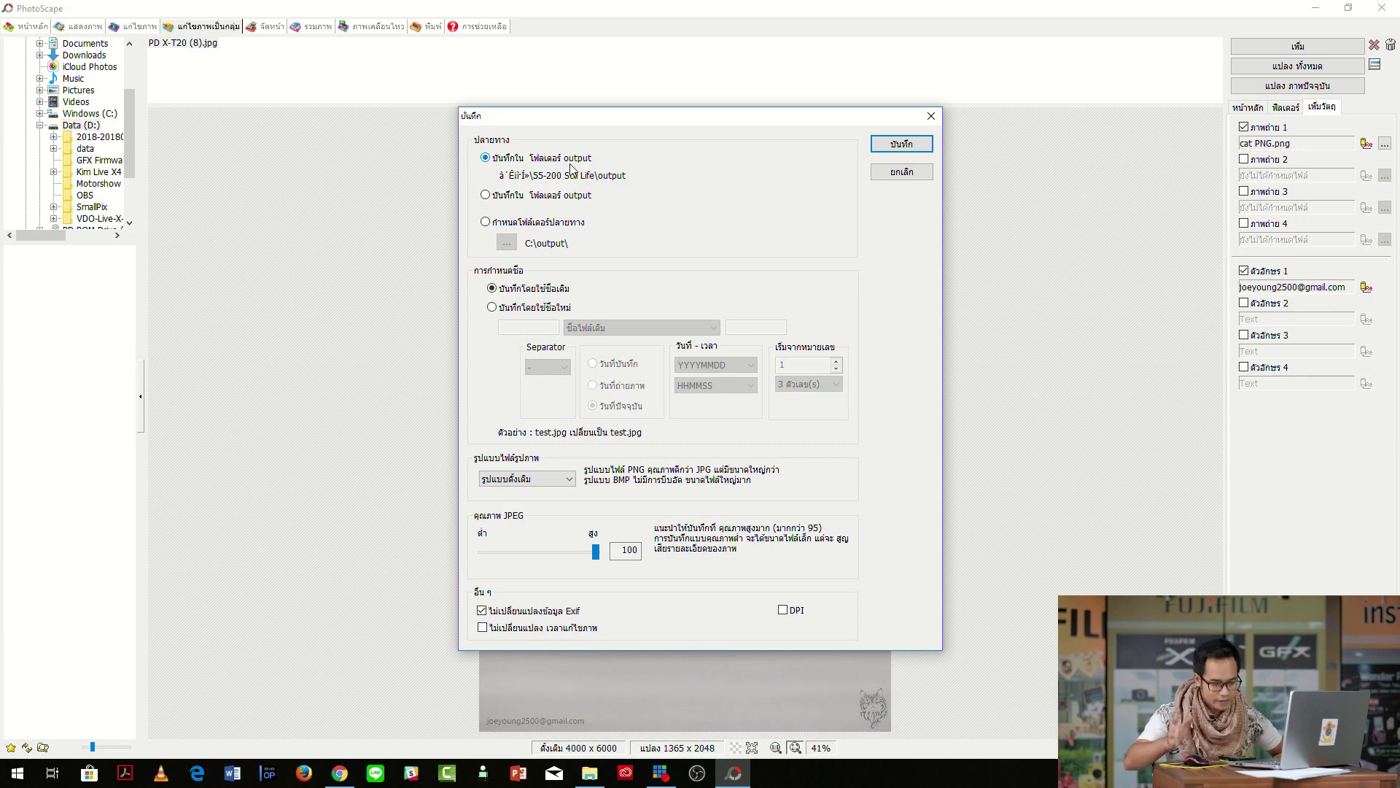
left_click(902, 144)
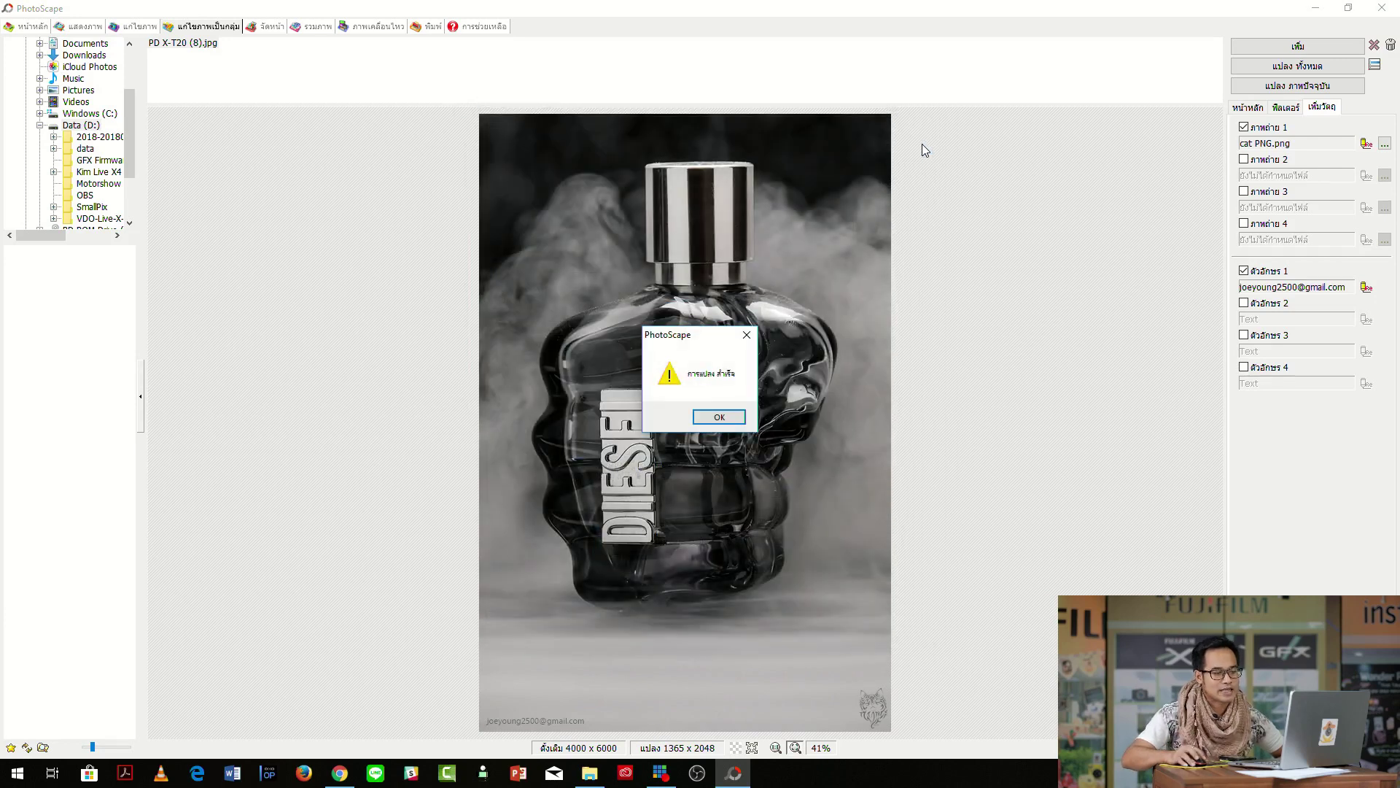
left_click(719, 416)
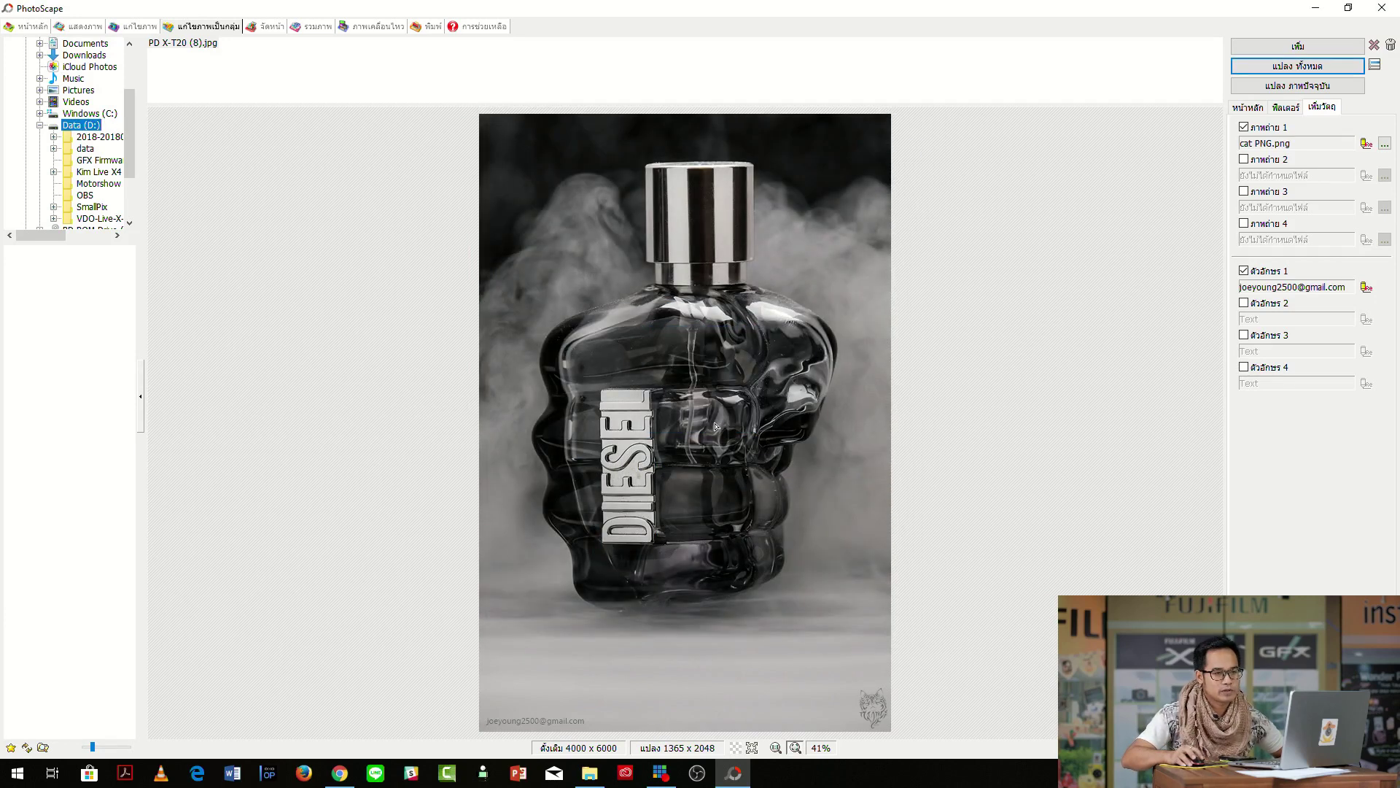
left_click(1385, 8)
View the converted photo from the output folder, then return to the 55-200 Still Life folder.
left_click_drag(916, 225, 899, 153)
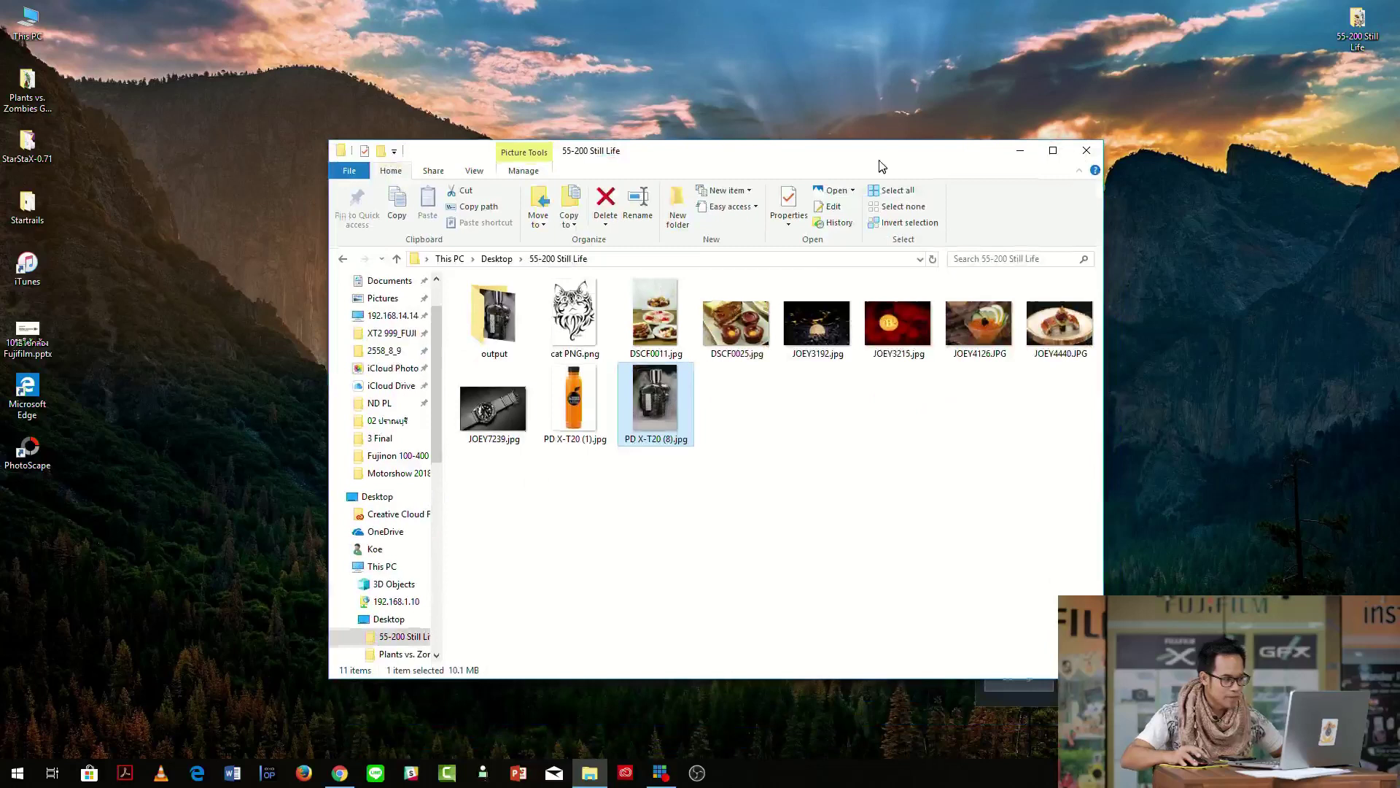
double_click(485, 321)
double_click(484, 317)
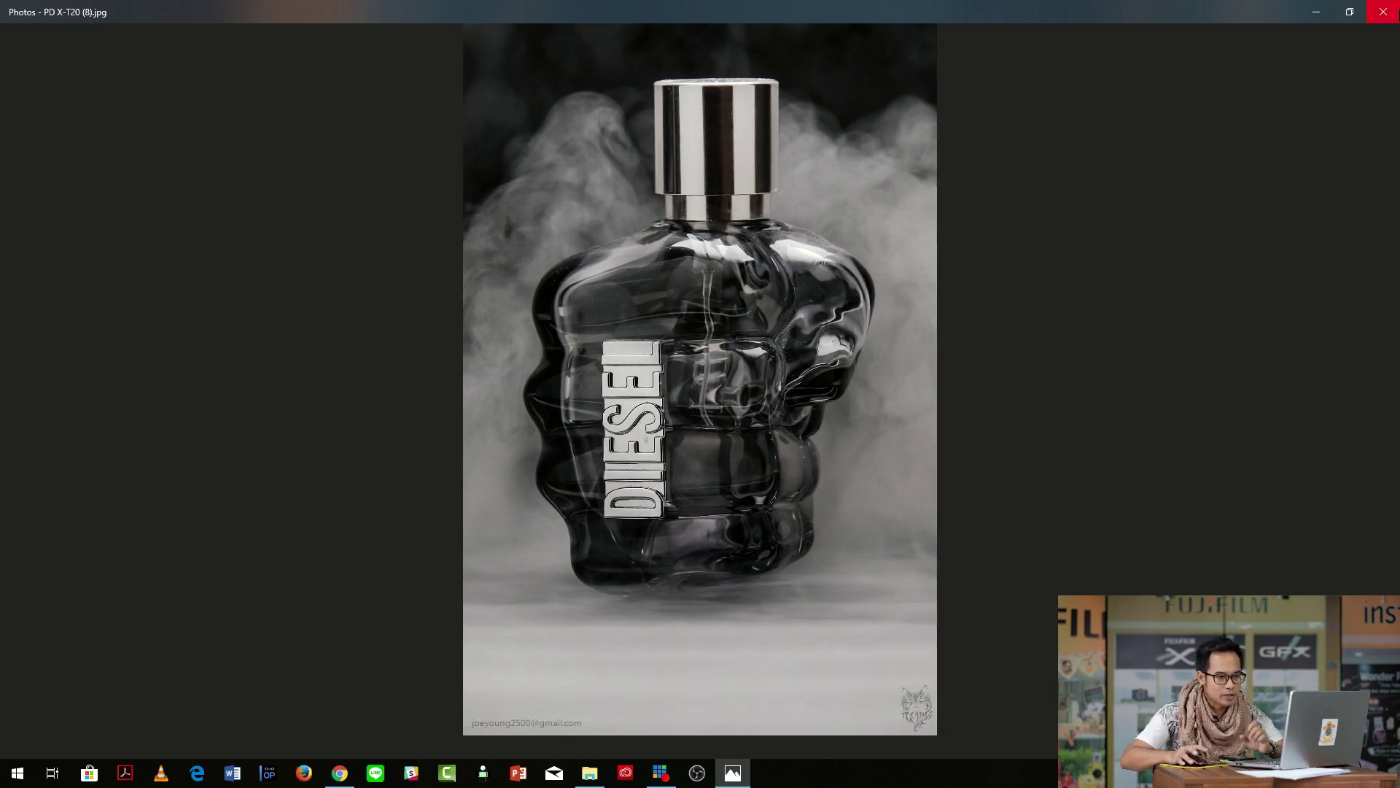
left_click(1390, 10)
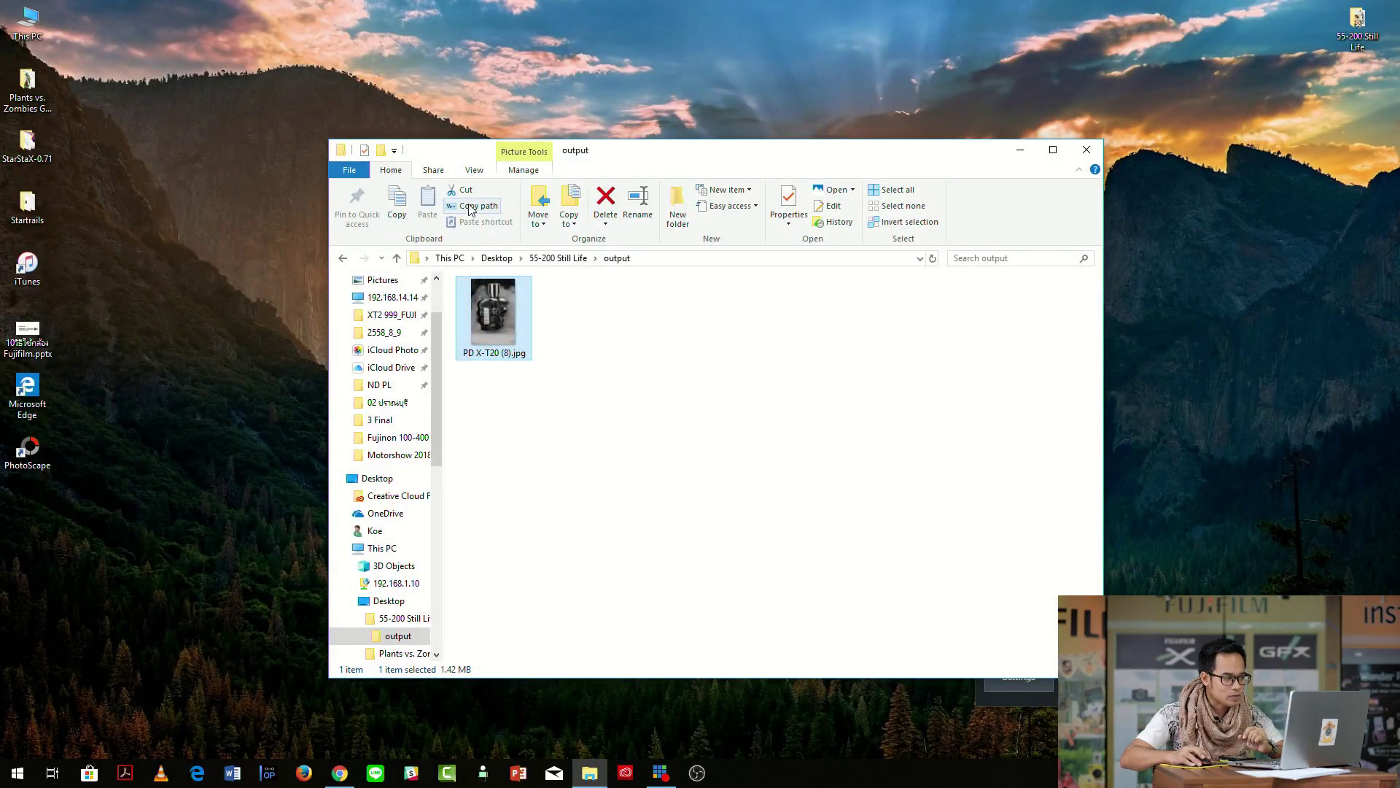
left_click(397, 259)
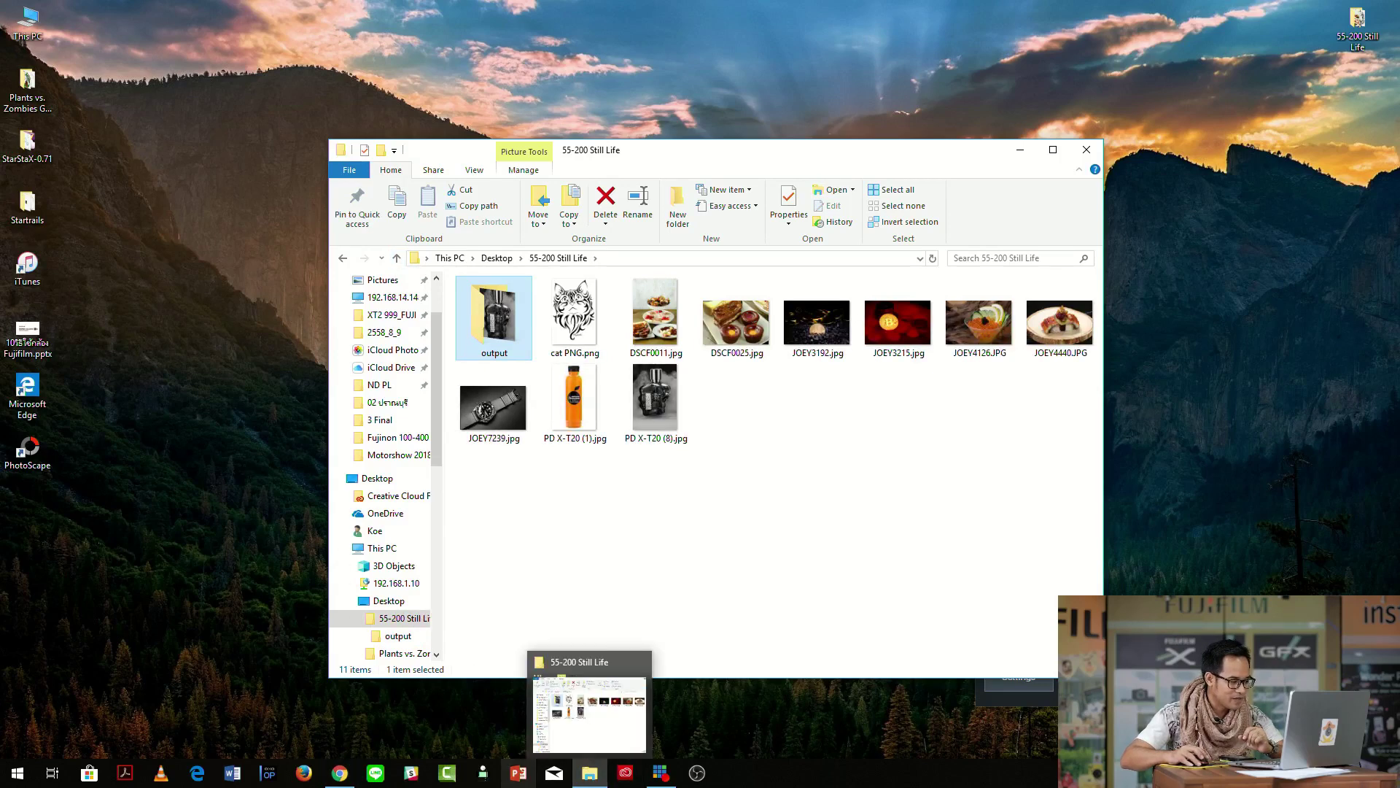
Relaunch PhotoScape from the desktop and open the Batch Editor.
left_click(342, 779)
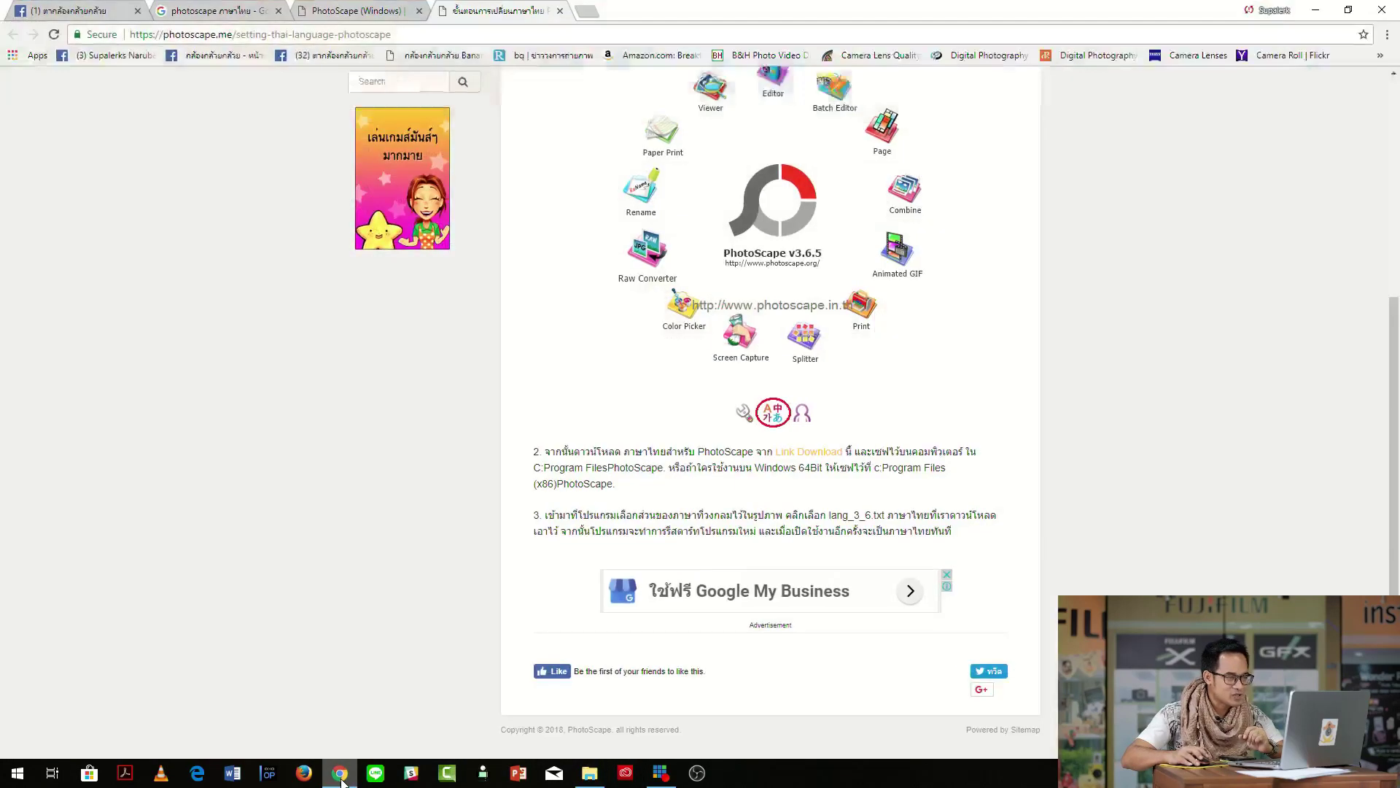
left_click(1330, 9)
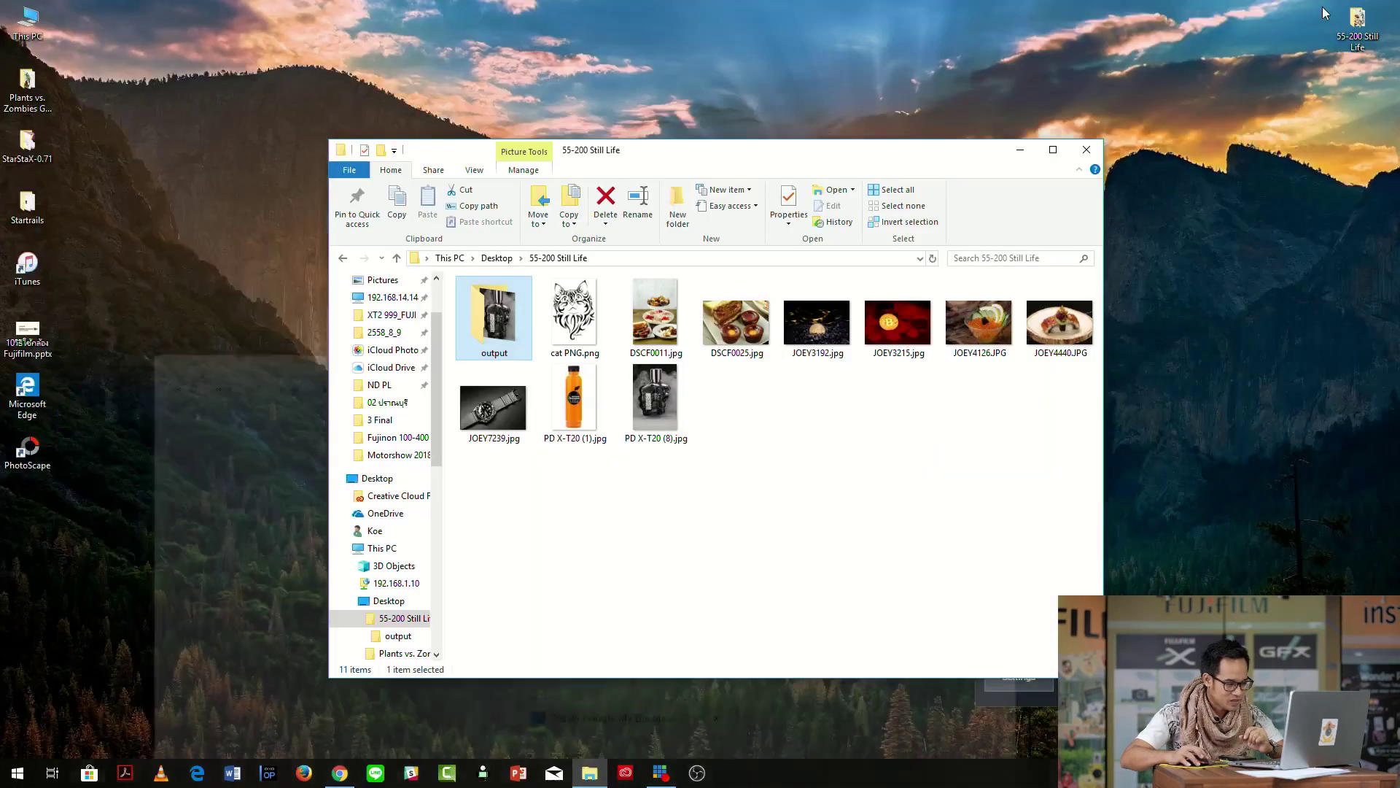
double_click(47, 460)
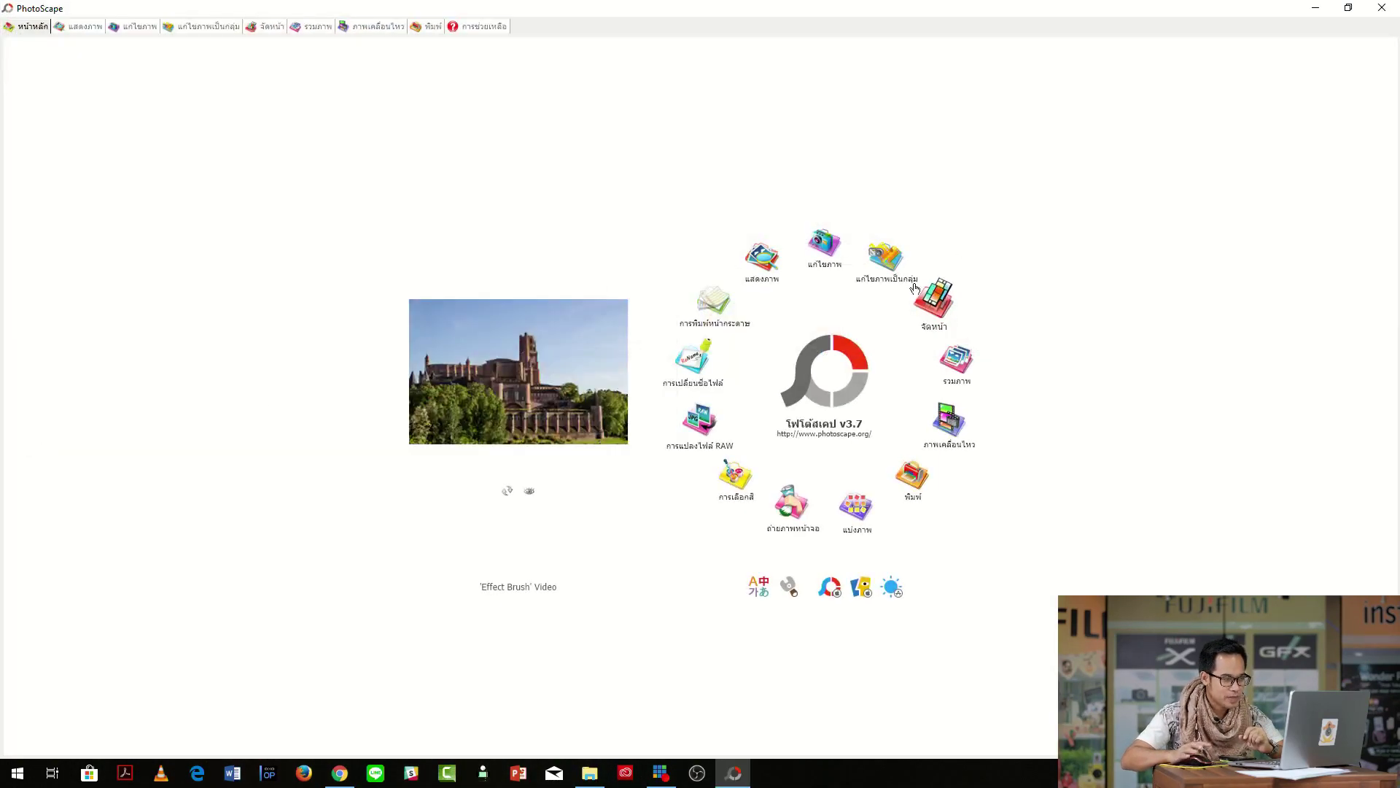
left_click(889, 256)
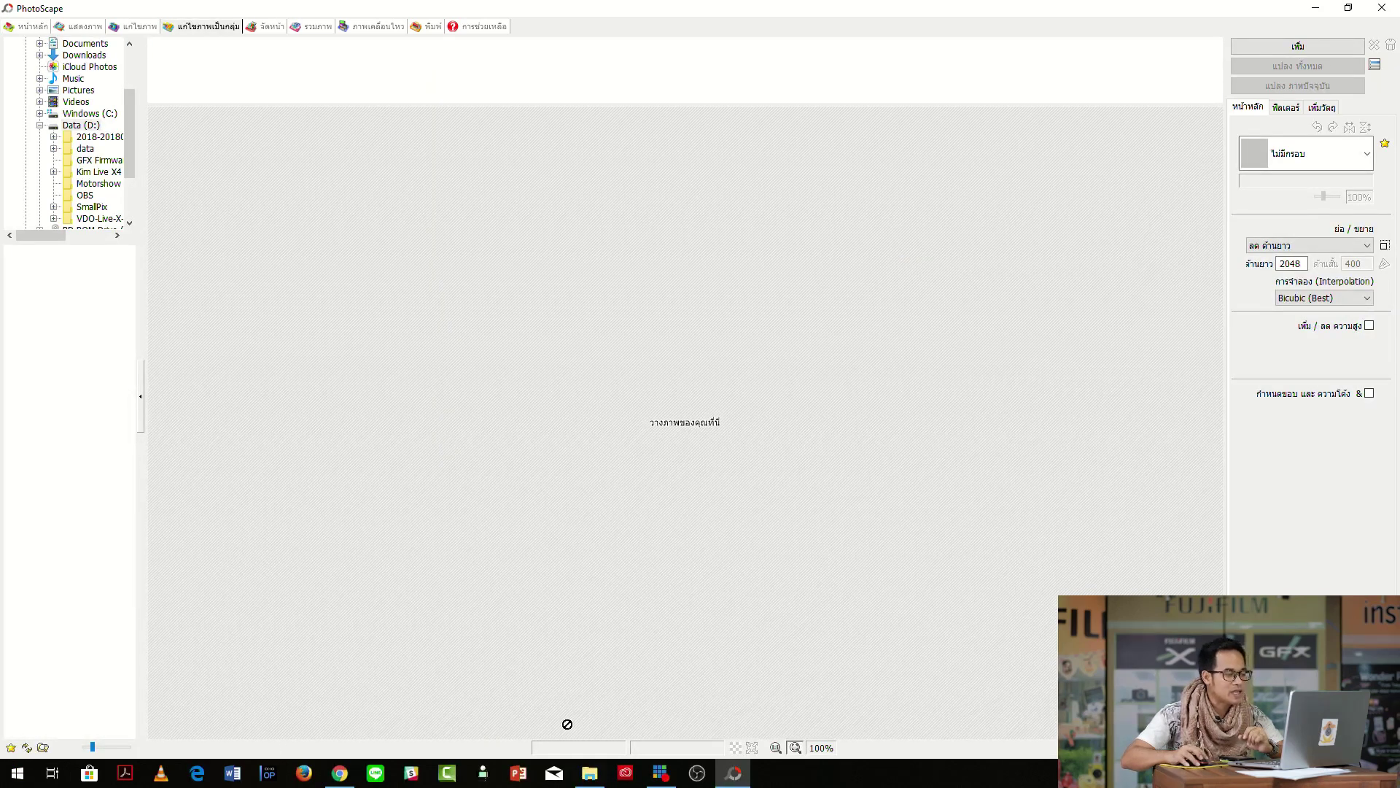
Load the juice bottle photo, DSCF0025.jpg and DSCF0011.jpg into the batch editor.
left_click(587, 781)
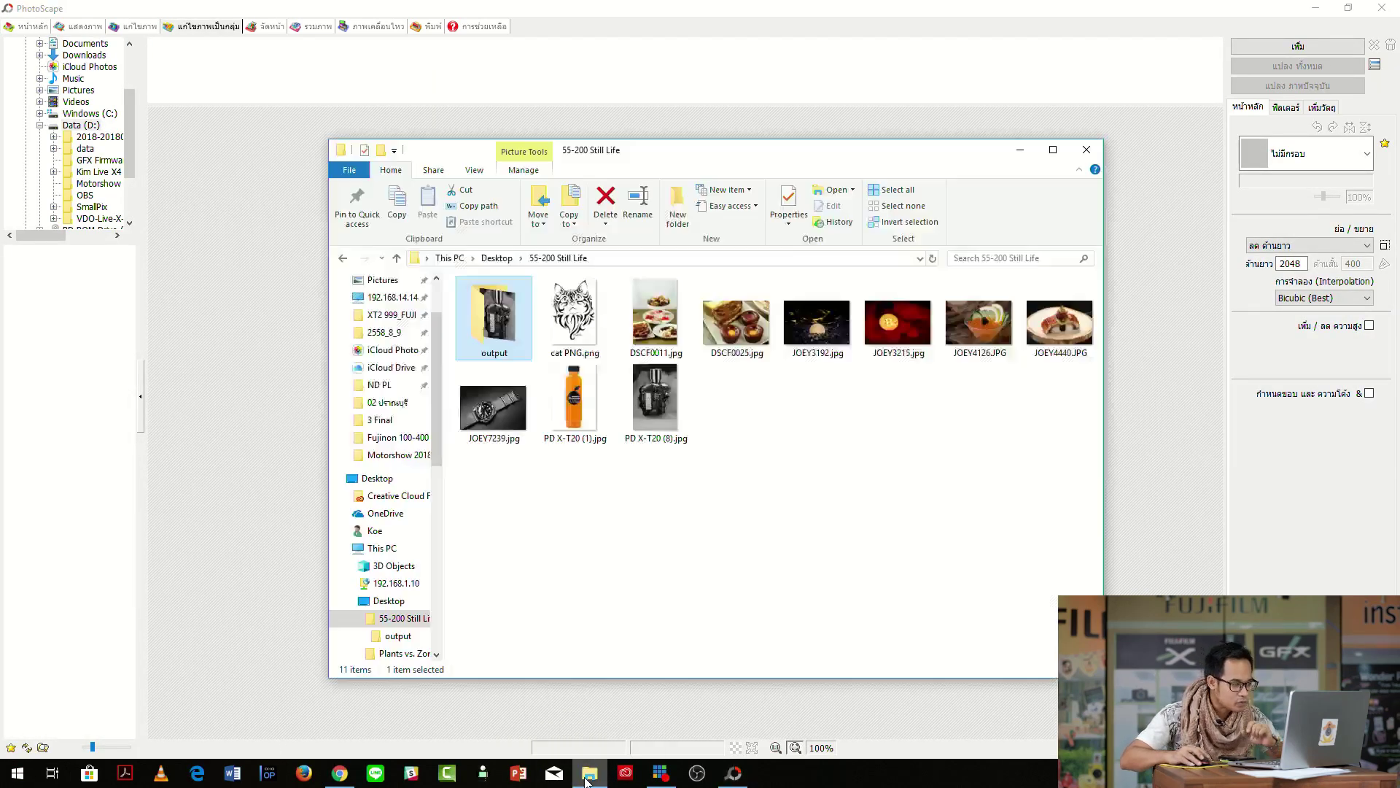
left_click(576, 409)
left_click(732, 329, "ctrl")
left_click(664, 324, "ctrl")
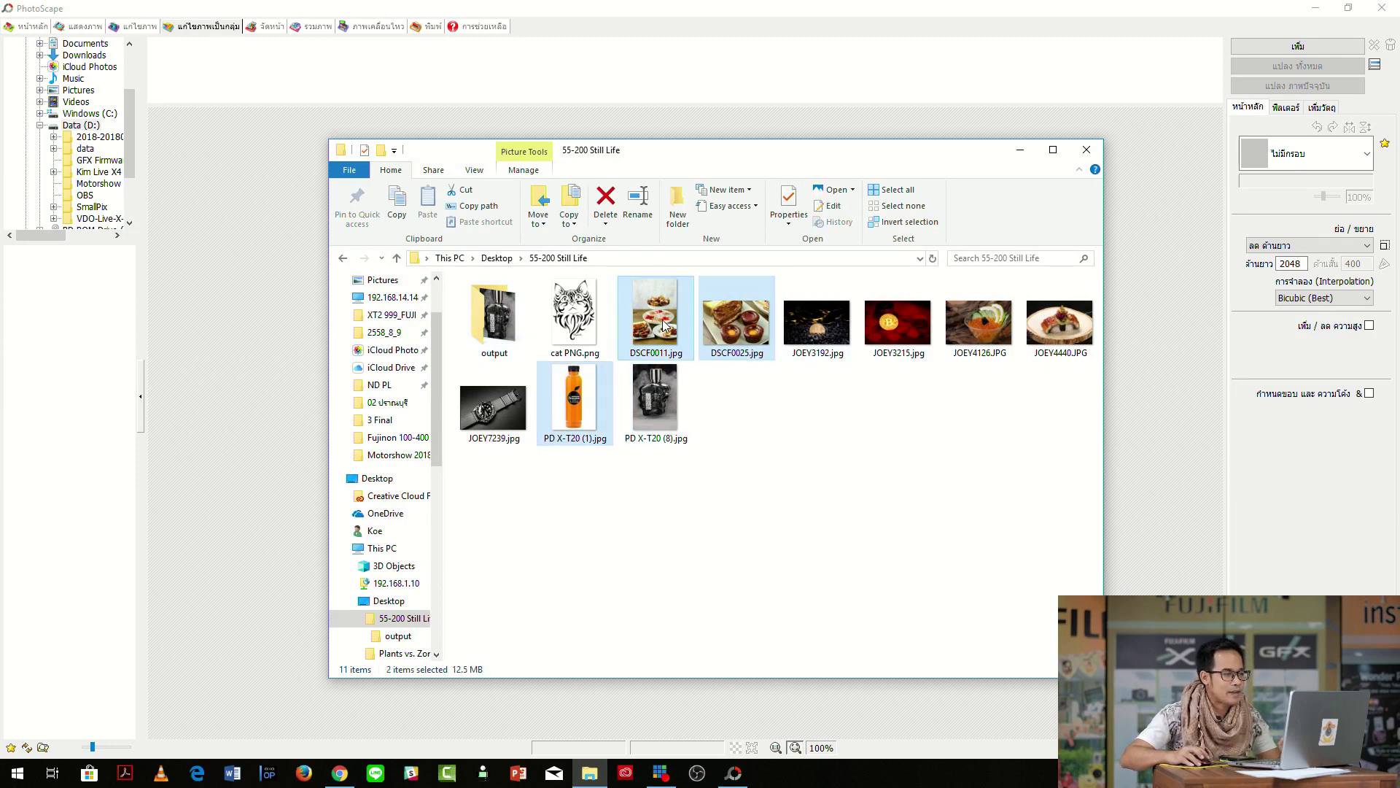
left_click_drag(661, 325, 563, 78)
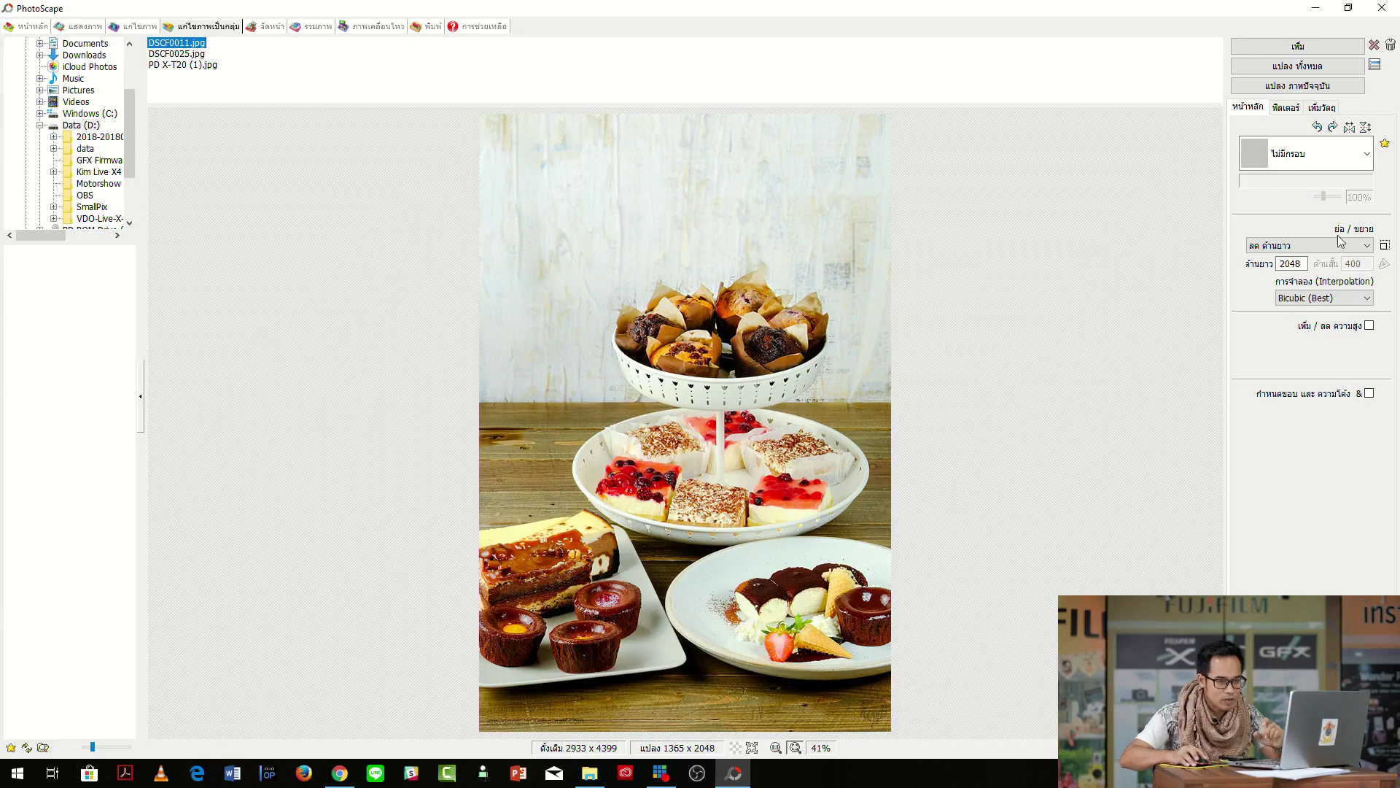
Uncheck Photo 1 and Text 1 overlays, then preview DSCF0025.jpg and PD X-T20 (1).jpg.
left_click(1325, 110)
left_click(1246, 129)
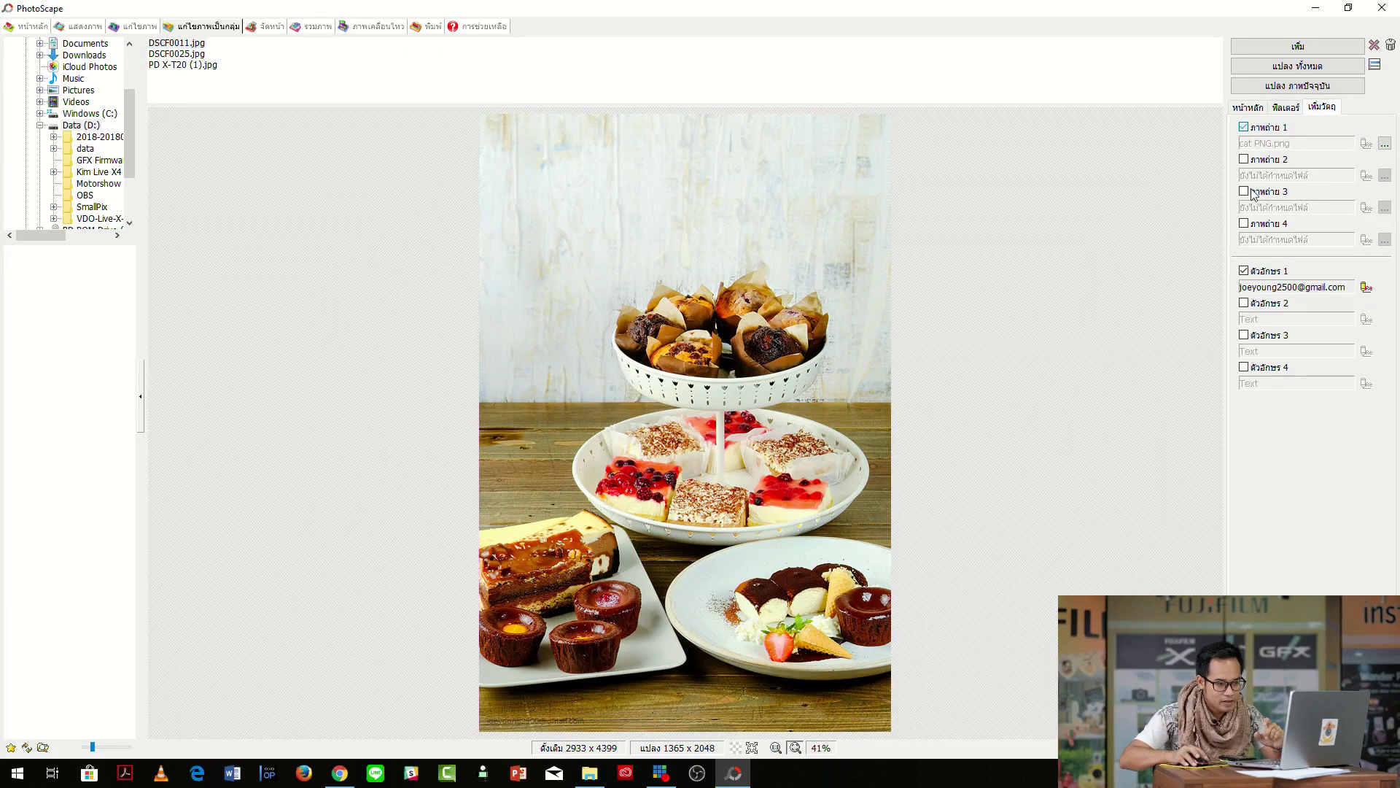
left_click(1245, 271)
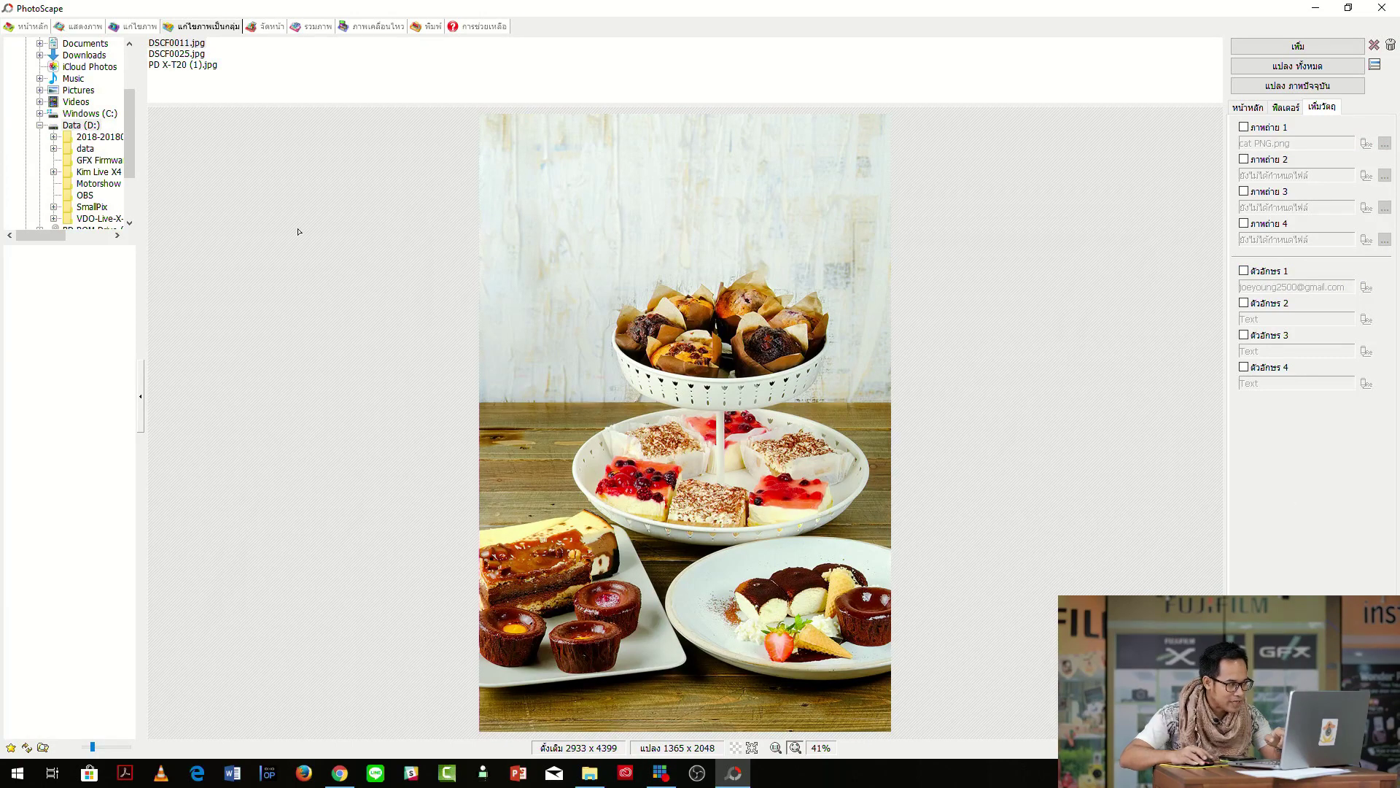
left_click(177, 54)
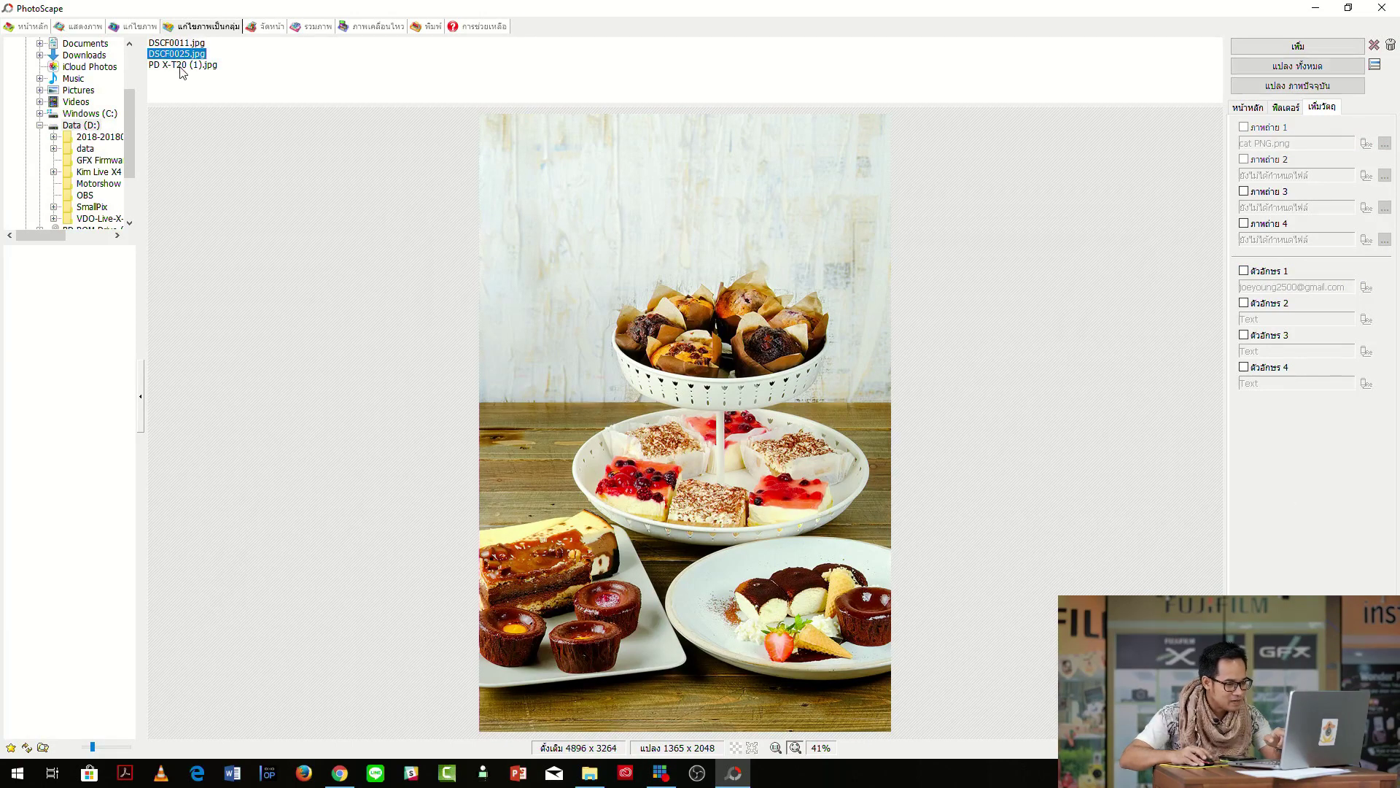
left_click(181, 67)
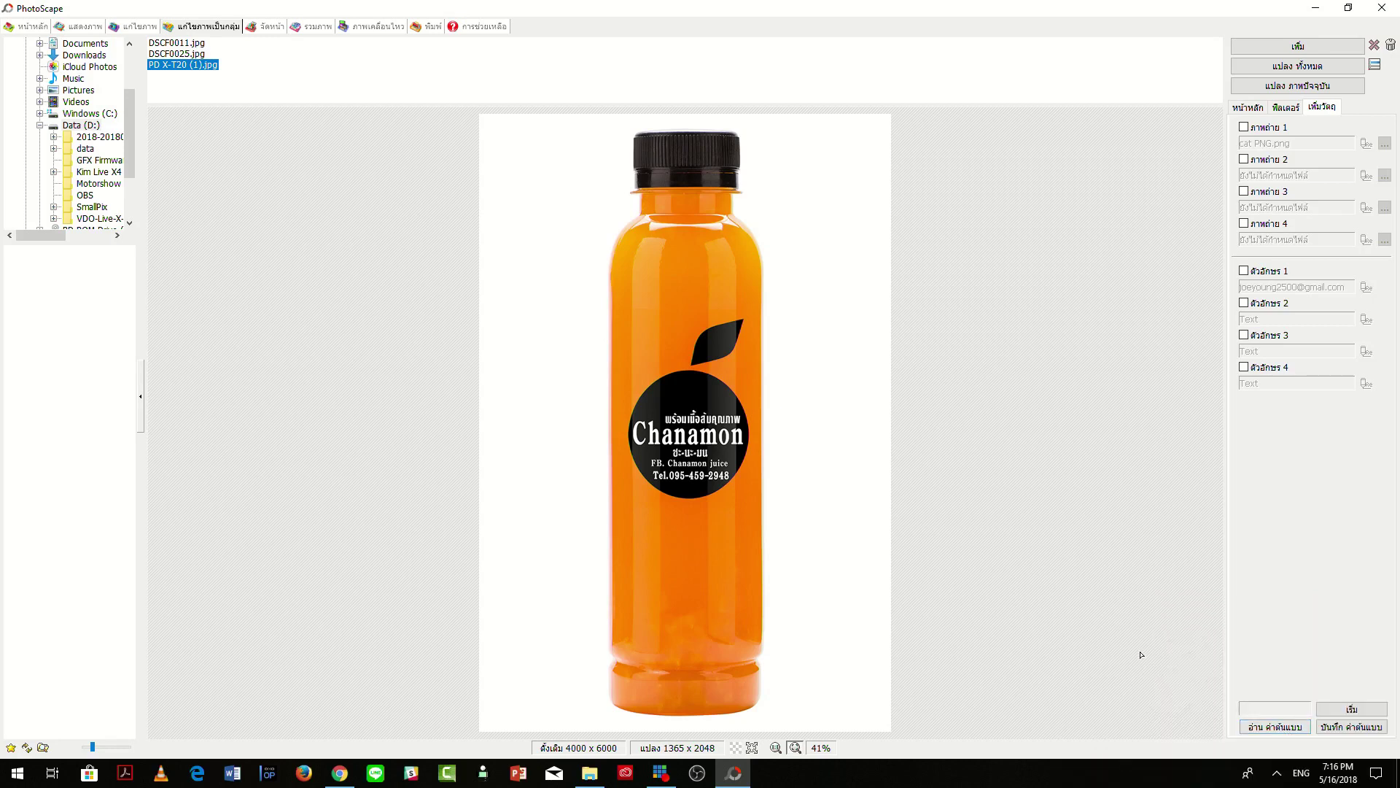
Load the Joe cat B preset and preview each photo with the watermark.
left_click(1269, 737)
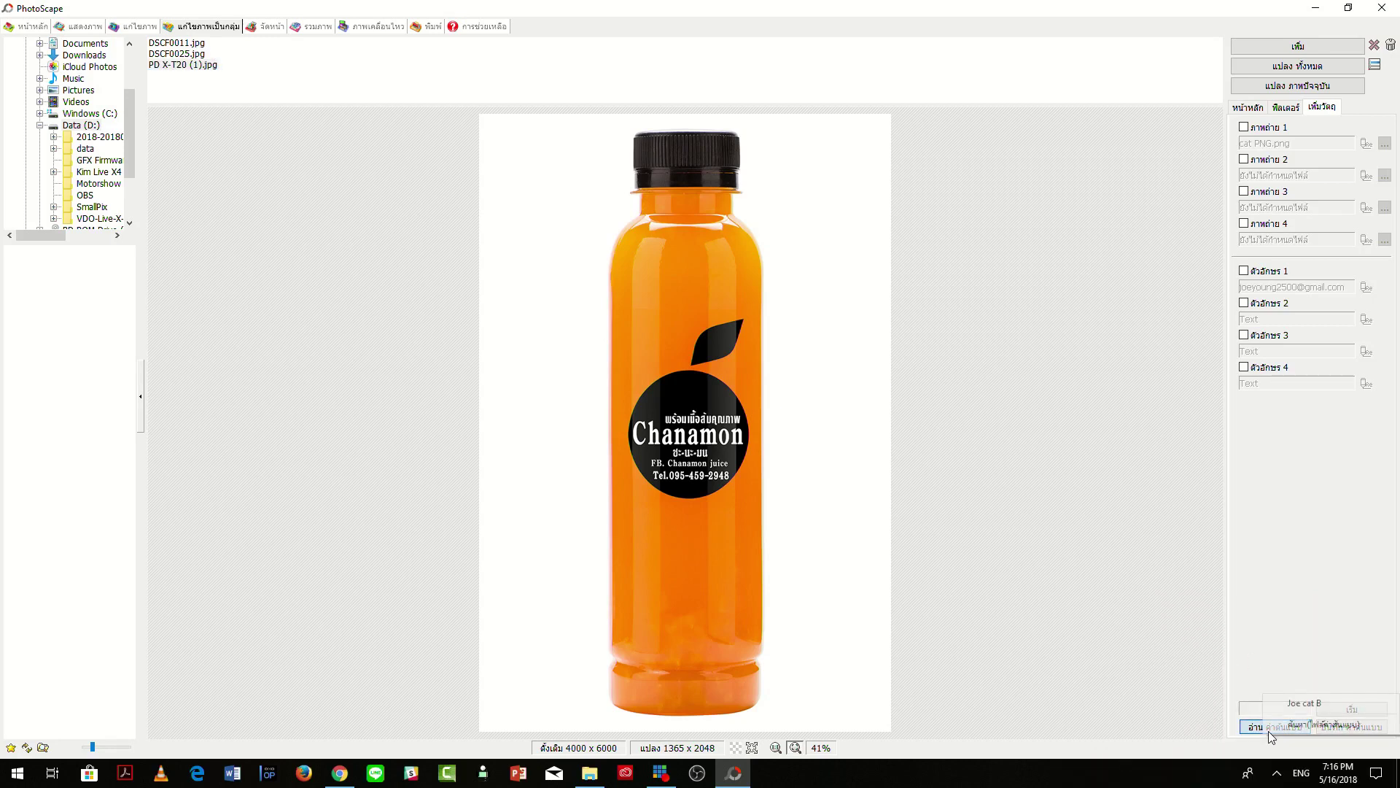
left_click(1294, 703)
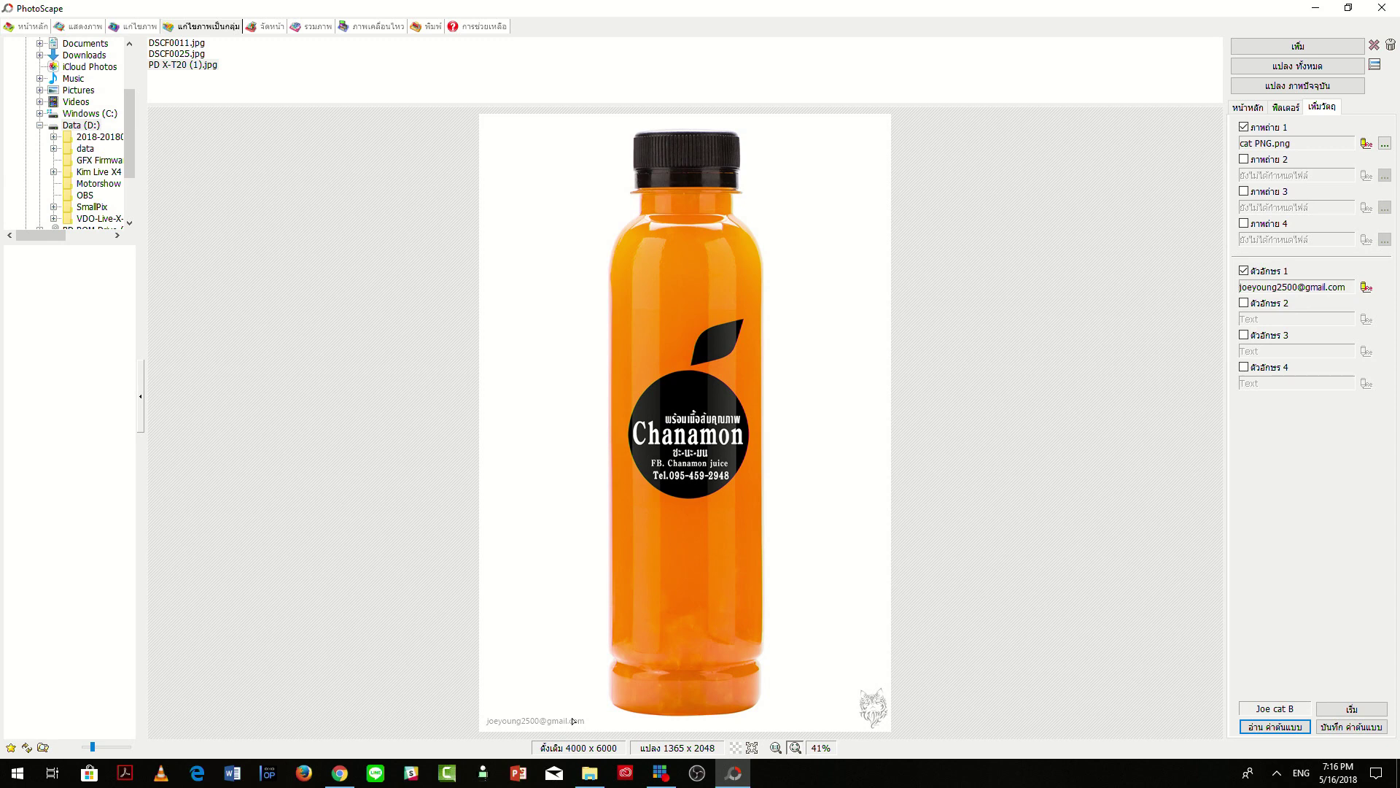
left_click(198, 65)
left_click(188, 54)
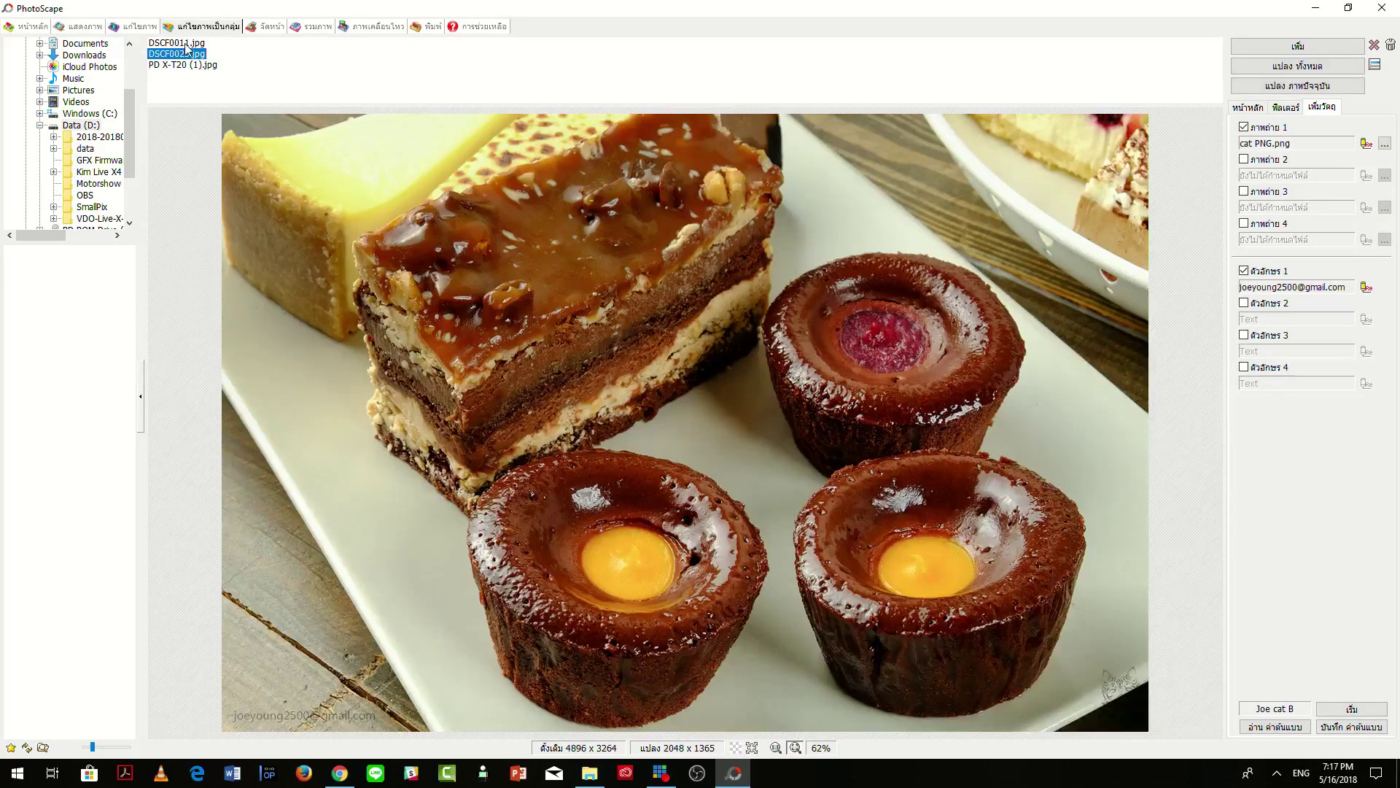
left_click(187, 44)
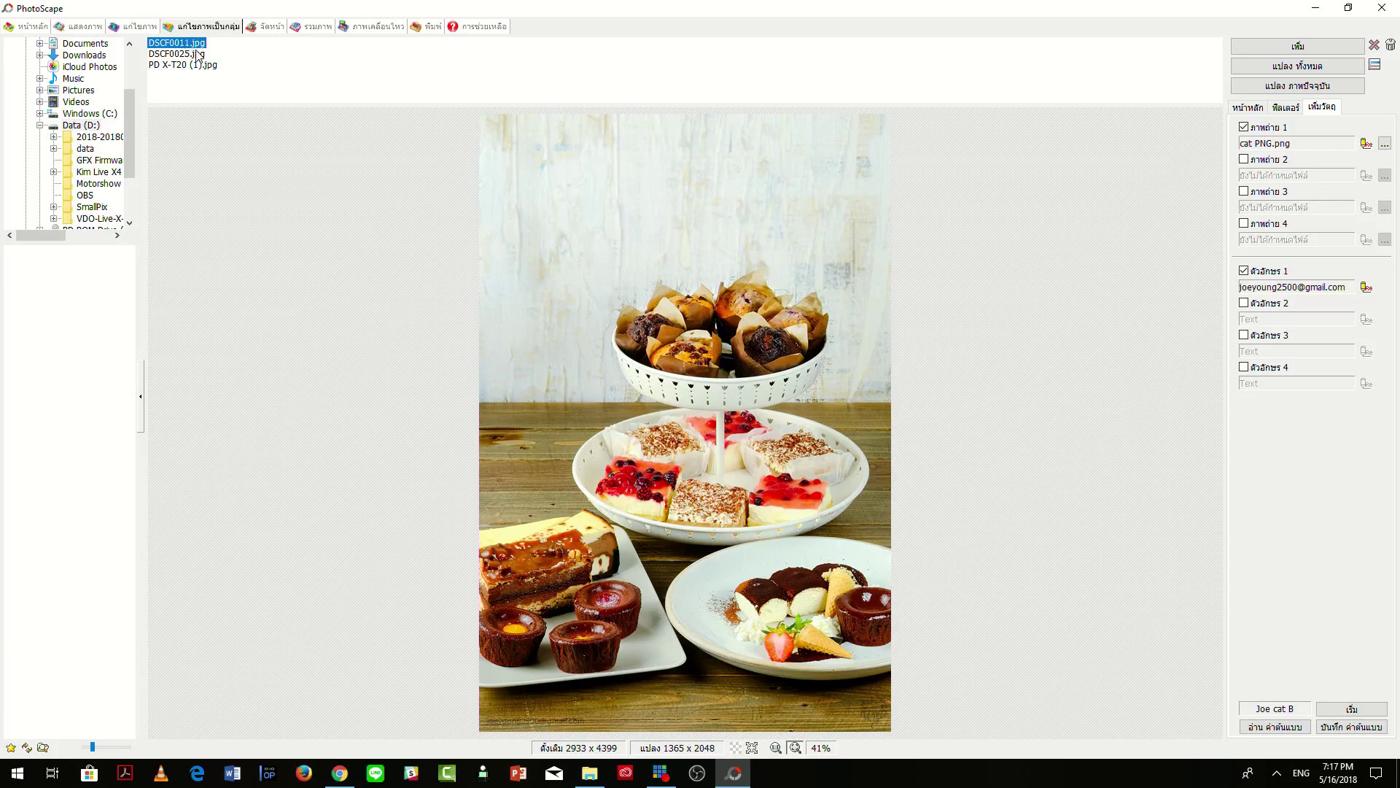
left_click(188, 55)
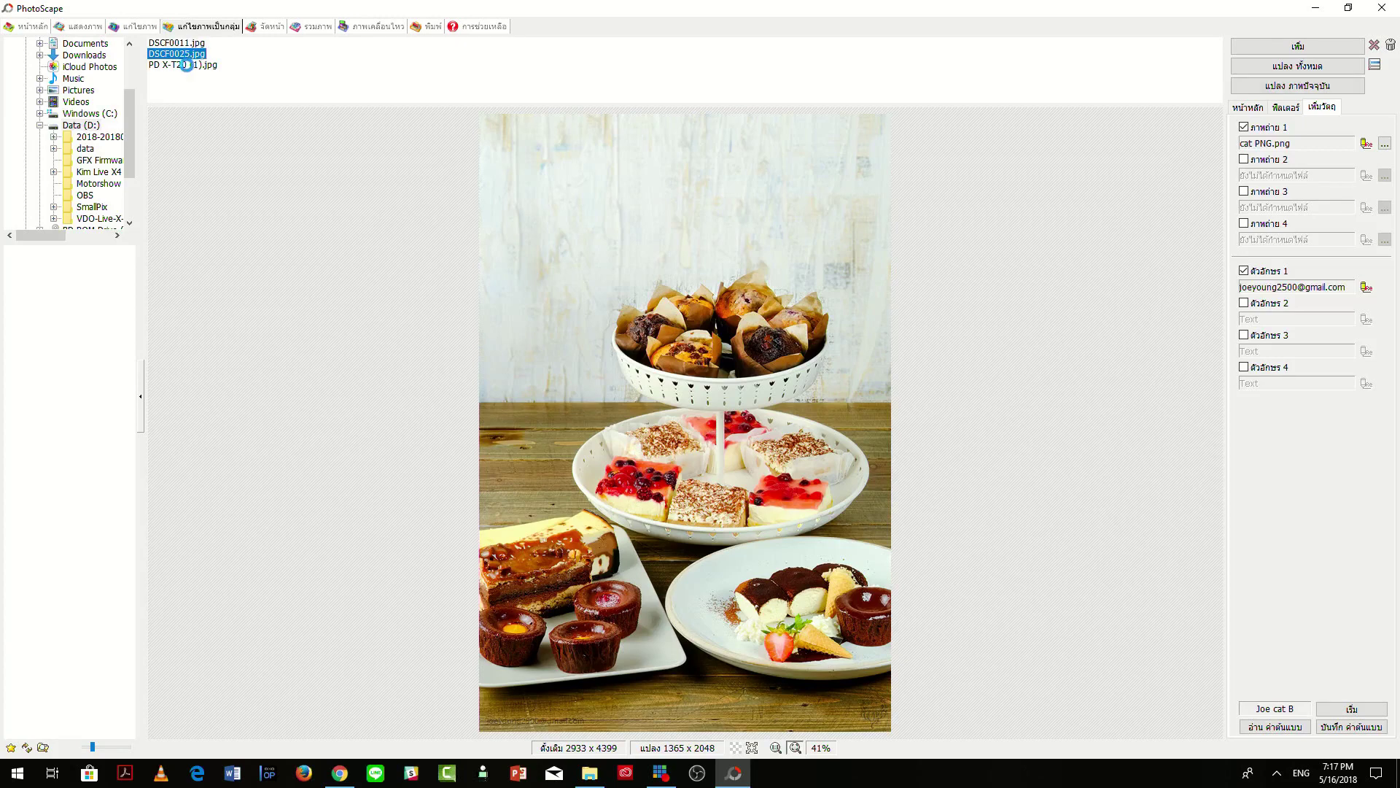
left_click(182, 64)
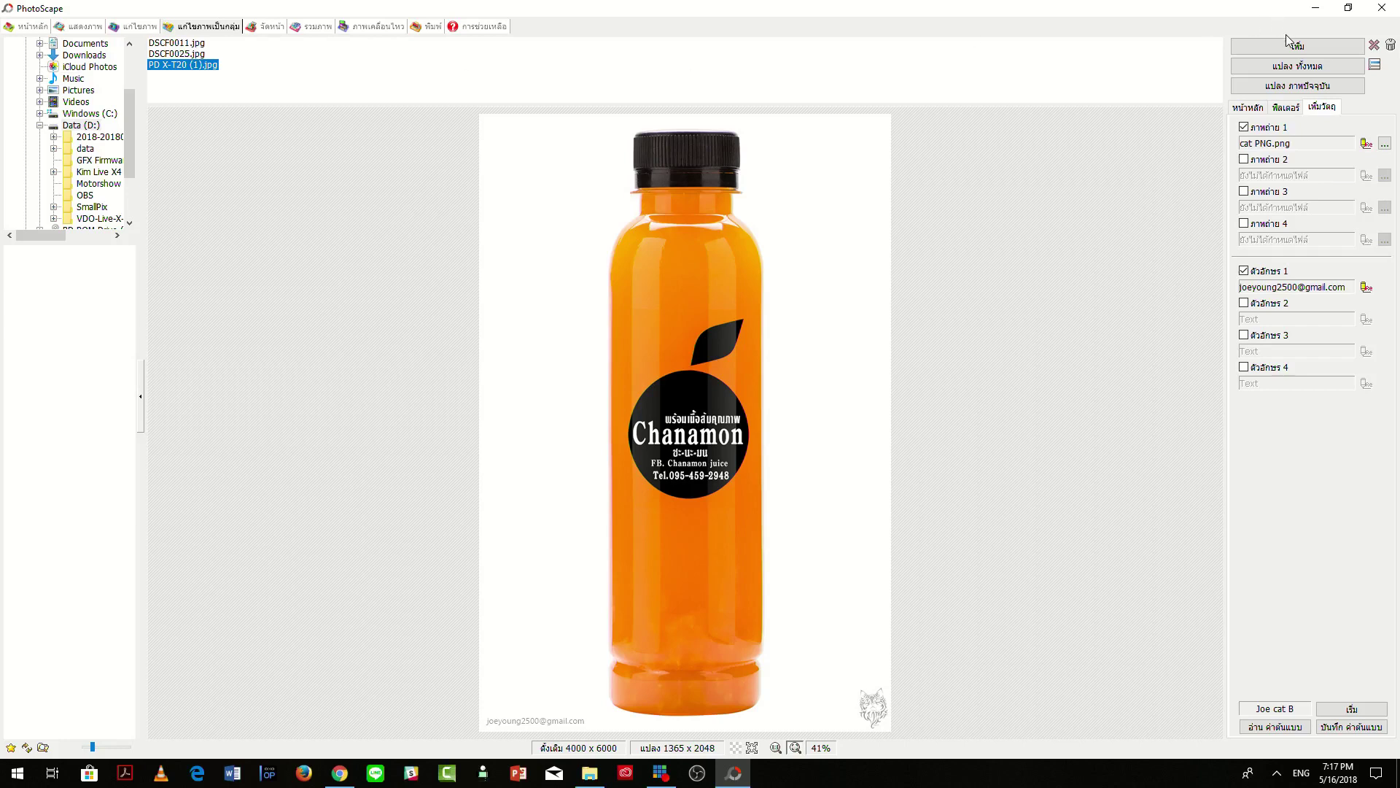
Convert all three photos into the output folder, close PhotoScape, and open that folder.
left_click(1304, 67)
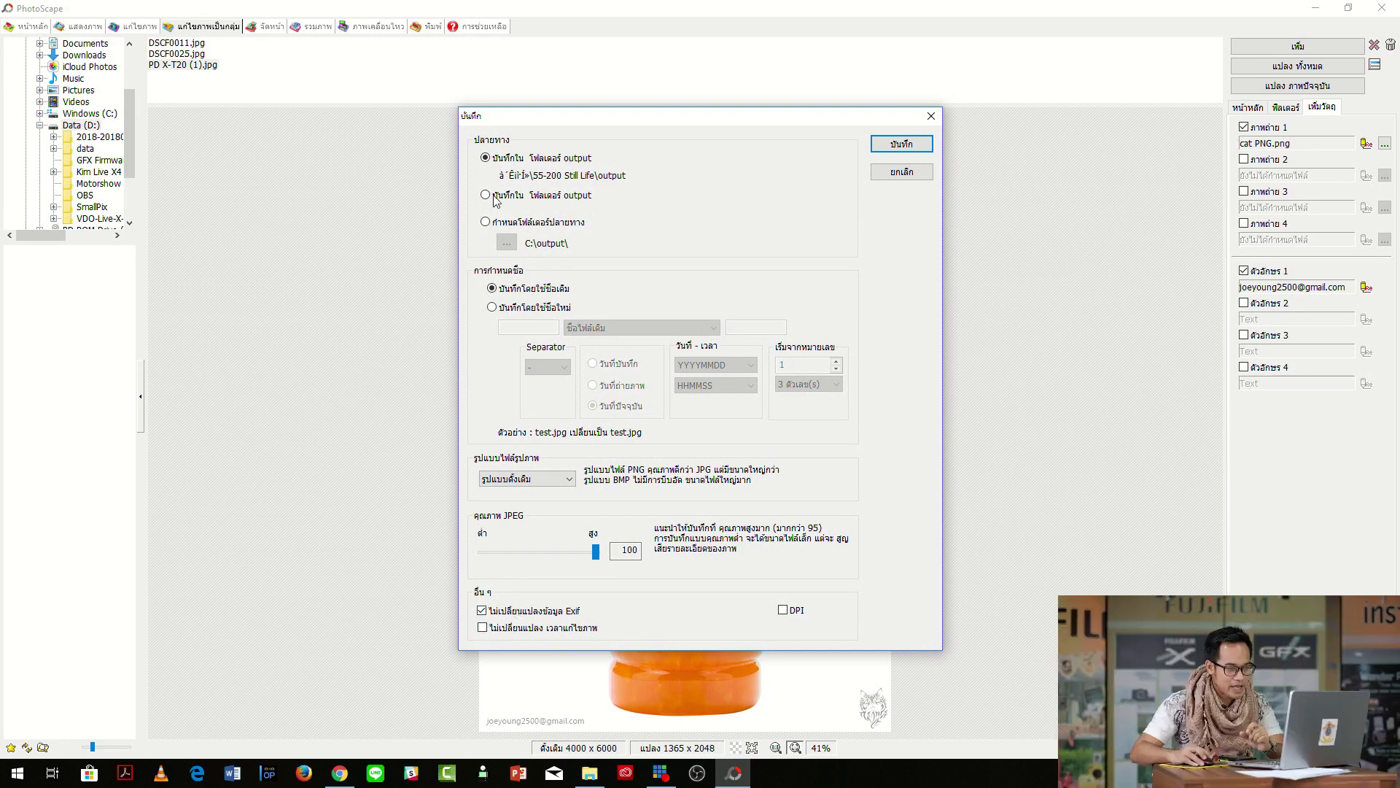
left_click(887, 148)
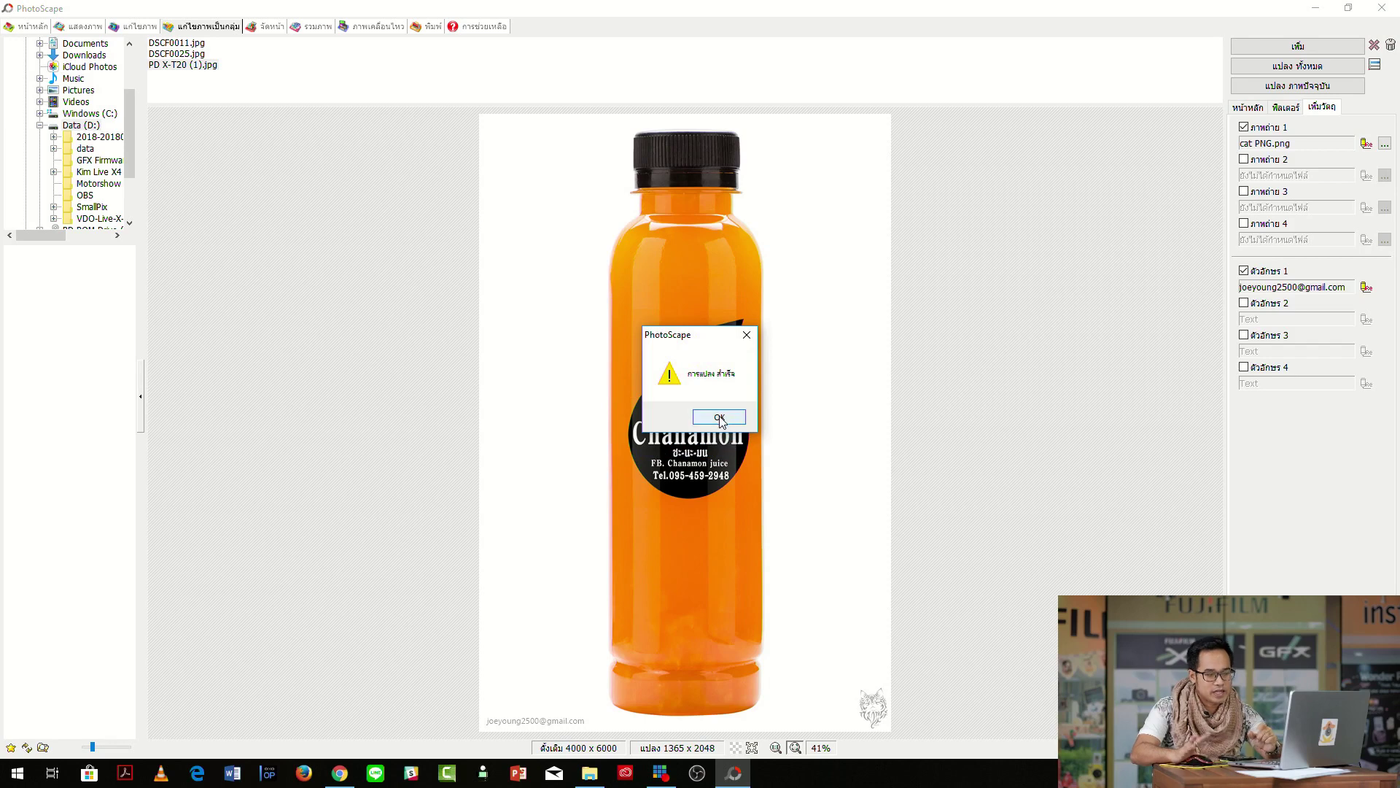
left_click(719, 417)
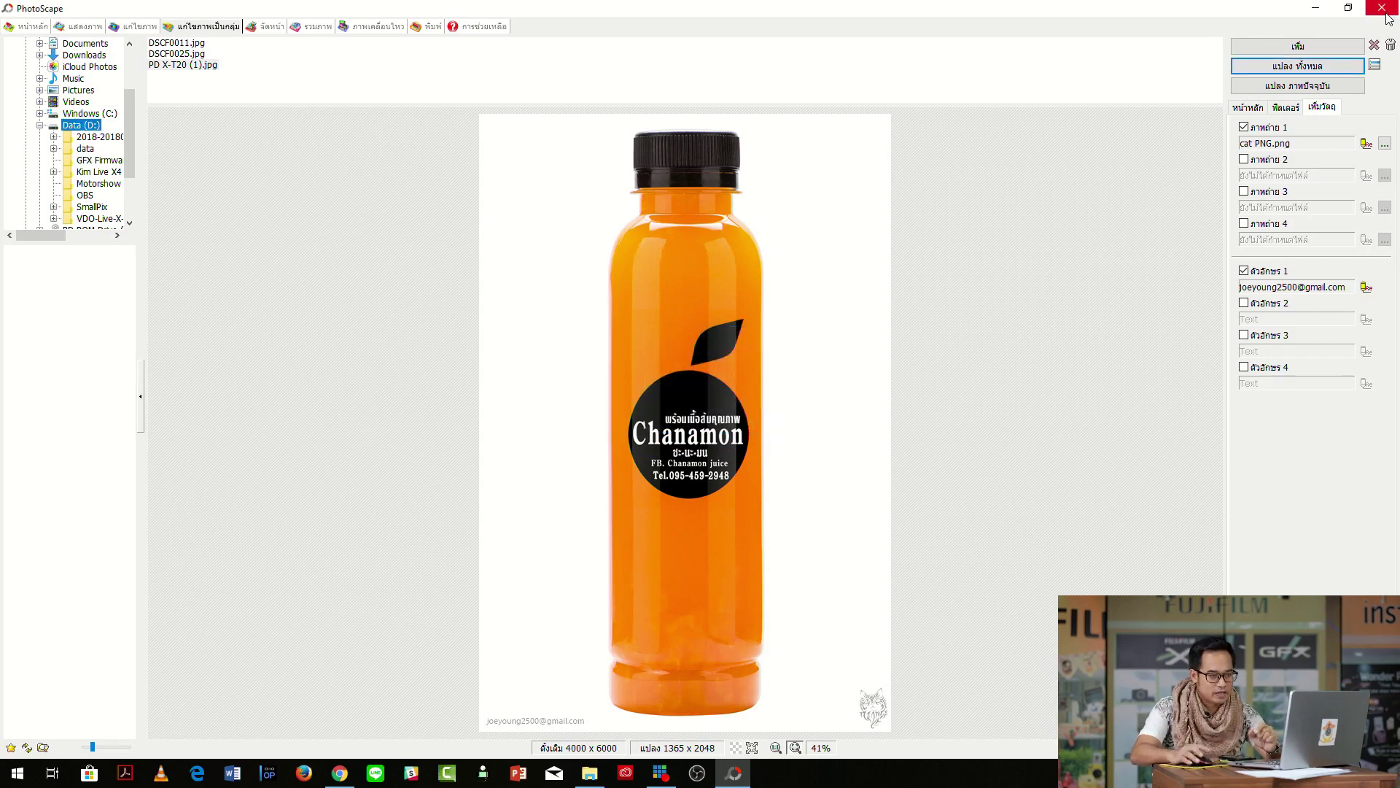
left_click(1383, 8)
double_click(510, 315)
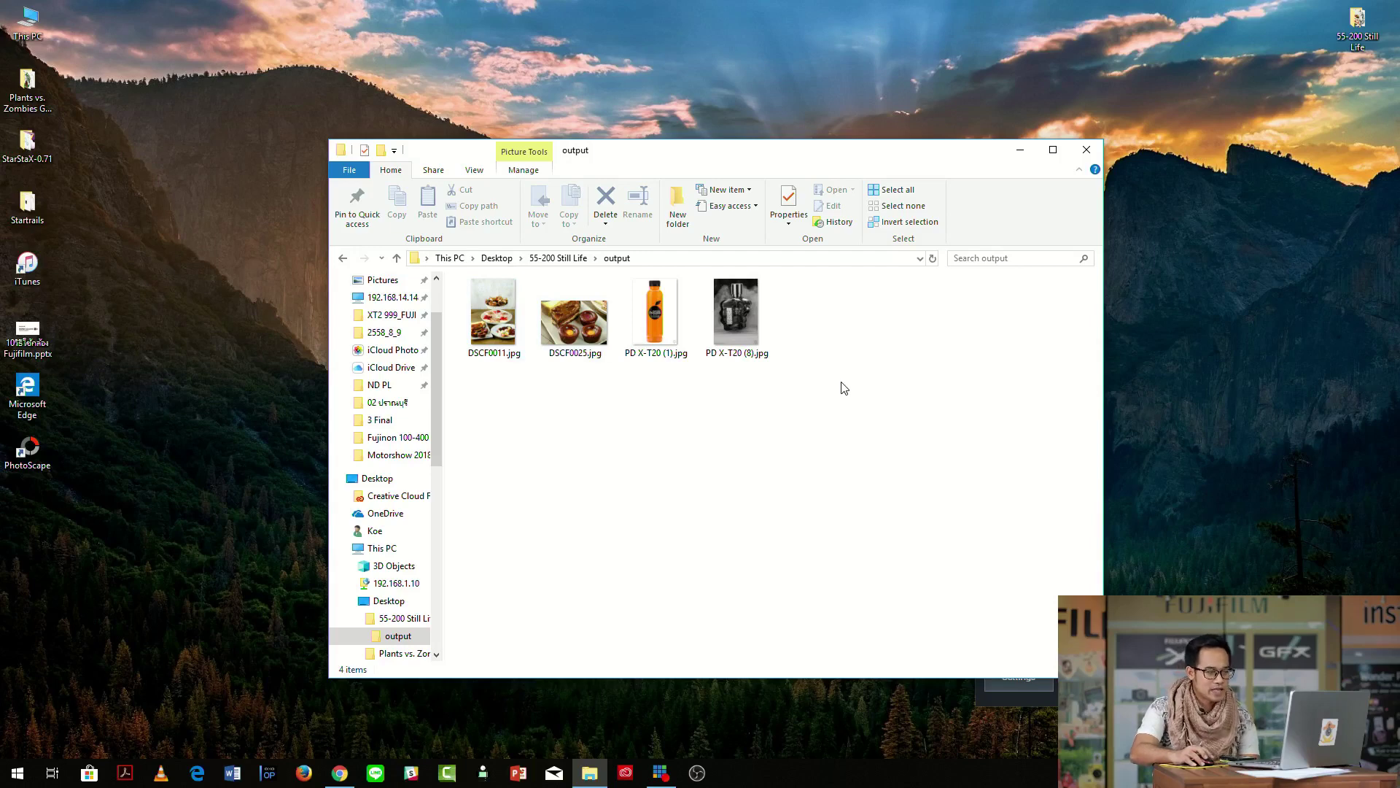
Open PD X-T20 (8).jpg in Photos and browse through DSCF0025.jpg and DSCF0011.jpg.
left_click(723, 310)
double_click(724, 311)
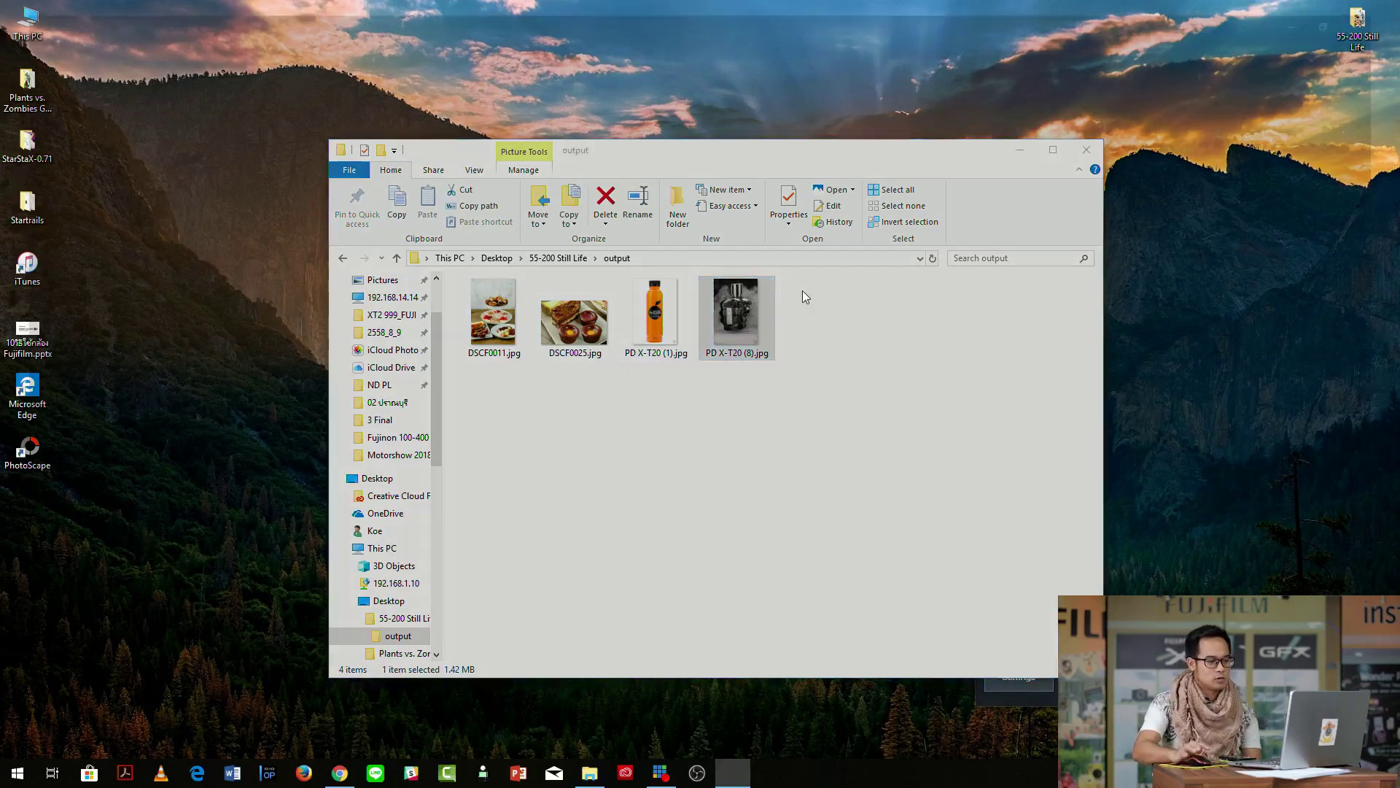
key("Left")
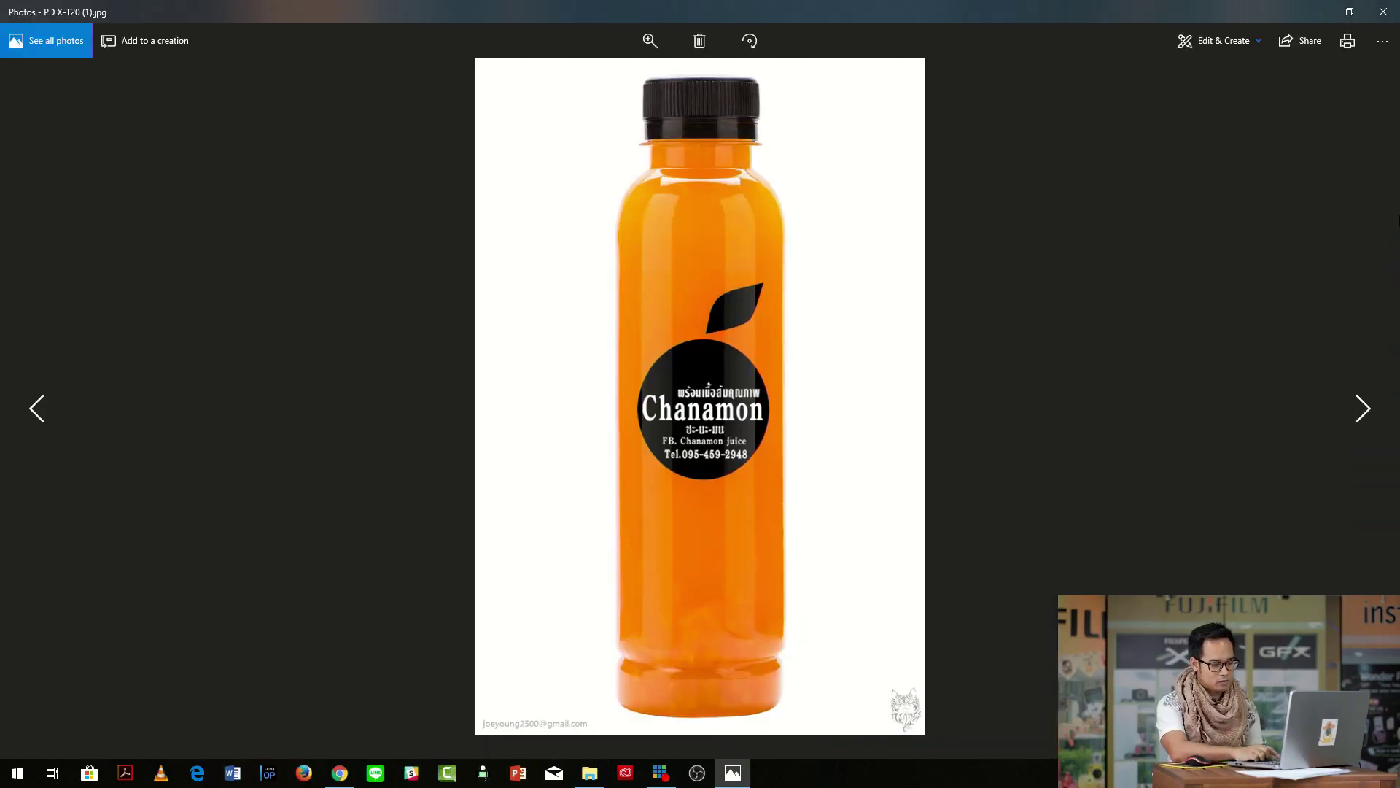
key("Left")
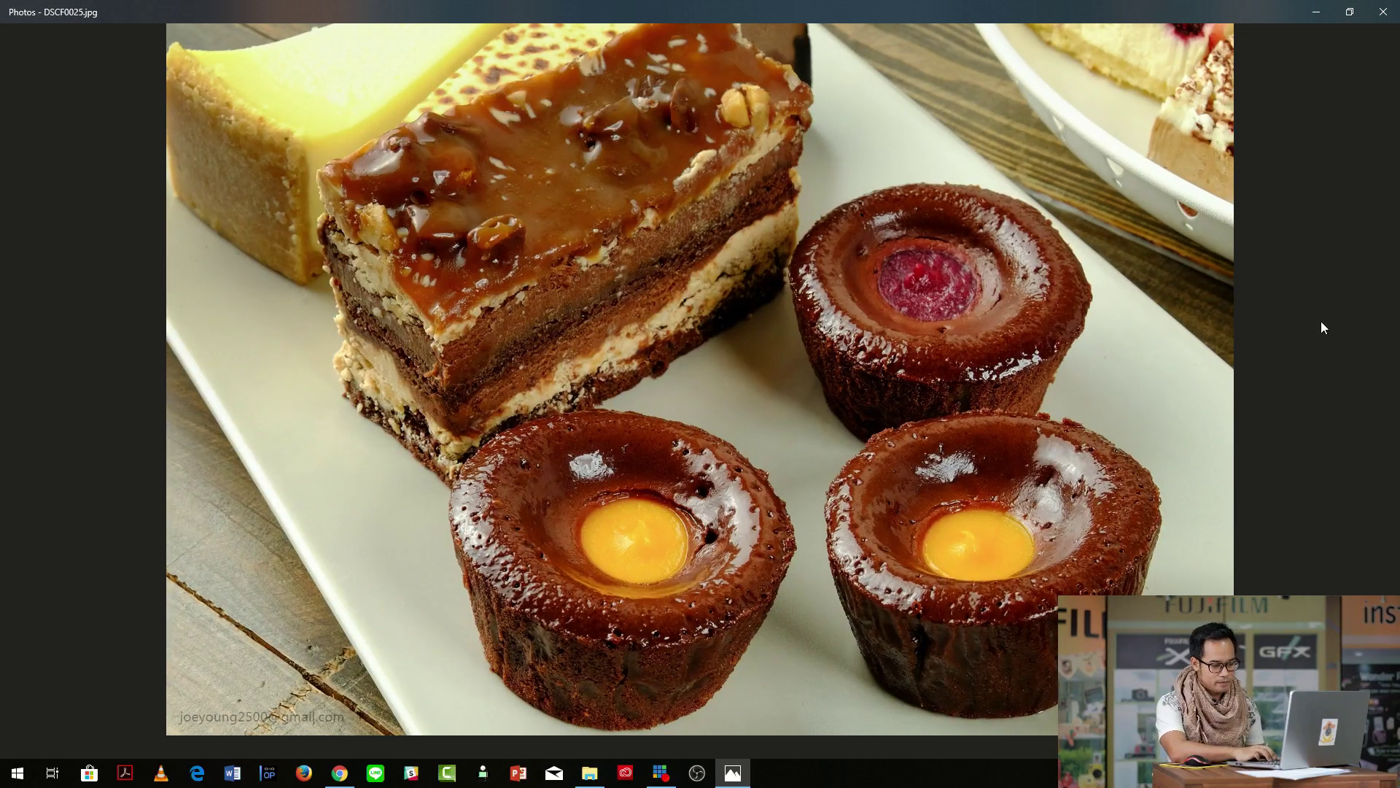
key("Left")
key("Left")
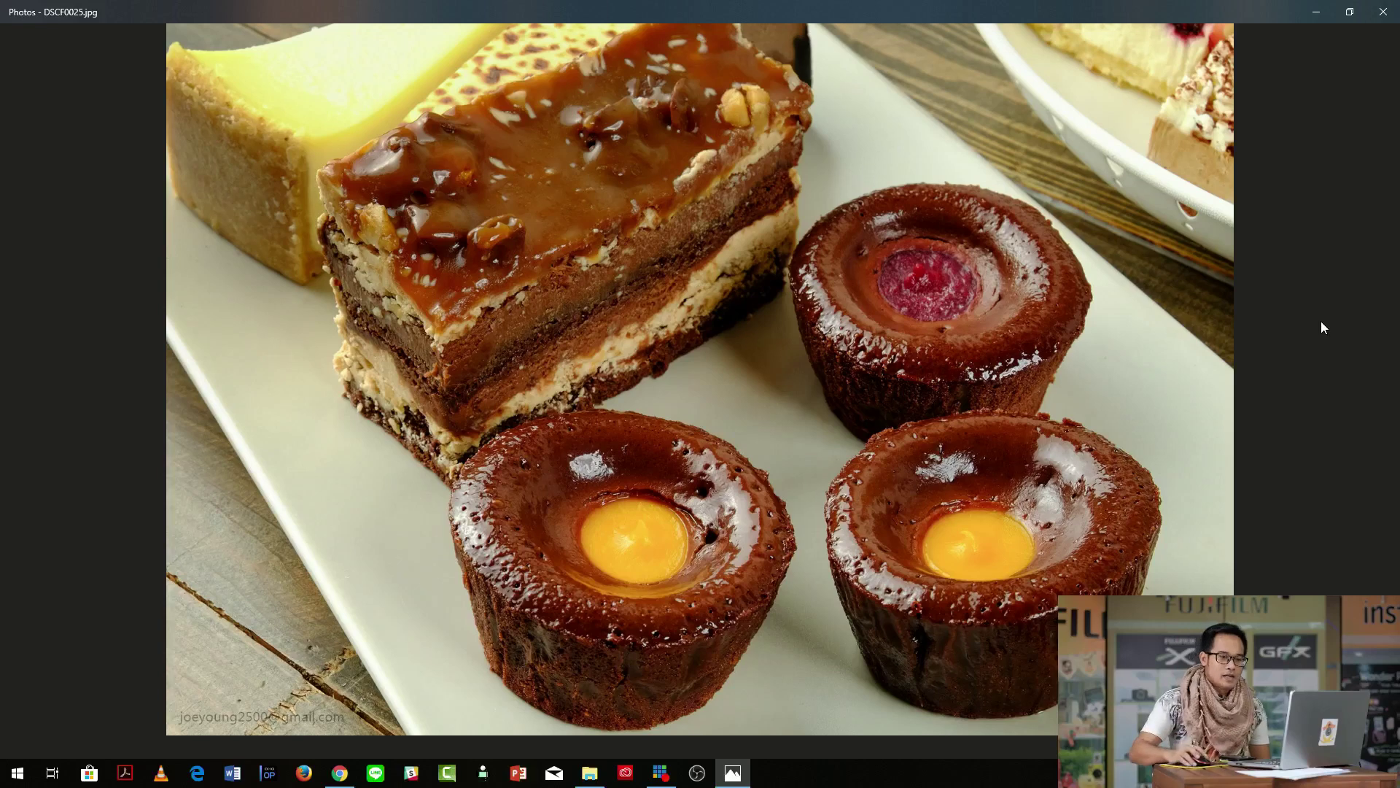
key("Left")
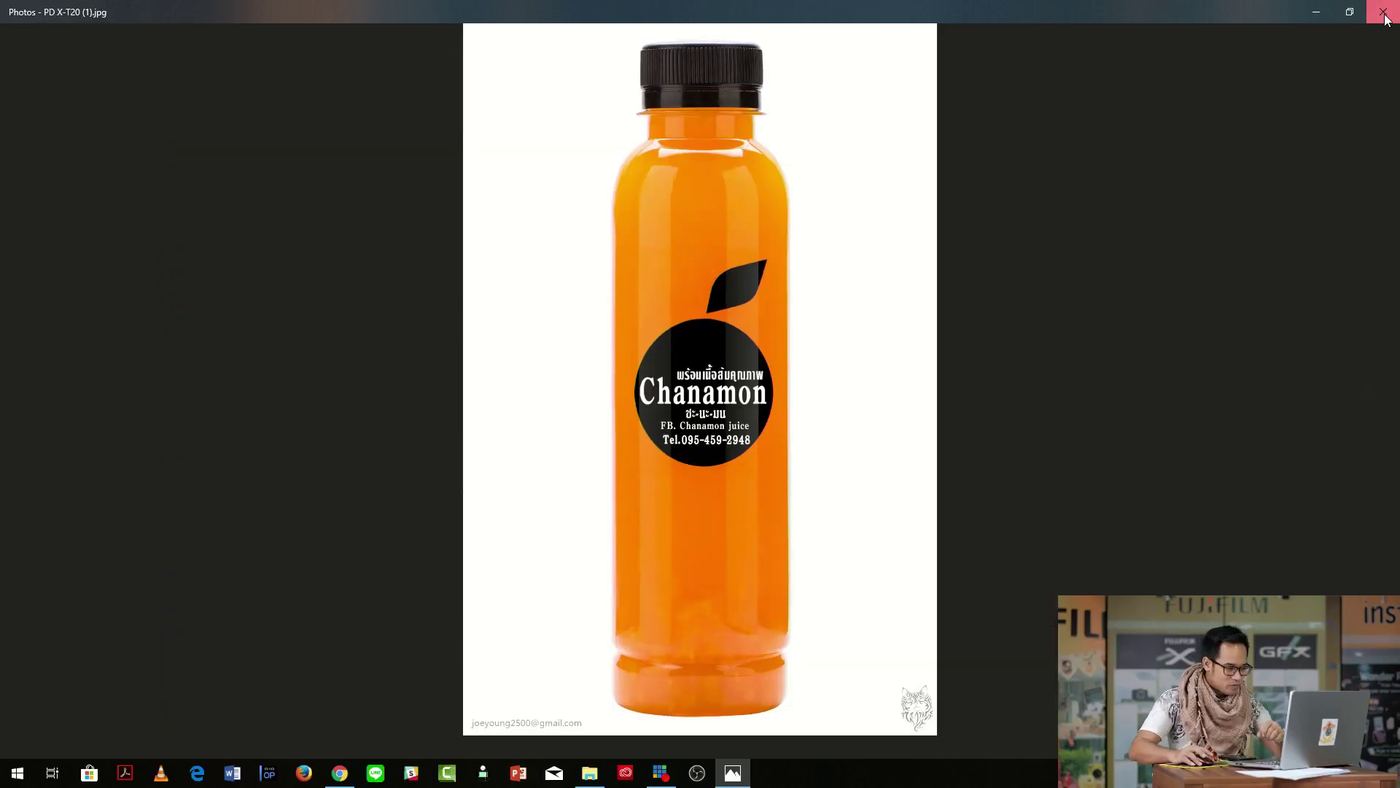
Close the photo viewer and relaunch PhotoScape.
left_click(1384, 12)
left_click(44, 450)
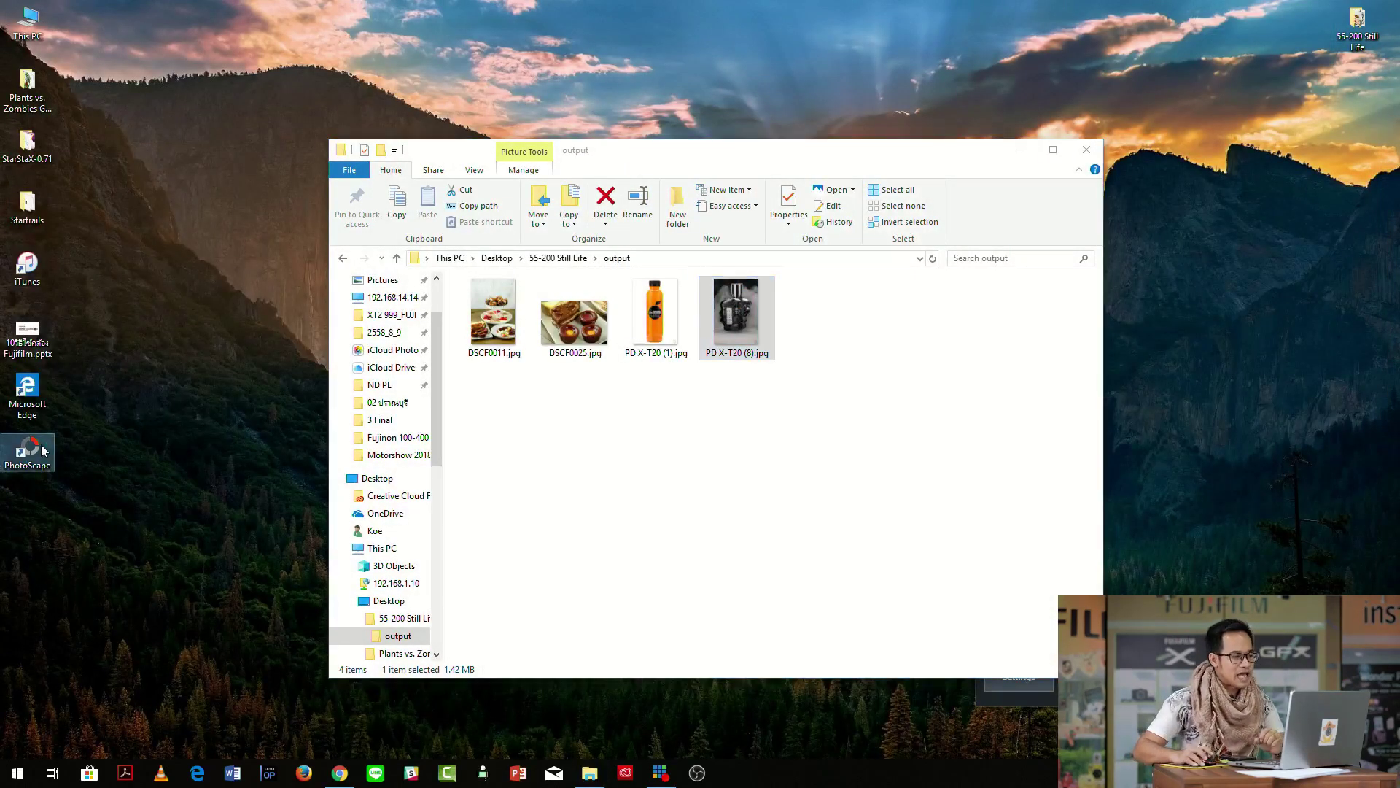
double_click(44, 451)
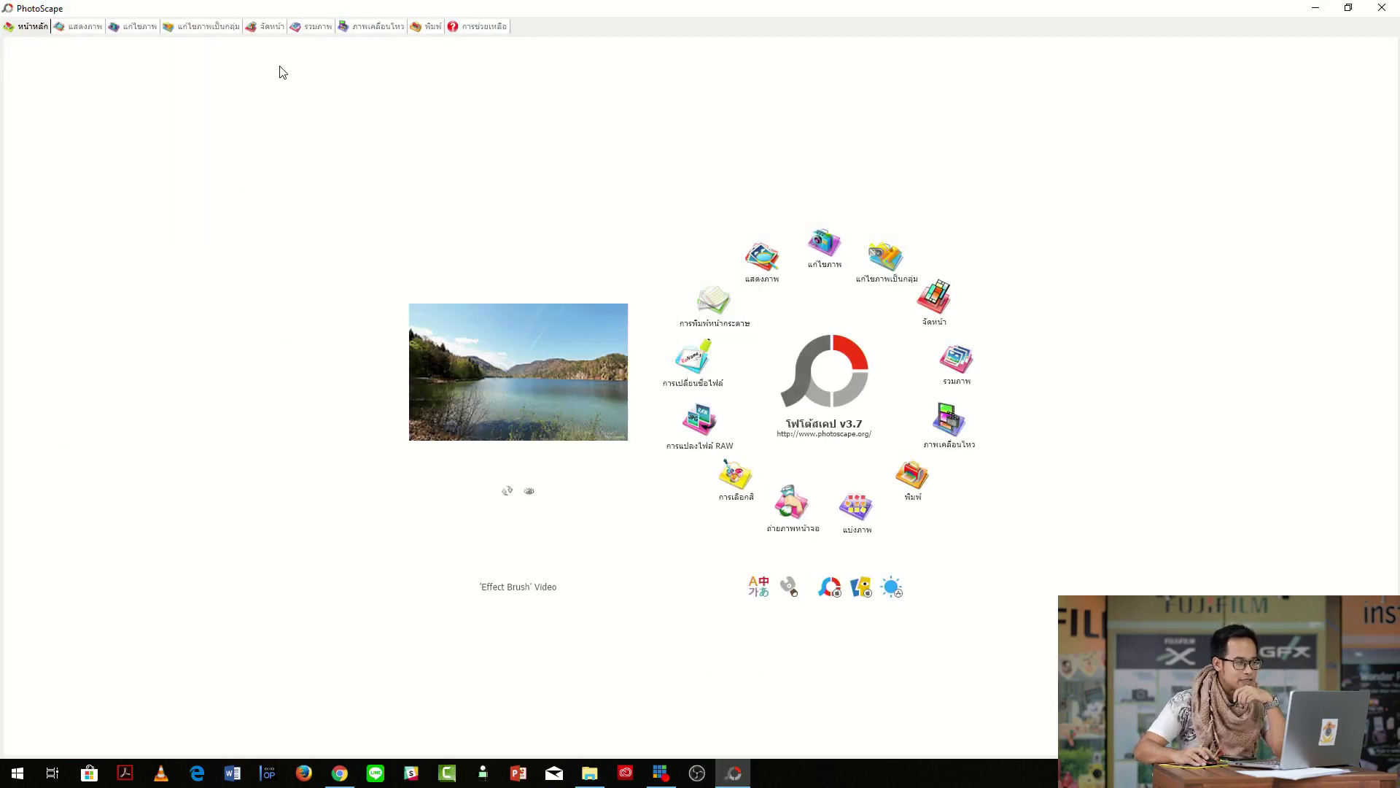
Pick the two-column side-by-side layout on the Page tab.
left_click(934, 313)
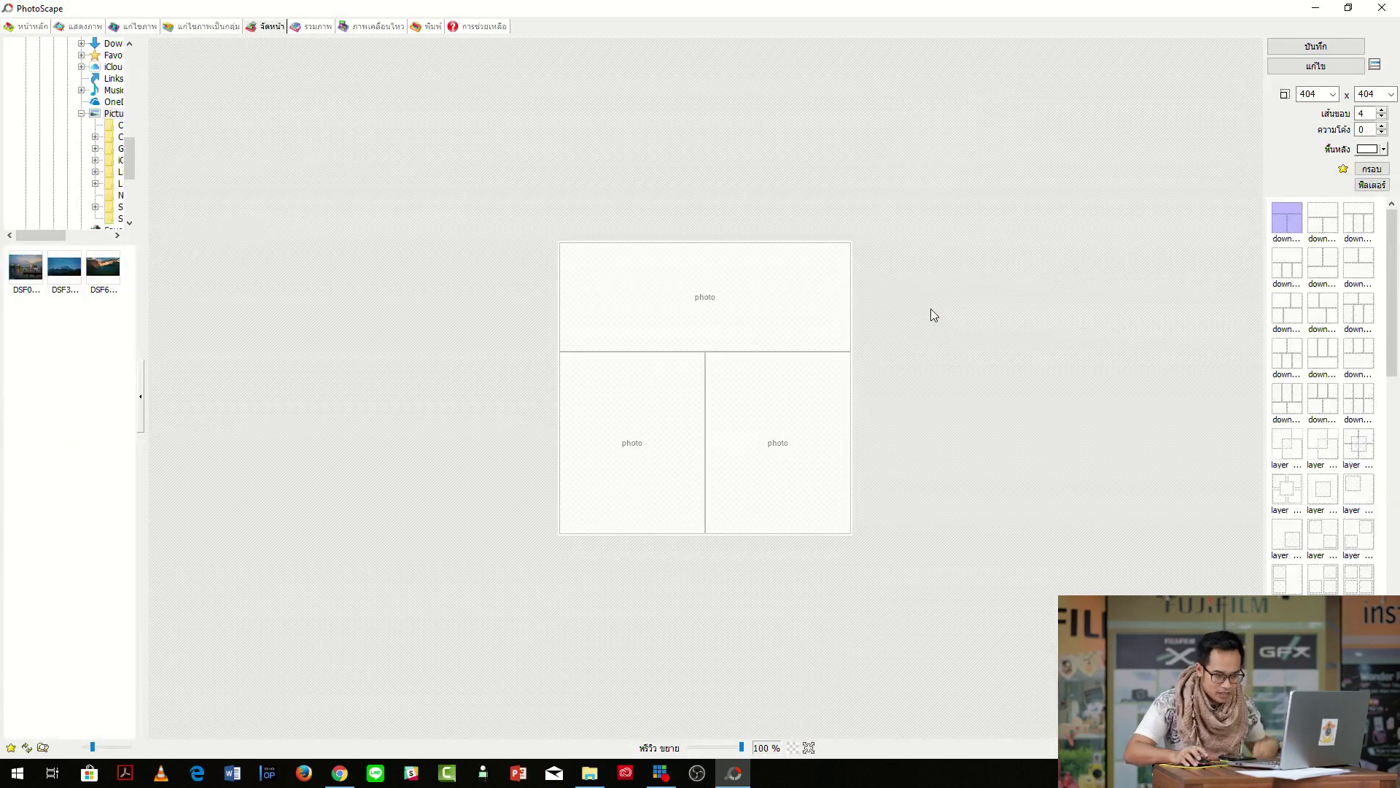
scroll(1375, 441, "down", 5)
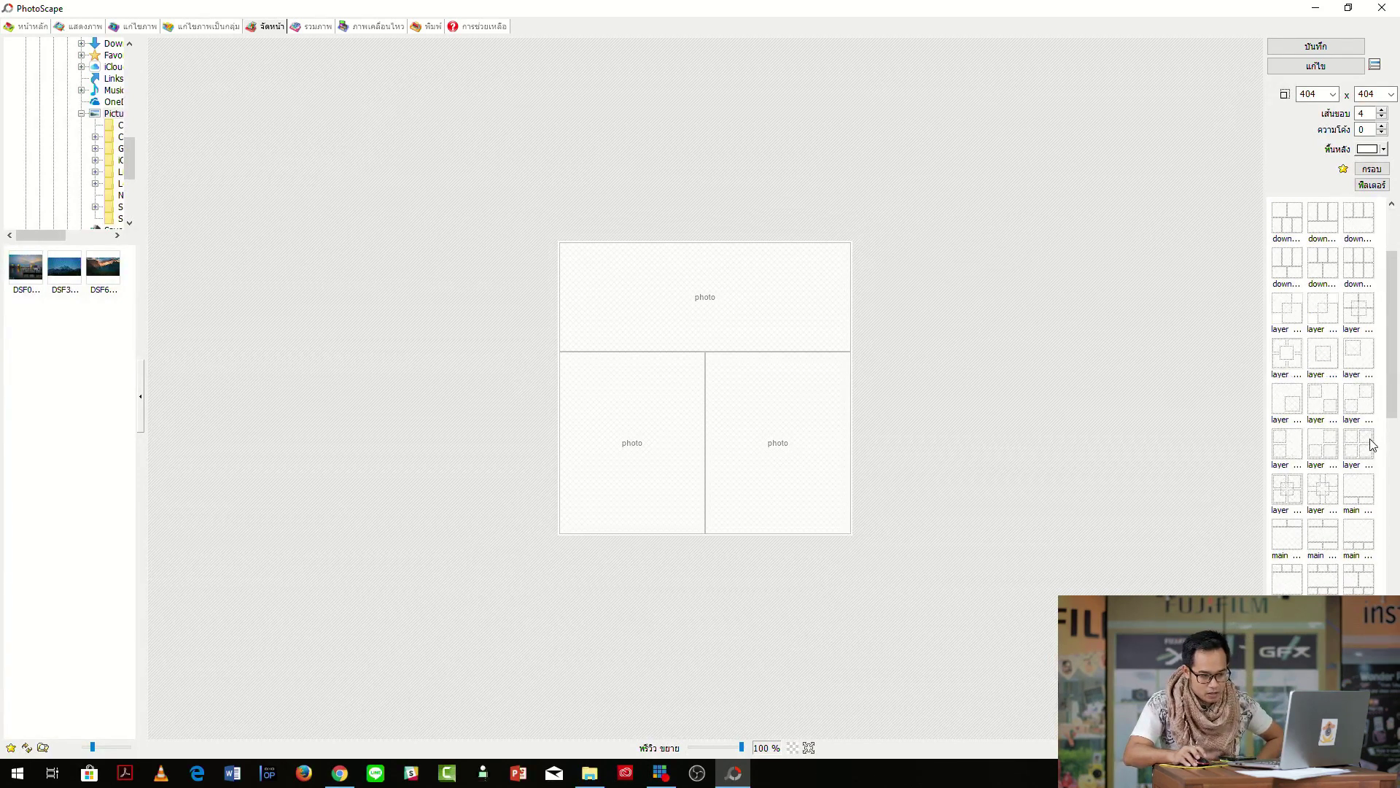
scroll(1372, 451, "down", 8)
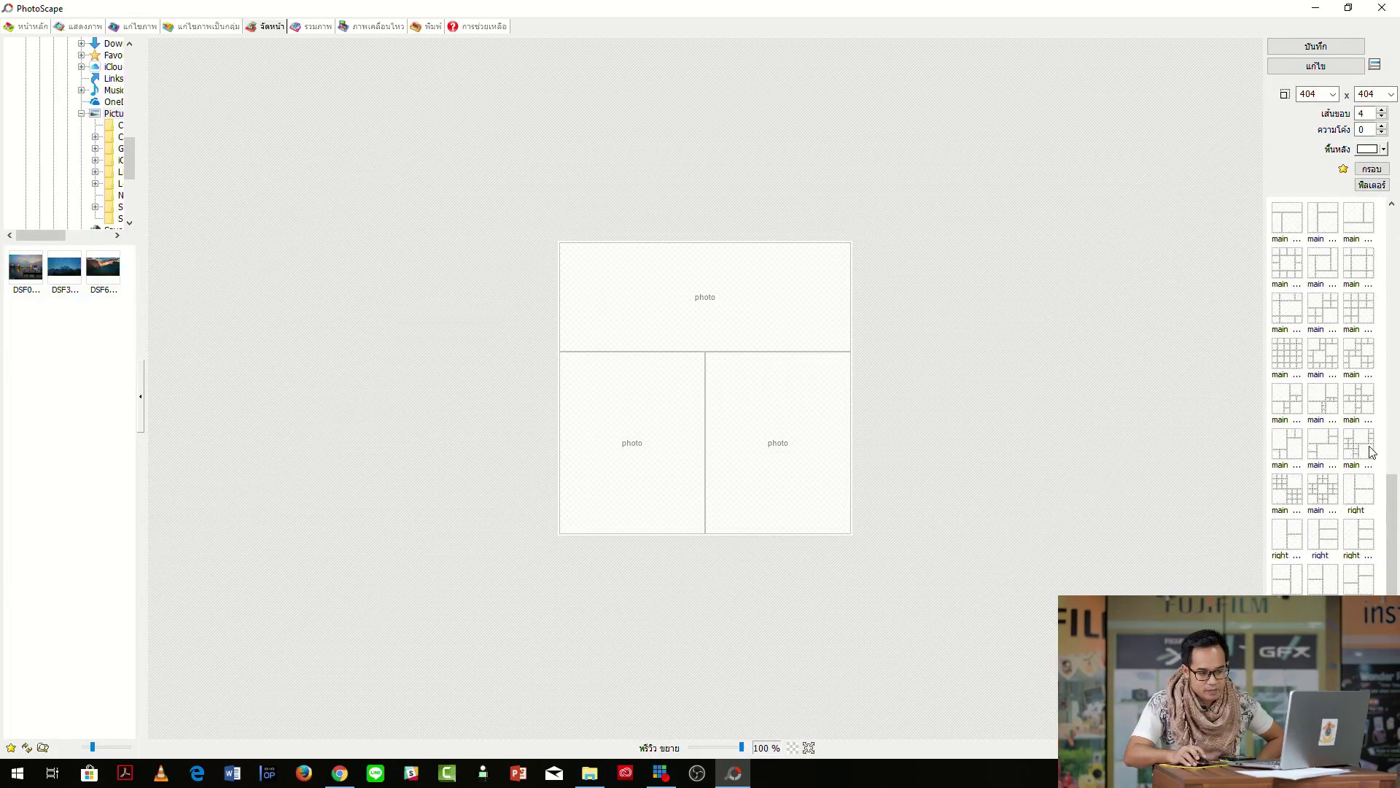
scroll(1371, 450, "down", 4)
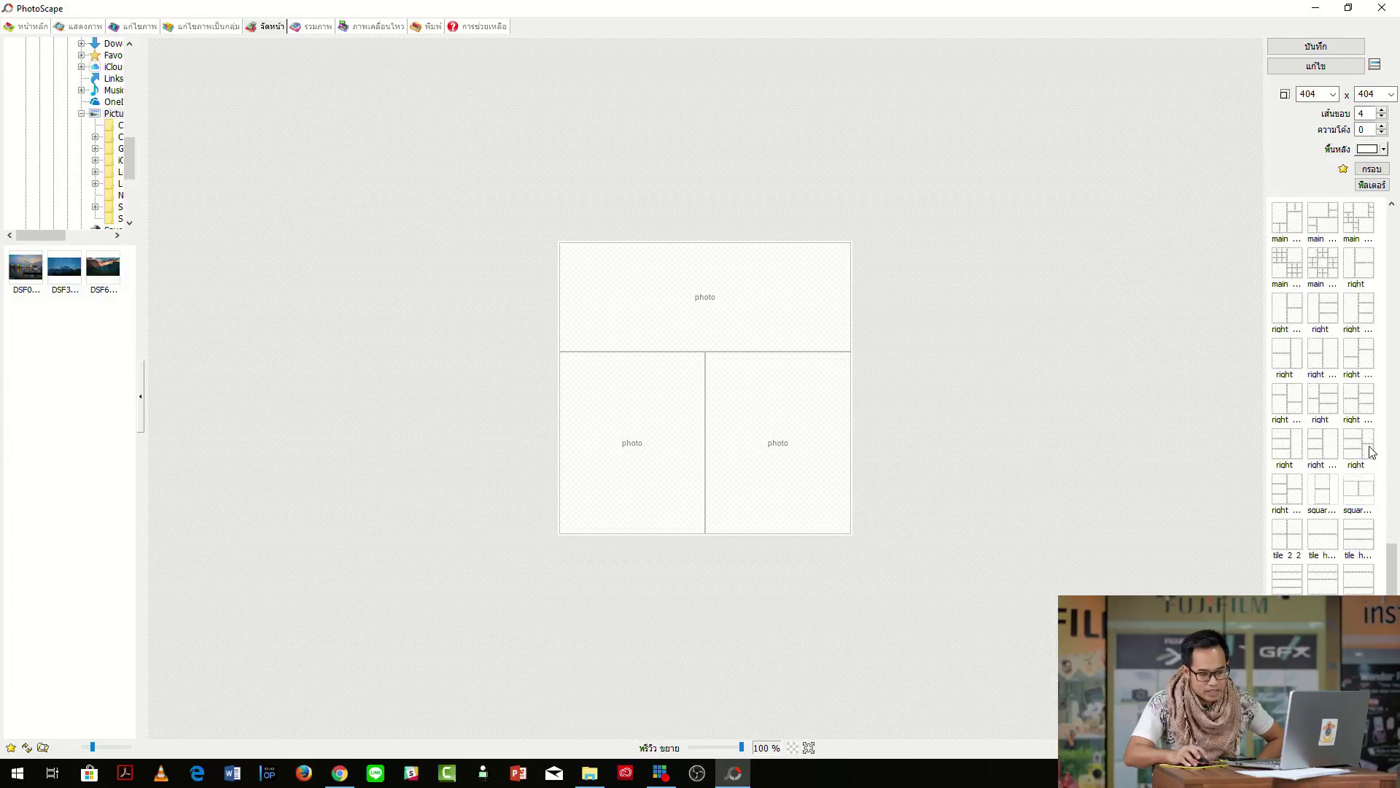
left_click(1326, 573)
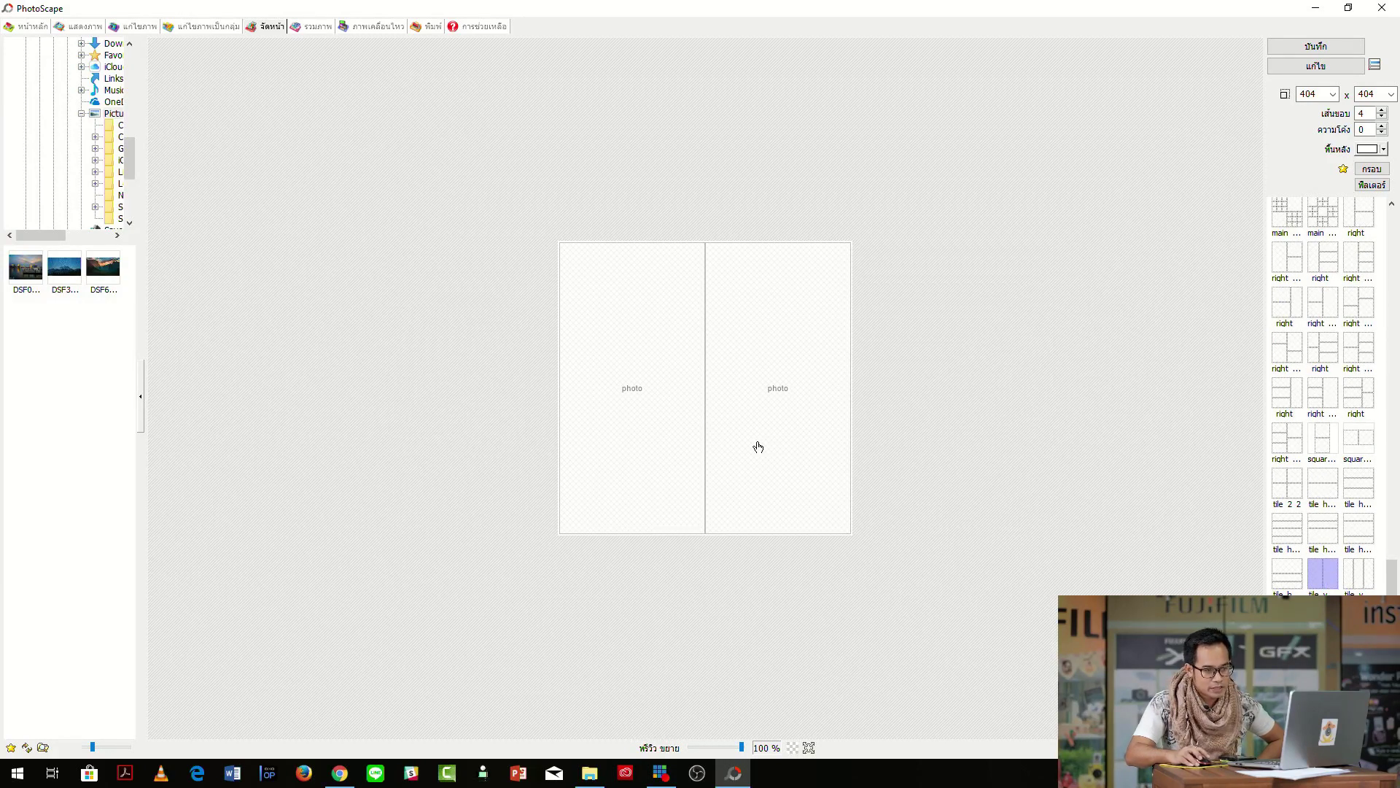
Set the page size to 4000 x 4000.
left_click(1318, 92)
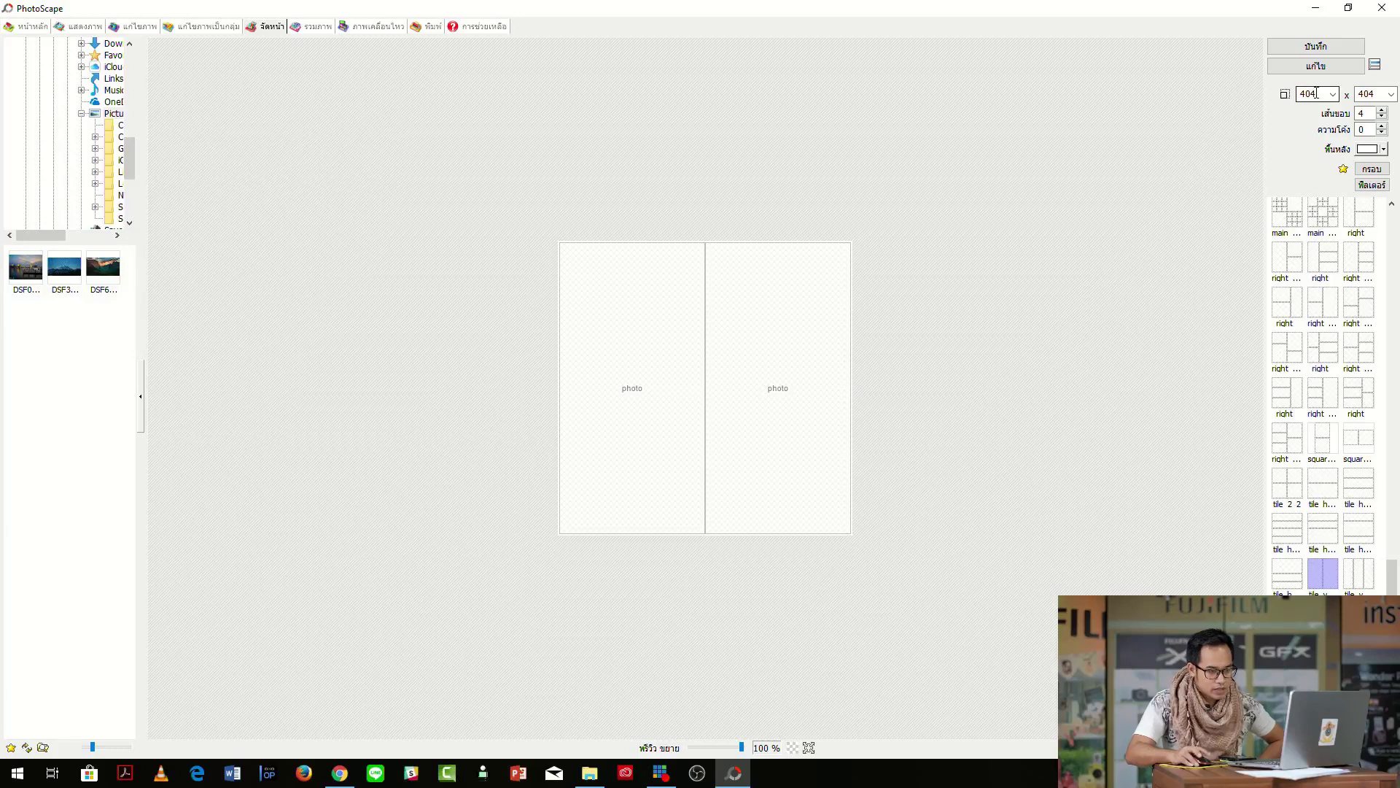
double_click(1318, 93)
type("4000")
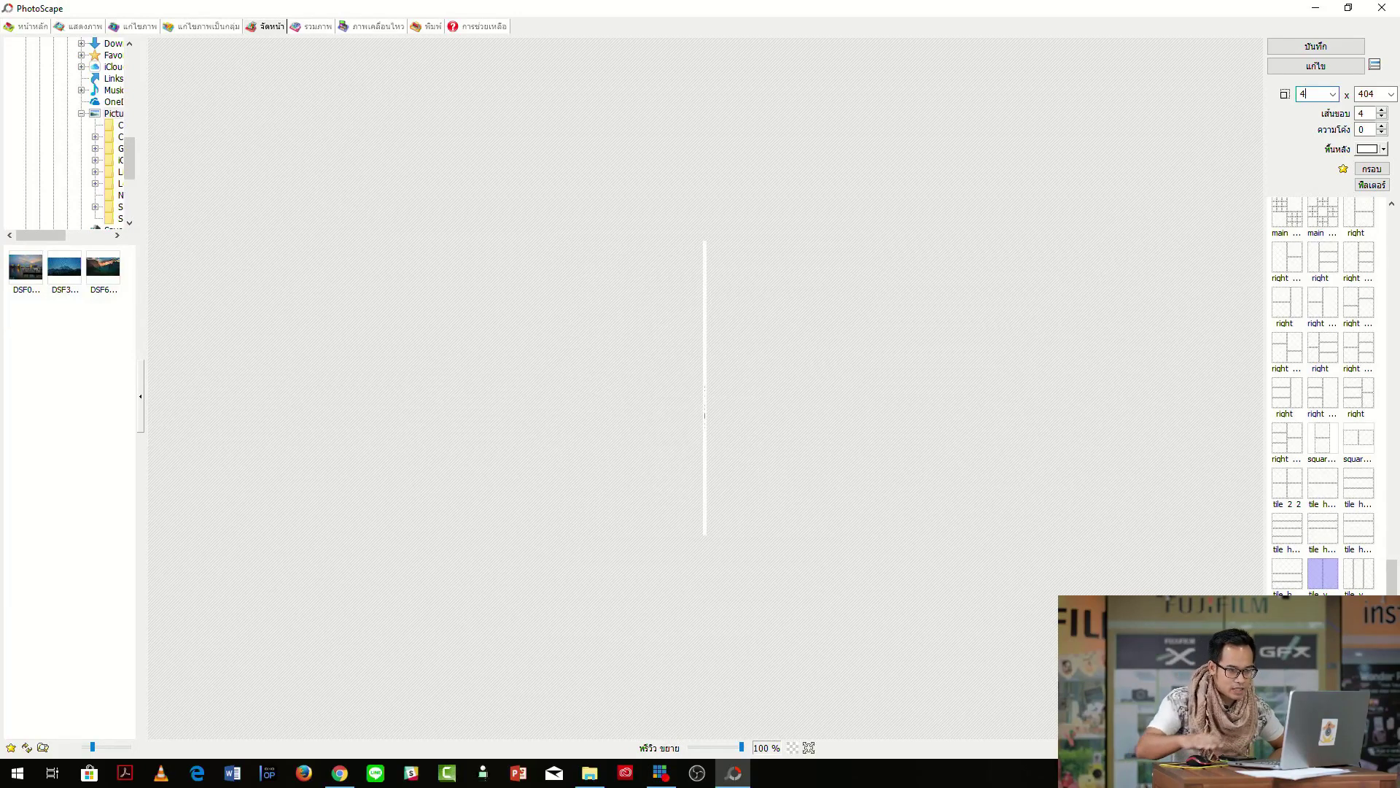
double_click(1374, 93)
type("4000")
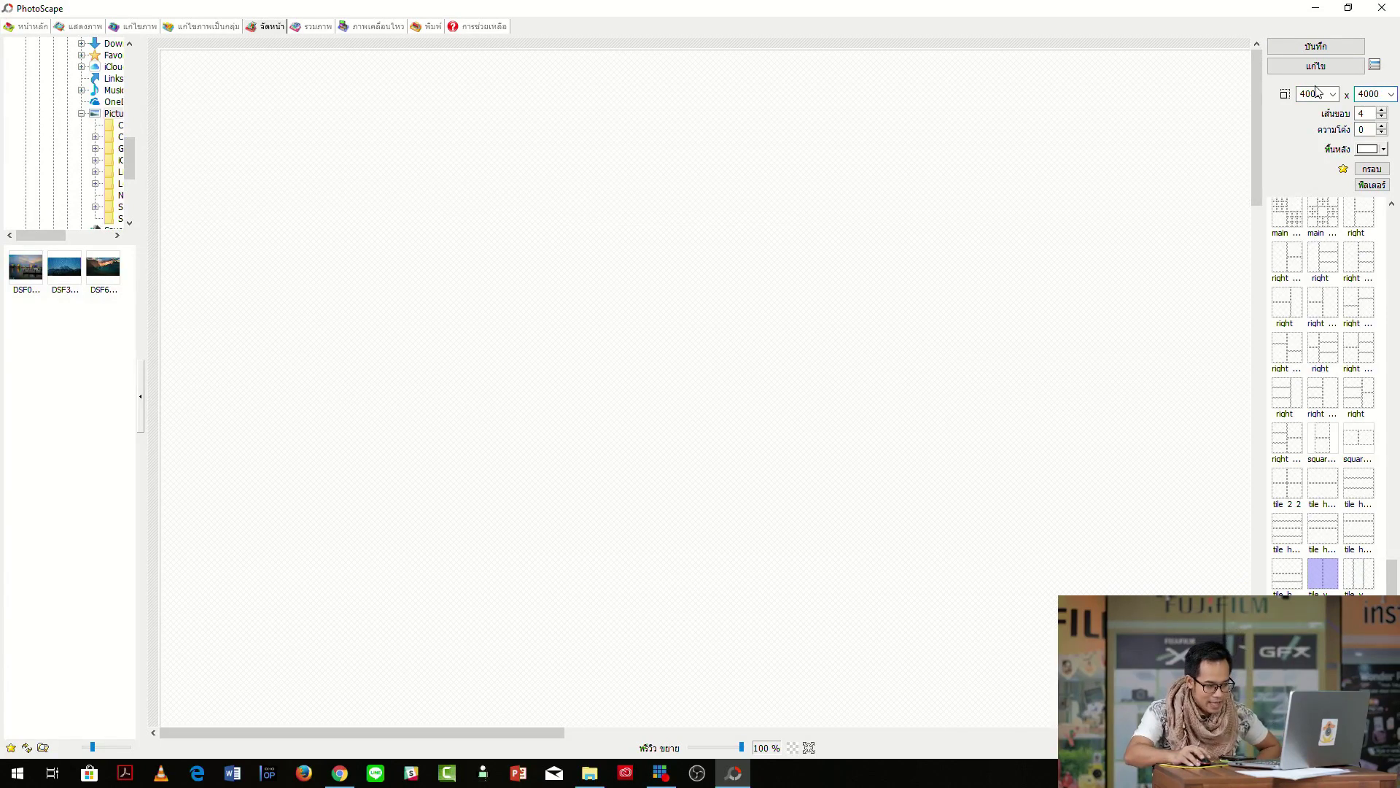
Place PD X-T20 (1).jpg in the left frame and PD X-T20 (8).jpg in the right frame.
left_click_drag(741, 747, 695, 767)
left_click(587, 776)
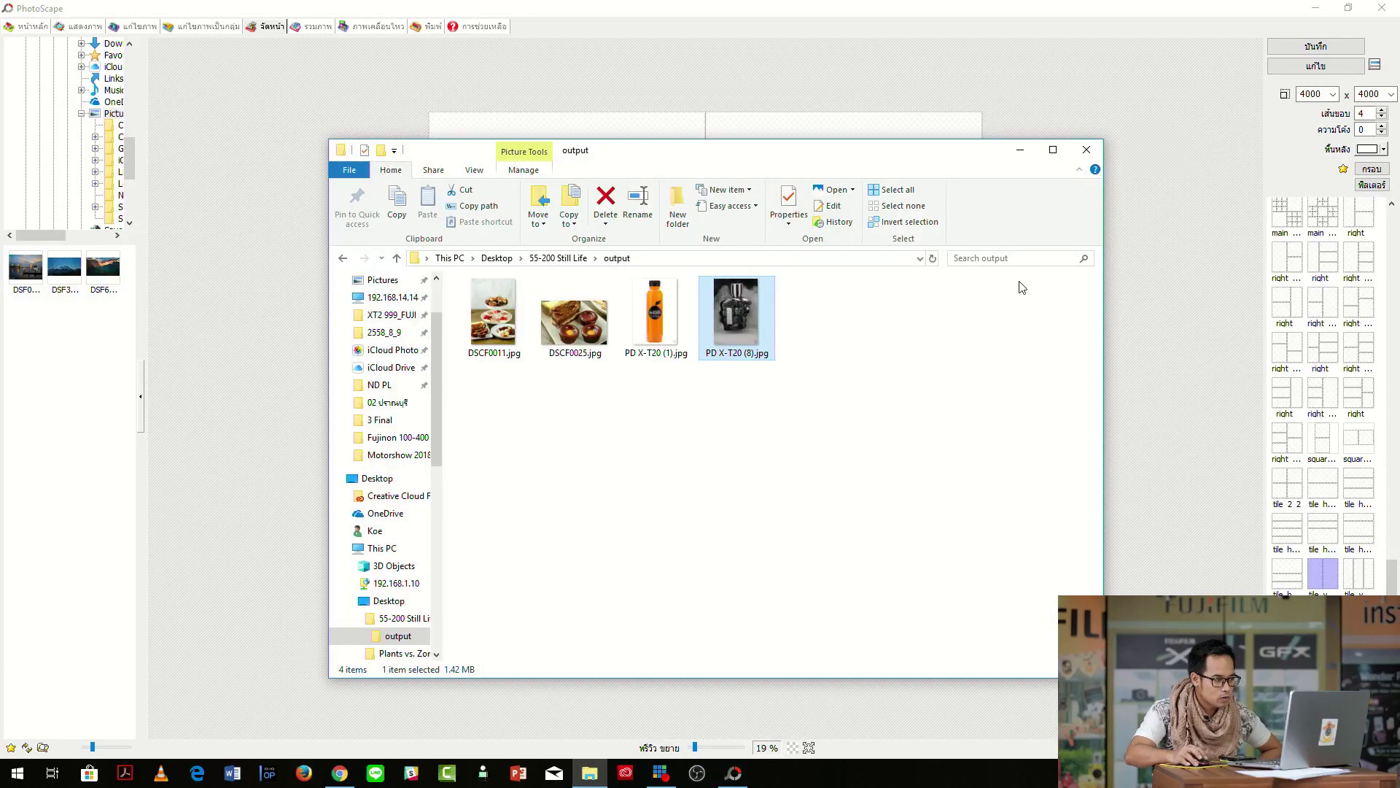
left_click_drag(758, 164, 1058, 268)
left_click_drag(957, 420, 586, 429)
left_click_drag(1034, 419, 896, 179)
left_click(804, 74)
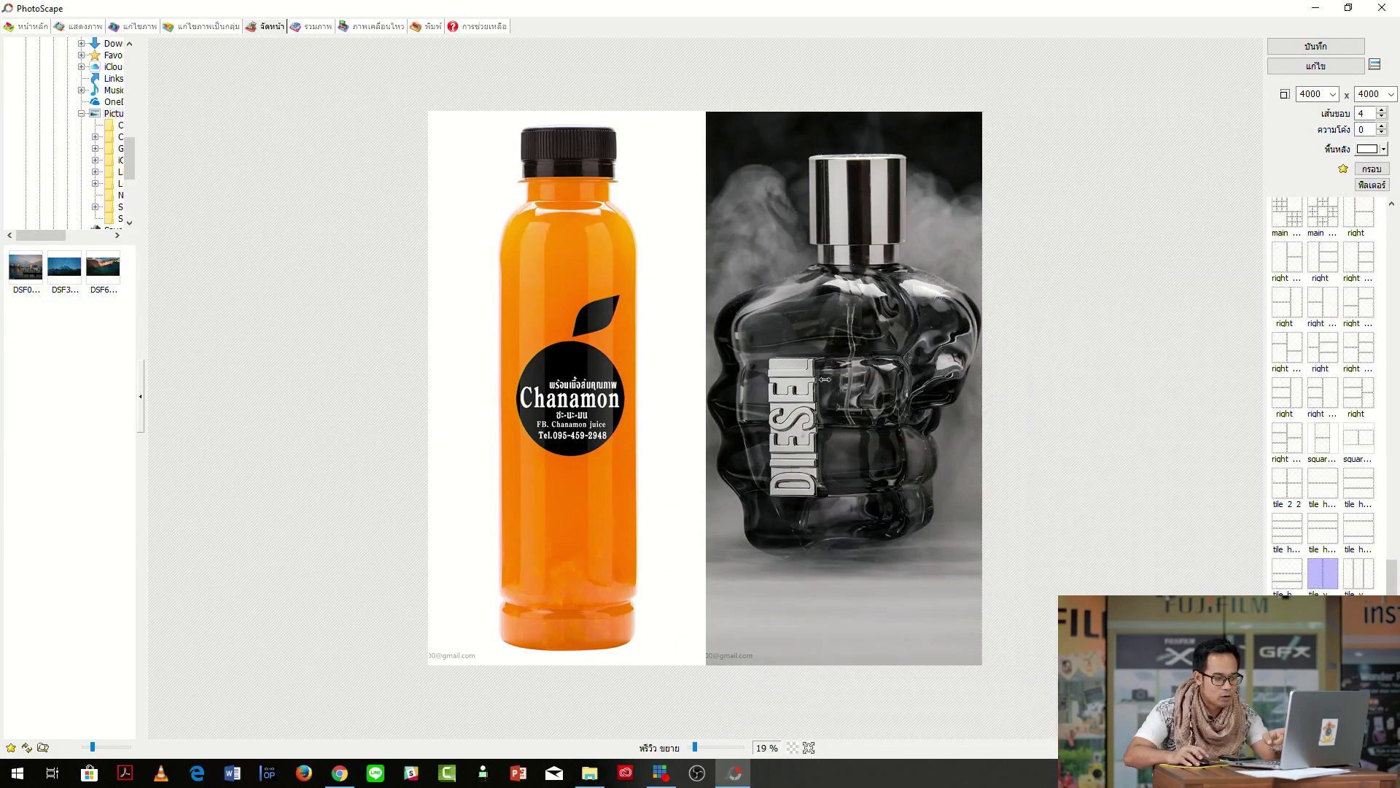
left_click_drag(558, 484, 839, 484)
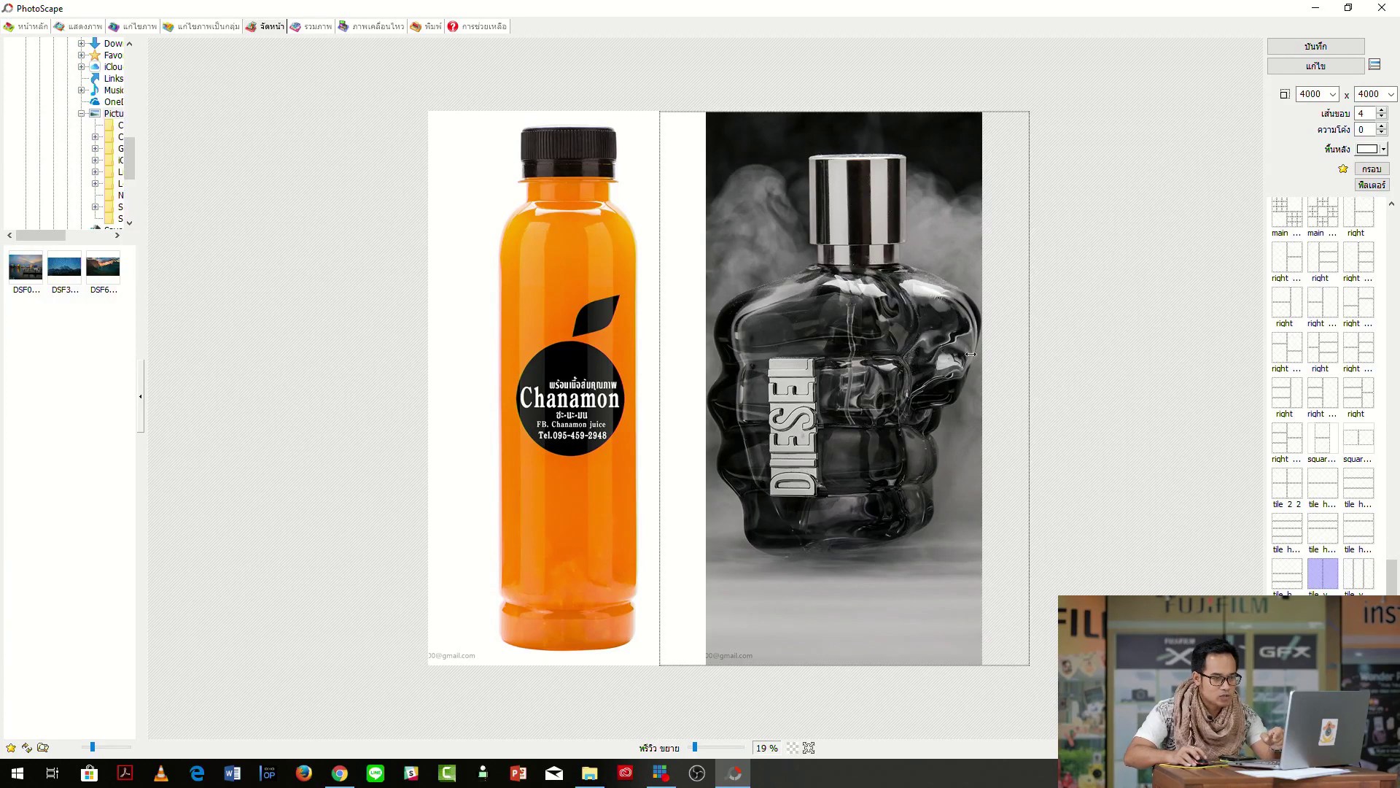
double_click(1312, 95)
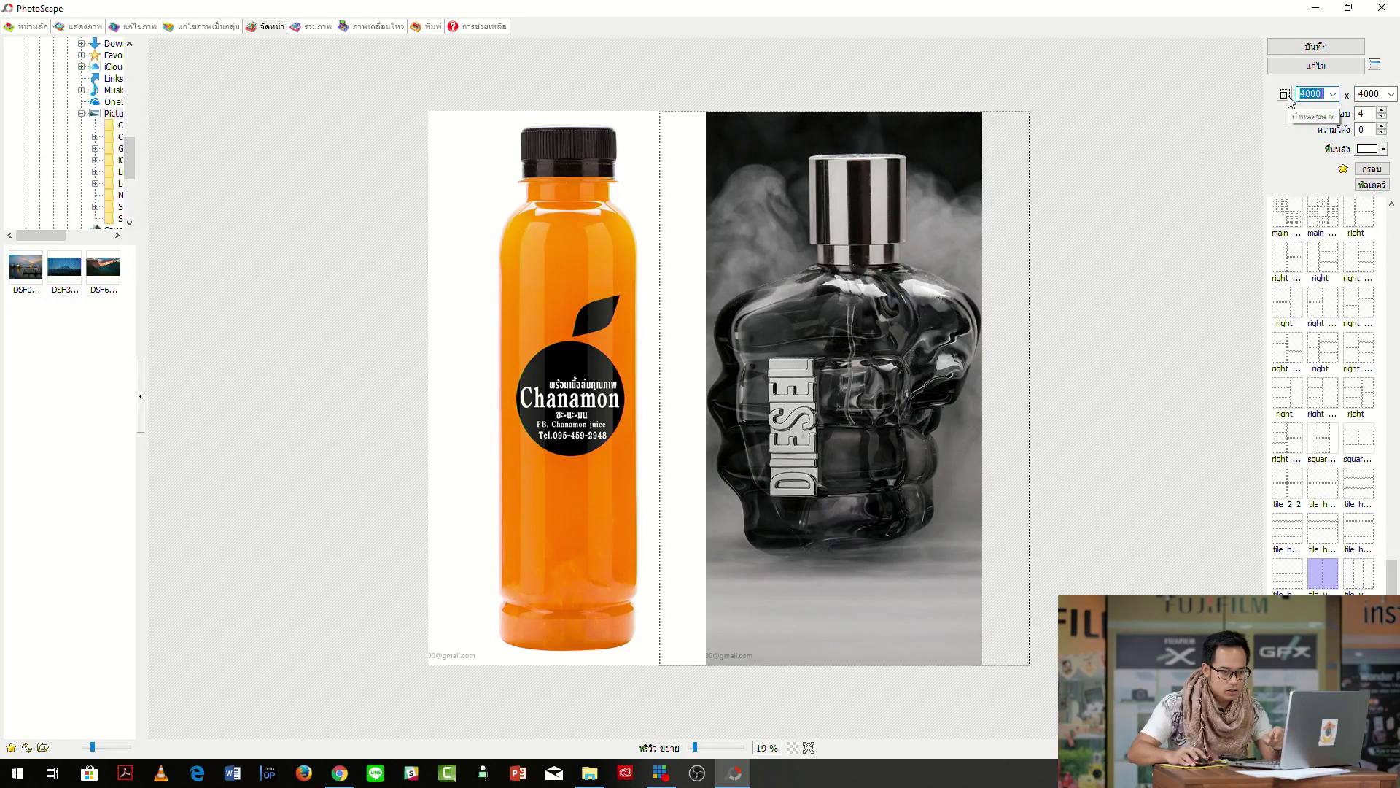
Change the page height to 3000 so the page measures 4000 x 3000.
double_click(1382, 92)
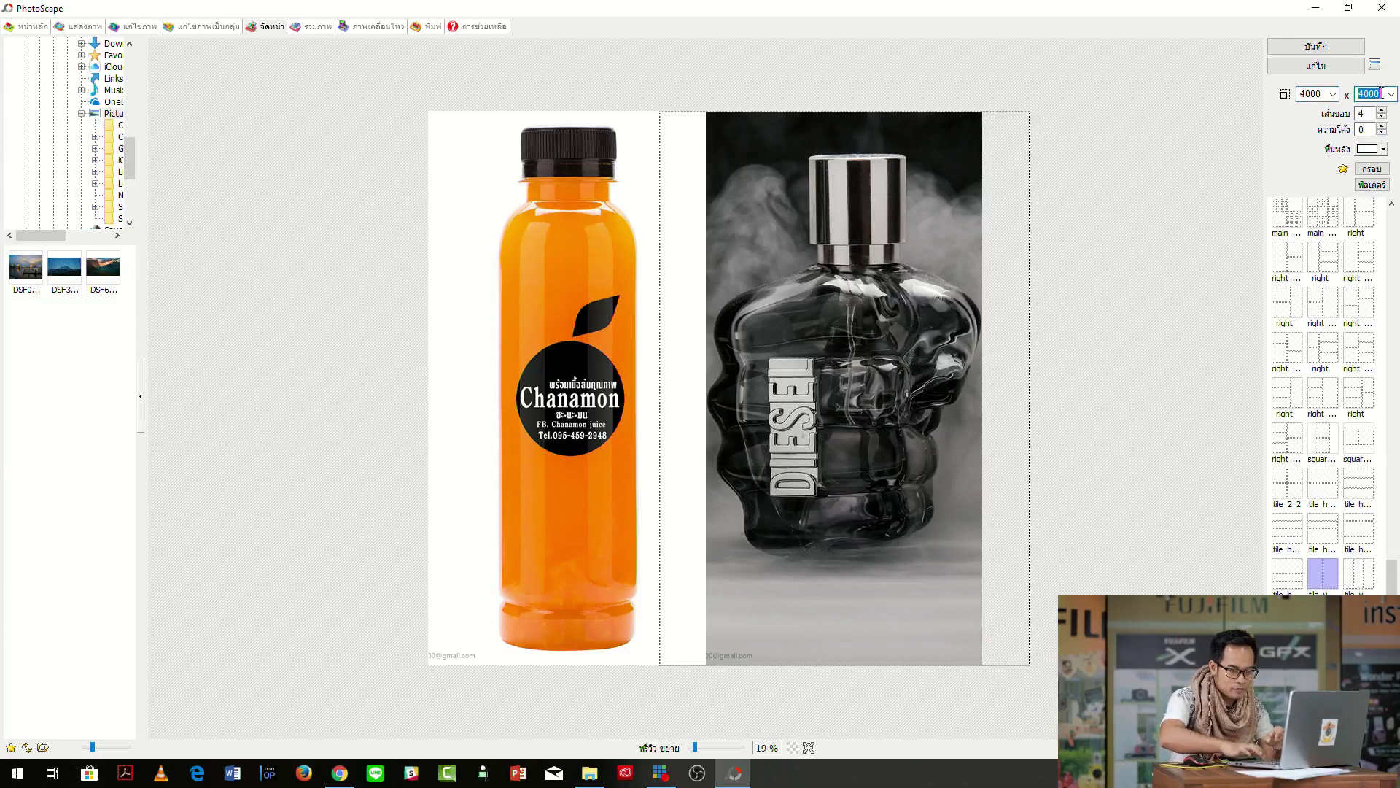
type("3000")
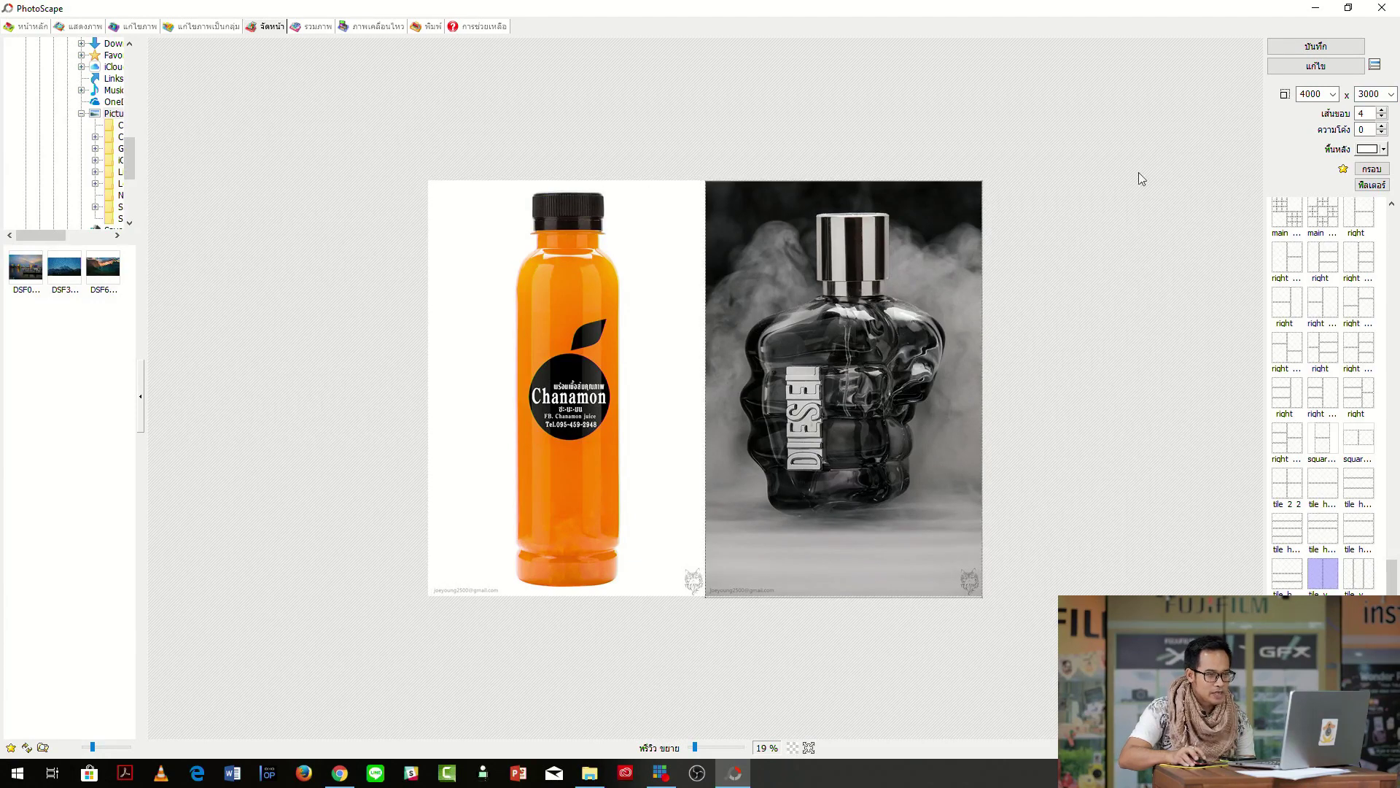
left_click(1294, 50)
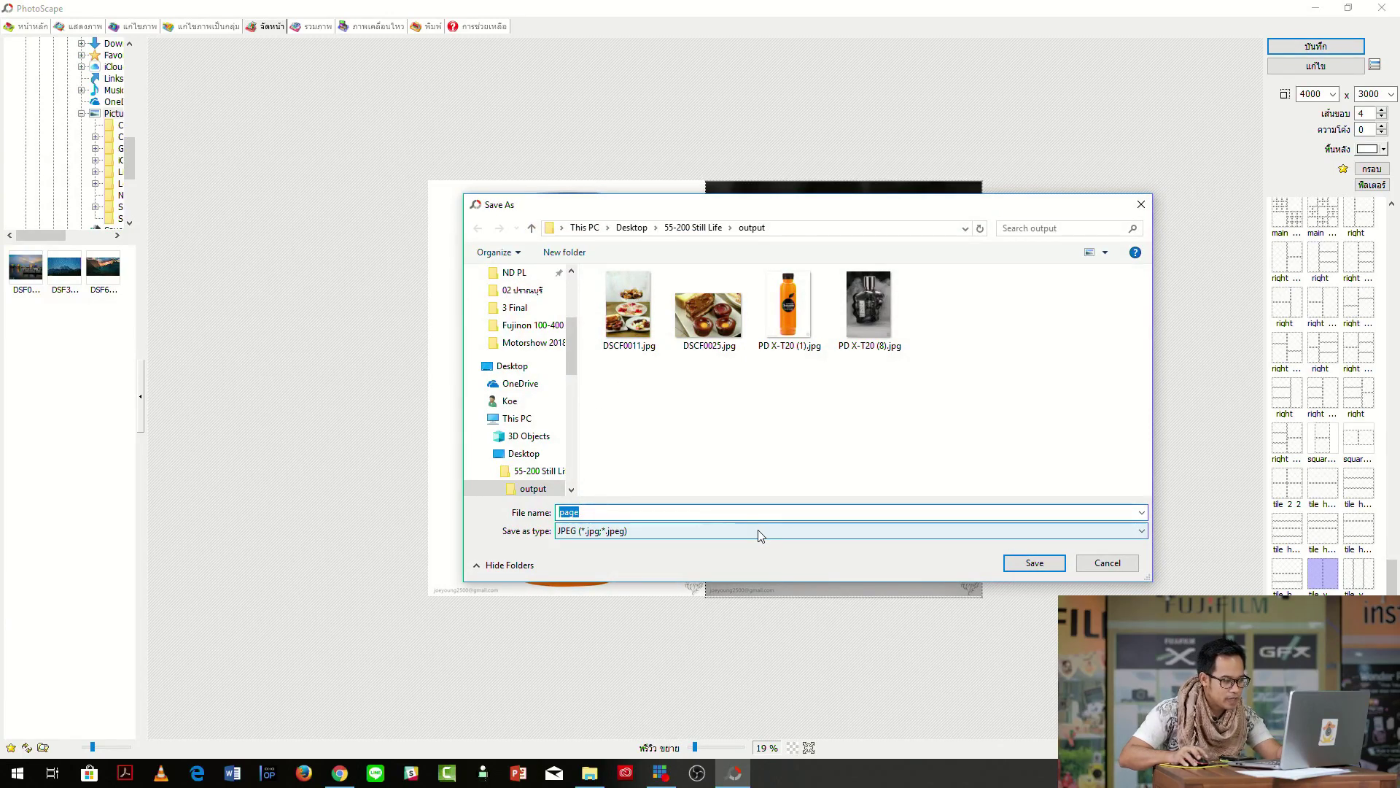
Save the page as page1.jpg at 100% JPEG quality, about 3.1 MB, then minimize PhotoScape.
left_click(696, 514)
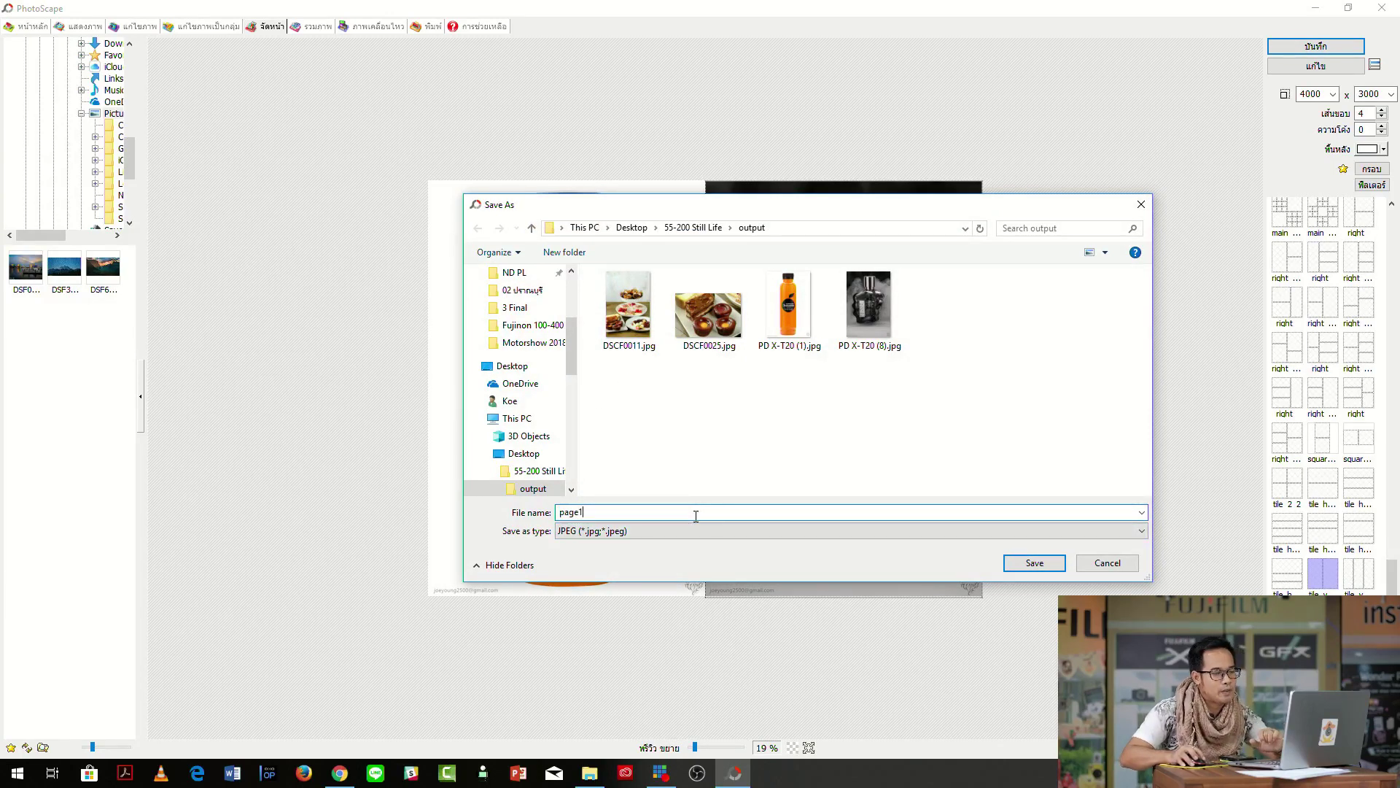
type("1")
left_click(1032, 563)
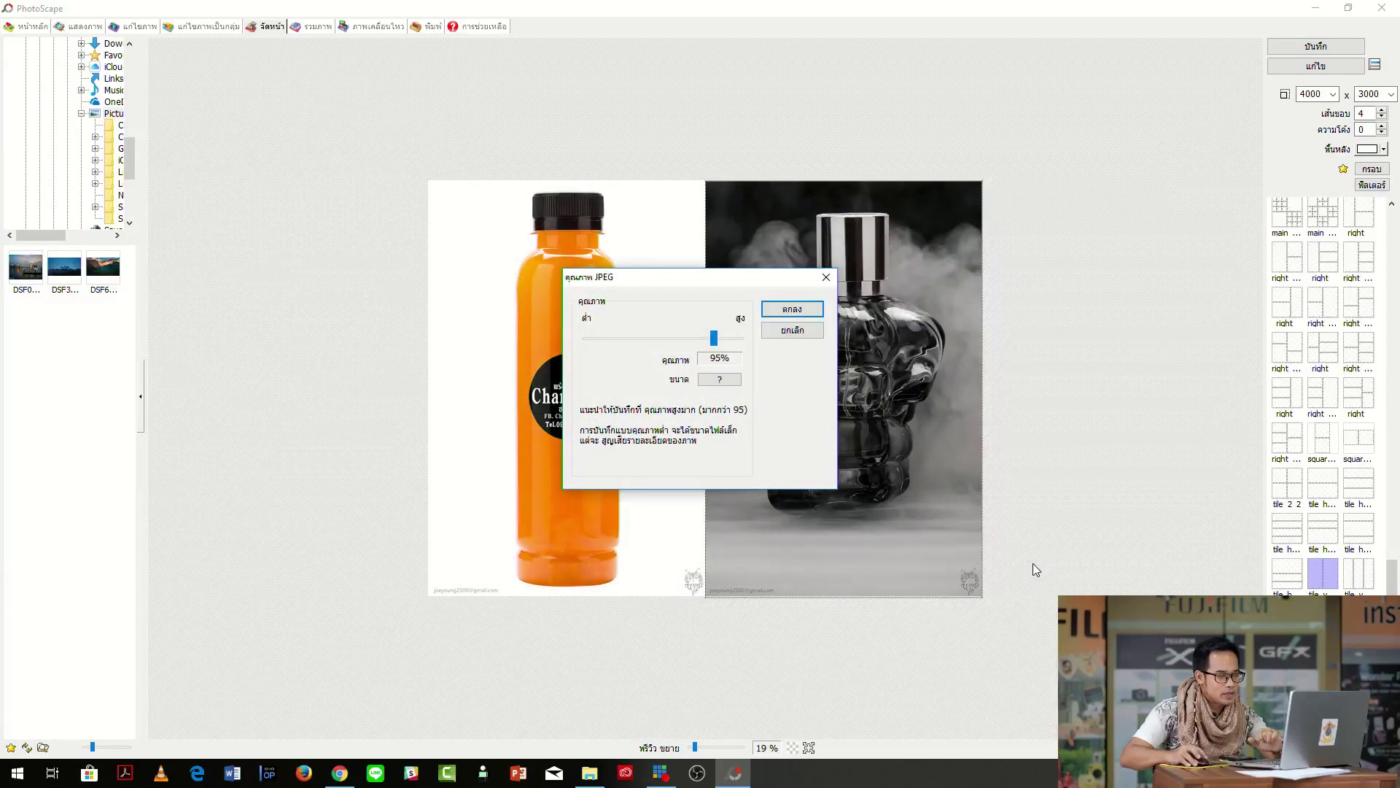
left_click_drag(714, 337, 741, 338)
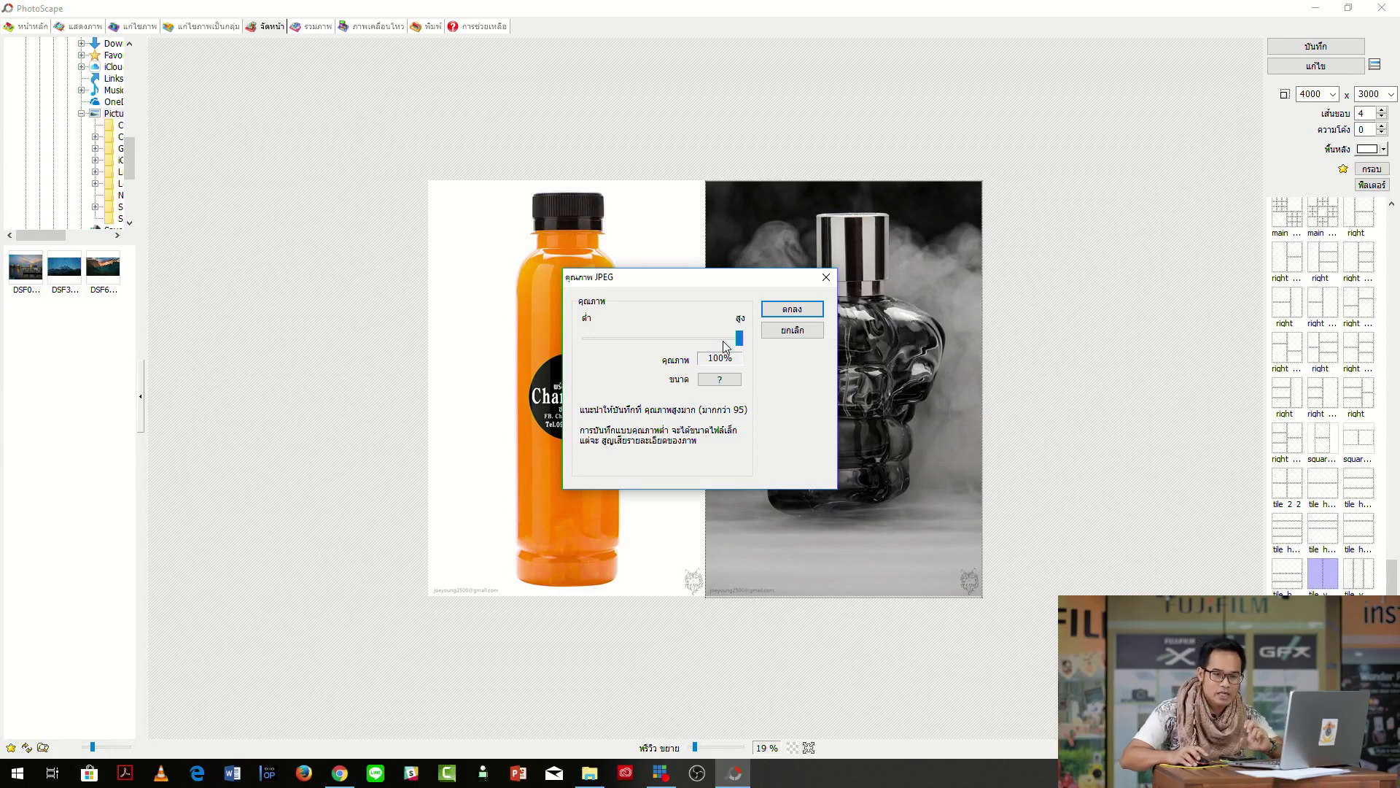
left_click(720, 380)
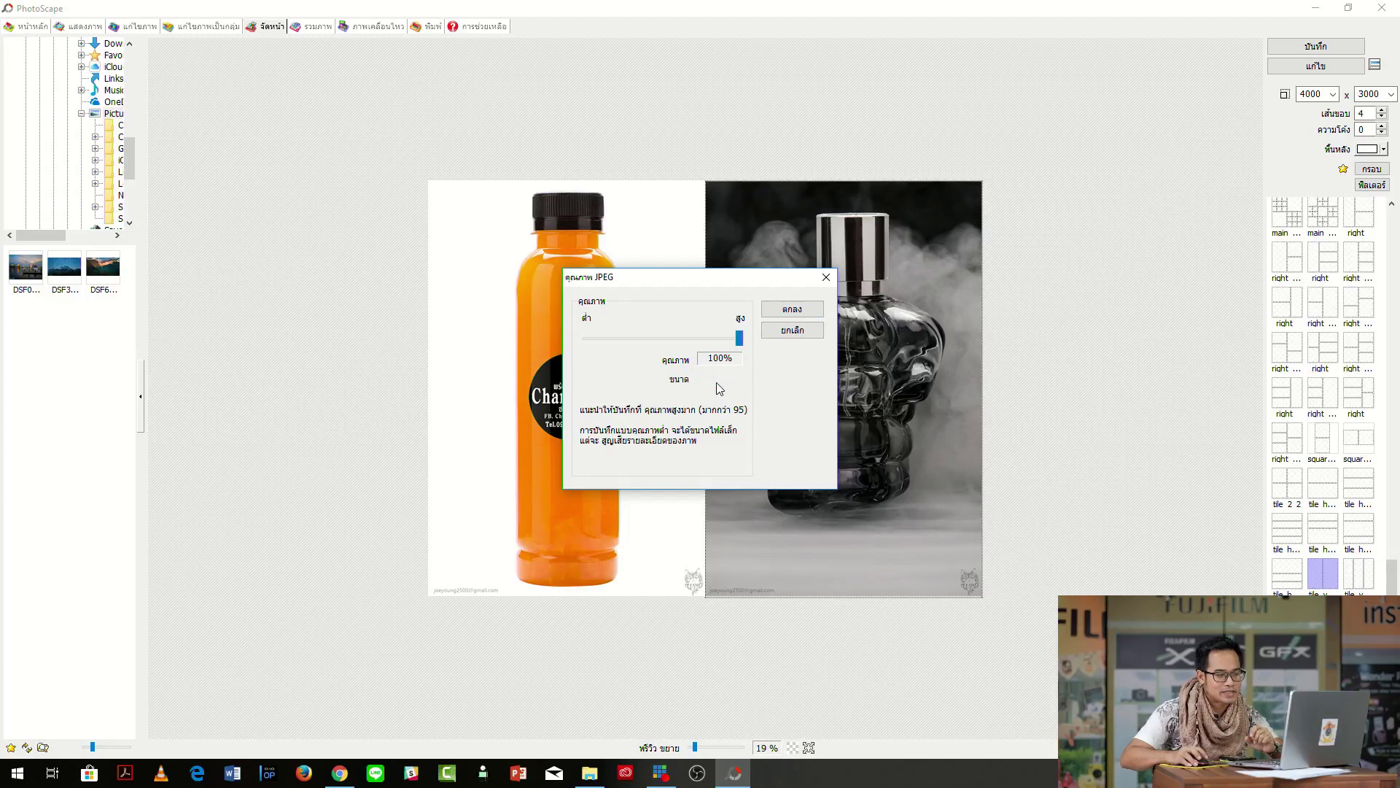
left_click(789, 310)
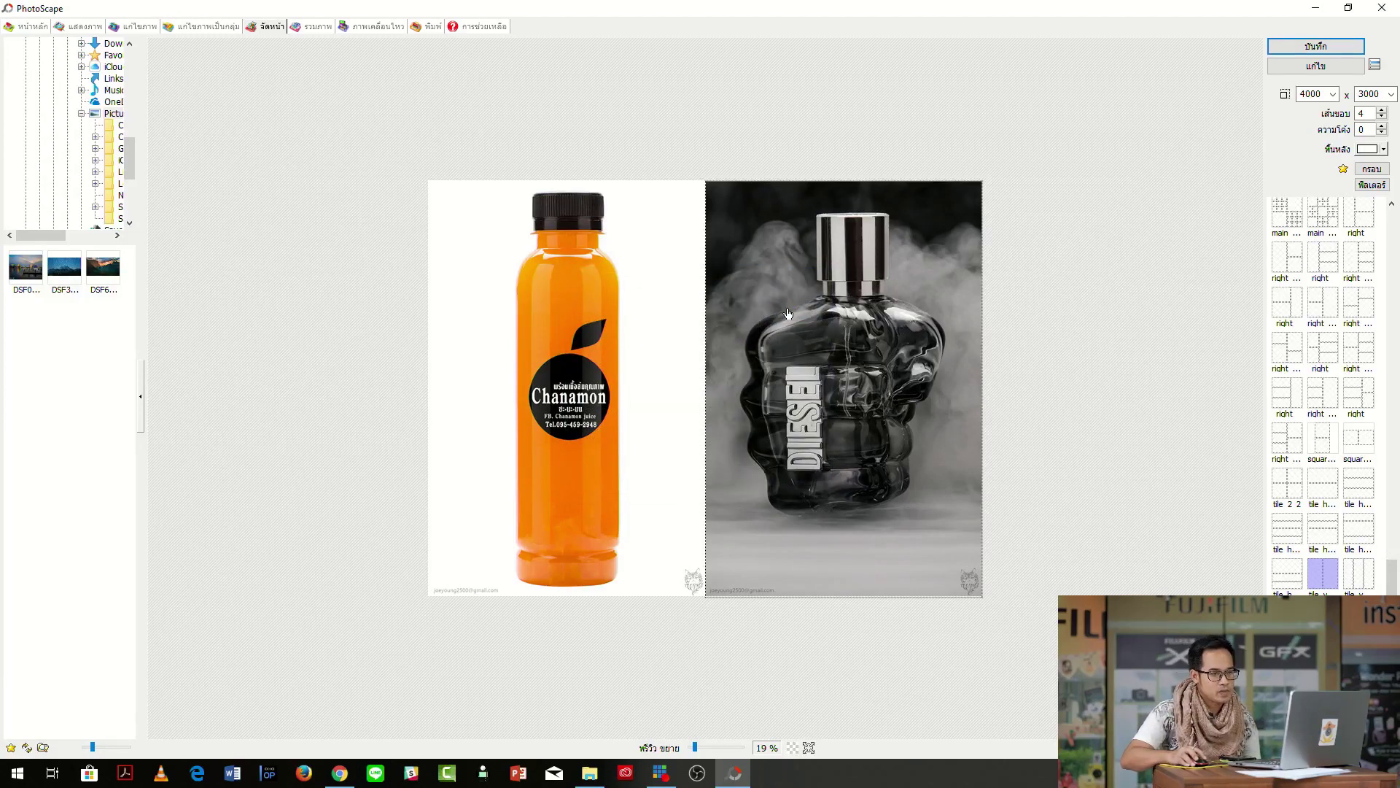
left_click(1320, 9)
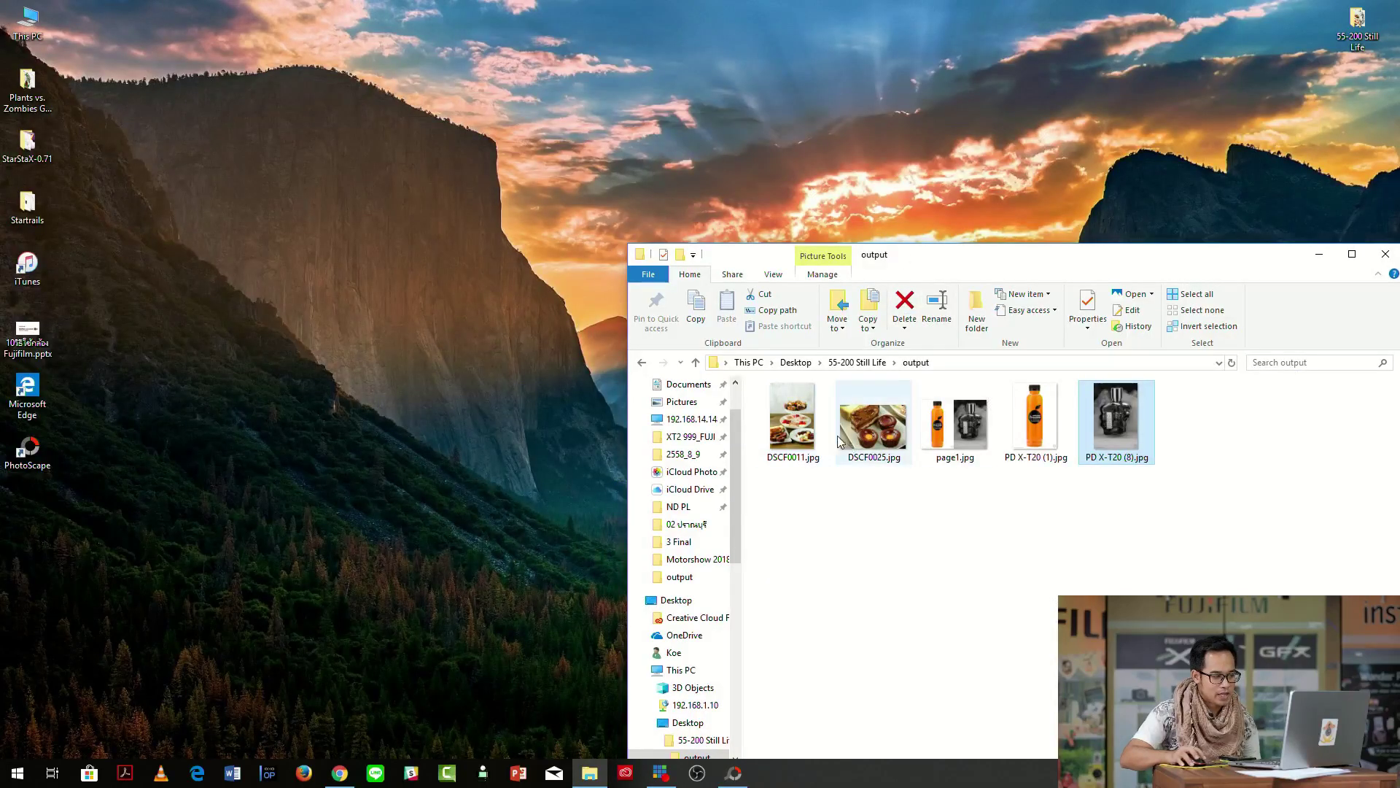
double_click(962, 419)
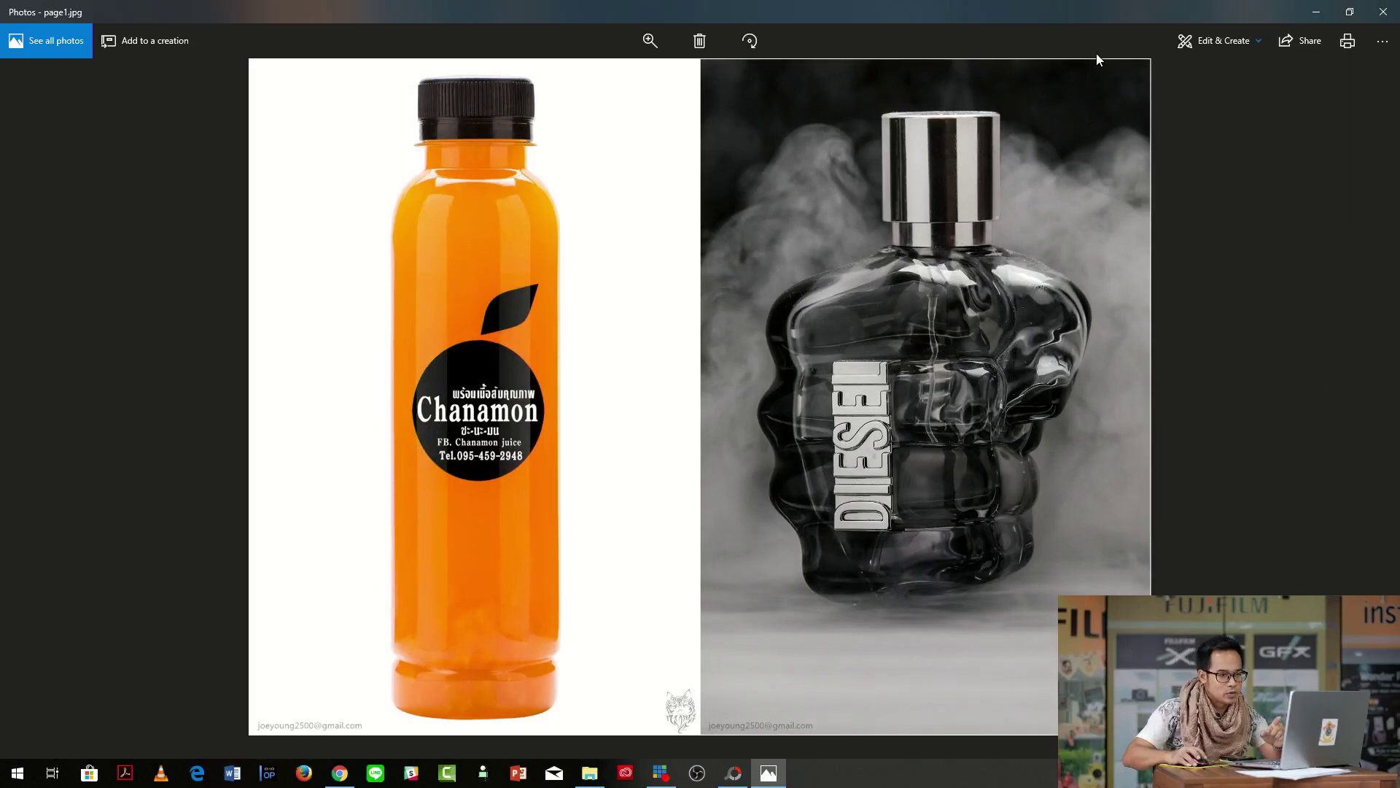
left_click(1384, 11)
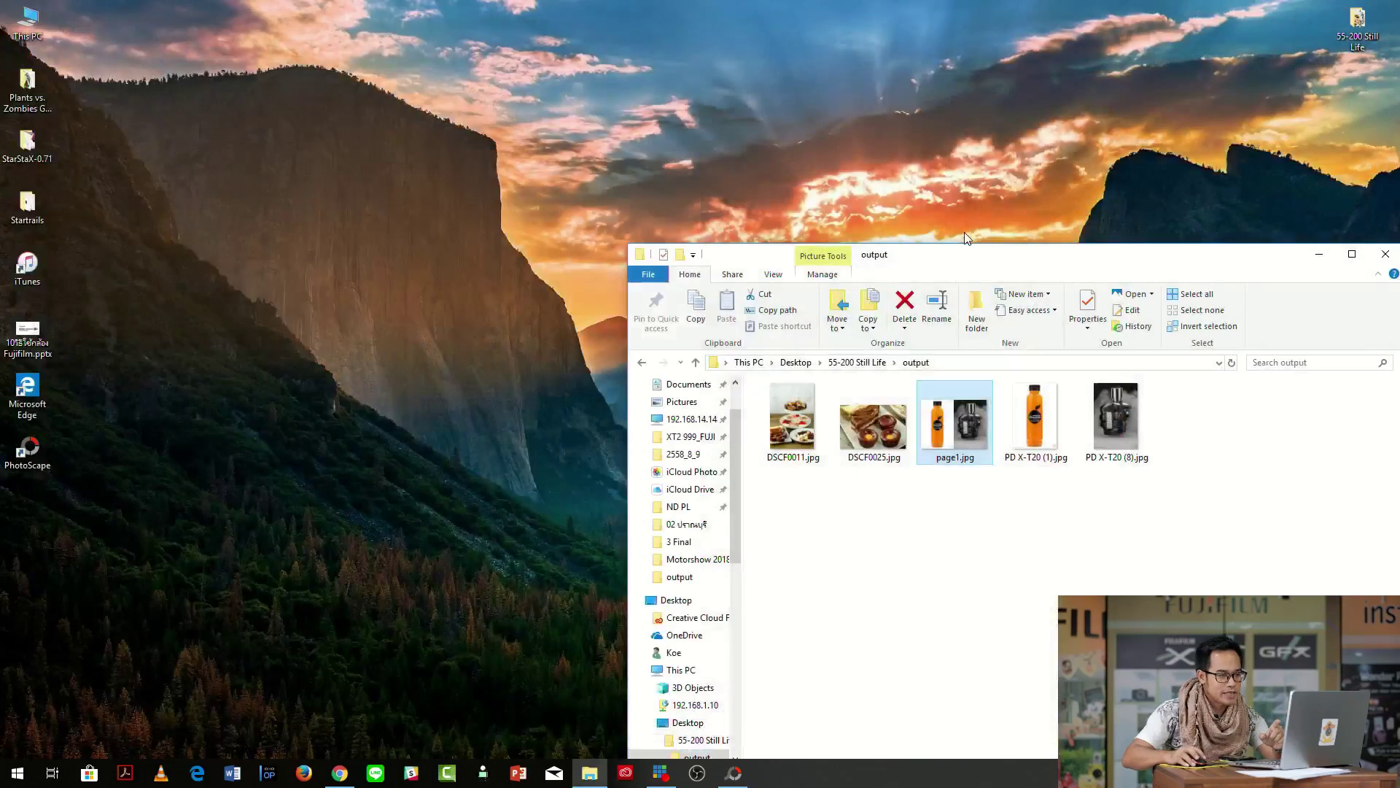
left_click_drag(964, 251, 600, 126)
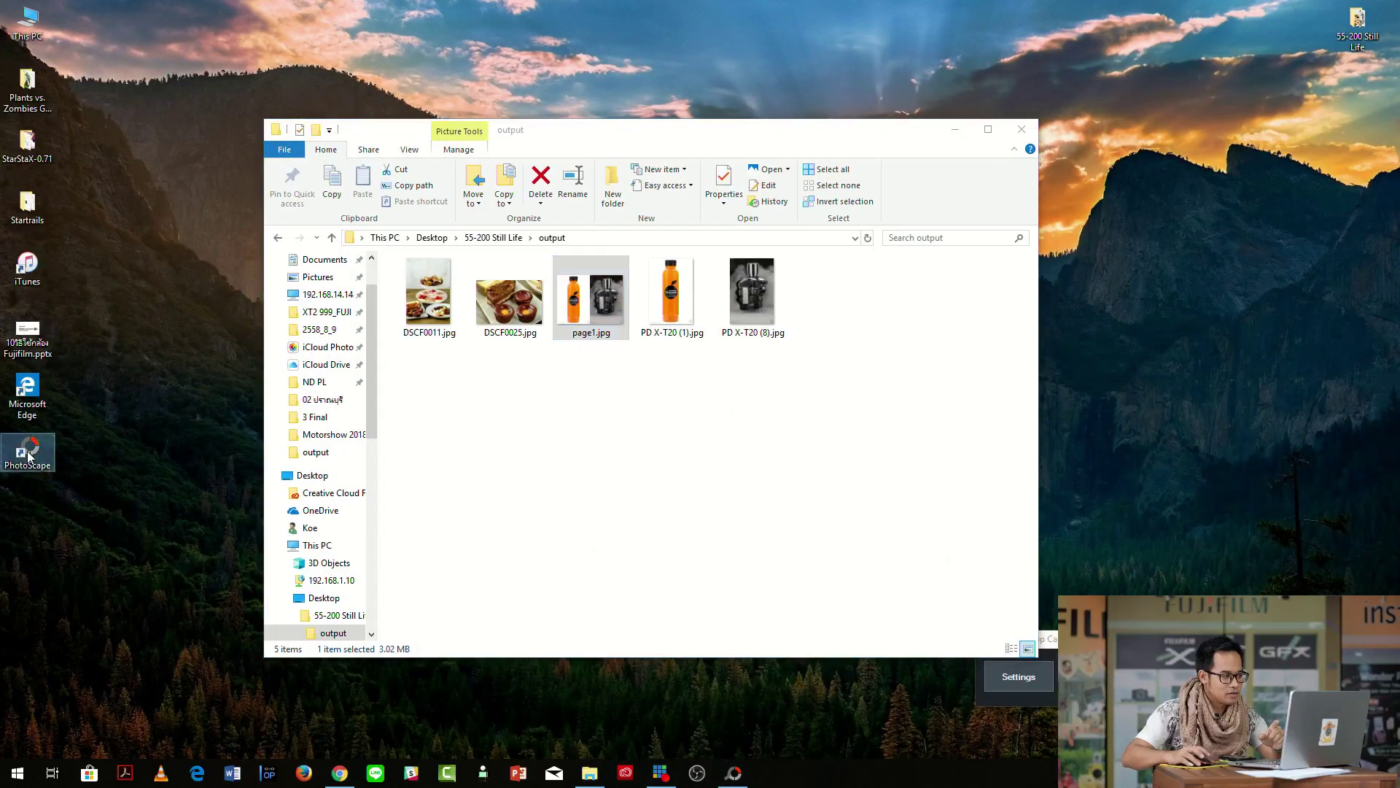
double_click(27, 458)
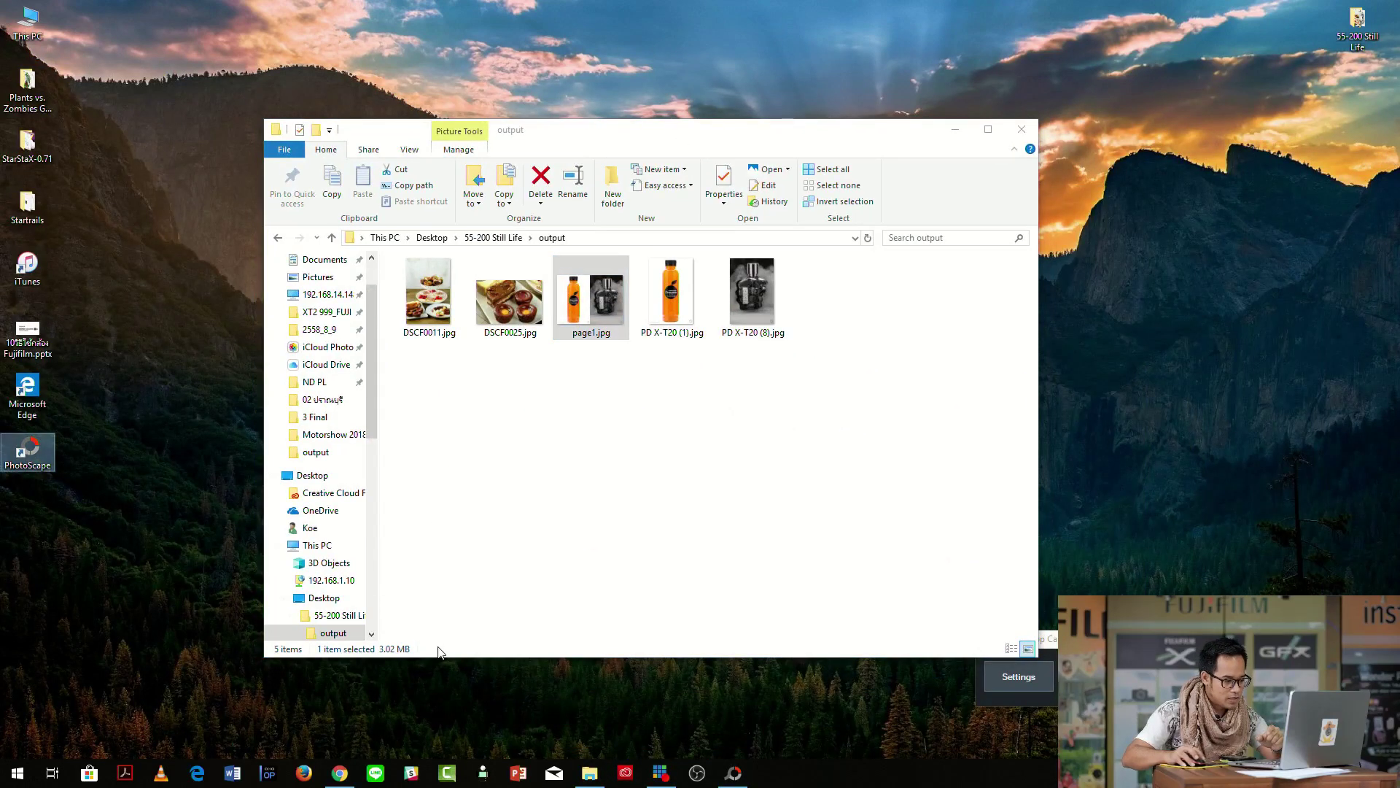
left_click(729, 772)
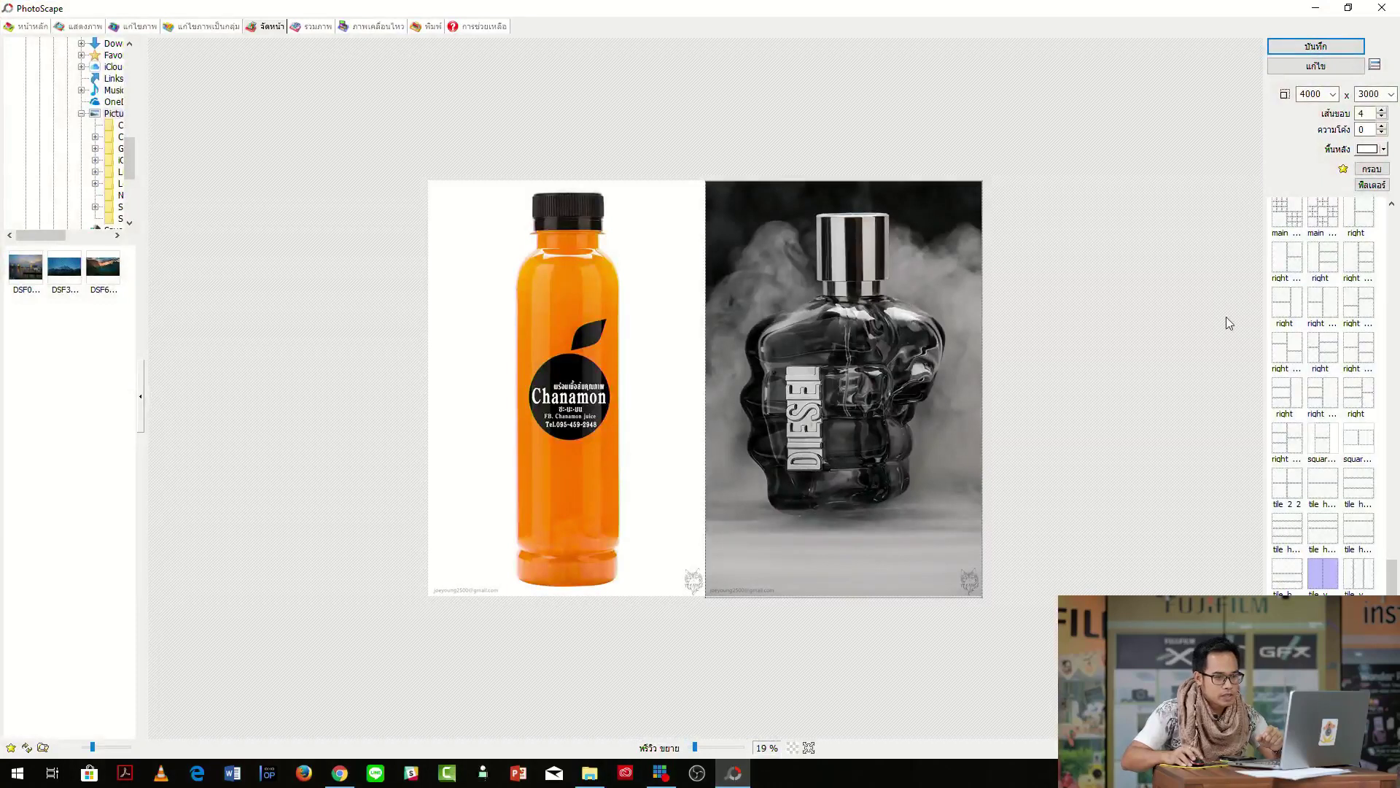
Make the page background black and reduce the border to 0.
left_click(1383, 149)
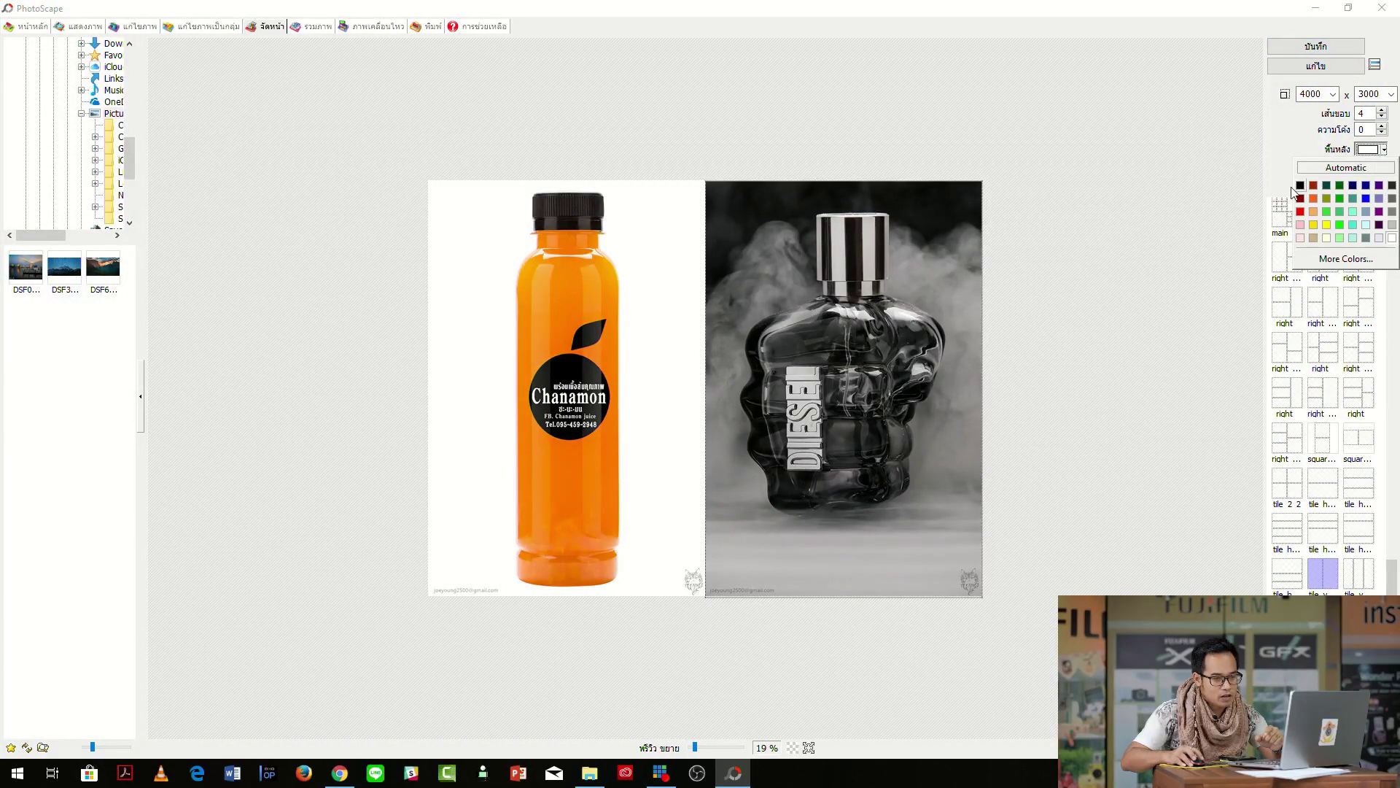
left_click(1301, 187)
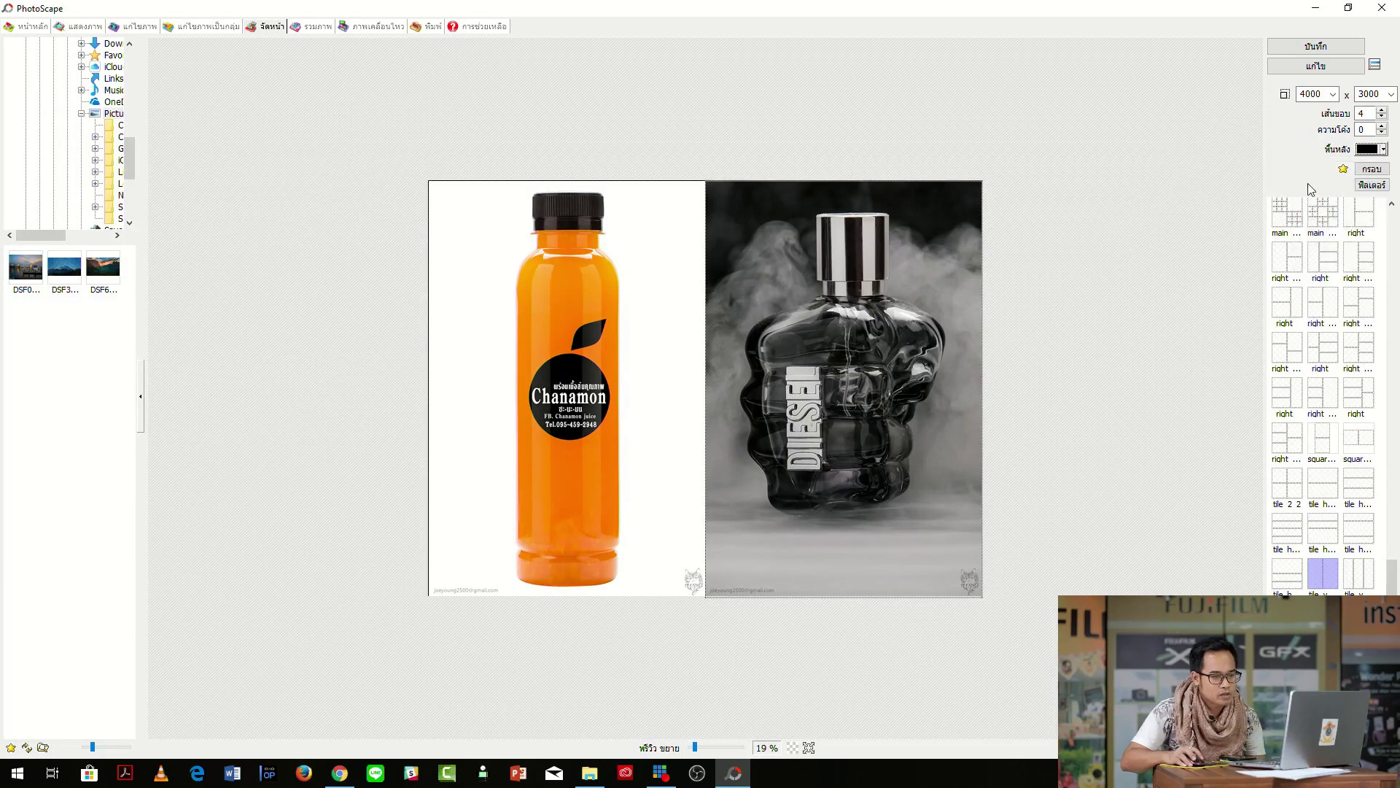
left_click(1381, 117)
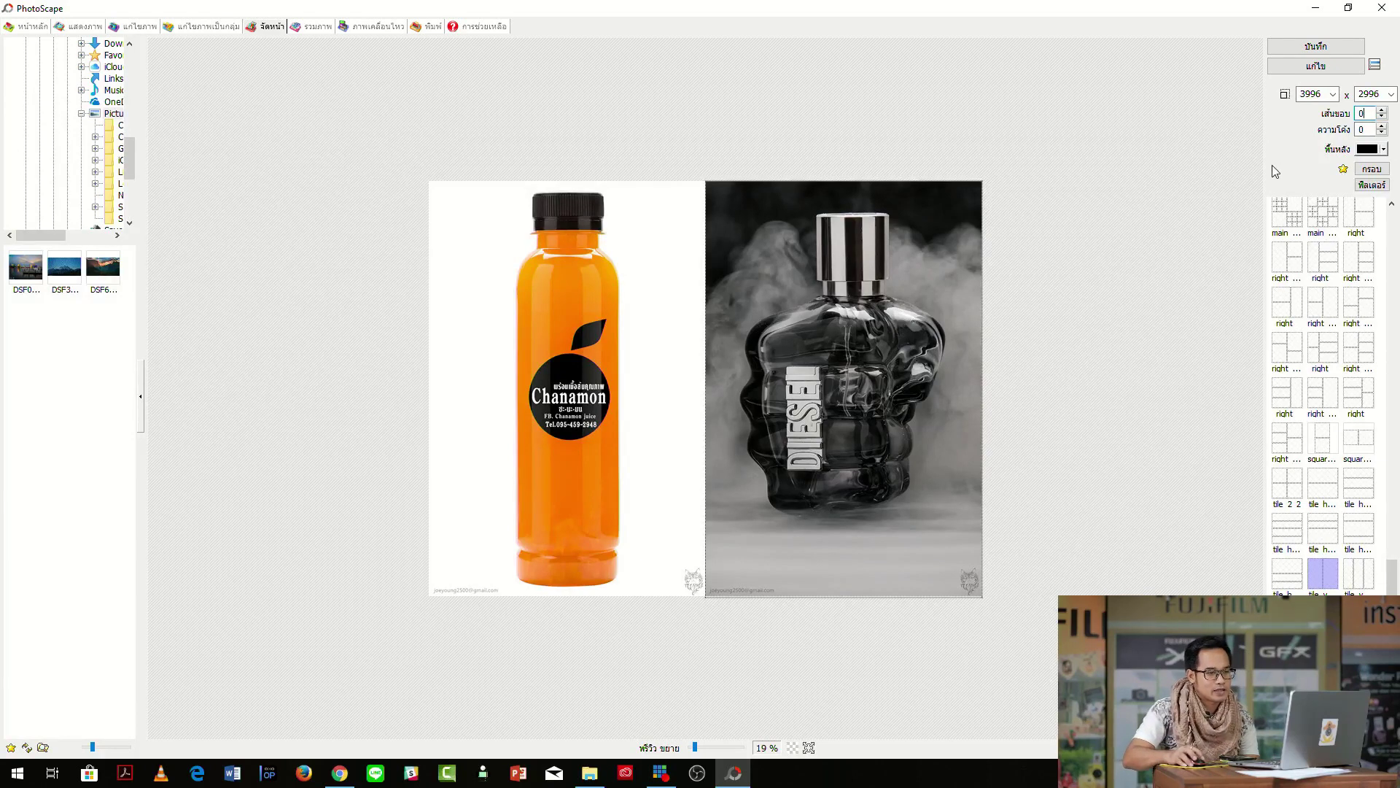
Save the page as page2.jpg, minimize PhotoScape and open page1.jpg for comparison.
left_click(1310, 49)
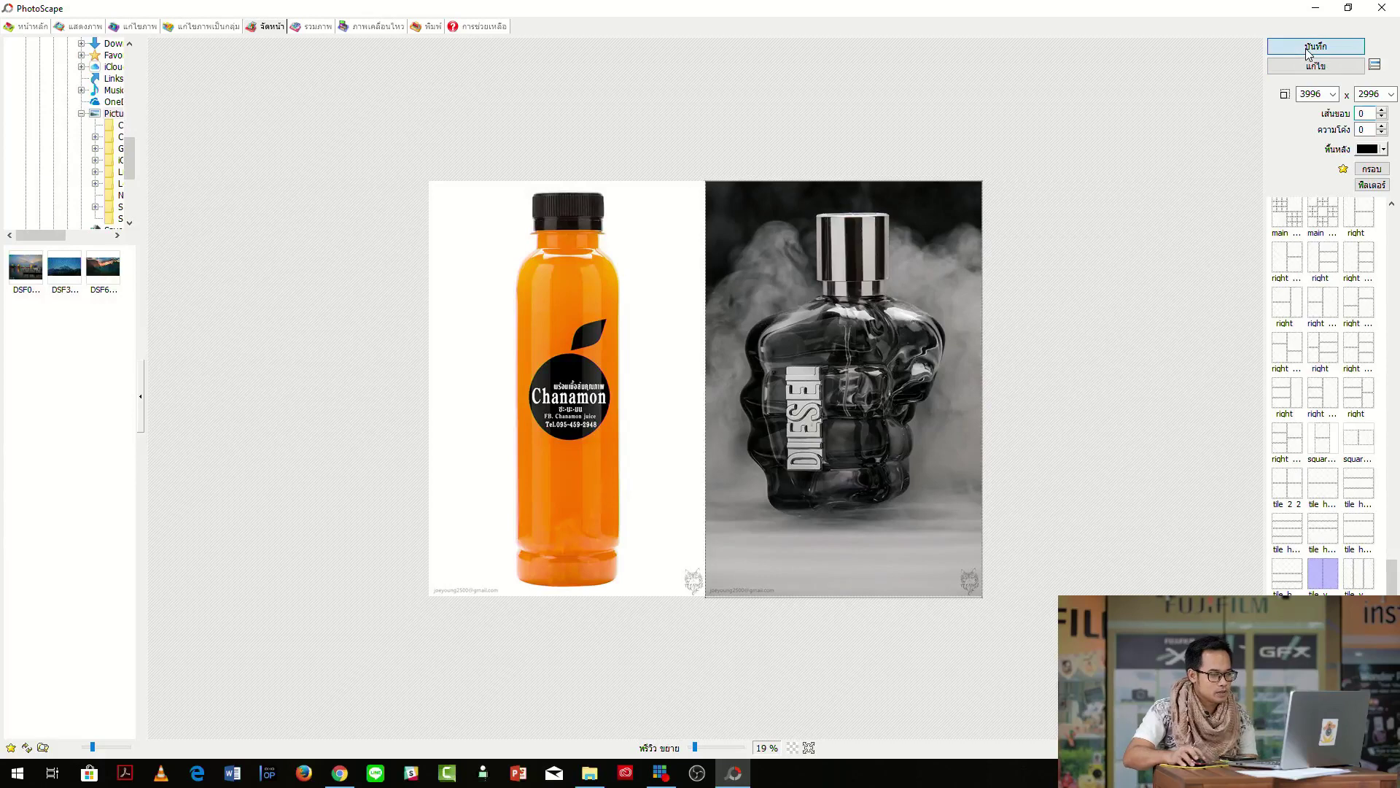
left_click(831, 514)
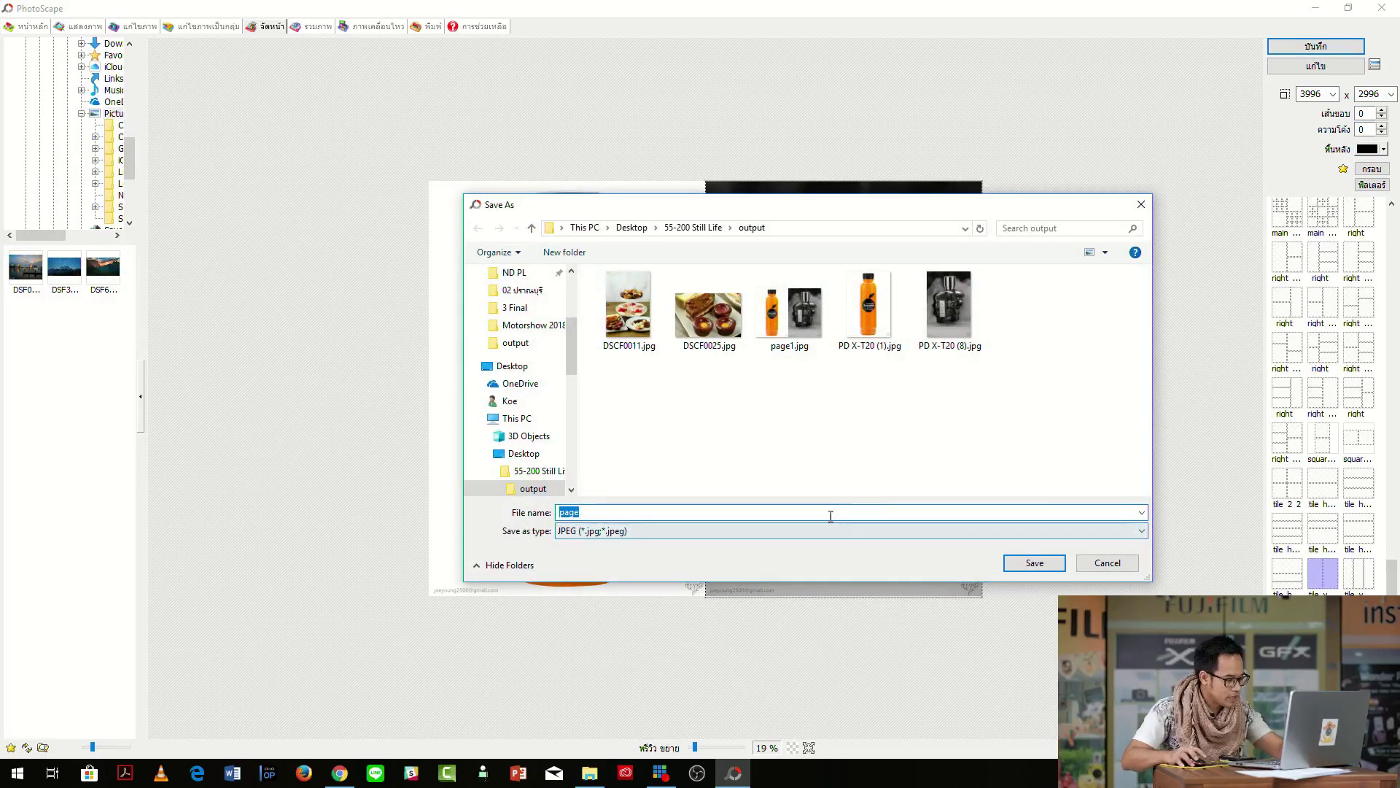
type("2")
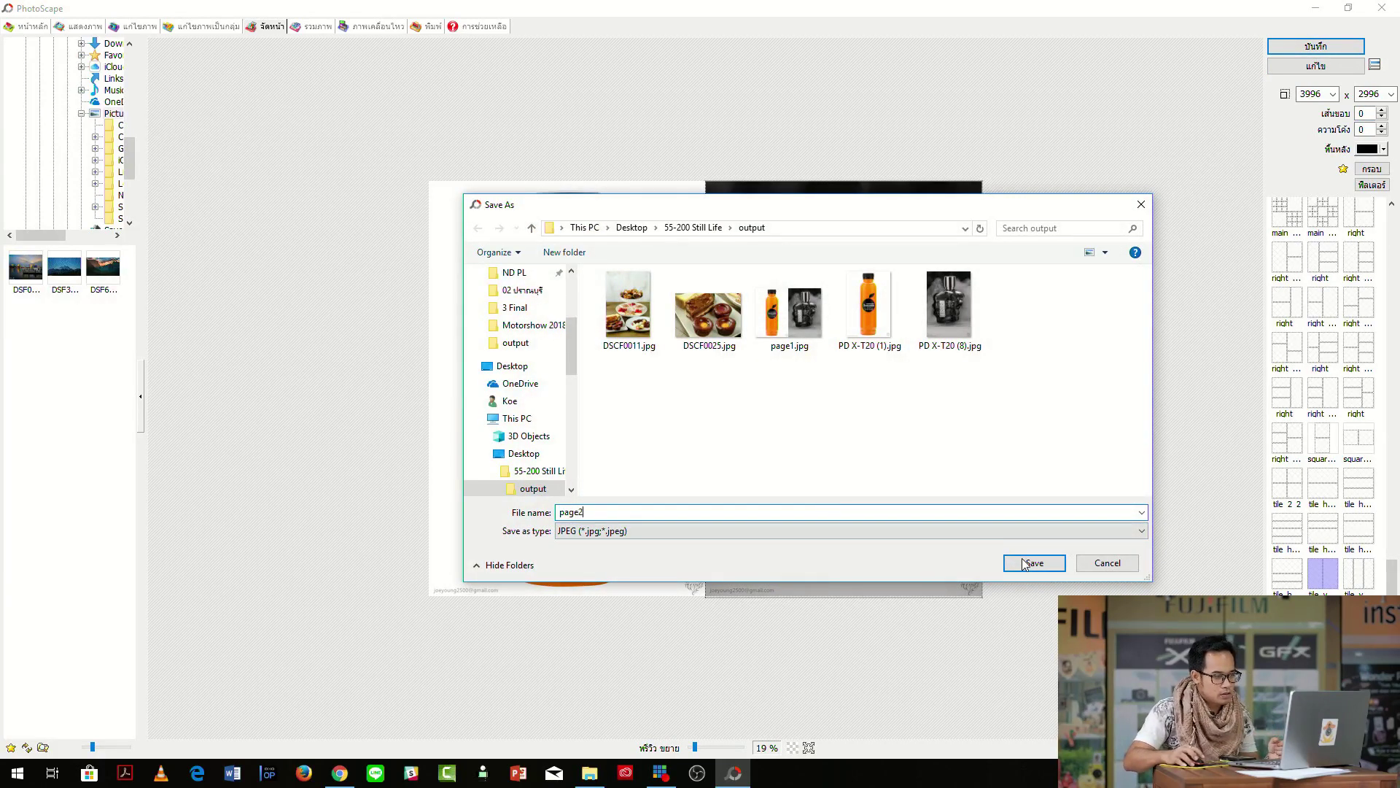
left_click(1031, 564)
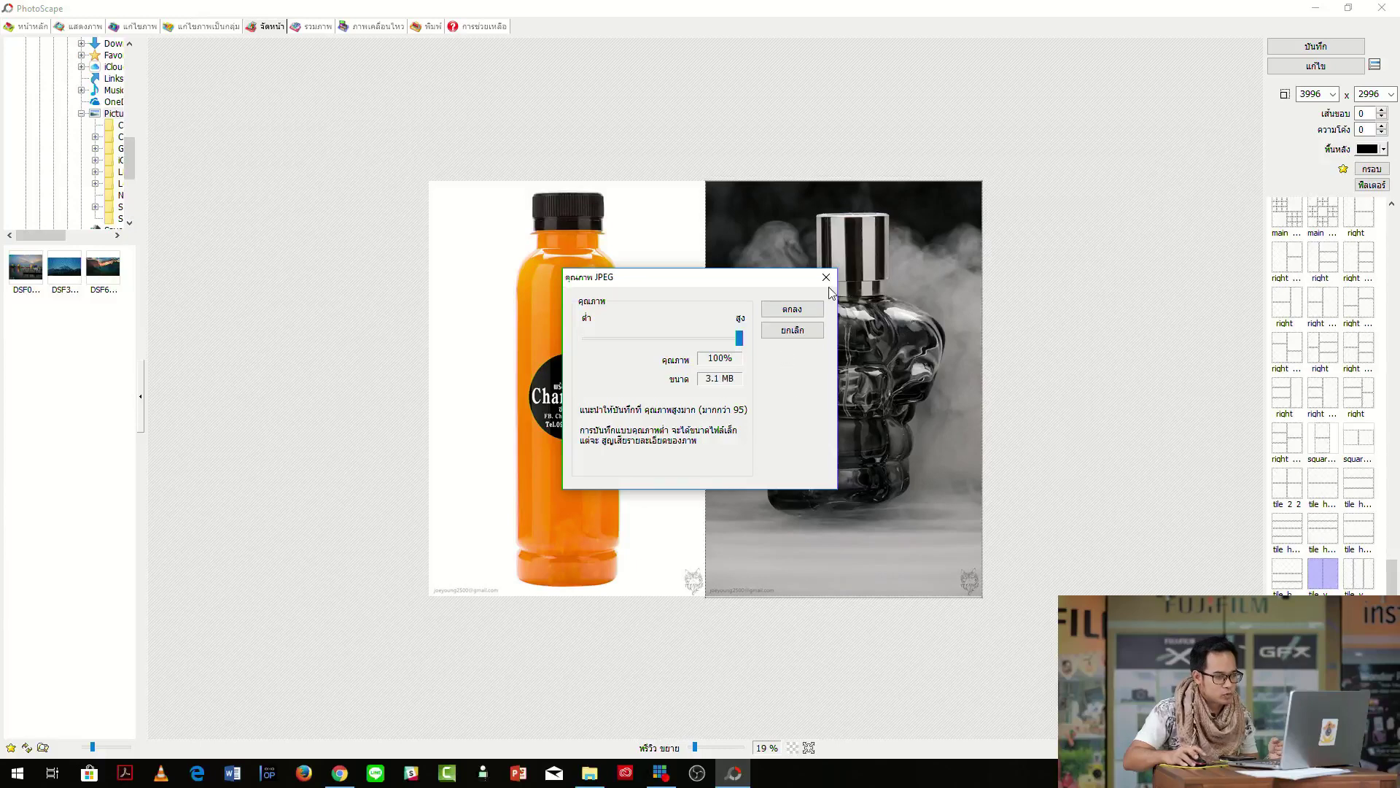
left_click(792, 309)
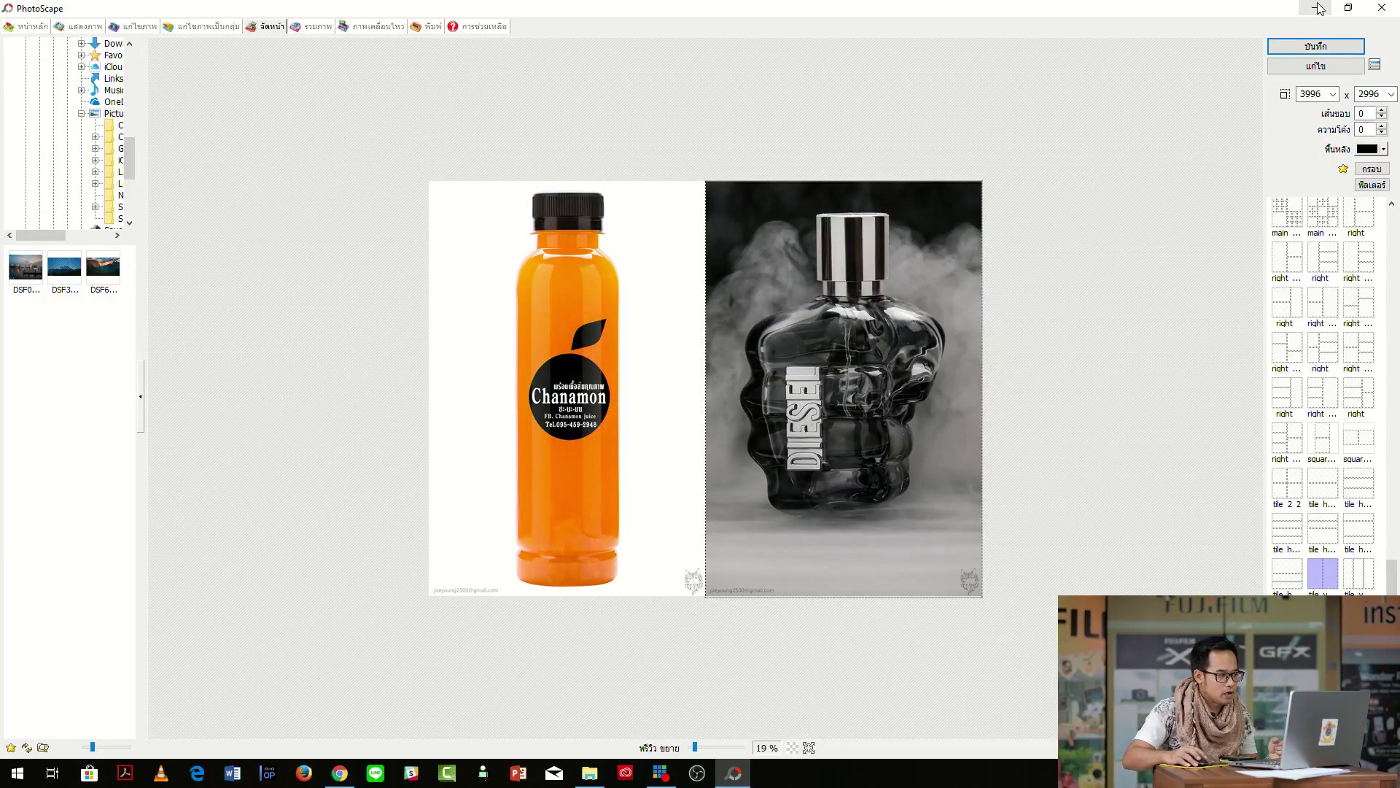
left_click(1316, 8)
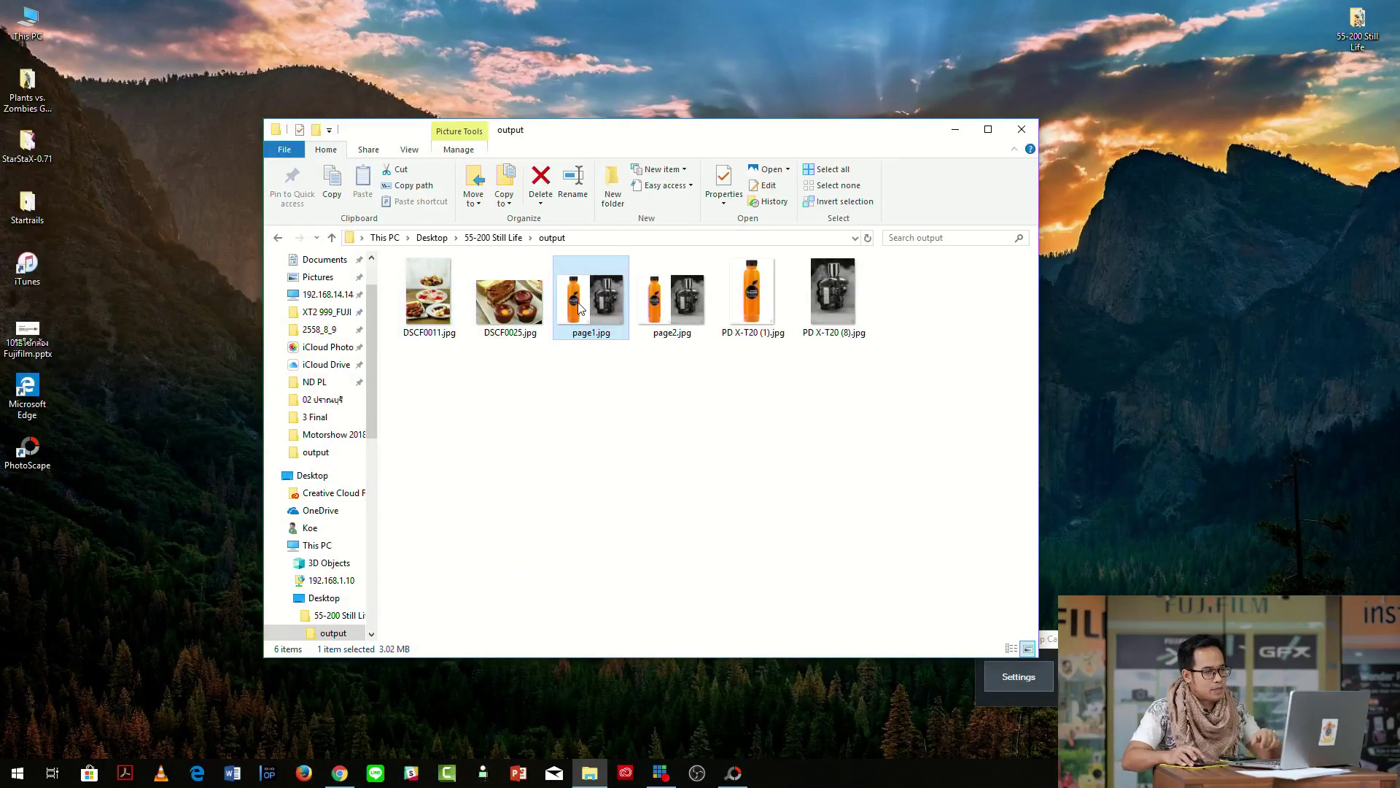
double_click(579, 308)
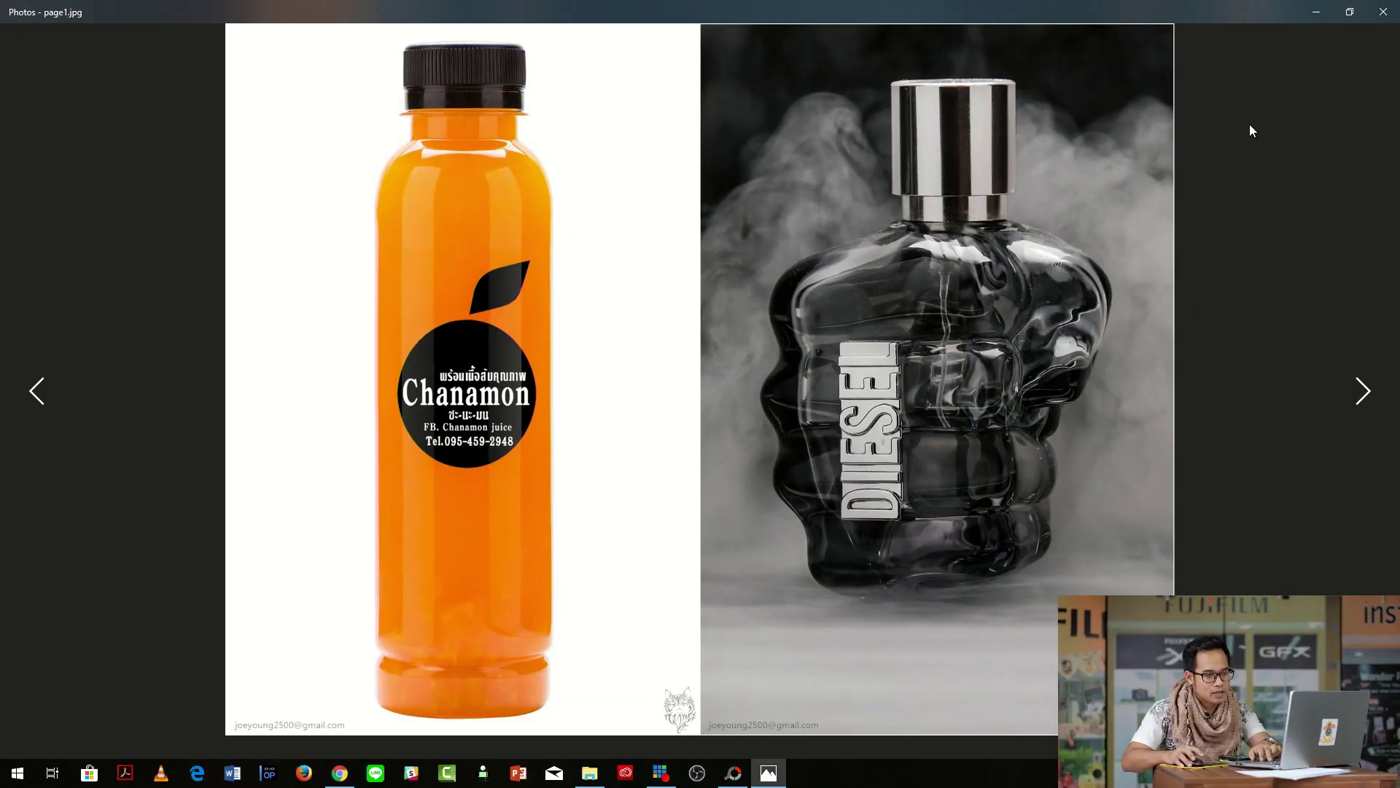
View page2.jpg in Photos, close the viewer and bring PhotoScape back to the front.
key("Right")
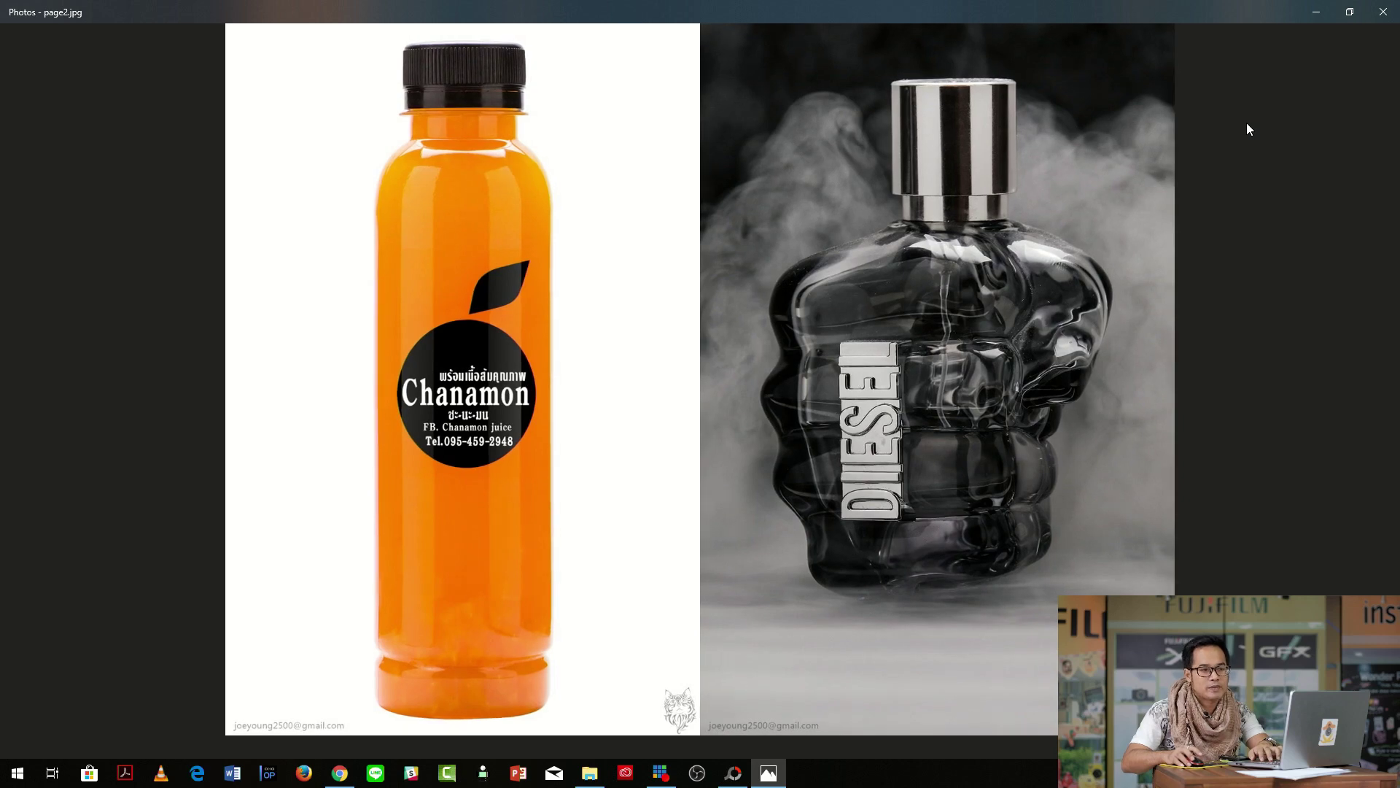
left_click(1383, 12)
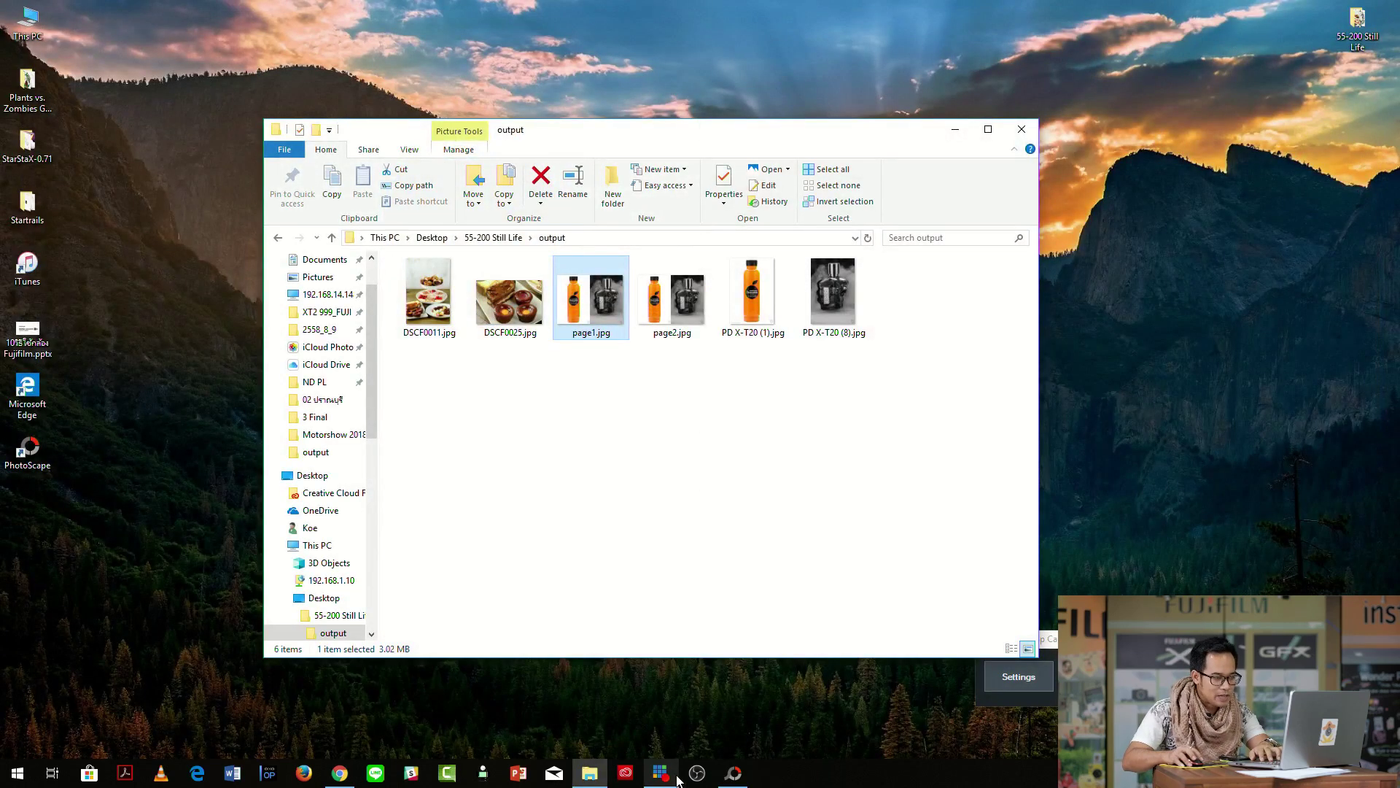
left_click(734, 773)
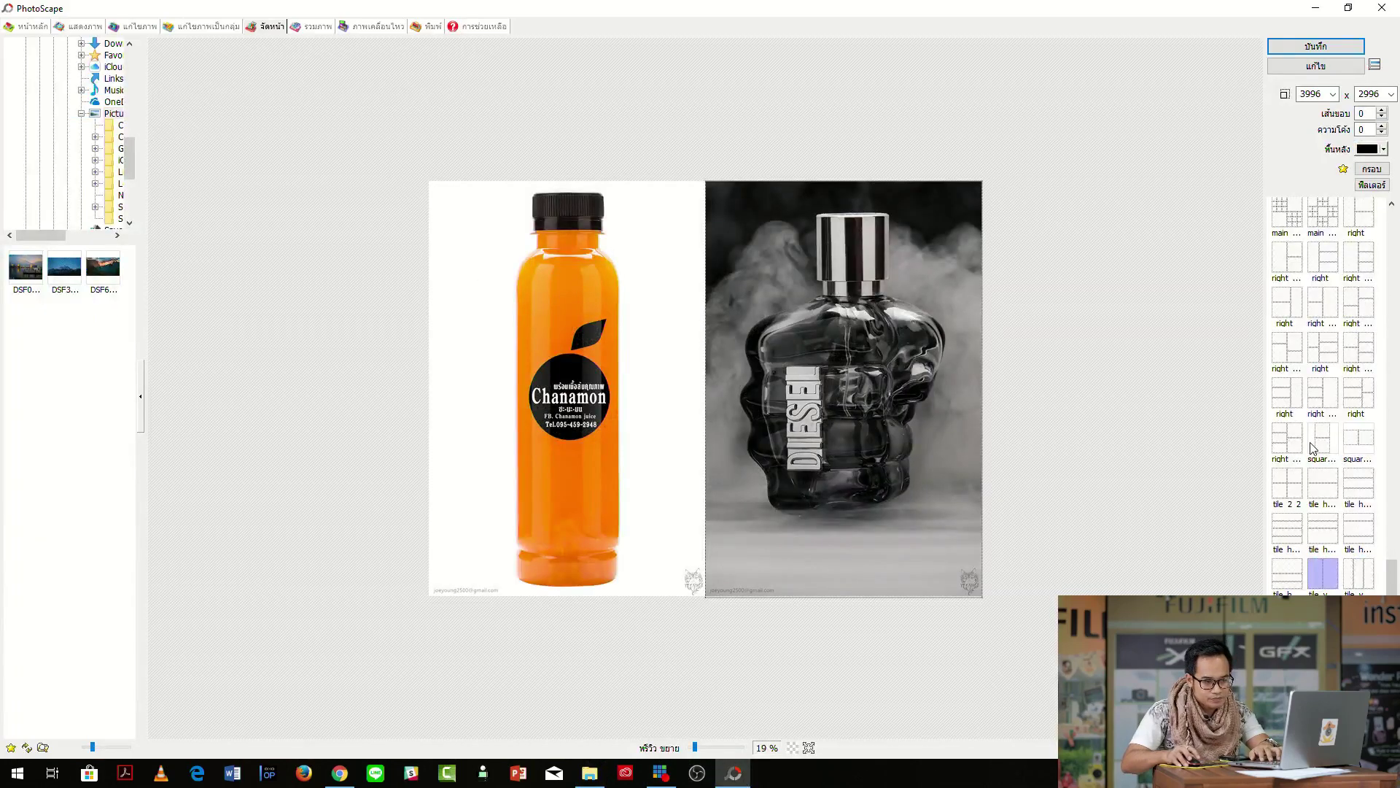
Try several multi-cell grid templates and set the page background to white.
left_click_drag(1392, 578, 1396, 521)
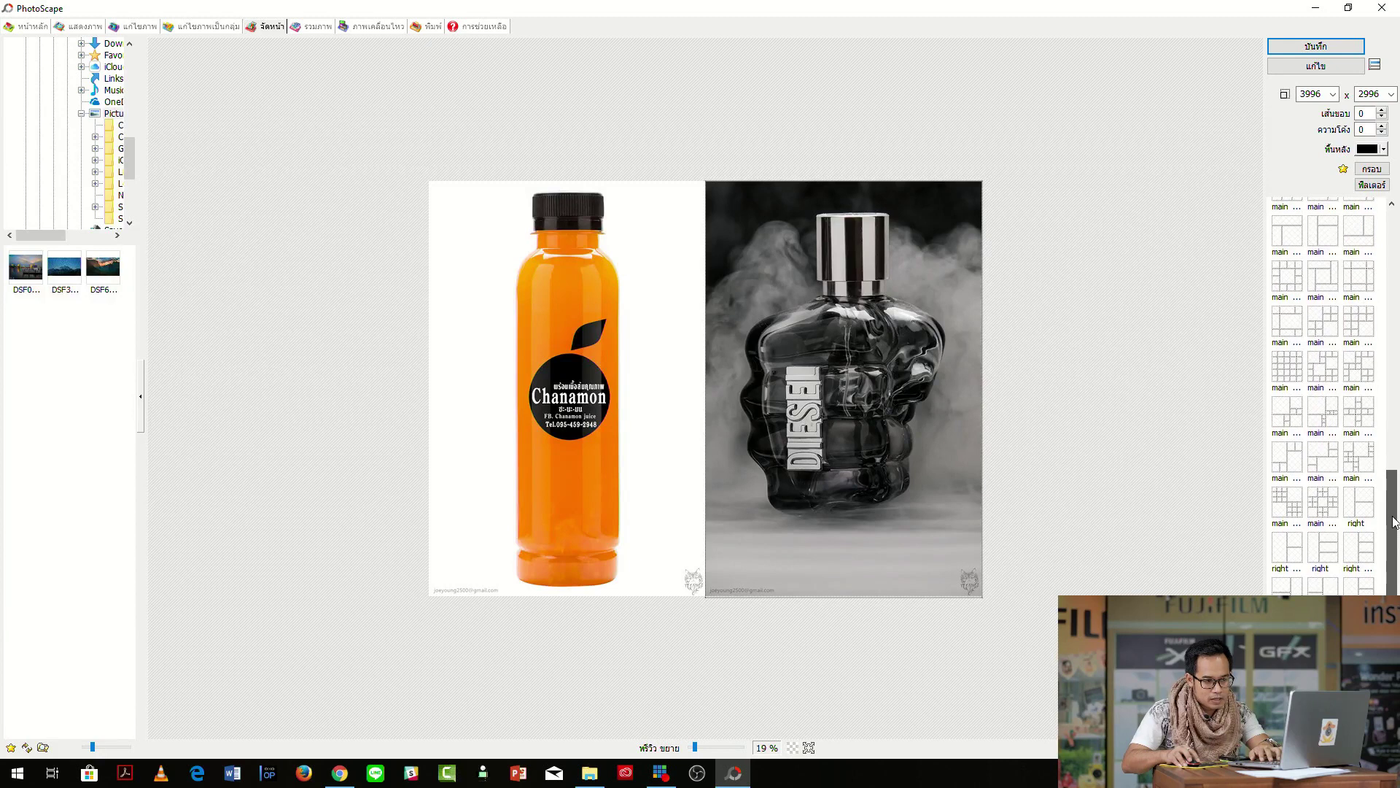
left_click(1329, 415)
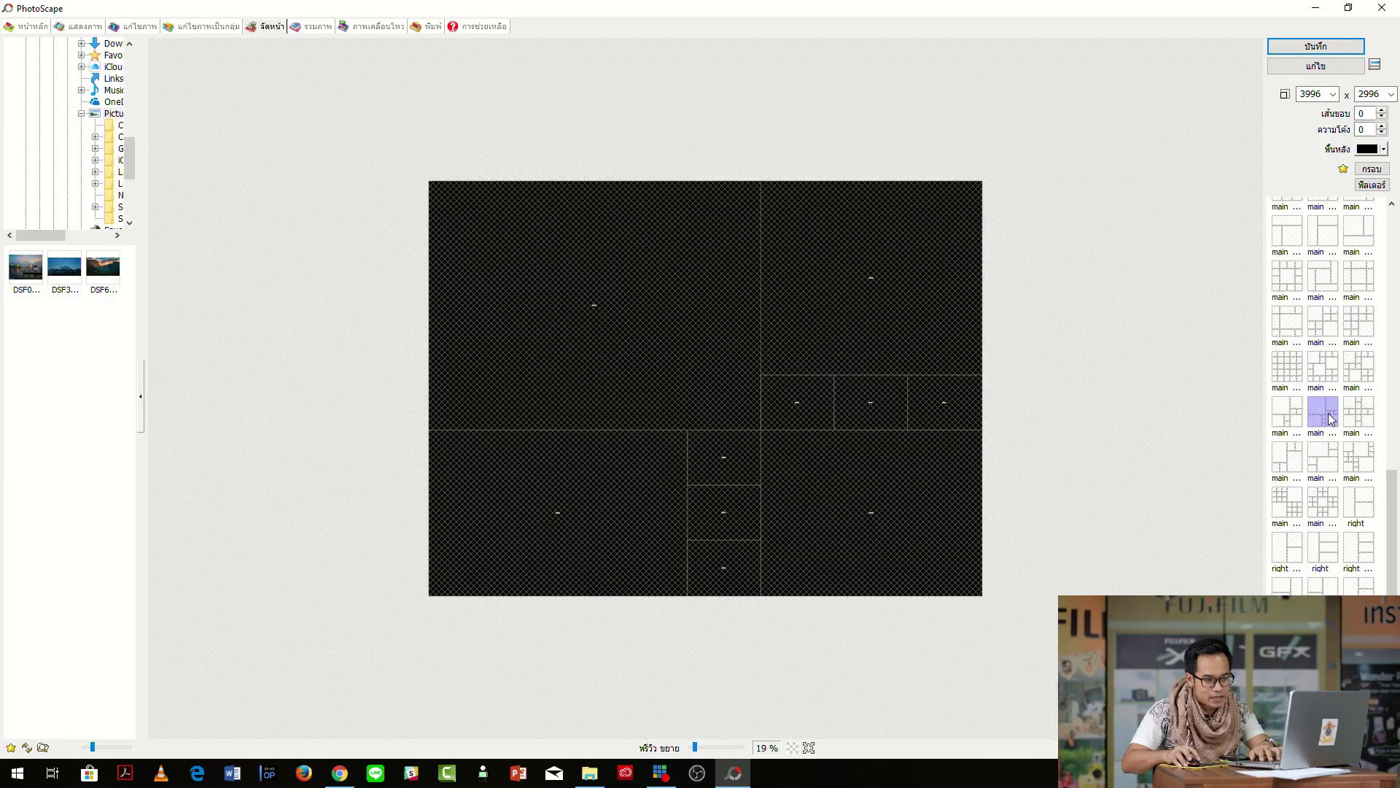
left_click(1324, 460)
left_click(1326, 505)
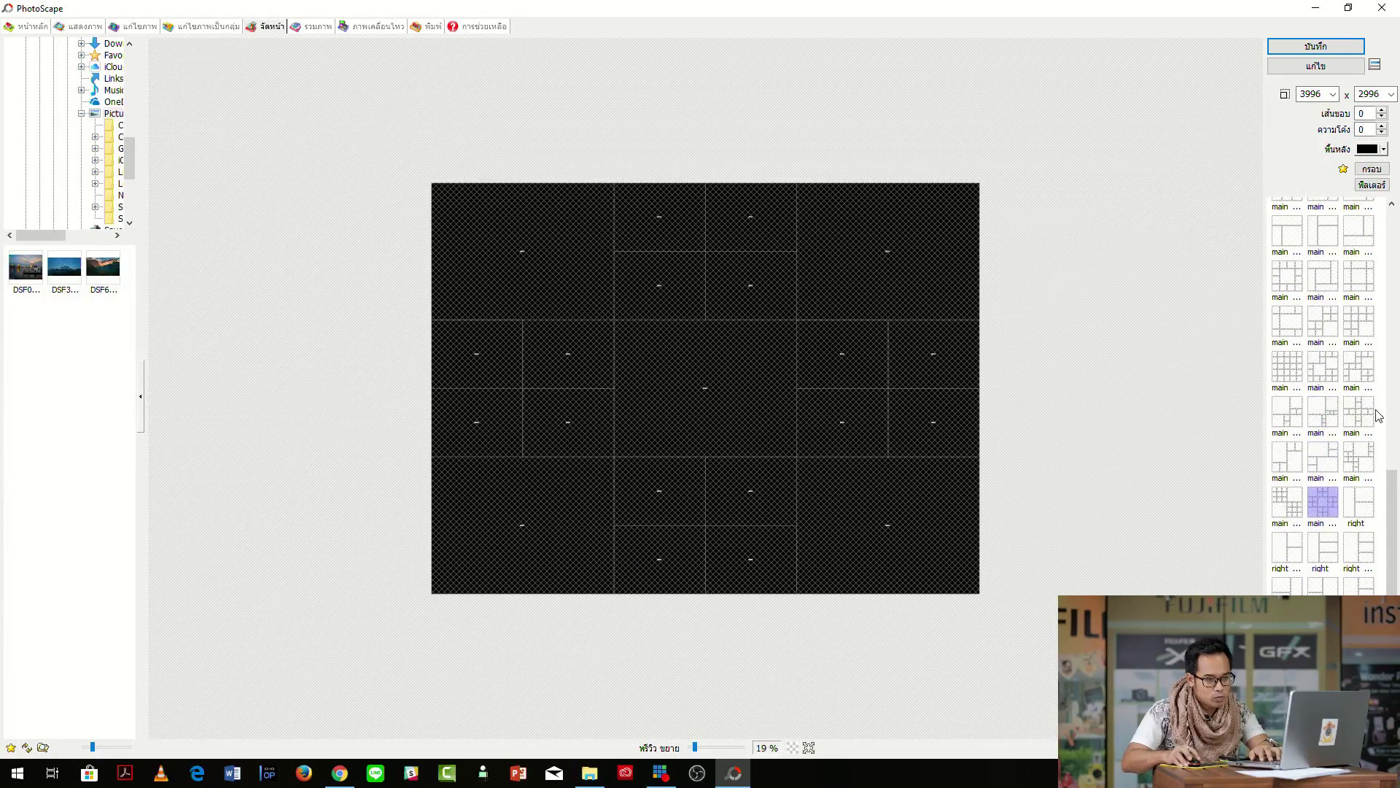
left_click(1383, 150)
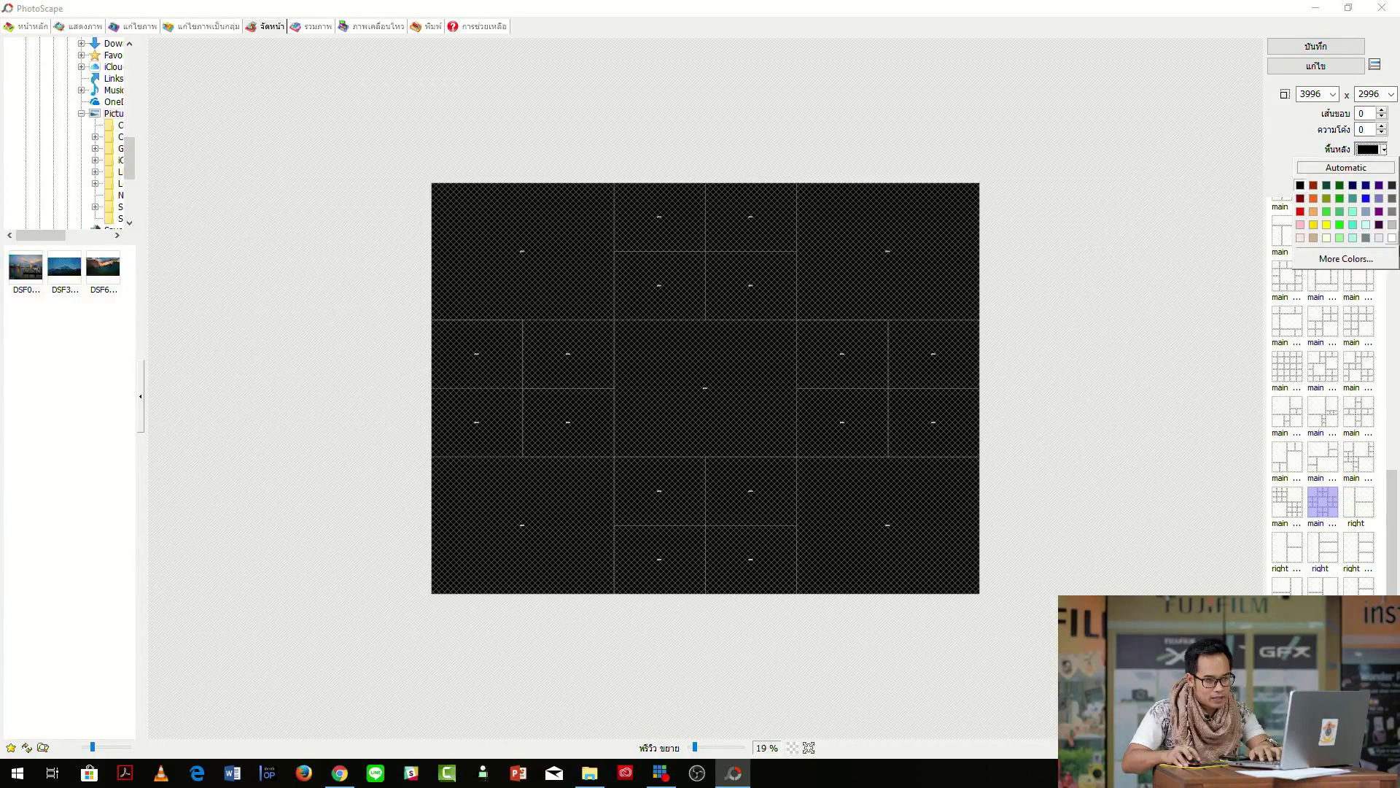
left_click(1392, 239)
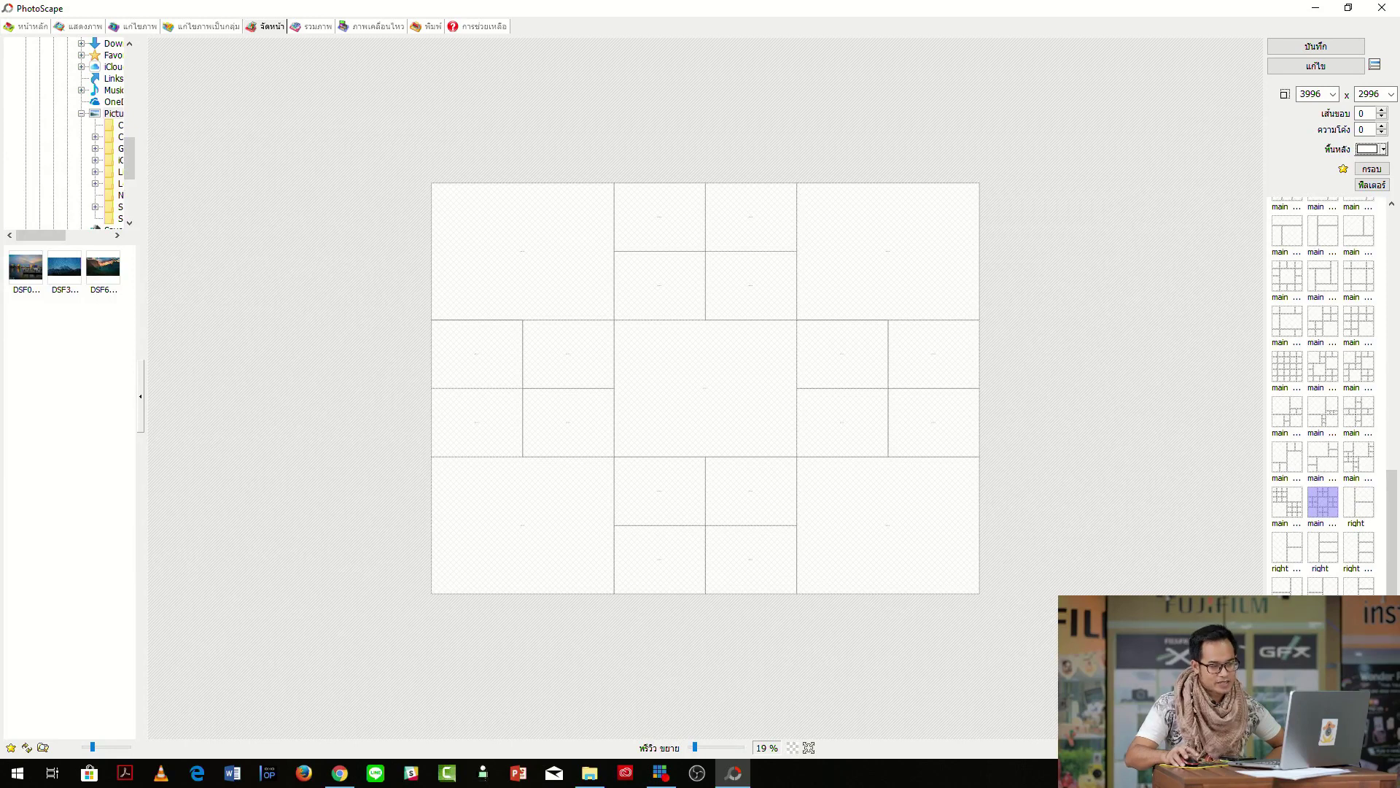
left_click(1358, 585)
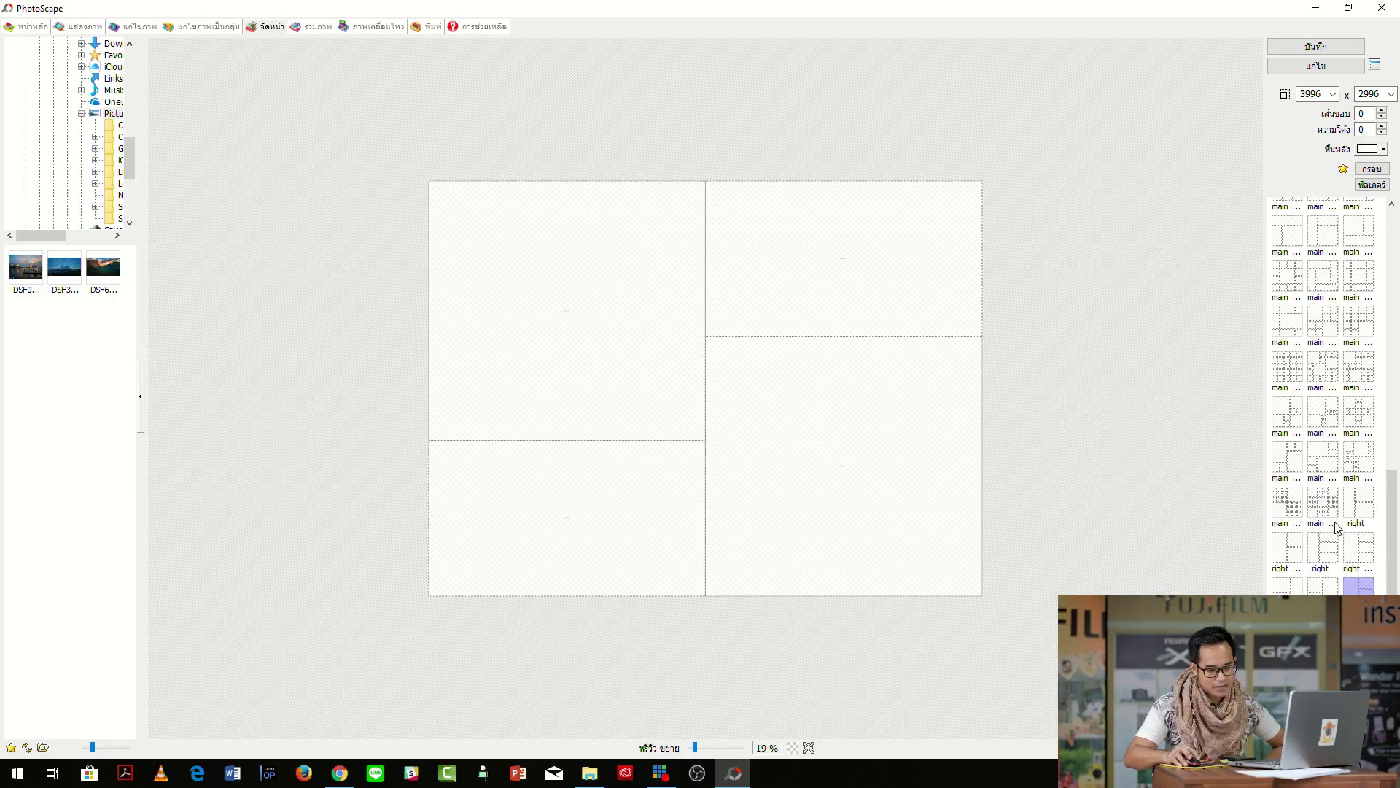
Choose the 3x2 six-cell grid template for the page.
scroll(1364, 547, "up", 3)
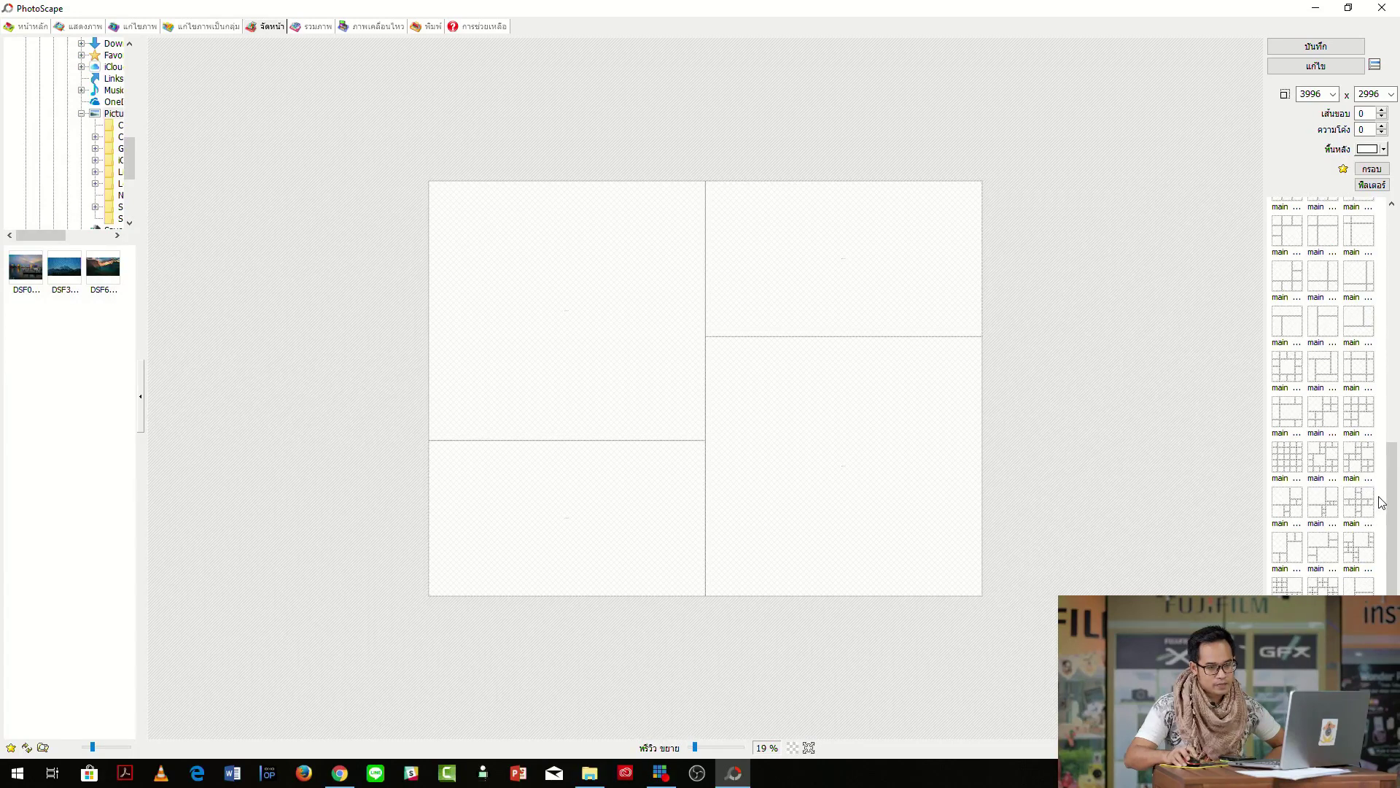
scroll(1378, 506, "up", 4)
scroll(1381, 503, "up", 3)
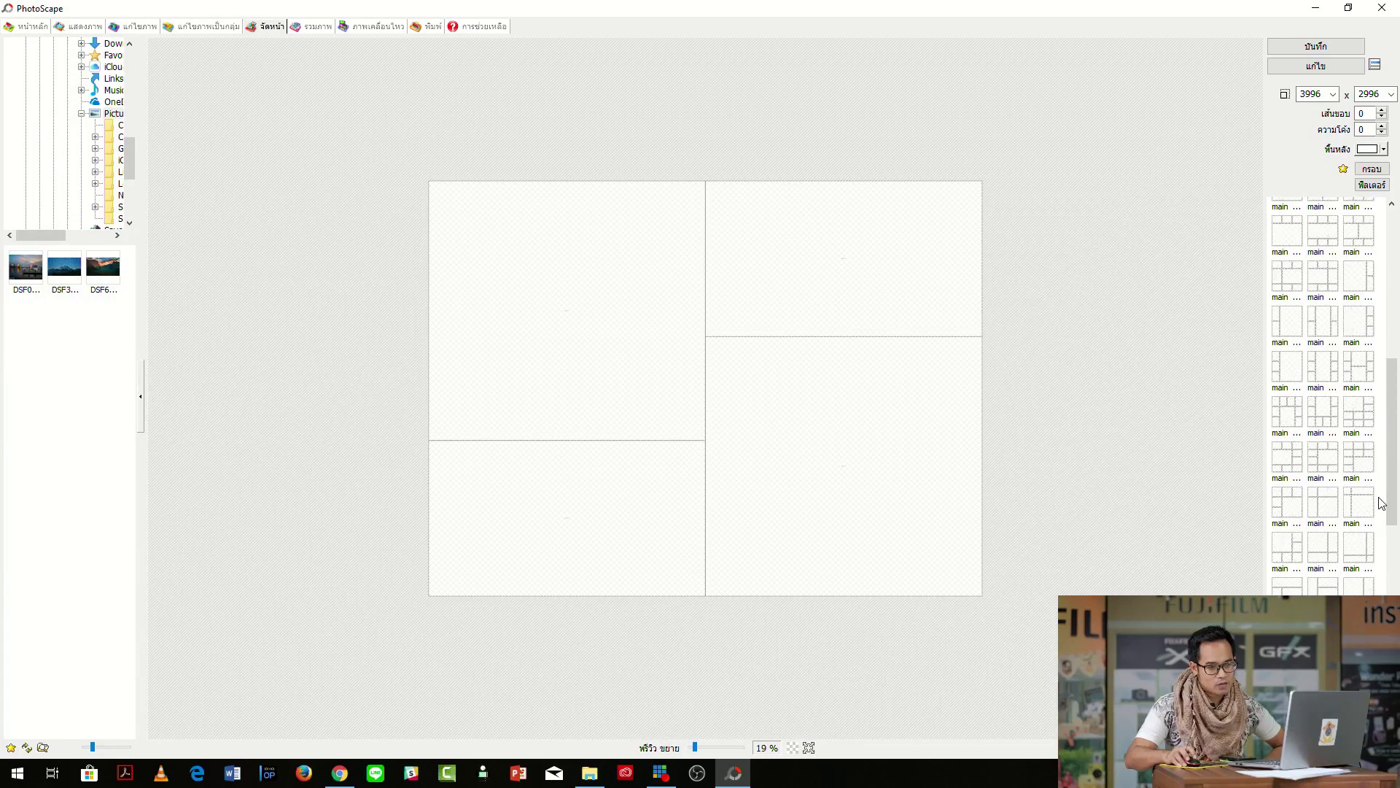
scroll(1378, 502, "up", 5)
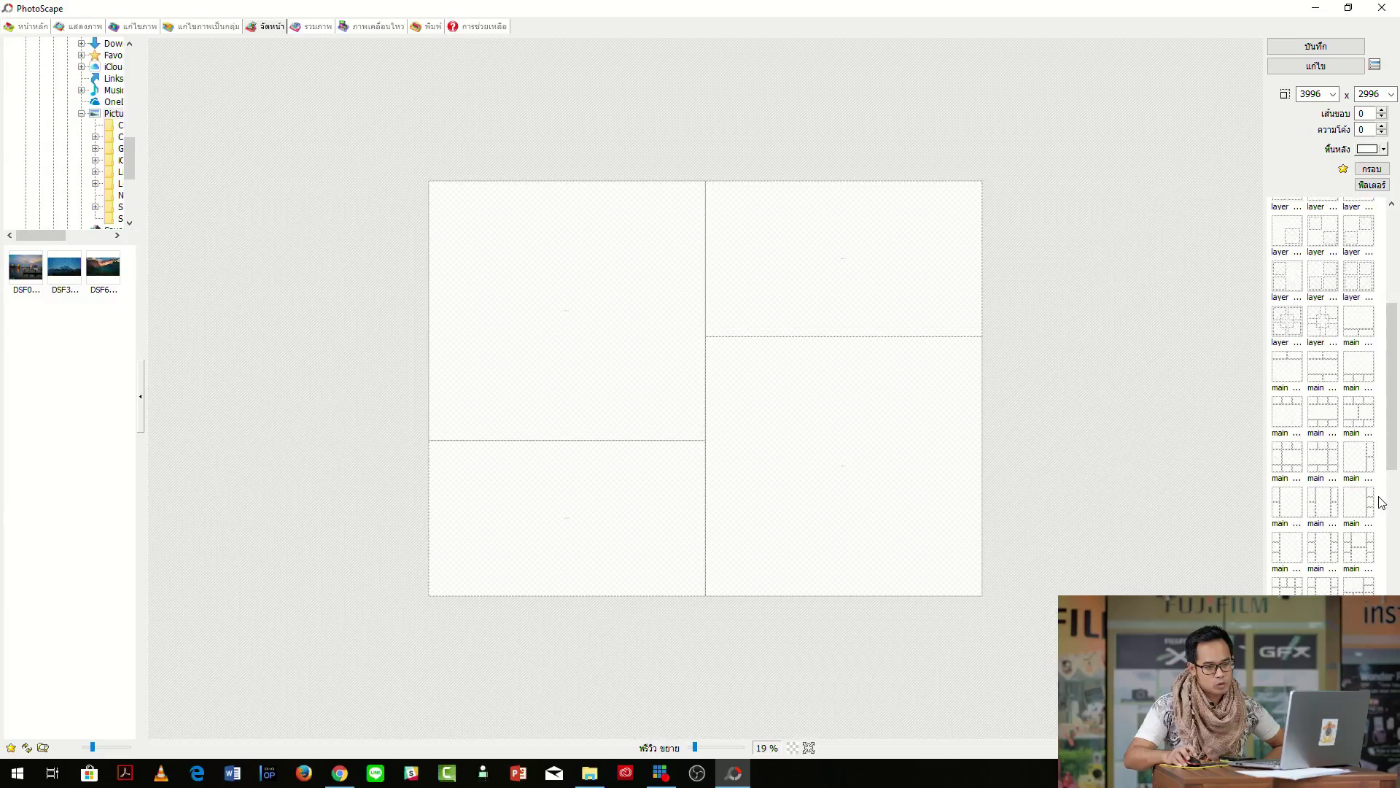
scroll(1346, 357, "up", 1)
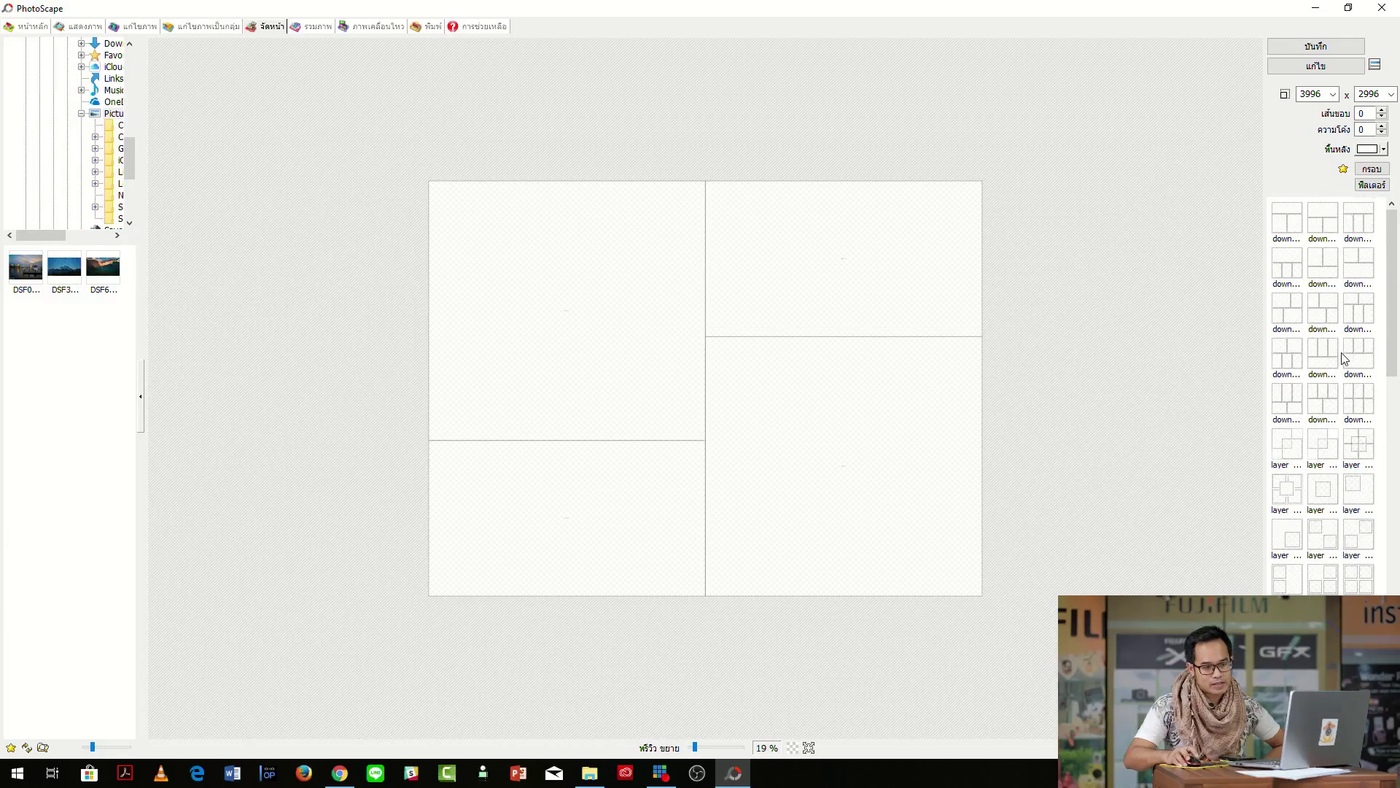
left_click(1360, 314)
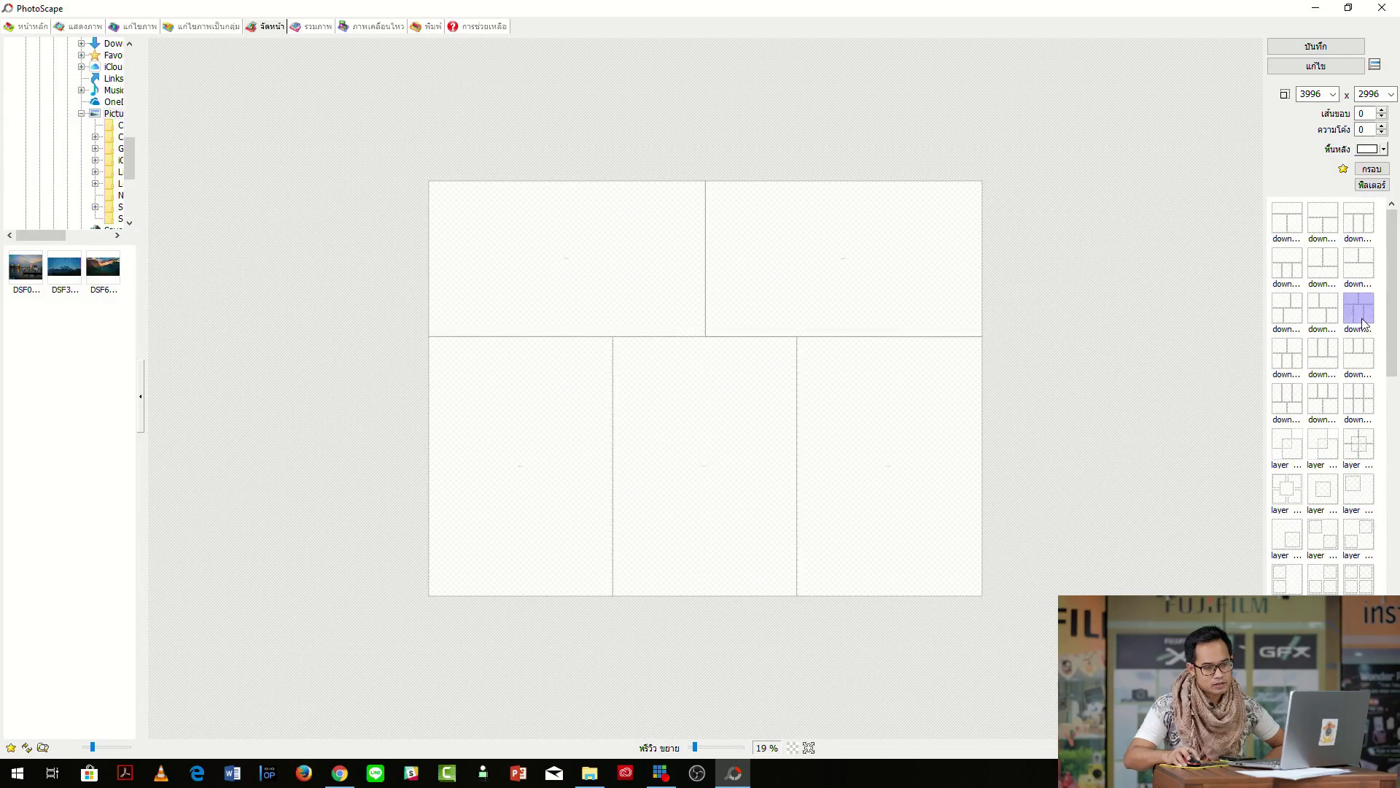
left_click(1358, 401)
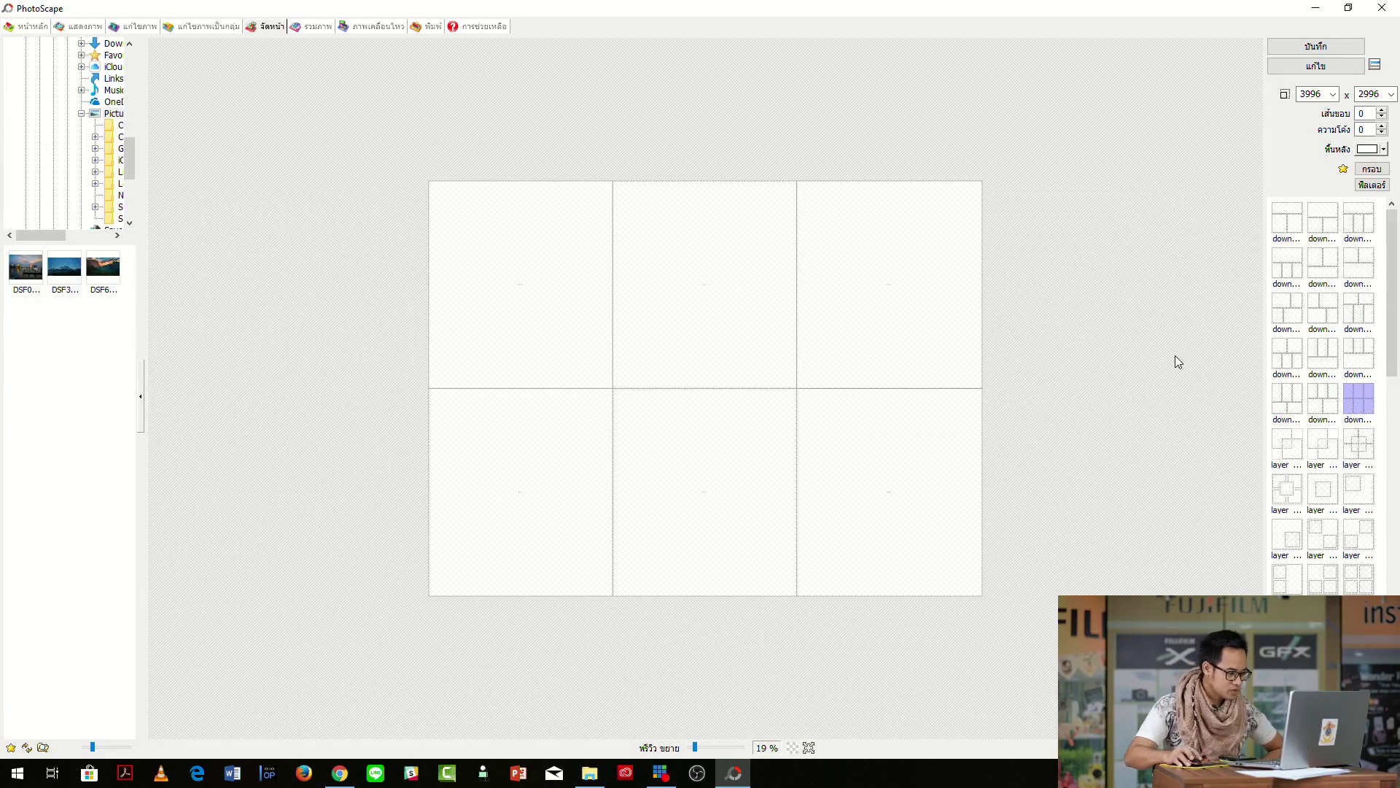
Fill the cells with DSCF0011, DSCF0025, the bottle, perfume, page2.jpg and page1.jpg images.
left_click(592, 776)
left_click_drag(605, 130, 1210, 261)
left_click_drag(1032, 427, 513, 295)
left_click_drag(1114, 430, 504, 503)
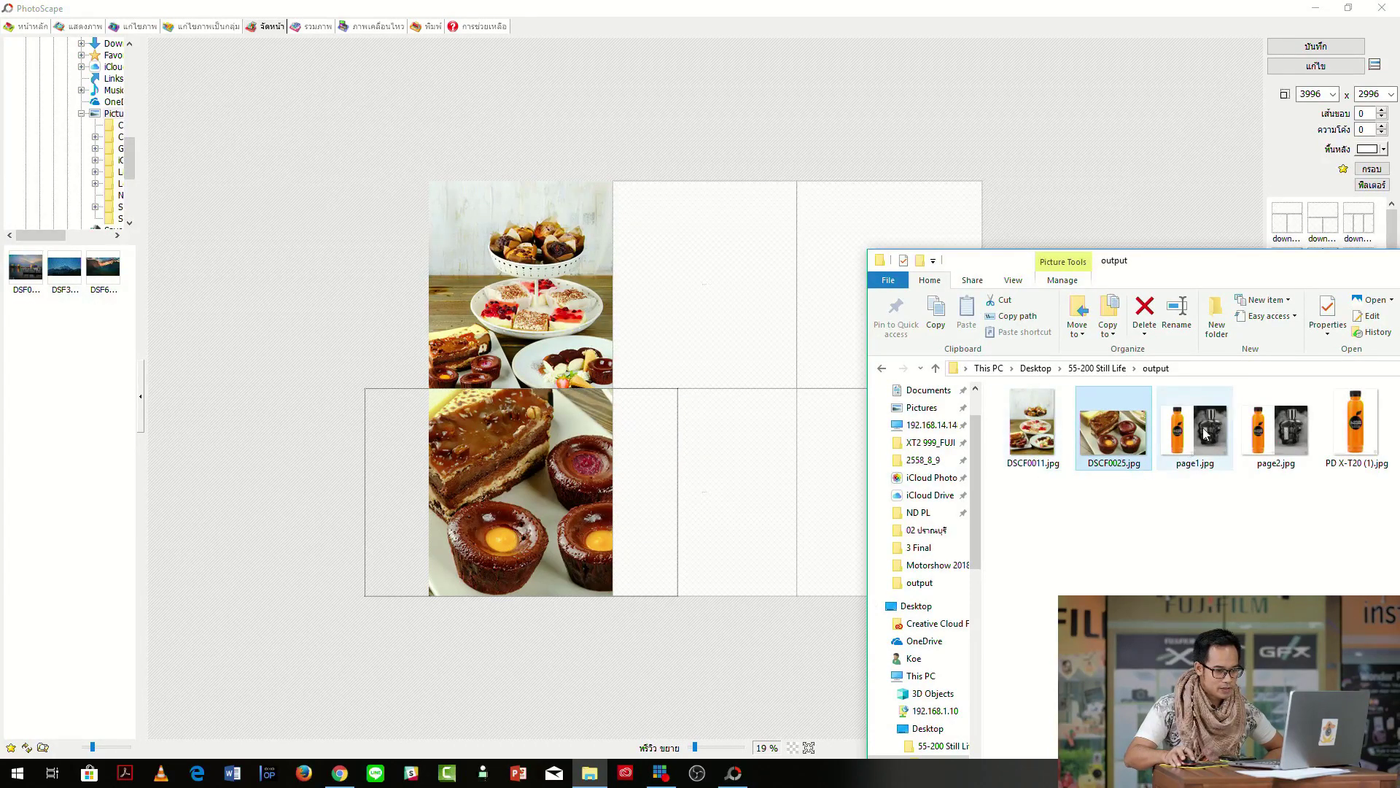
left_click_drag(1351, 450, 709, 303)
left_click_drag(1185, 260, 453, 293)
left_click_drag(671, 474, 937, 288)
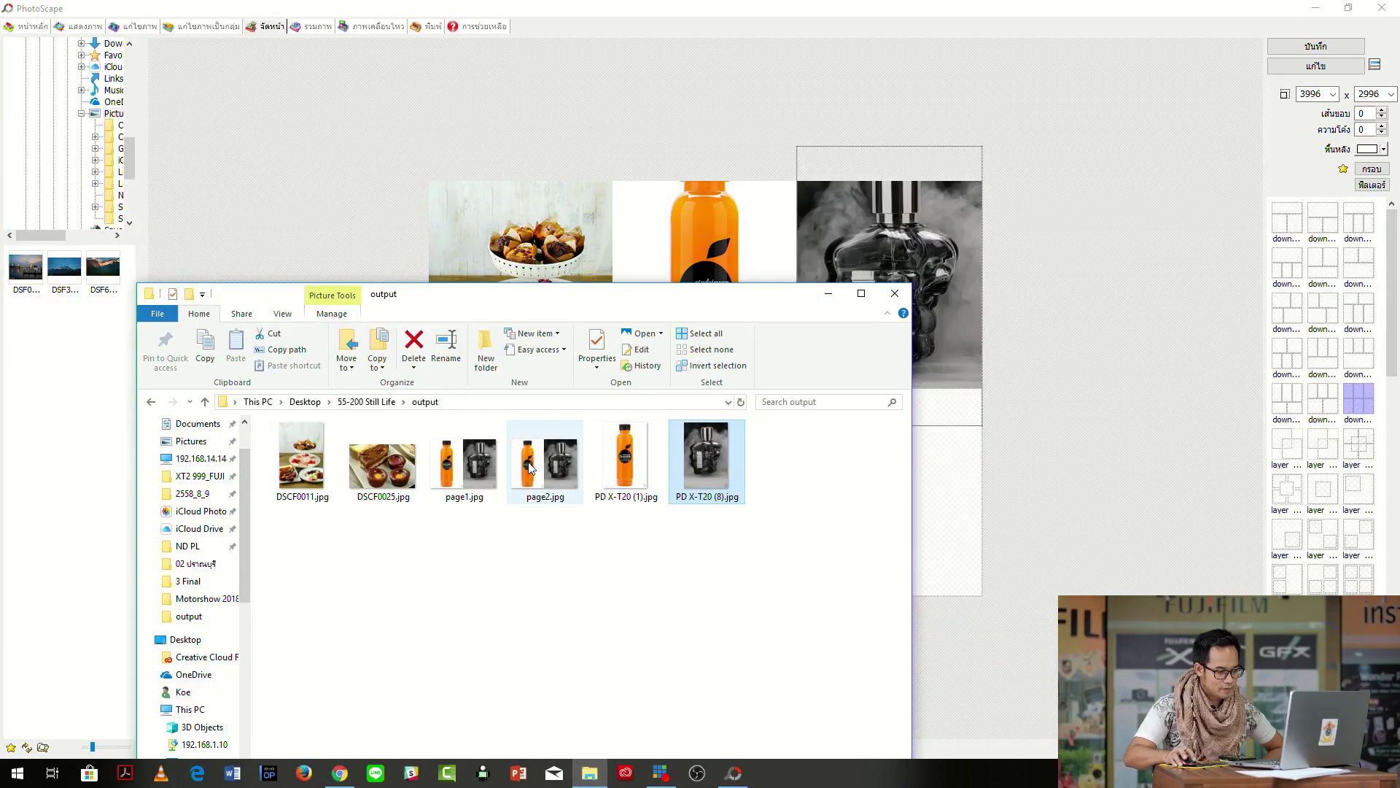
left_click_drag(550, 468, 942, 513)
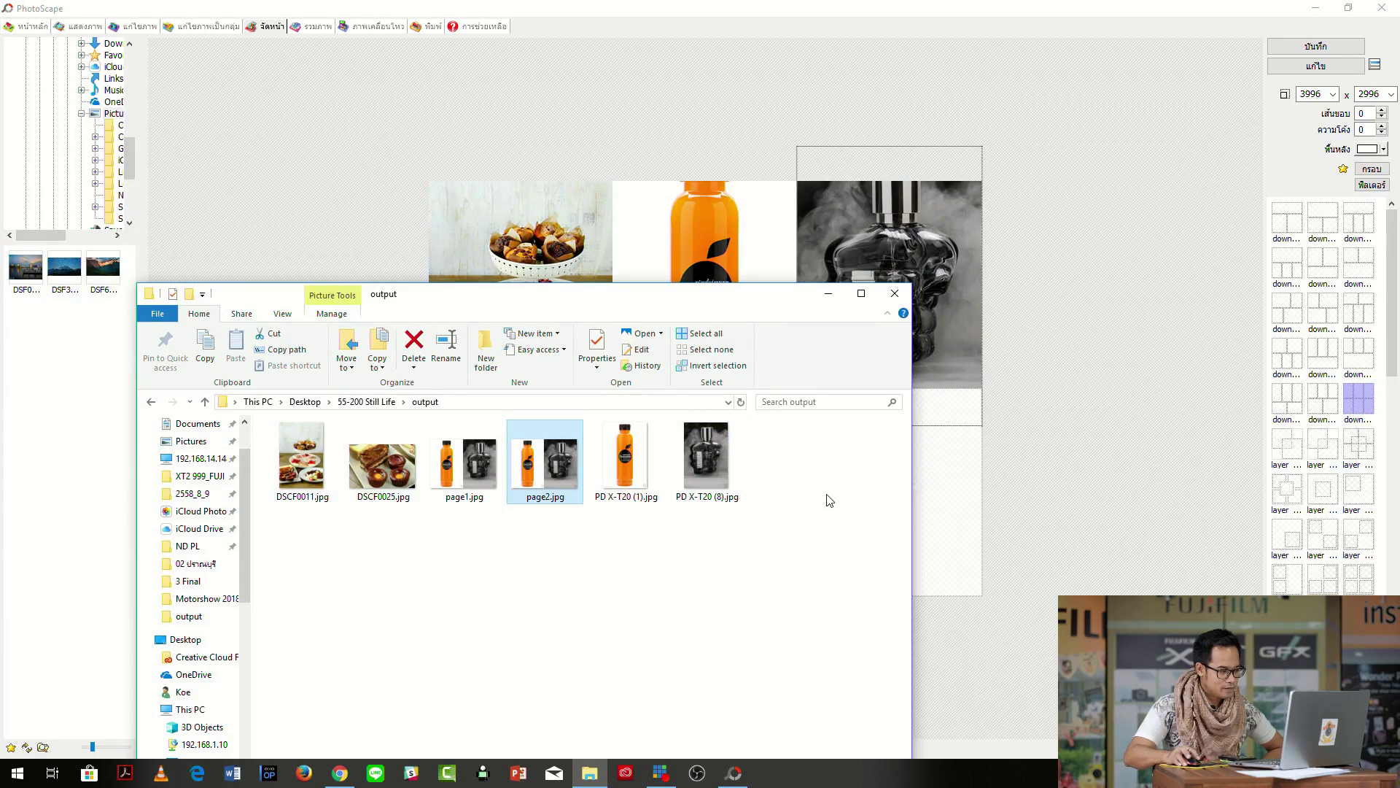
left_click_drag(456, 293, 1163, 366)
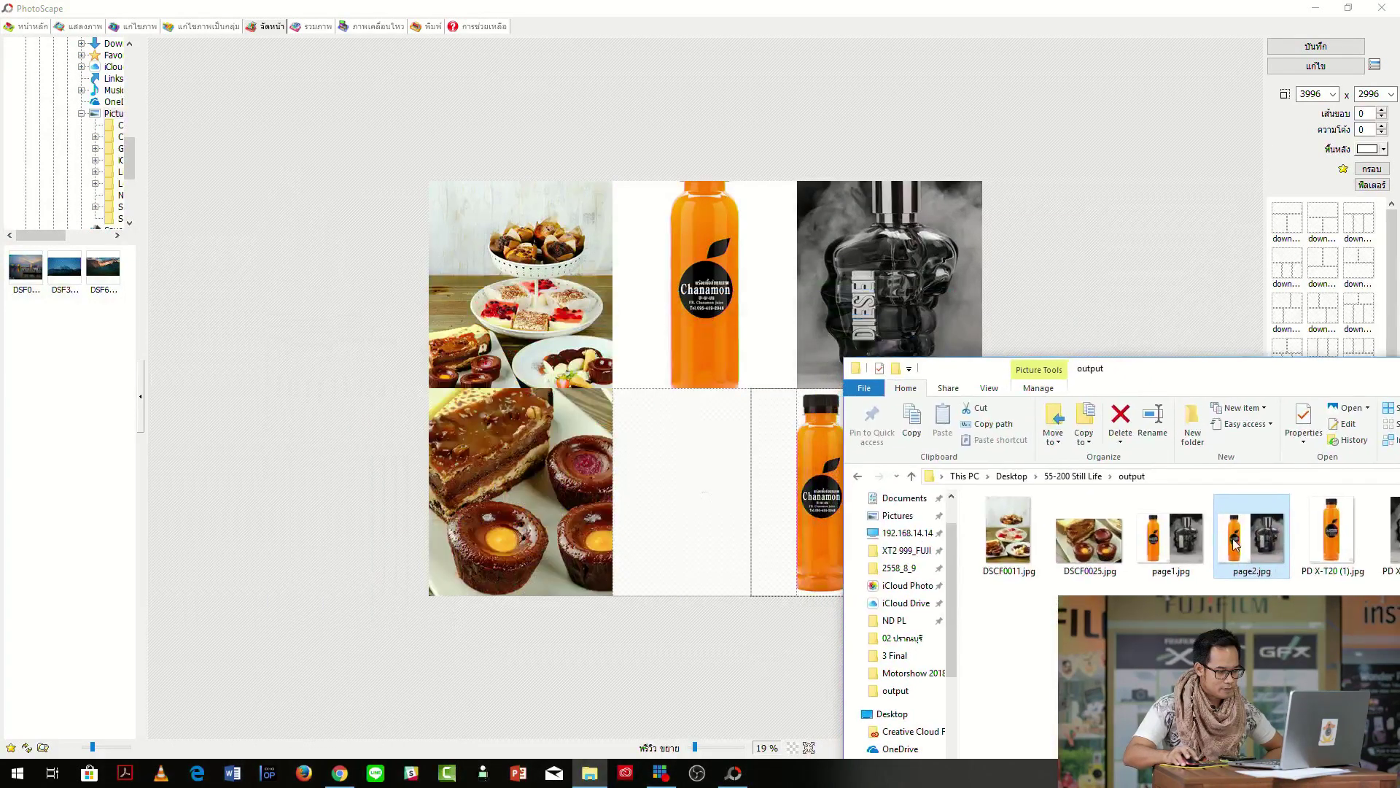
left_click(1176, 539)
left_click_drag(911, 467, 711, 496)
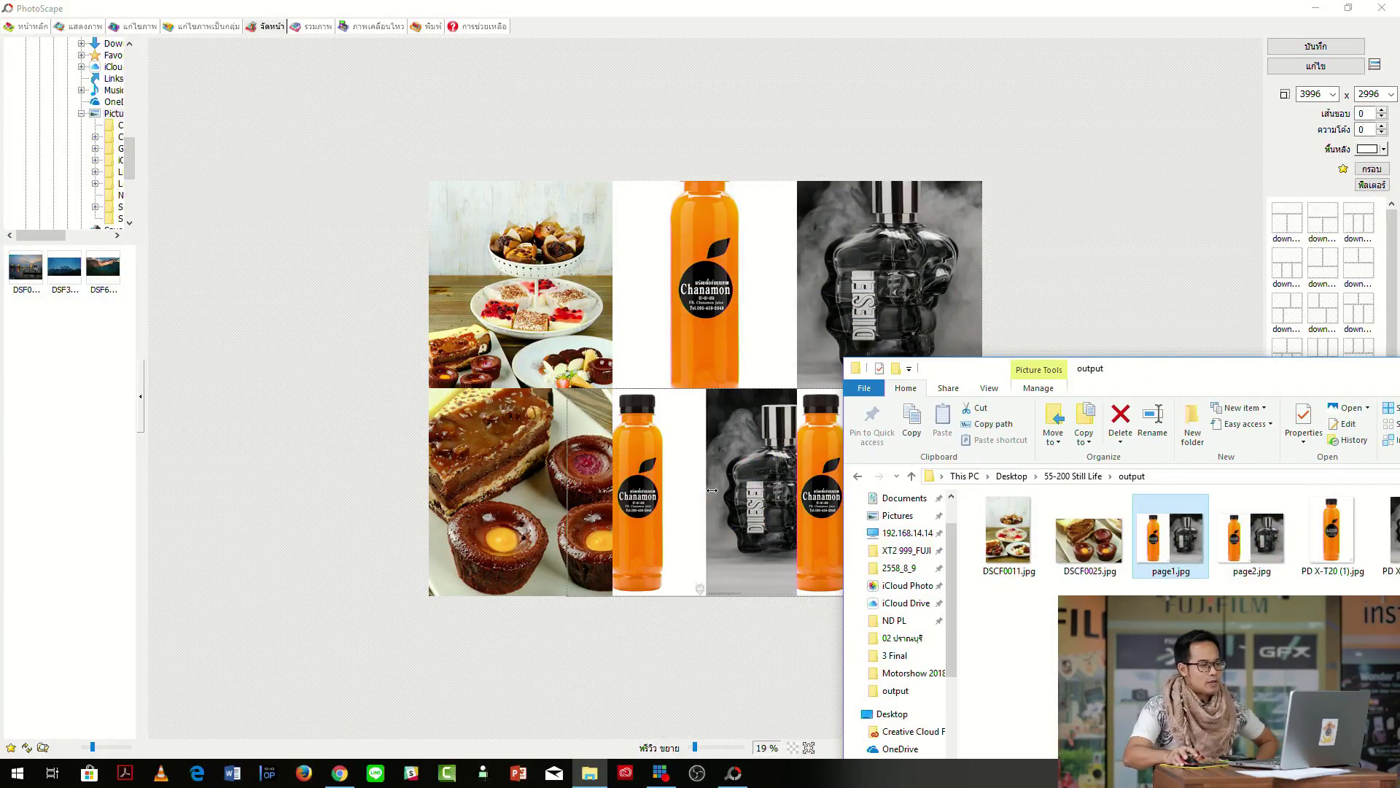
Reposition the bottle photo upward and the cake photo sideways within their cells.
left_click(1052, 276)
left_click_drag(688, 238, 737, 342)
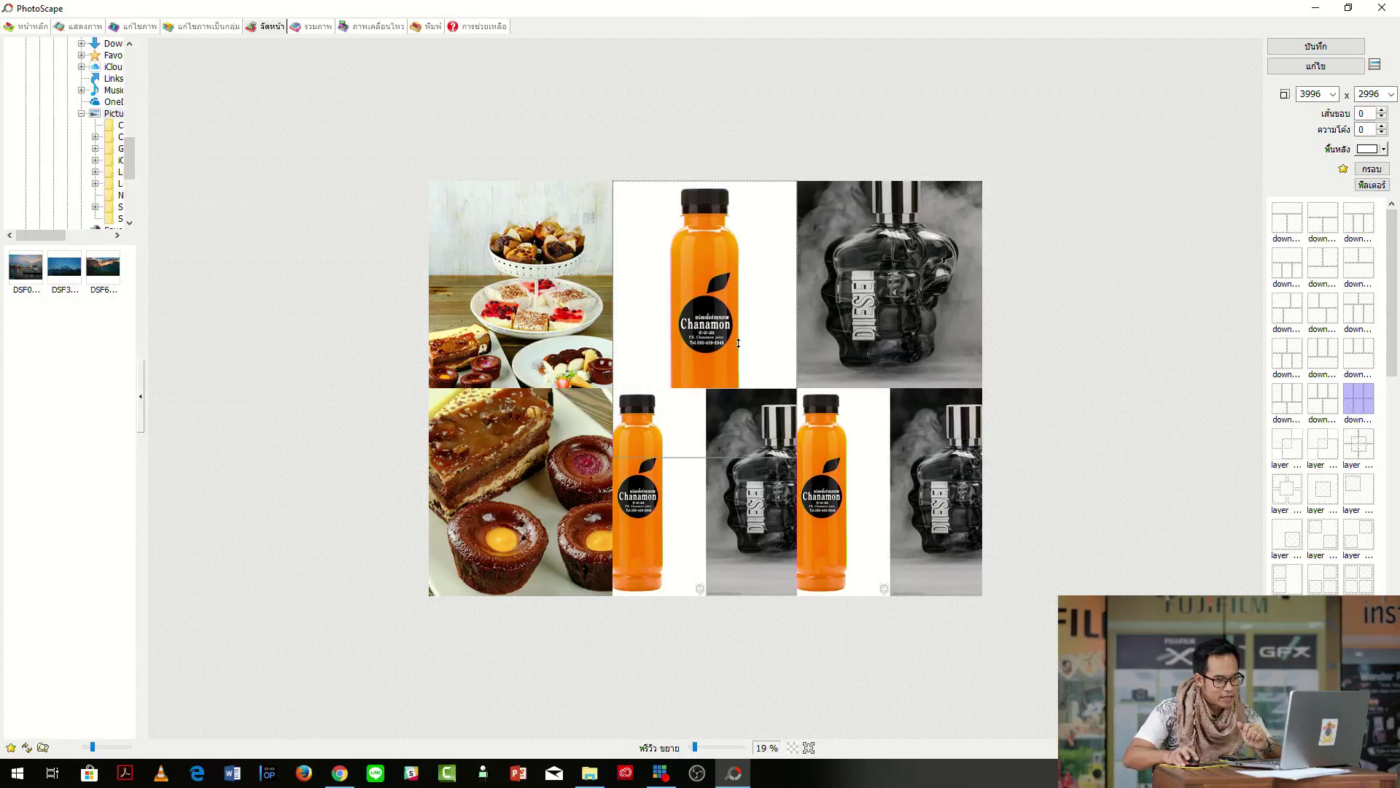
left_click_drag(718, 255, 704, 150)
left_click_drag(533, 486, 359, 496)
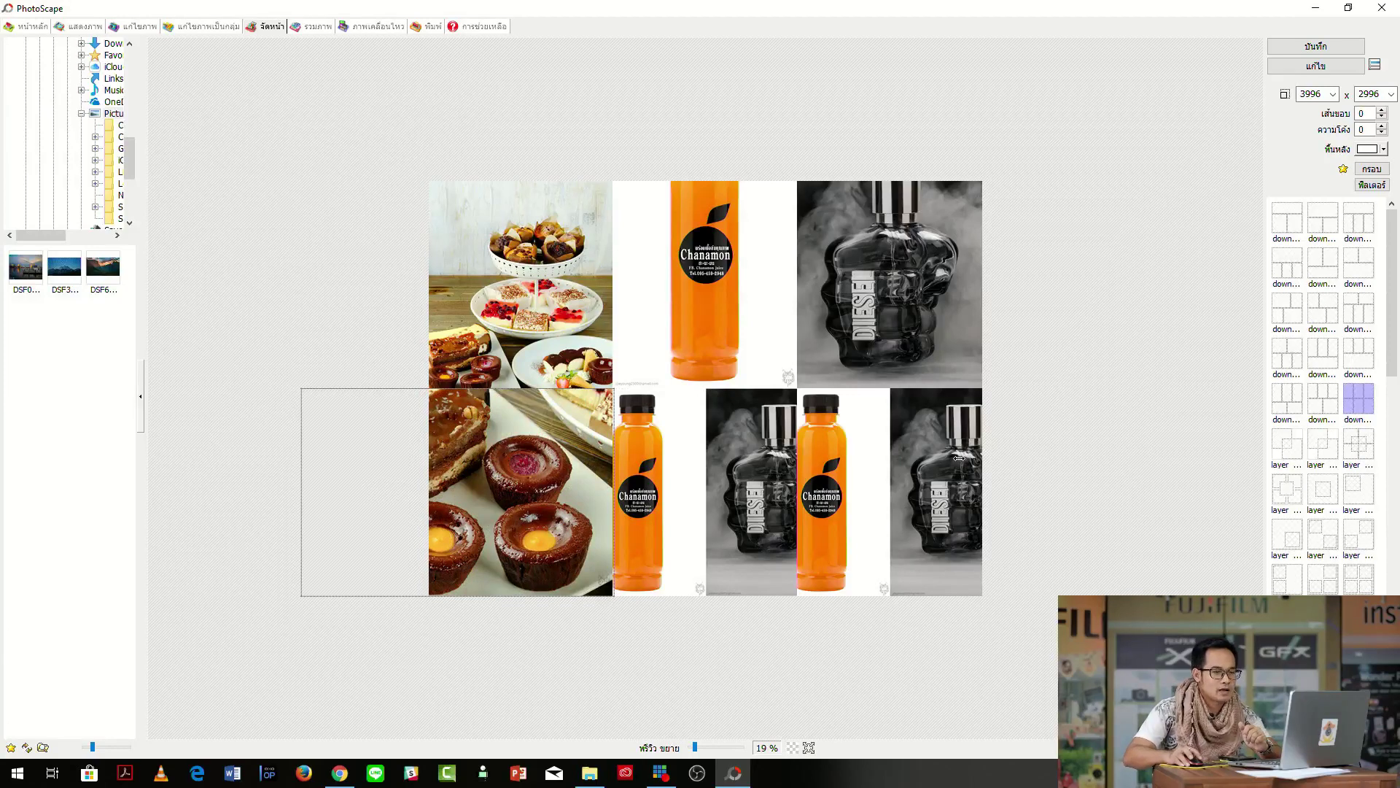
Save the collage as page3.jpg at 100% quality and minimize PhotoScape.
left_click(1326, 49)
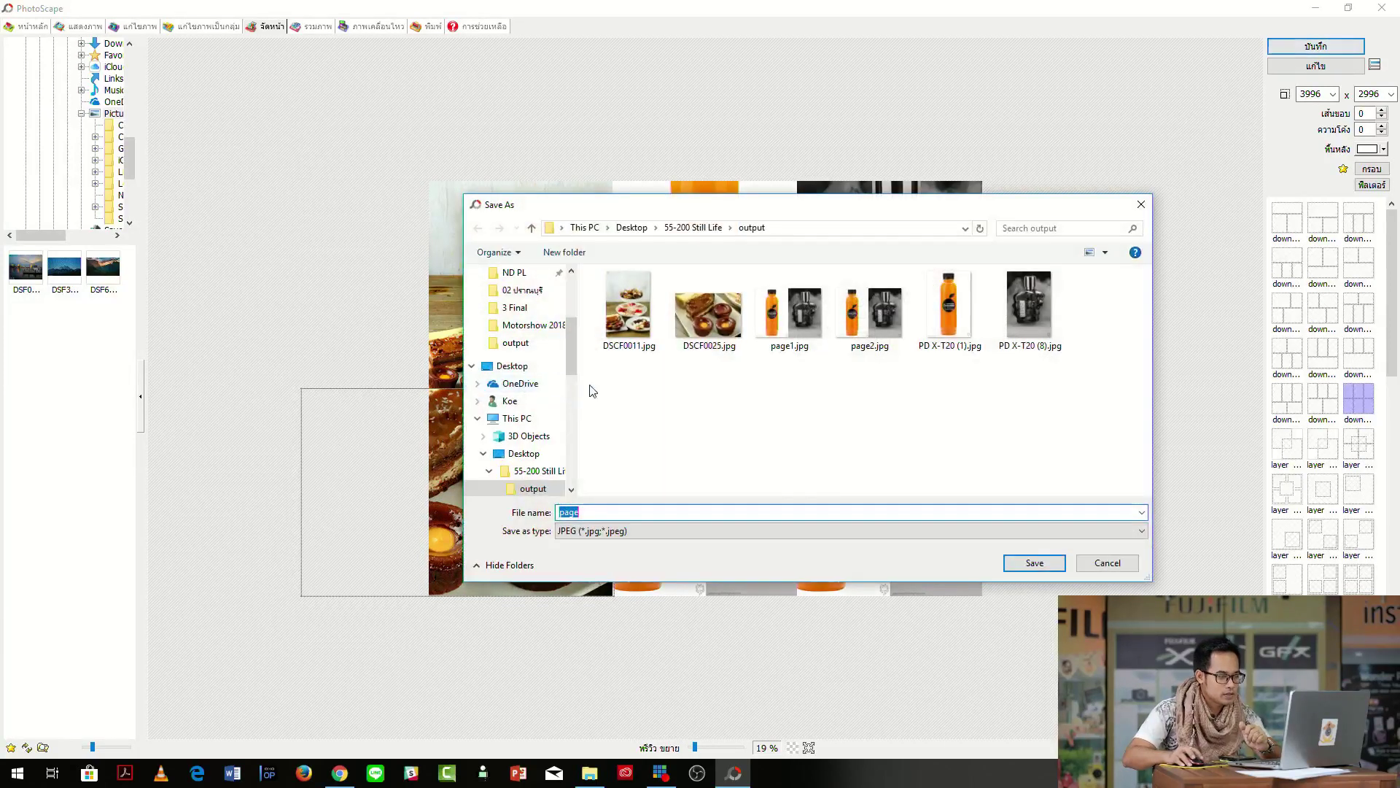
left_click(711, 514)
type("3")
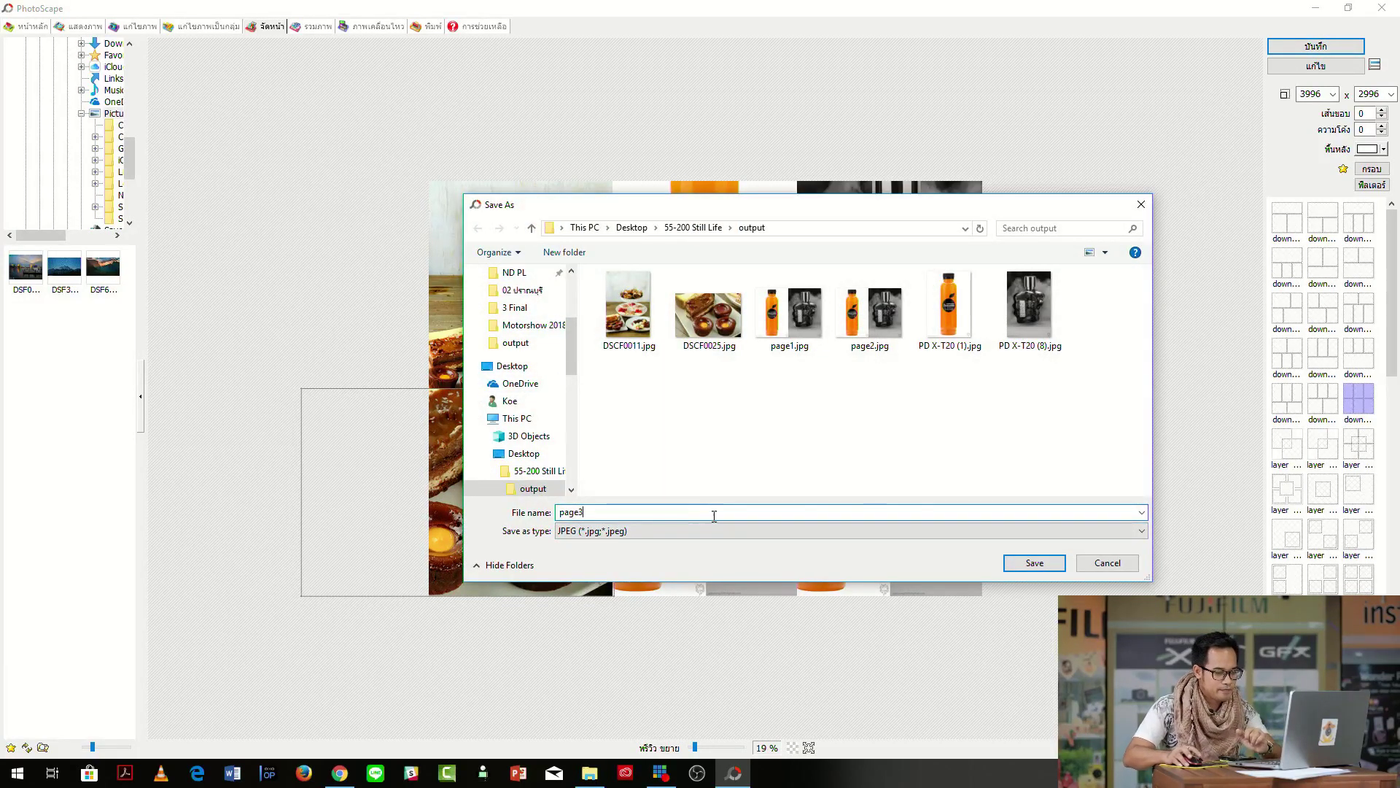
left_click(1036, 563)
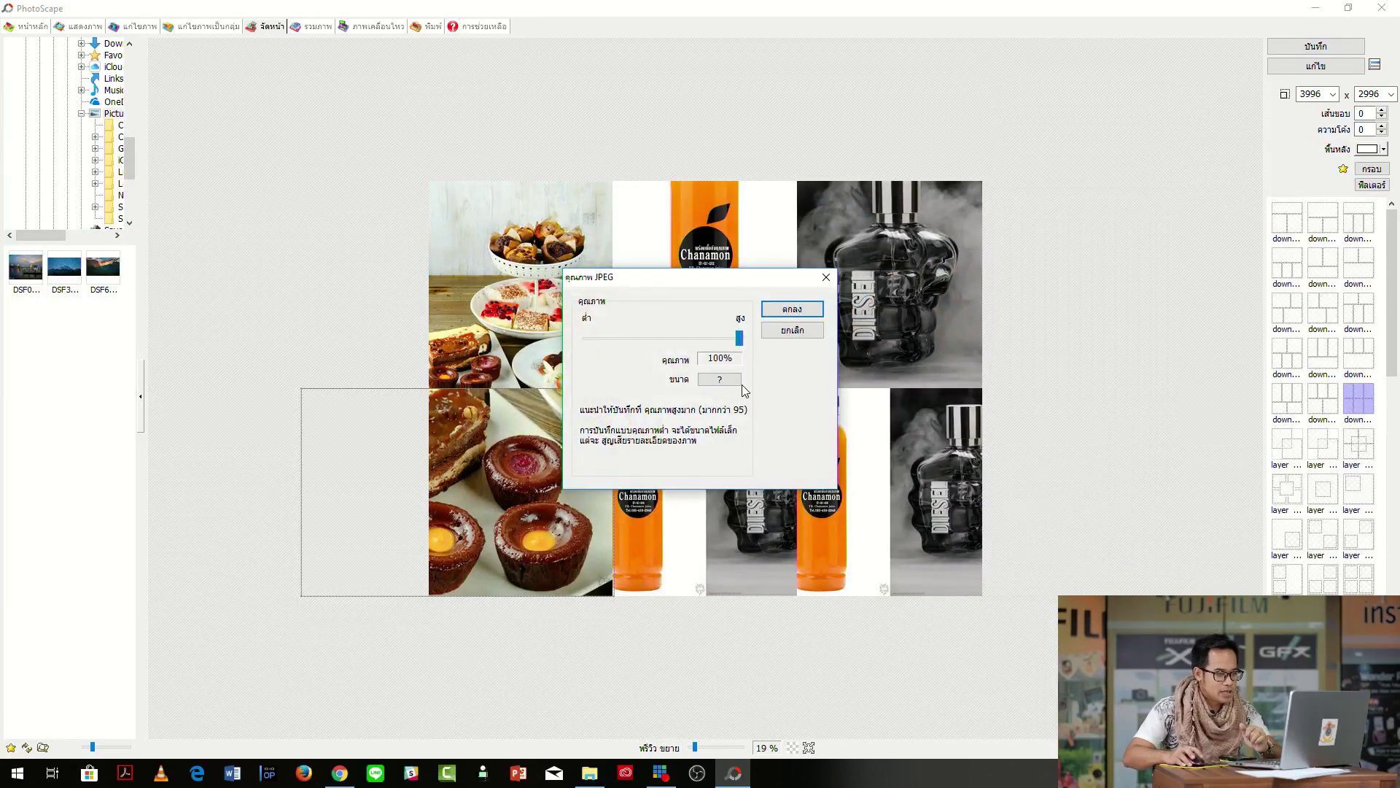
left_click(811, 309)
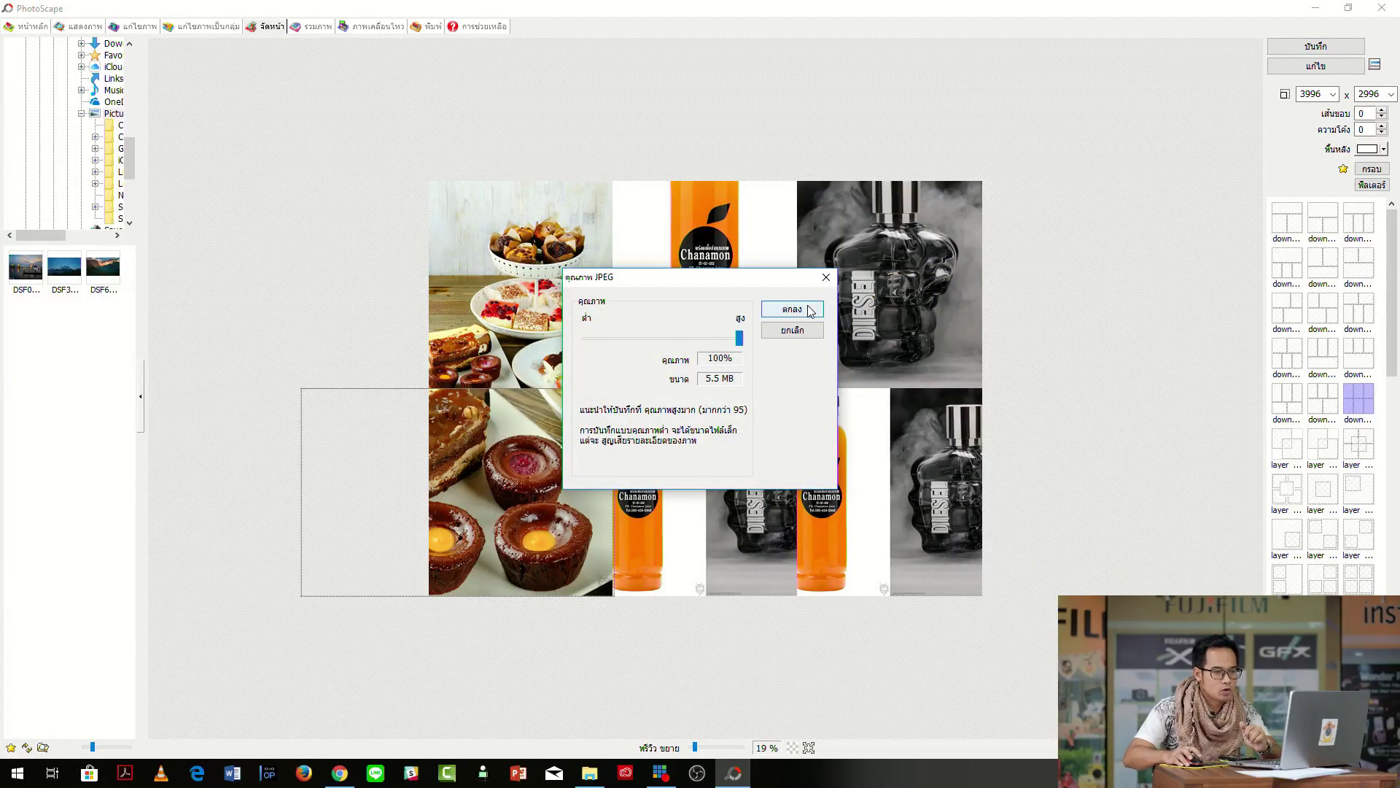
left_click(1320, 49)
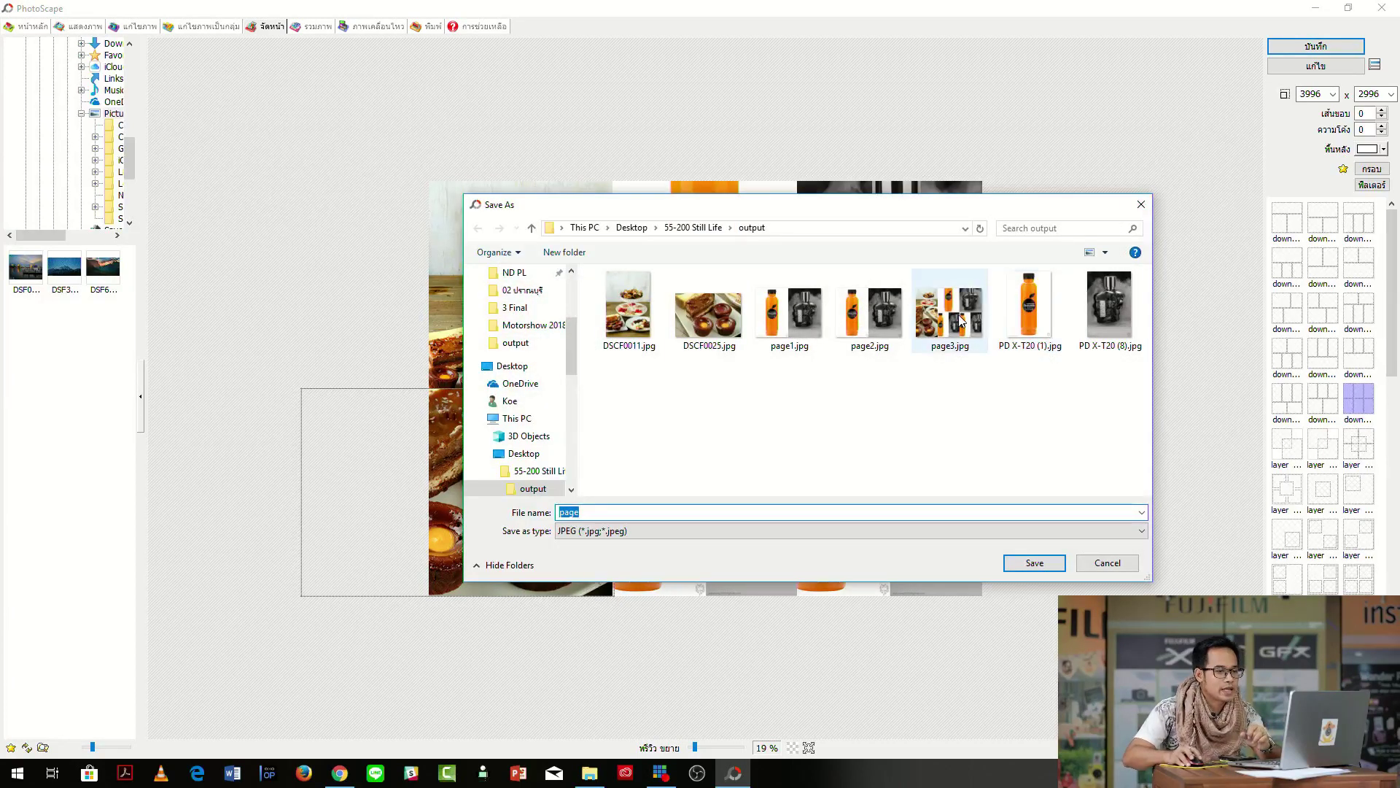
left_click(1141, 205)
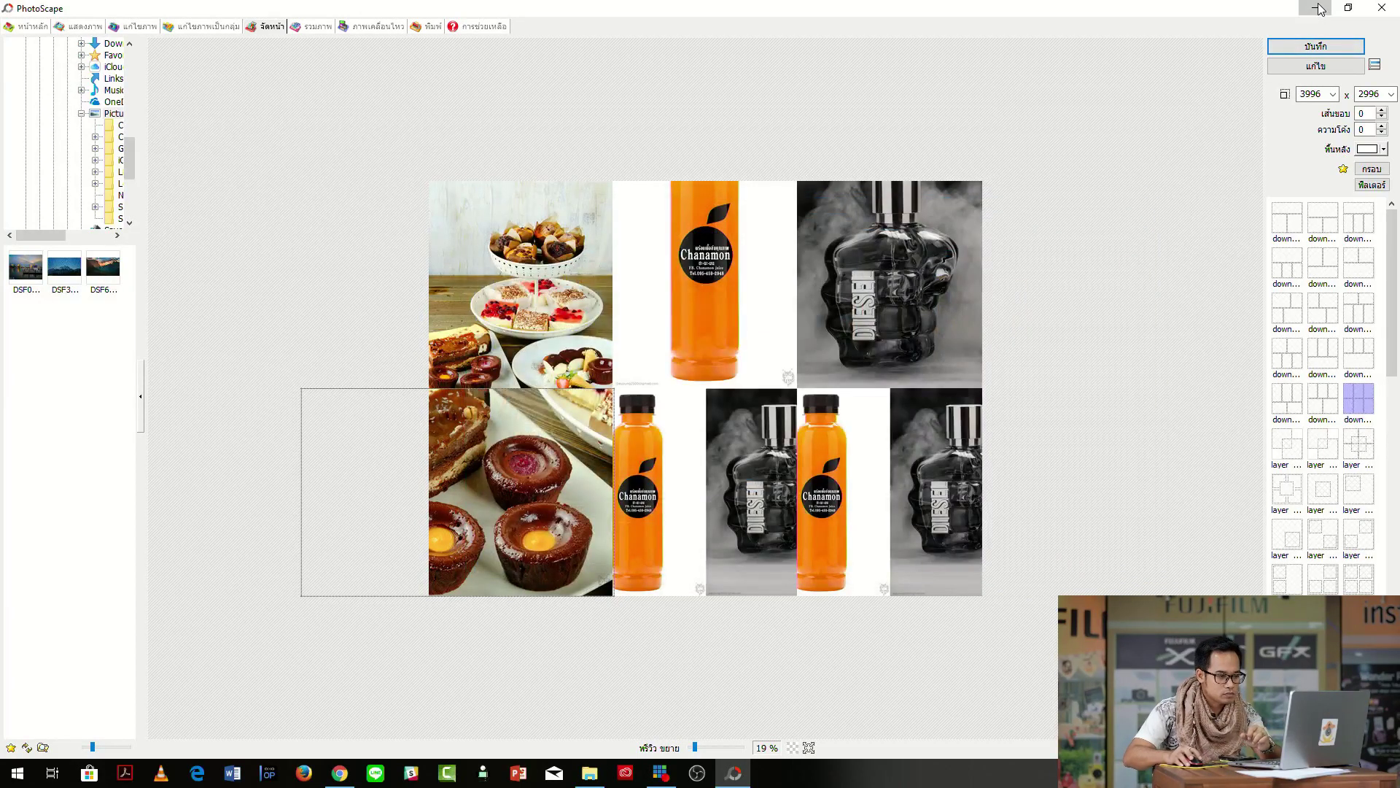
left_click(1316, 8)
left_click_drag(1212, 376, 773, 231)
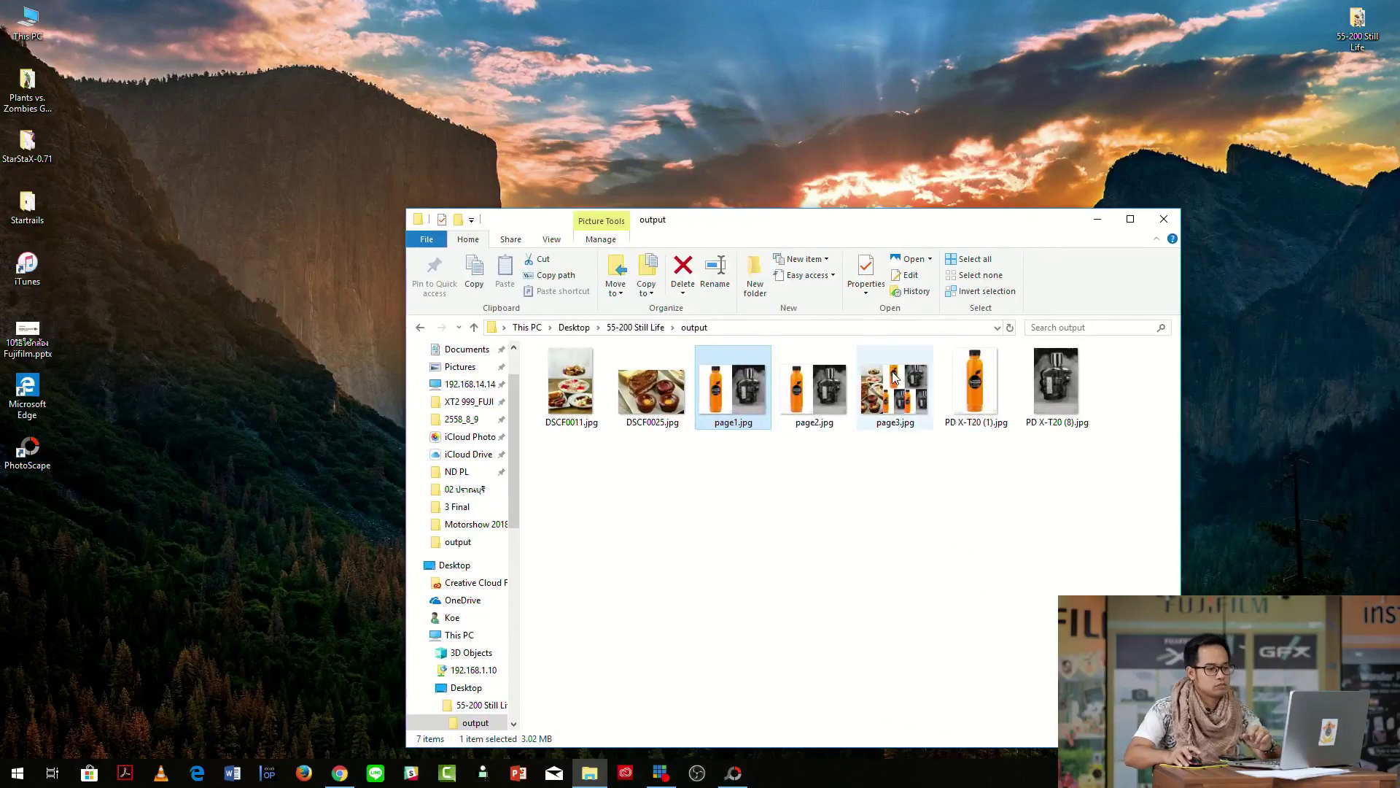
View page3.jpg and the next two images in Photos, then return to PhotoScape.
double_click(895, 390)
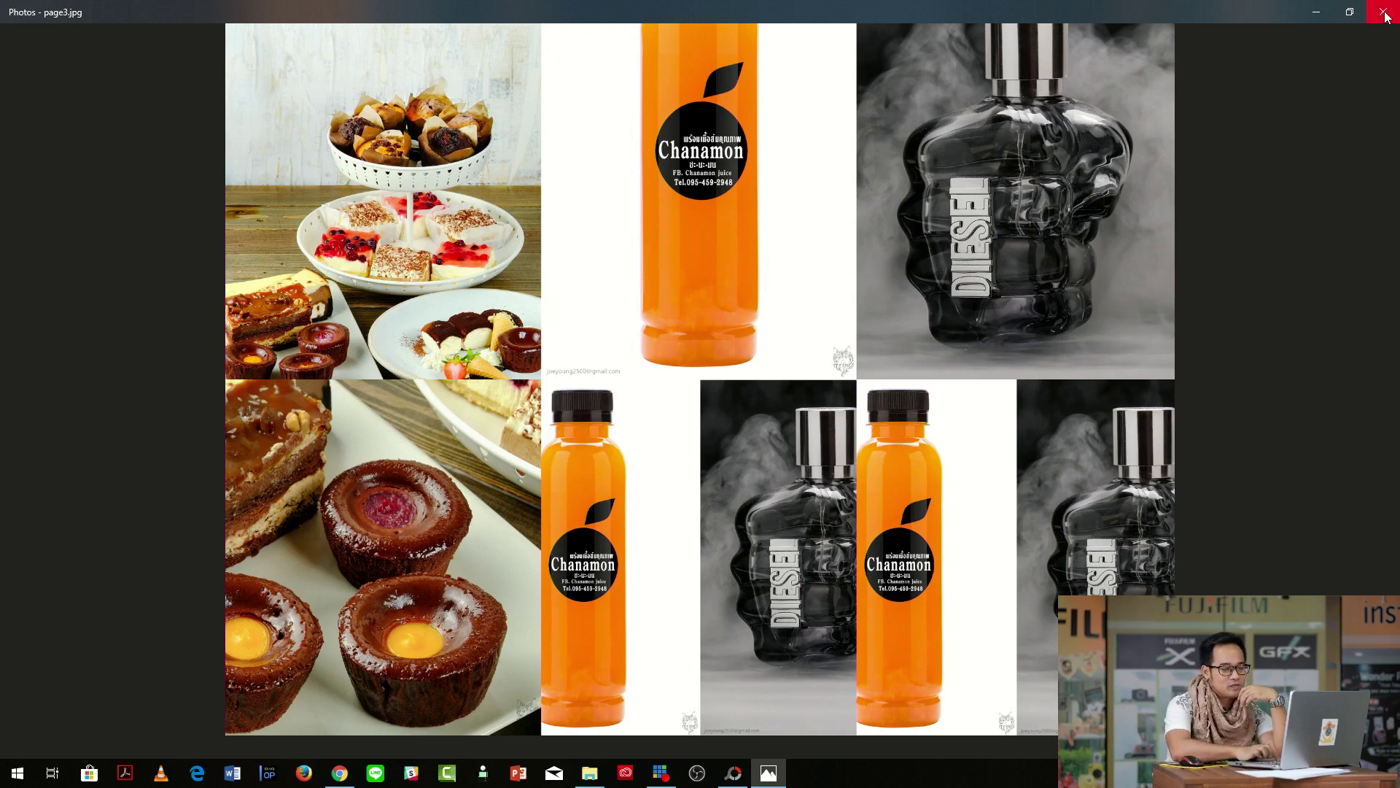
key("Right")
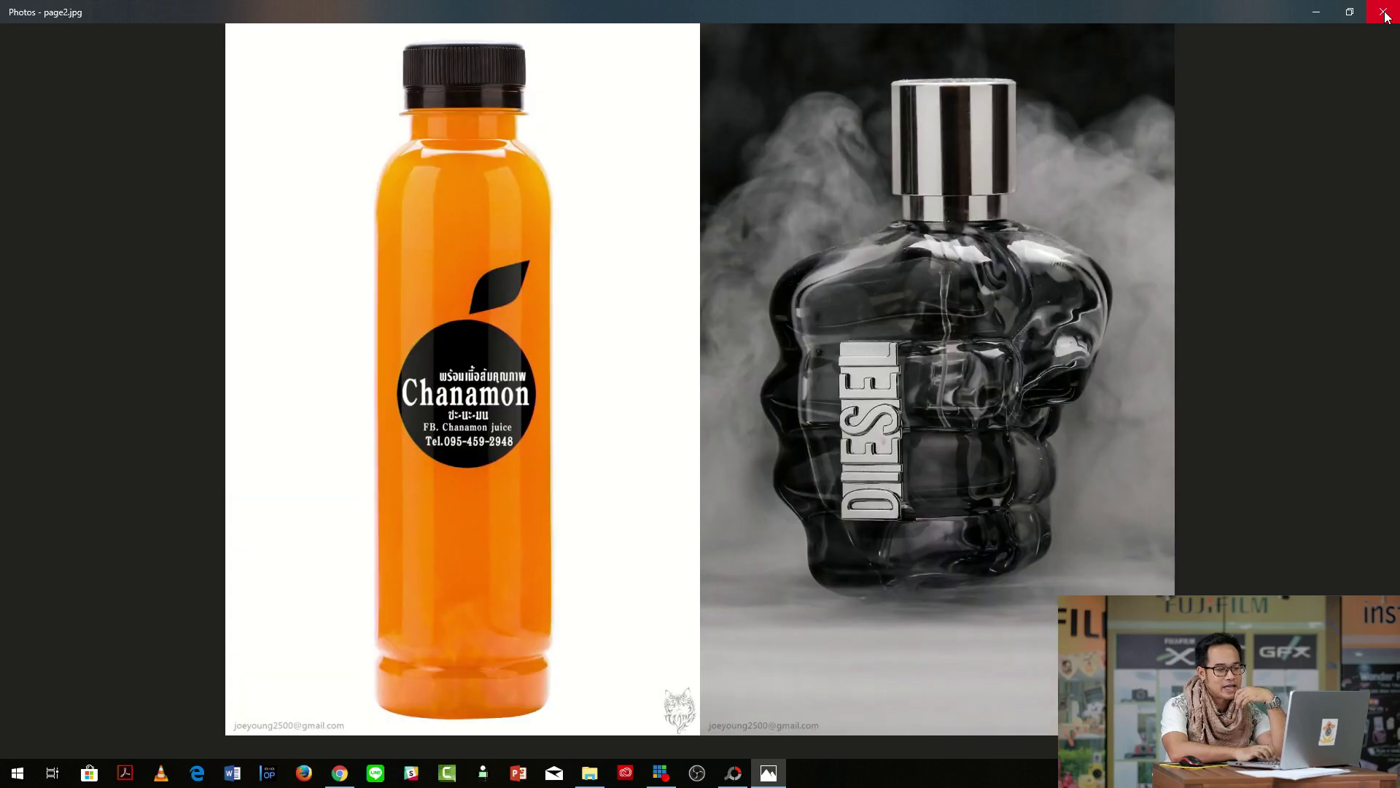
key("Right")
key("Right")
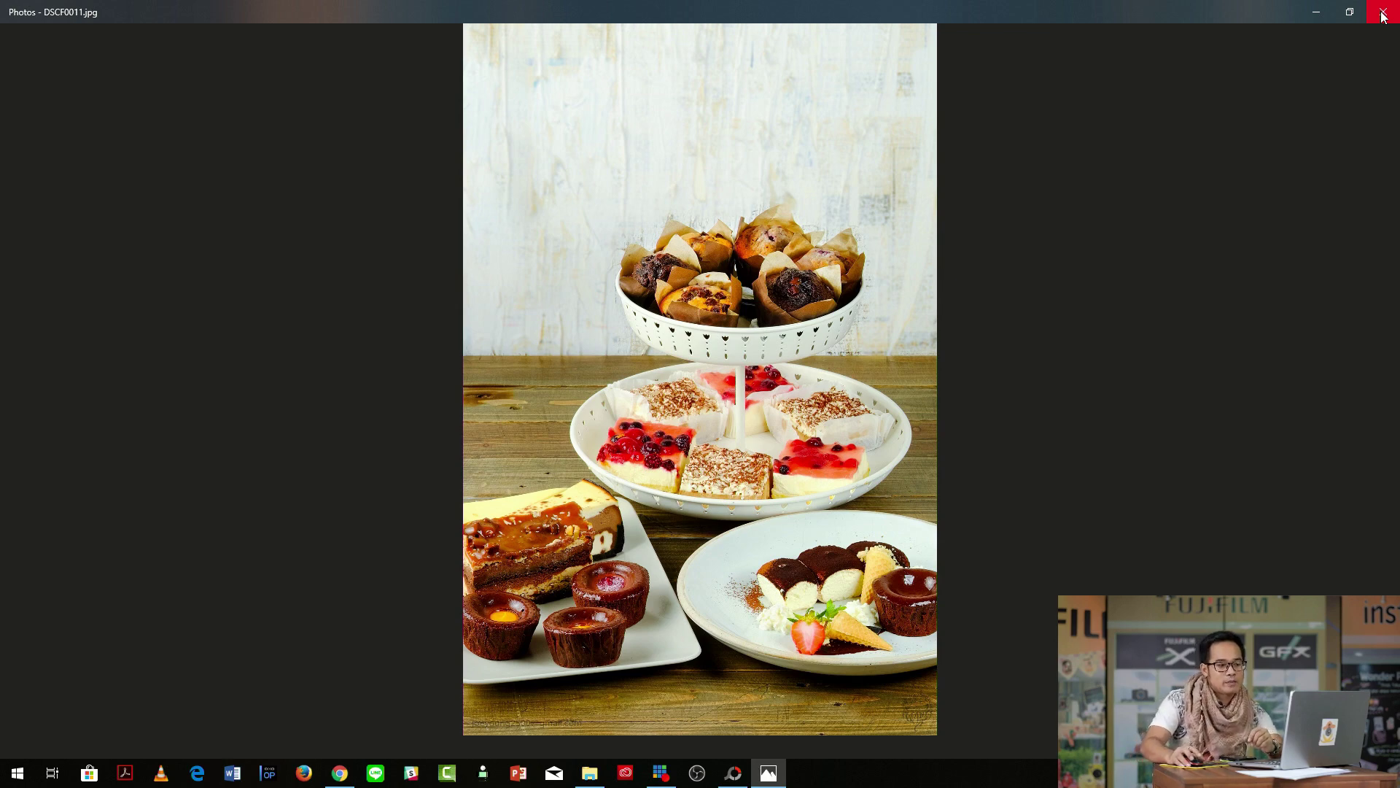
left_click(1383, 13)
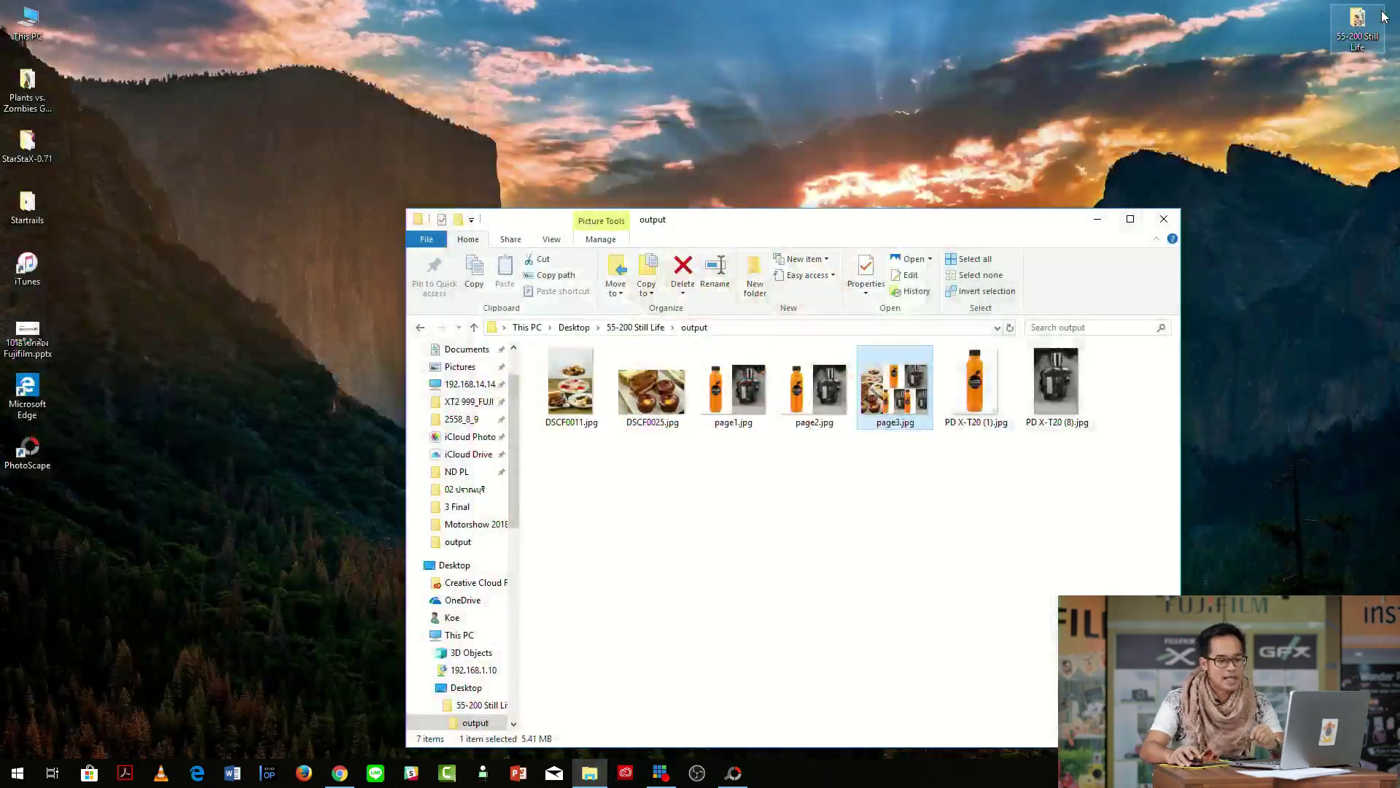
left_click_drag(988, 222, 974, 100)
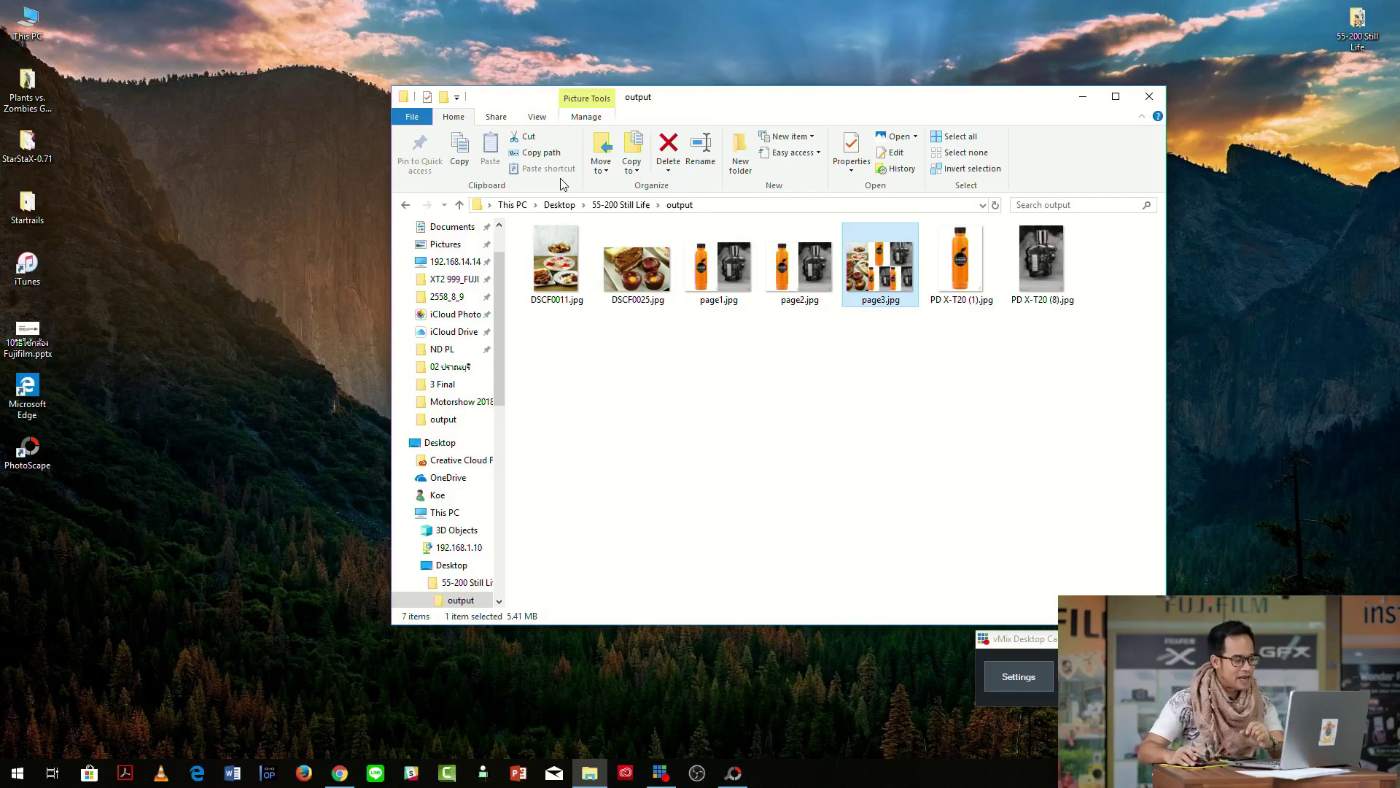
left_click(733, 772)
Look through the Batch Editor's Filter and Object tabs and the Page tab, ending in the Editor.
left_click(221, 27)
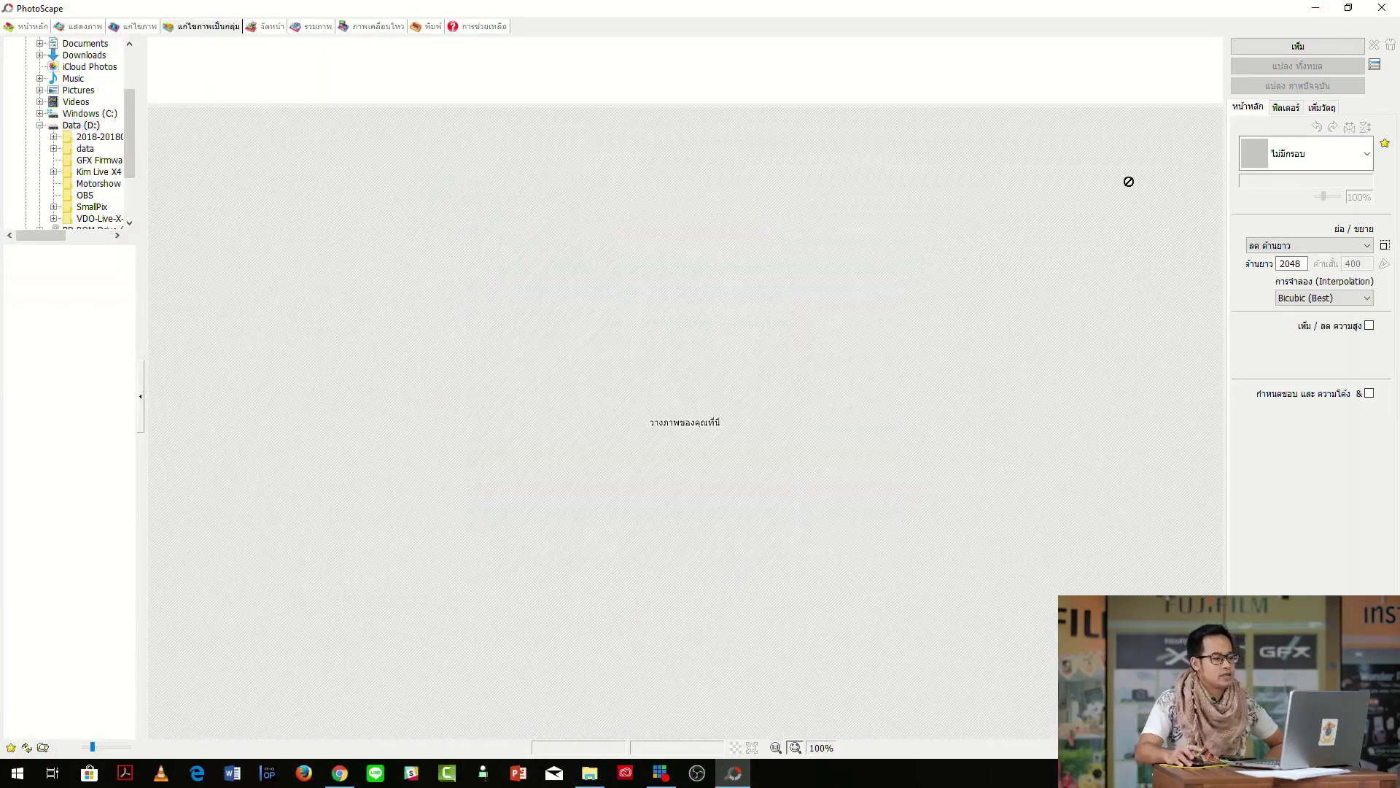
left_click(1284, 109)
left_click(1324, 109)
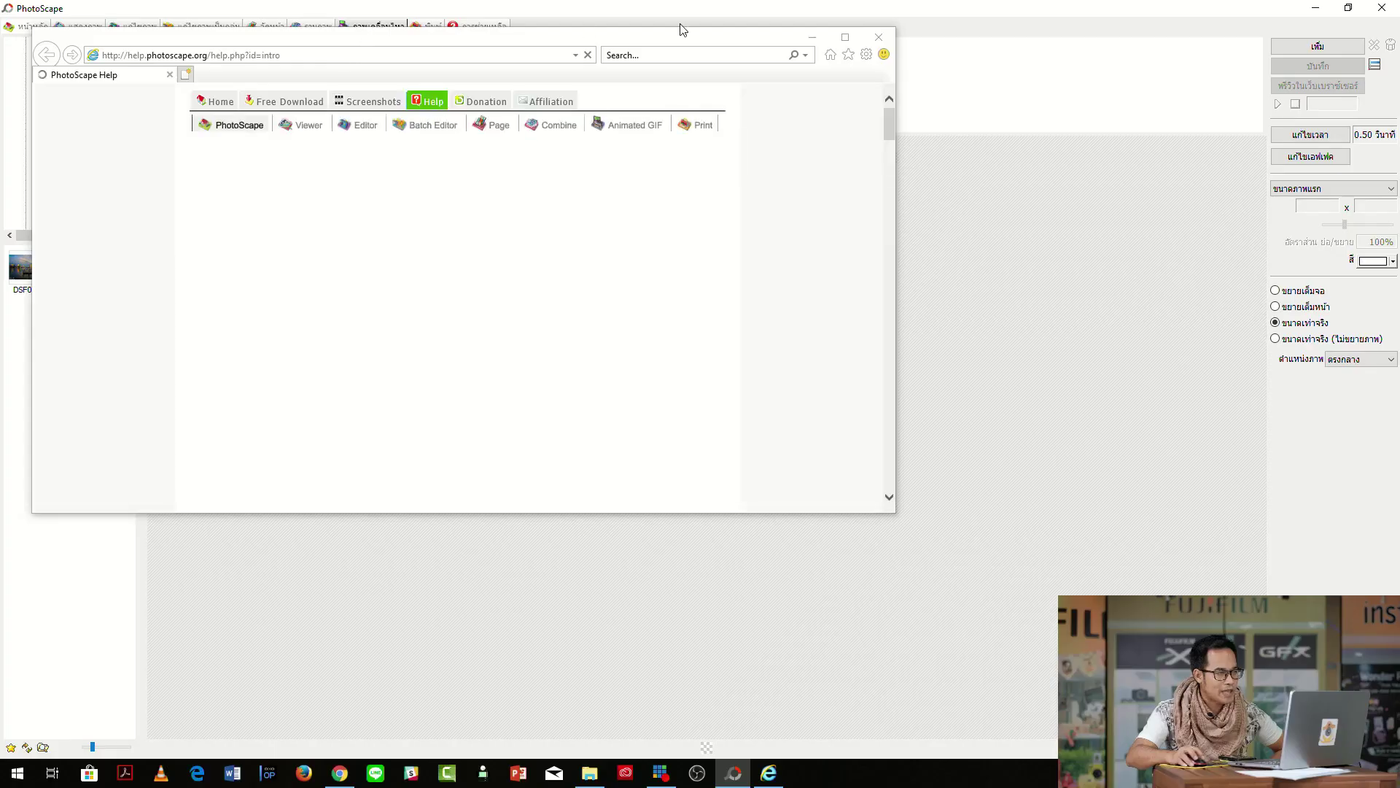
left_click(878, 37)
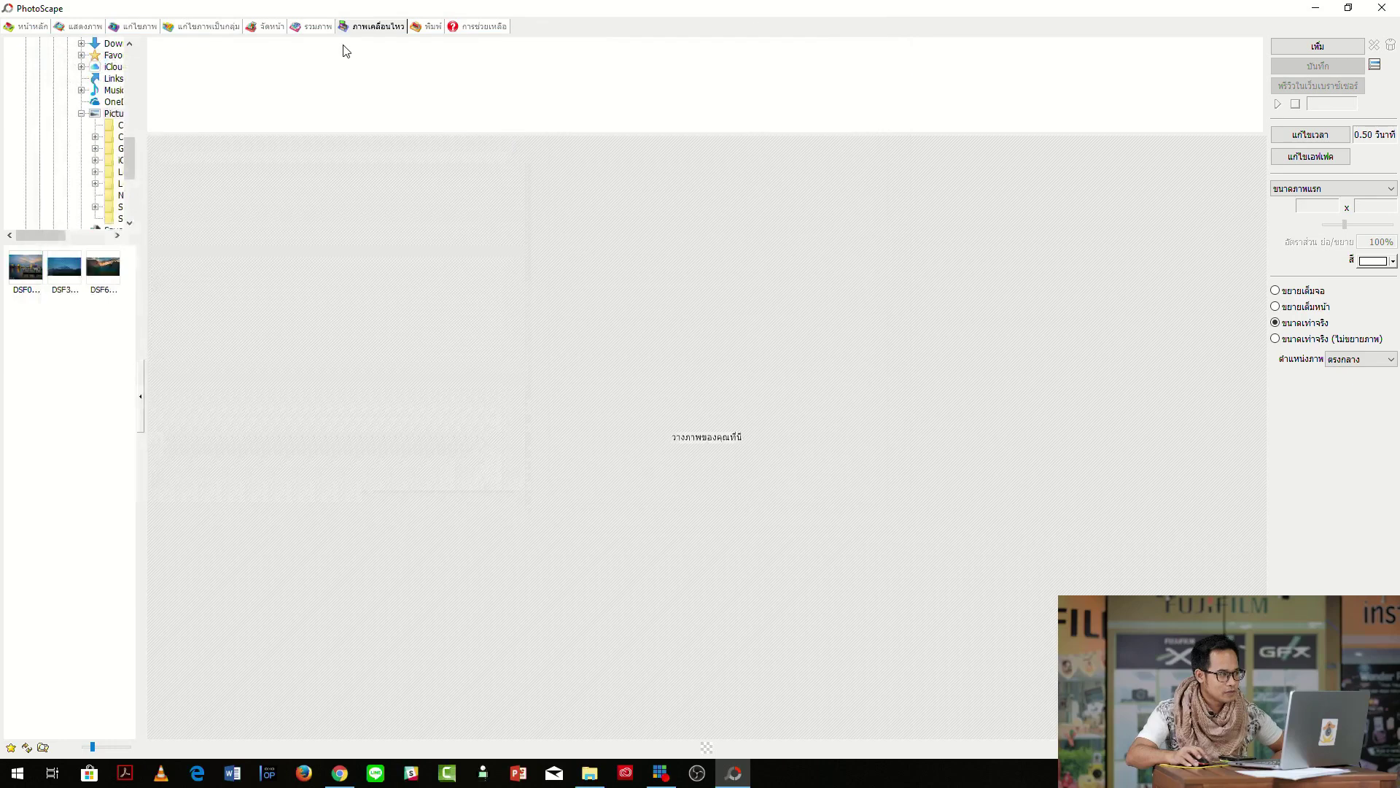
left_click(194, 29)
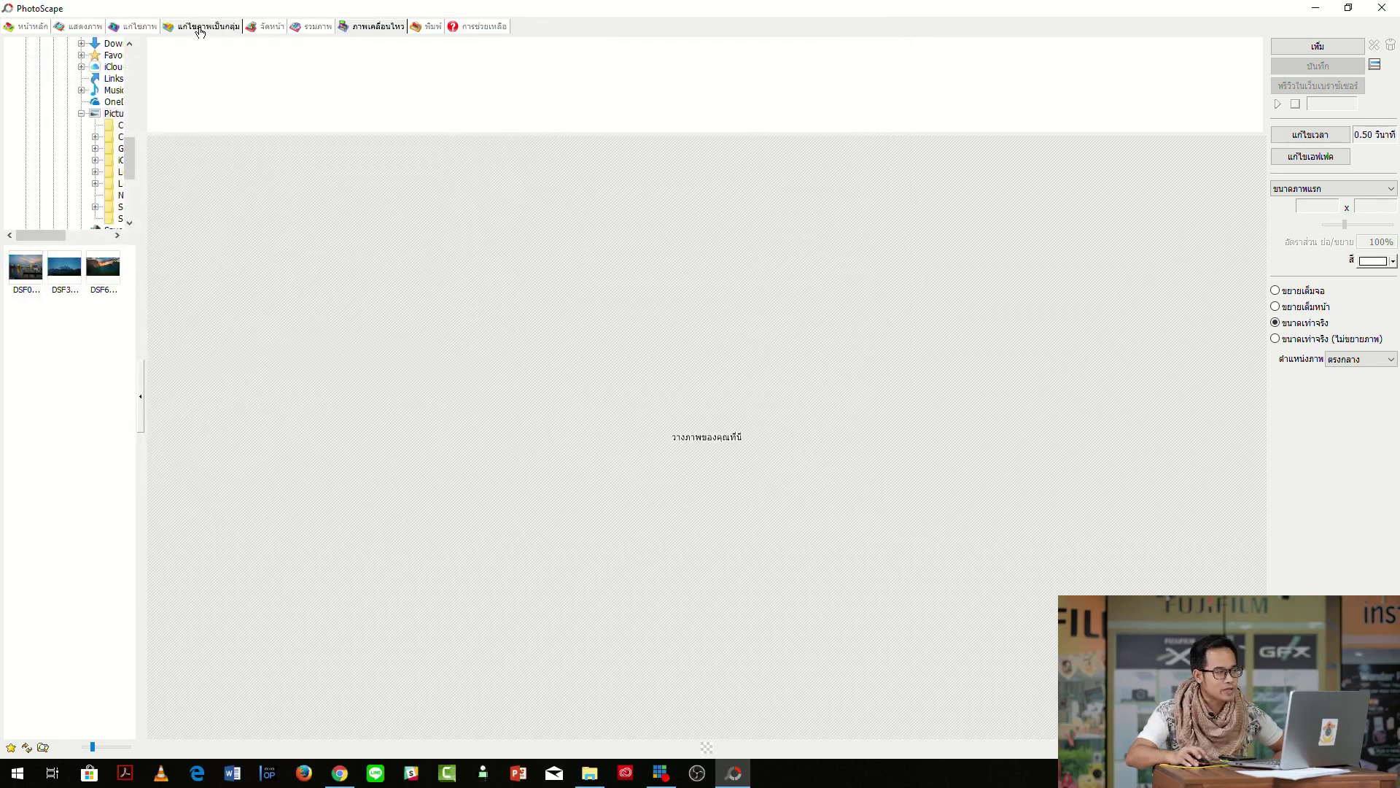
left_click(269, 29)
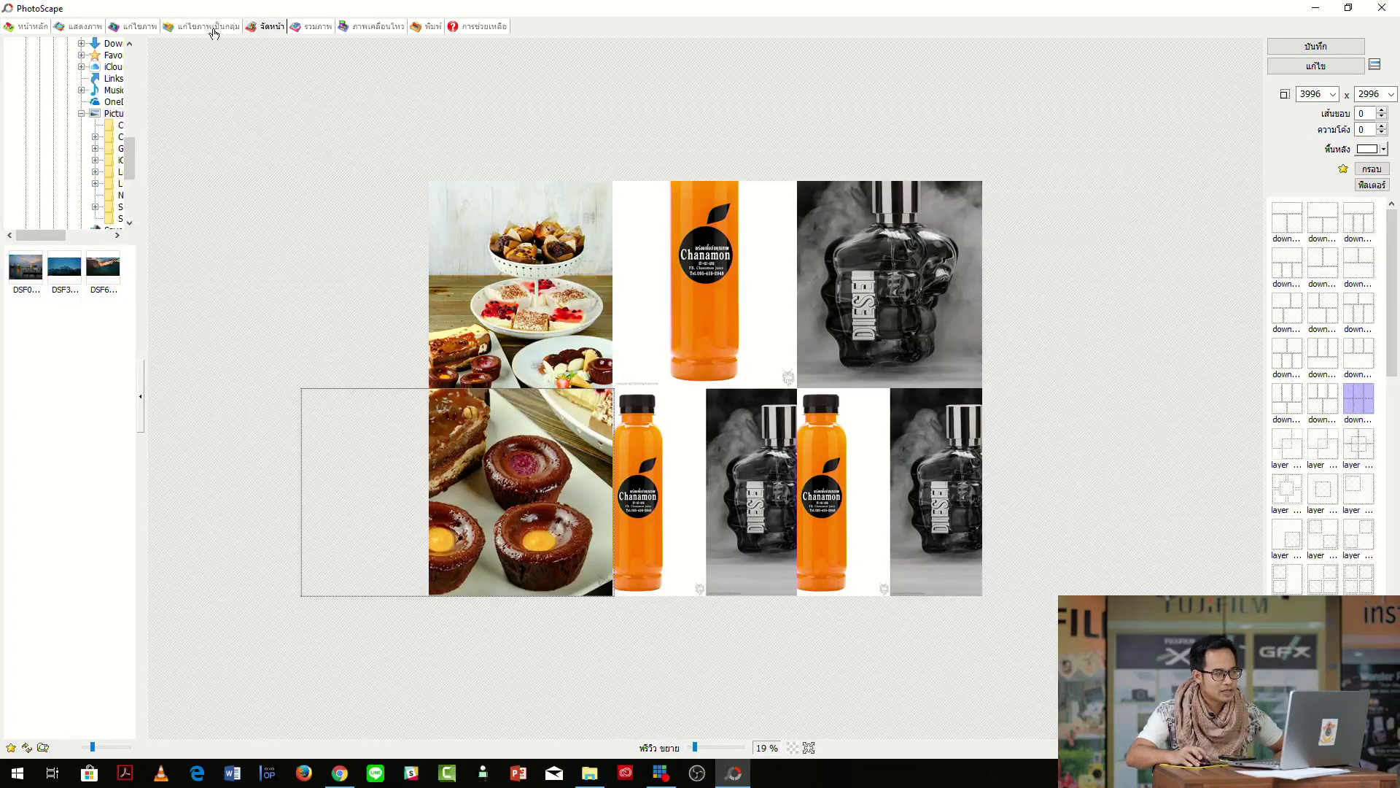
left_click(138, 29)
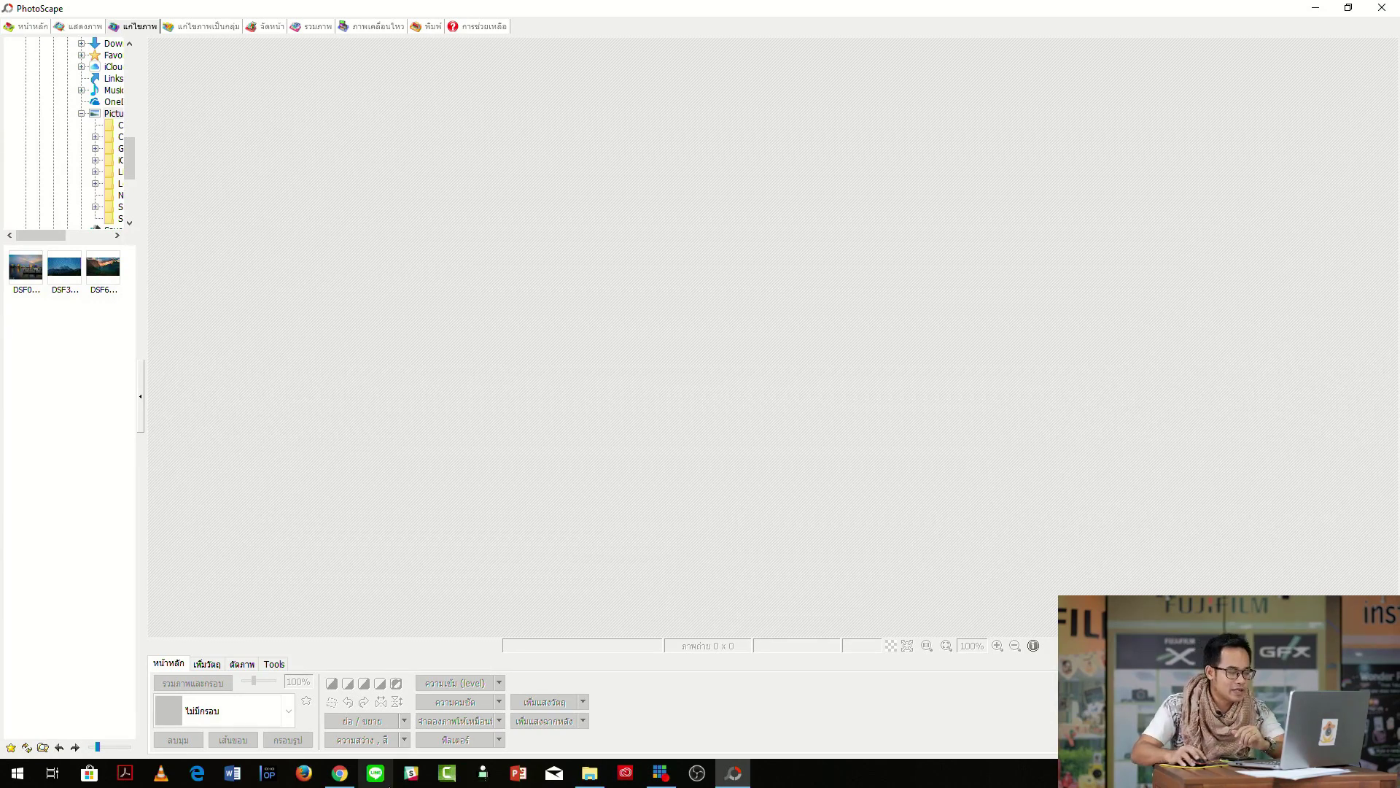
Load PD X-T20 (1).jpg into the Editor and apply the line_diagonal texture.
left_click(589, 773)
left_click_drag(962, 263, 1233, 372)
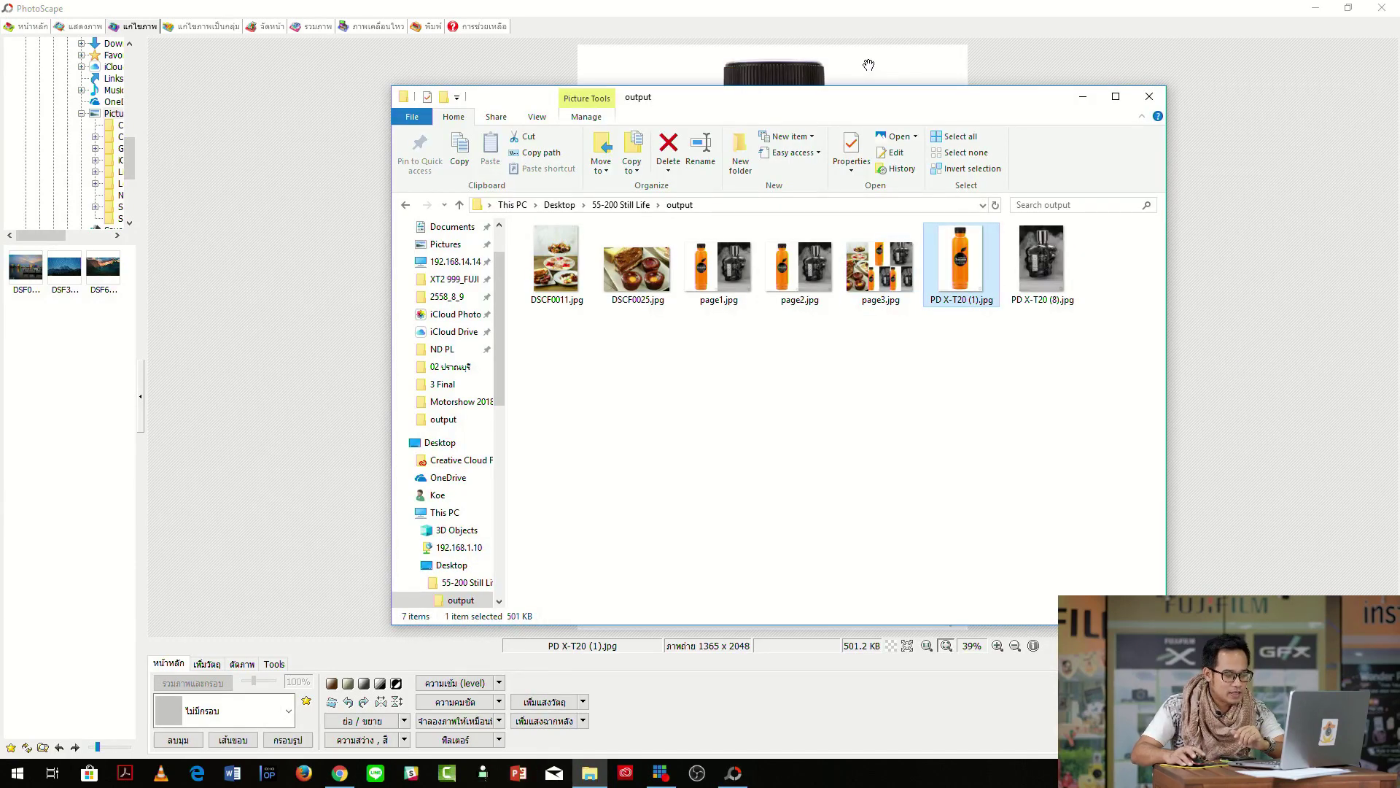
left_click(869, 71)
left_click(499, 739)
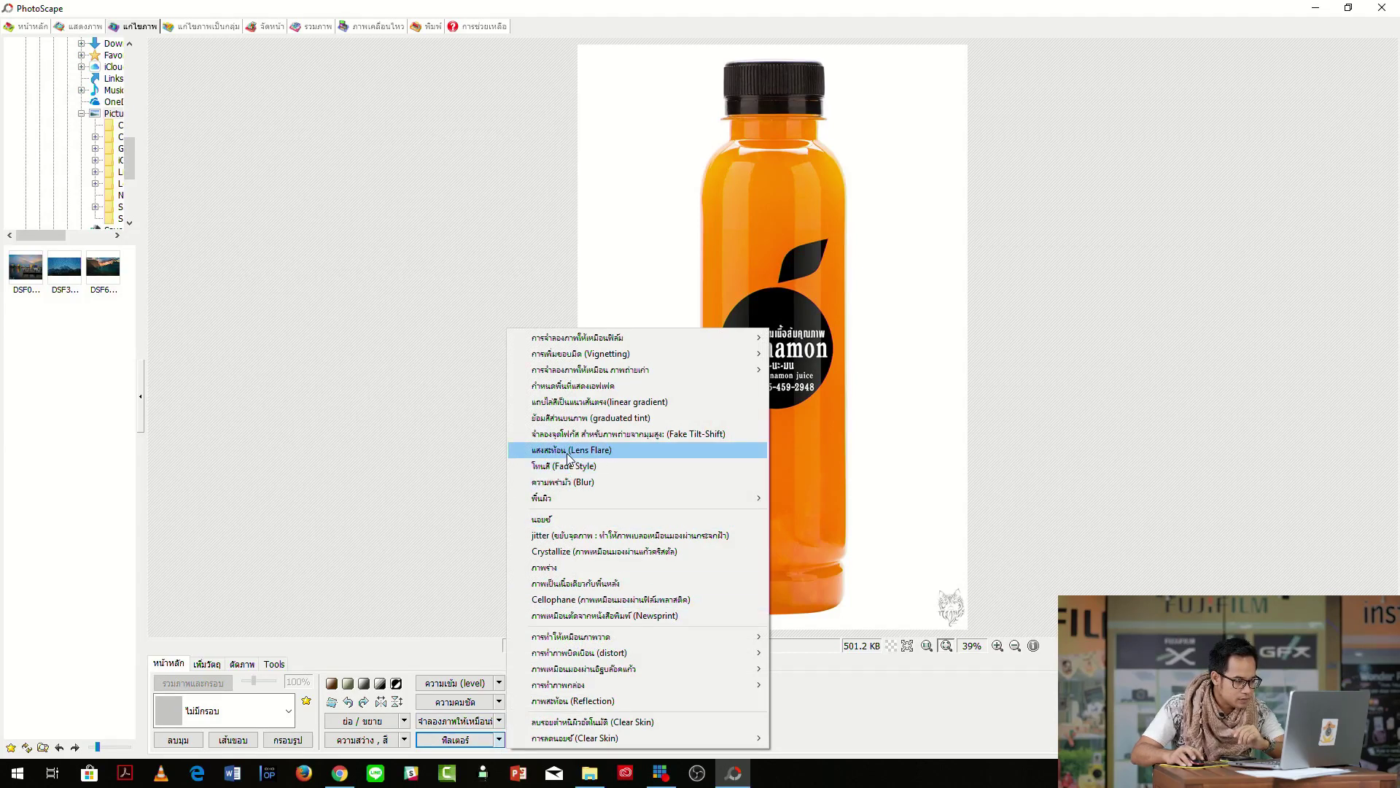
mouse_move(574, 498)
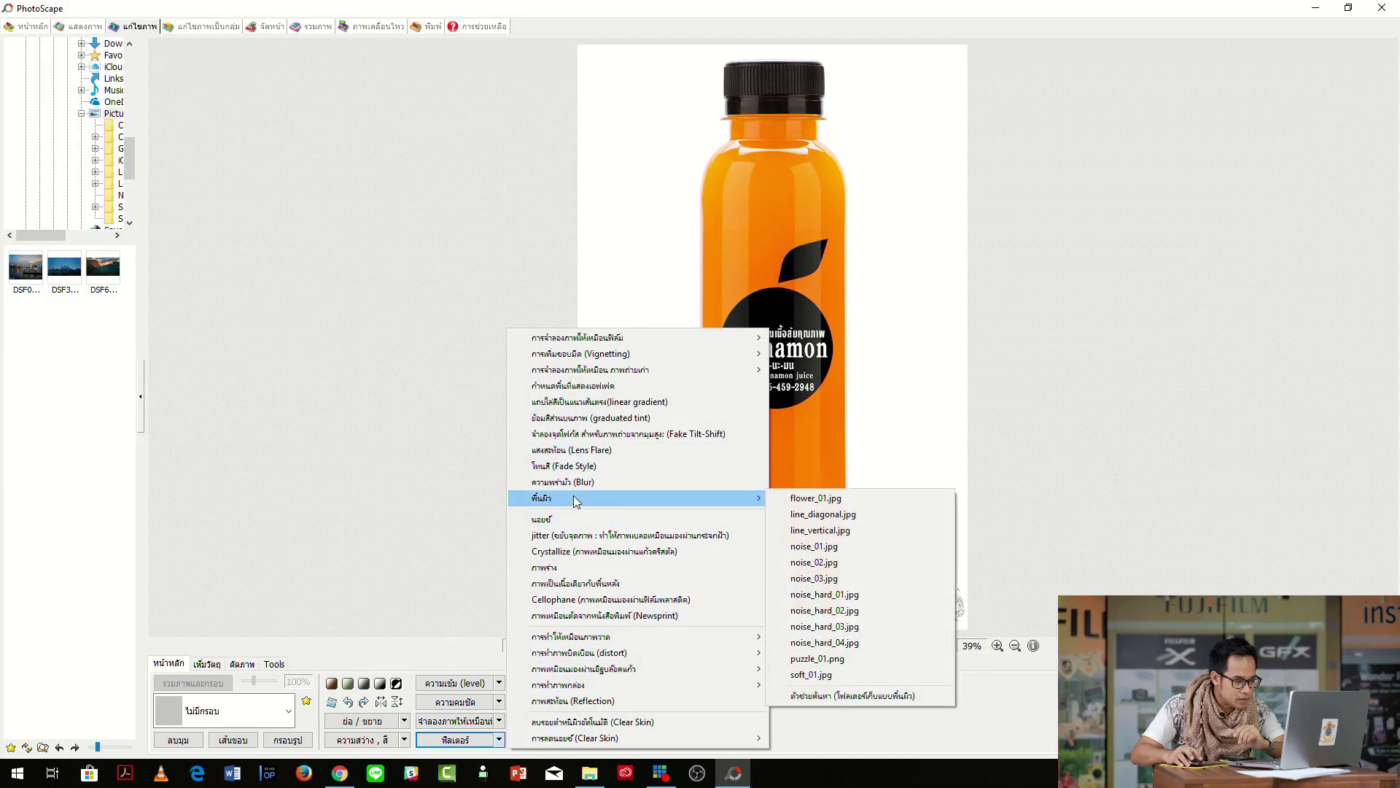
left_click(815, 511)
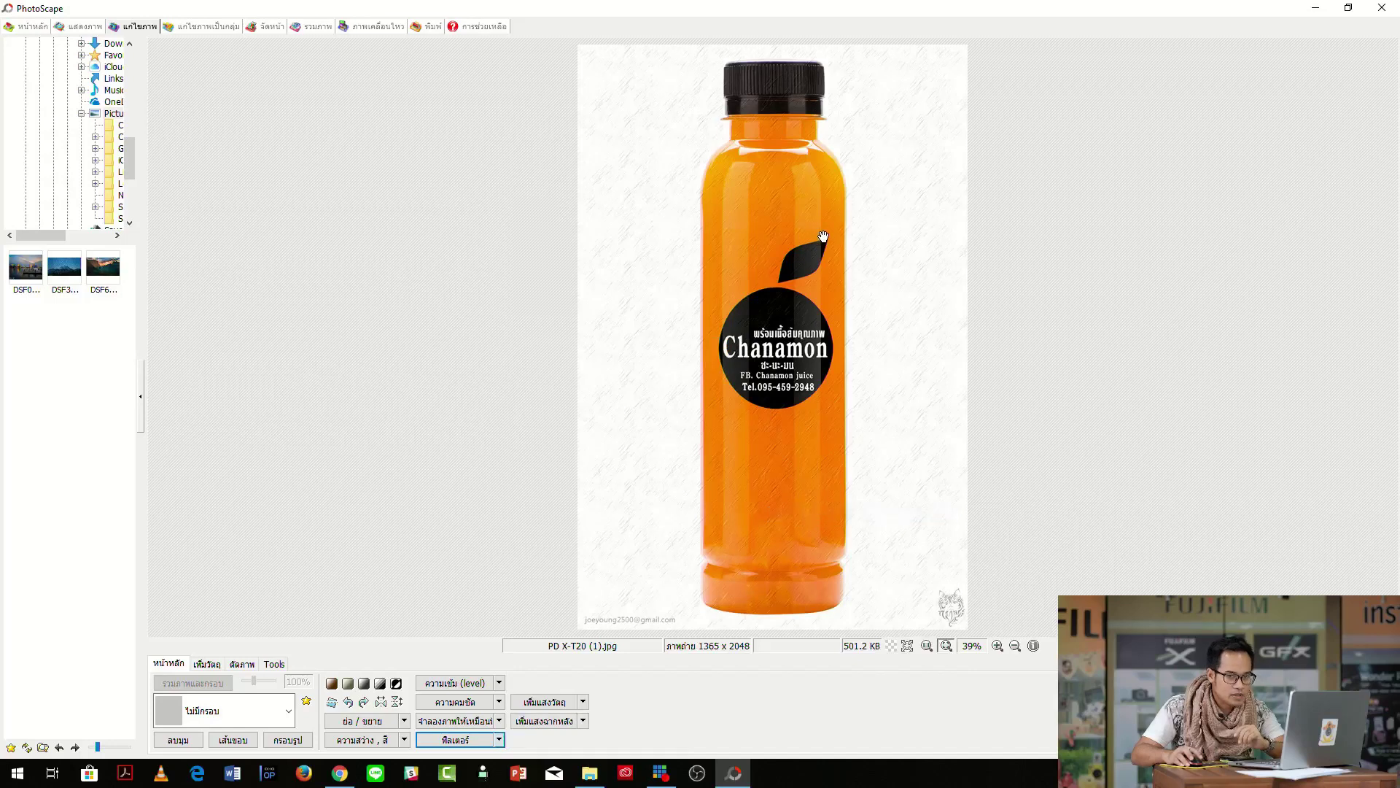
Add vignetting #1 and the first object lighting effect to the bottle photo.
left_click(499, 741)
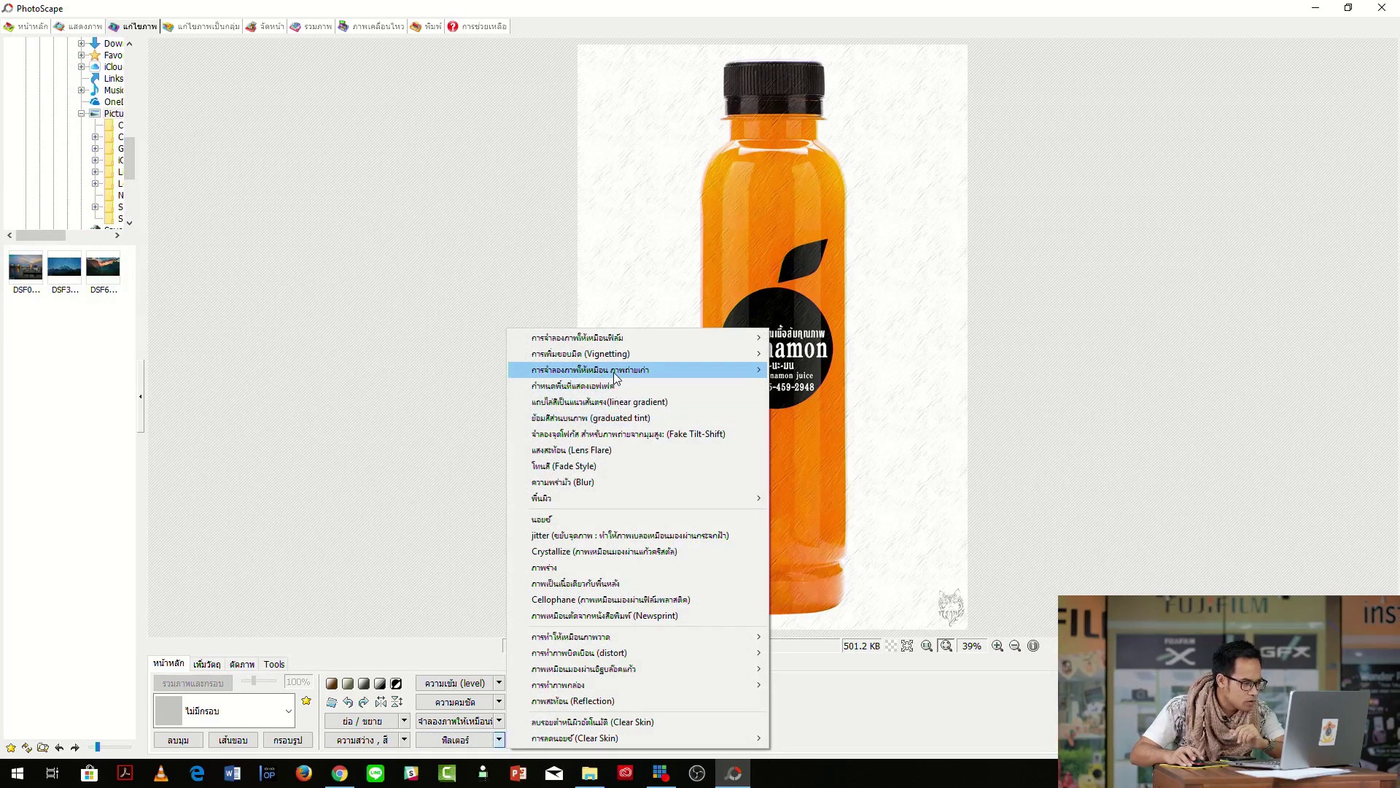
mouse_move(611, 357)
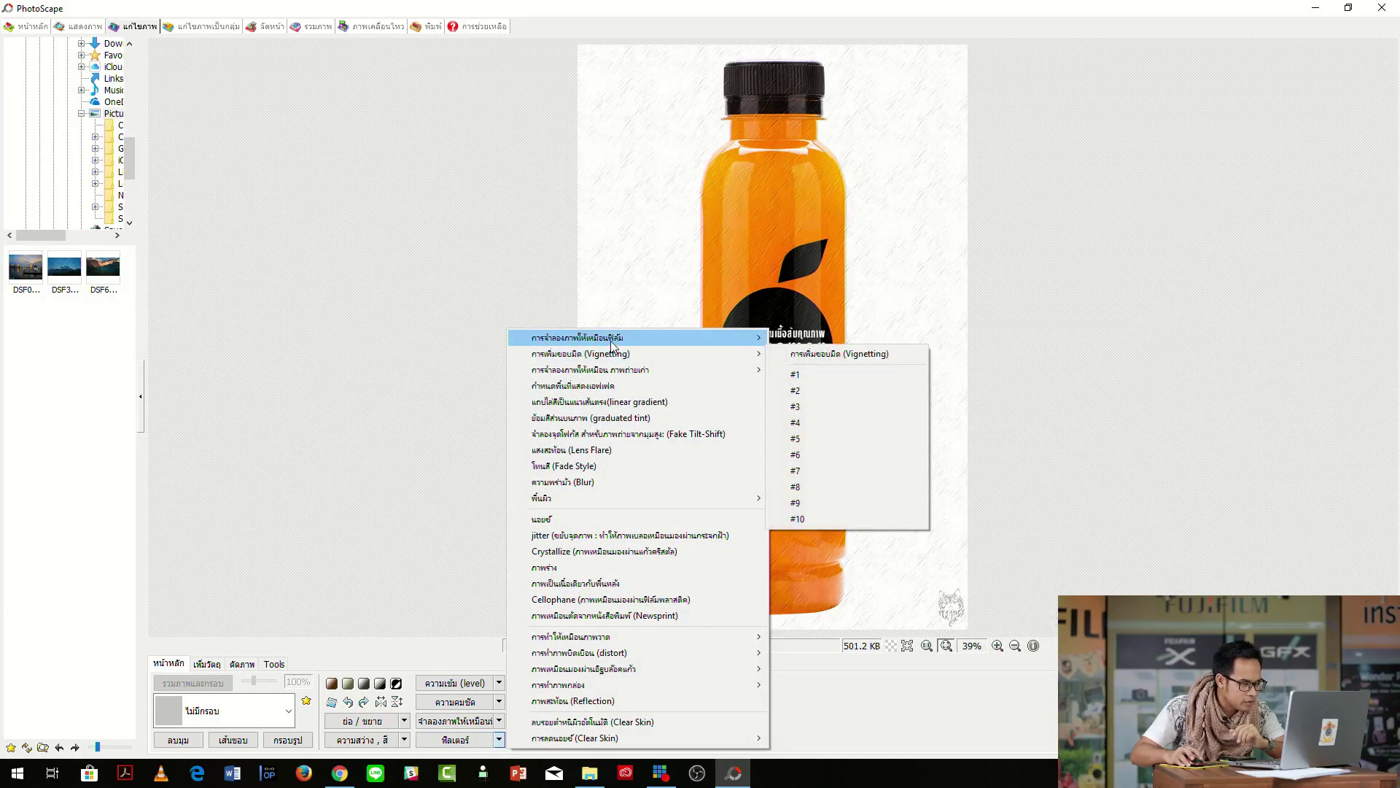
left_click(799, 374)
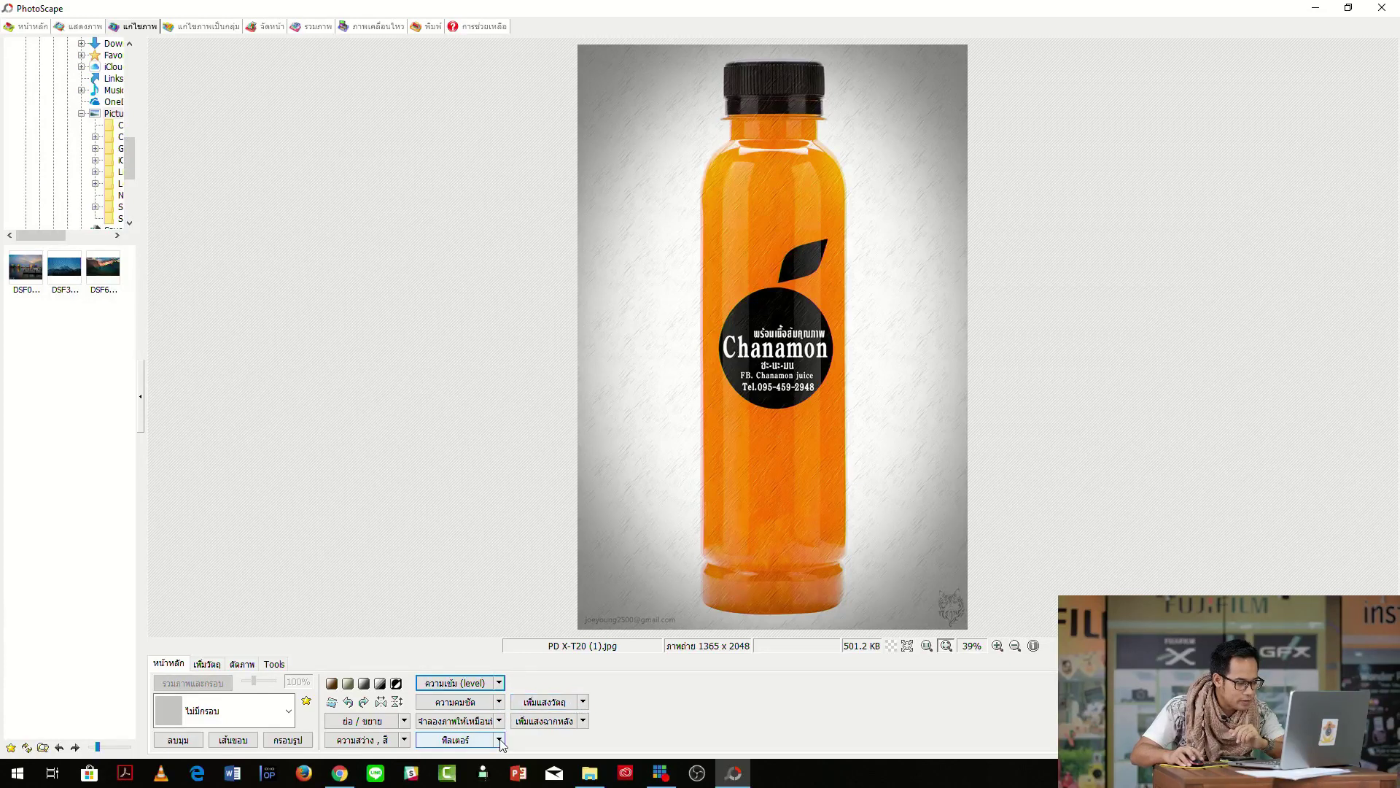
left_click(583, 701)
left_click(619, 668)
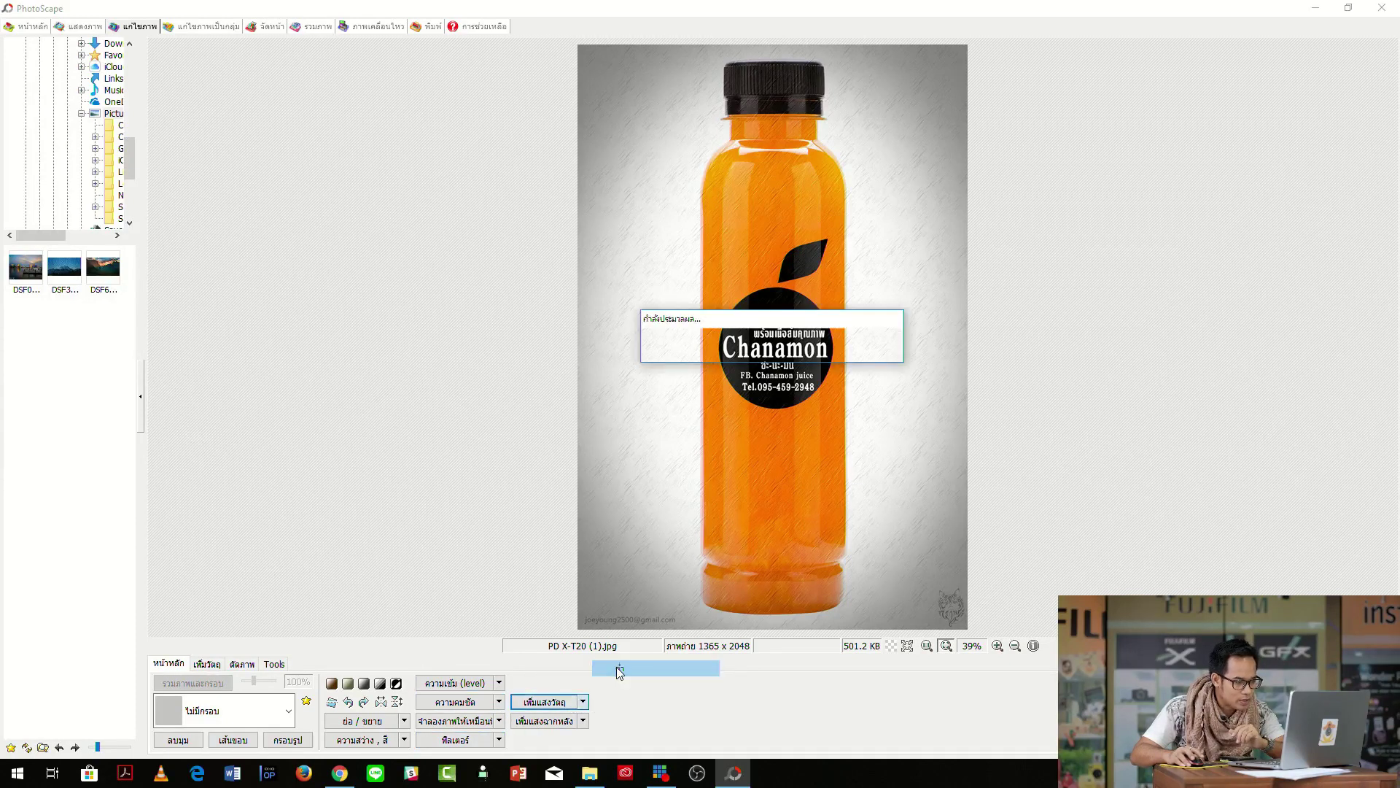
Dismiss the filter list and switch to the Batch Editor.
left_click(499, 740)
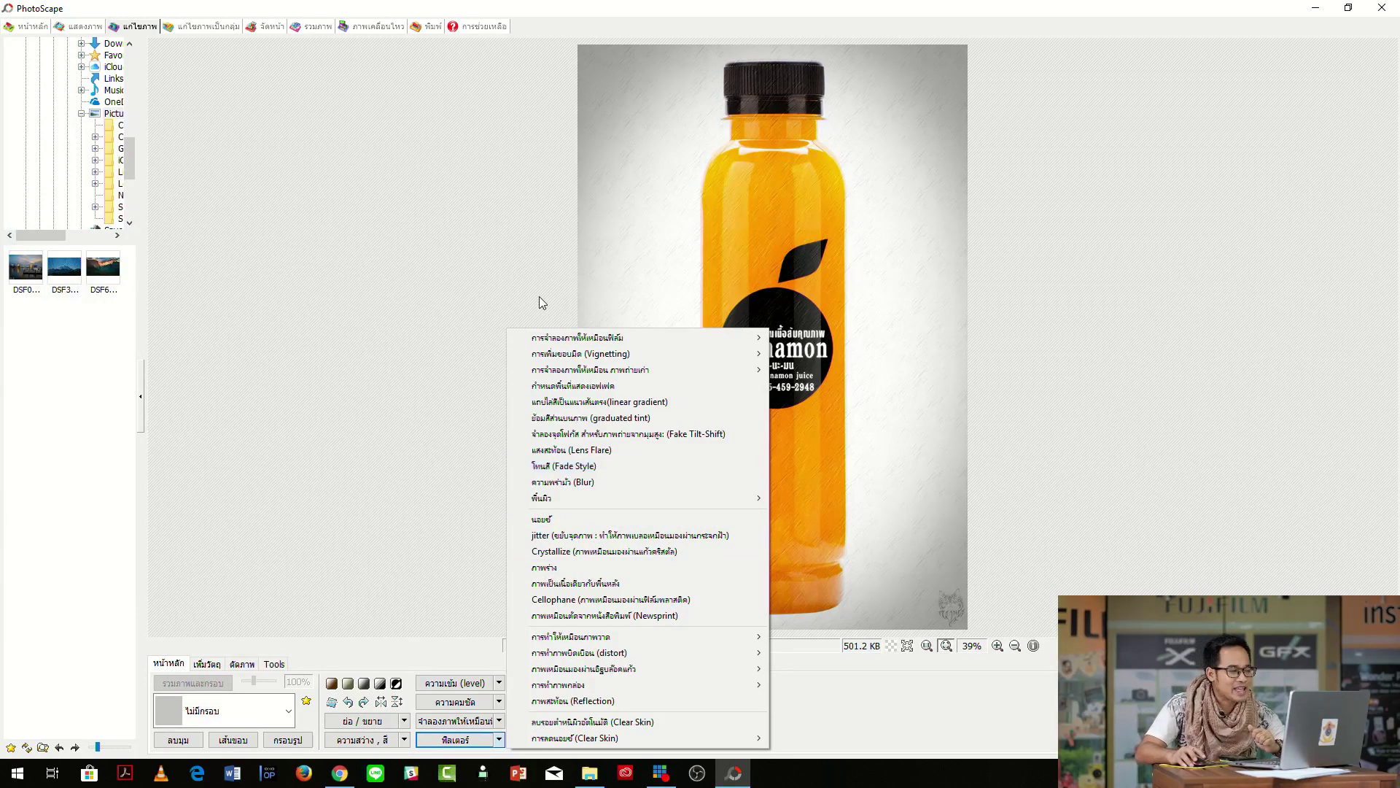
left_click(502, 280)
left_click(234, 31)
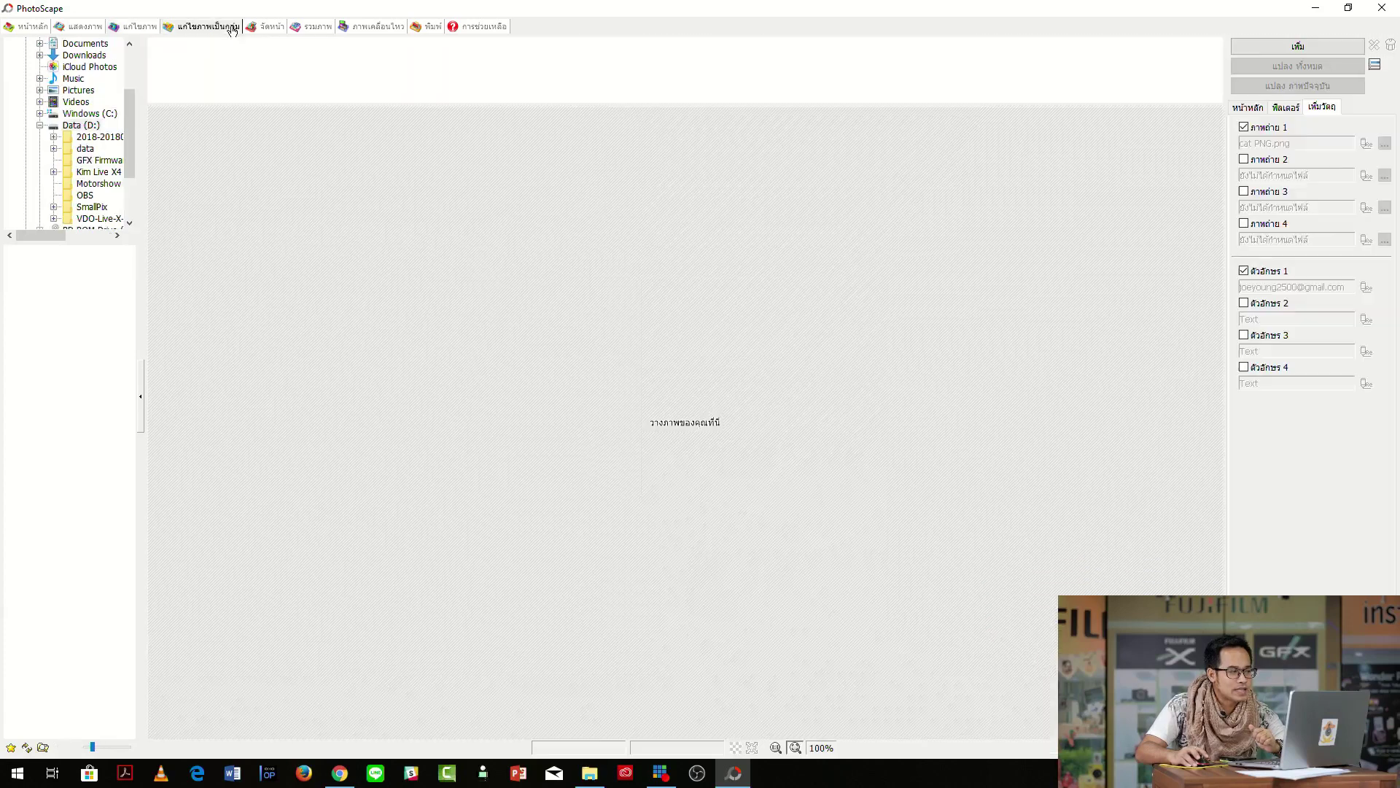
Exit PhotoScape discarding the bottle photo's filter edits, and close the output folder window.
left_click(275, 27)
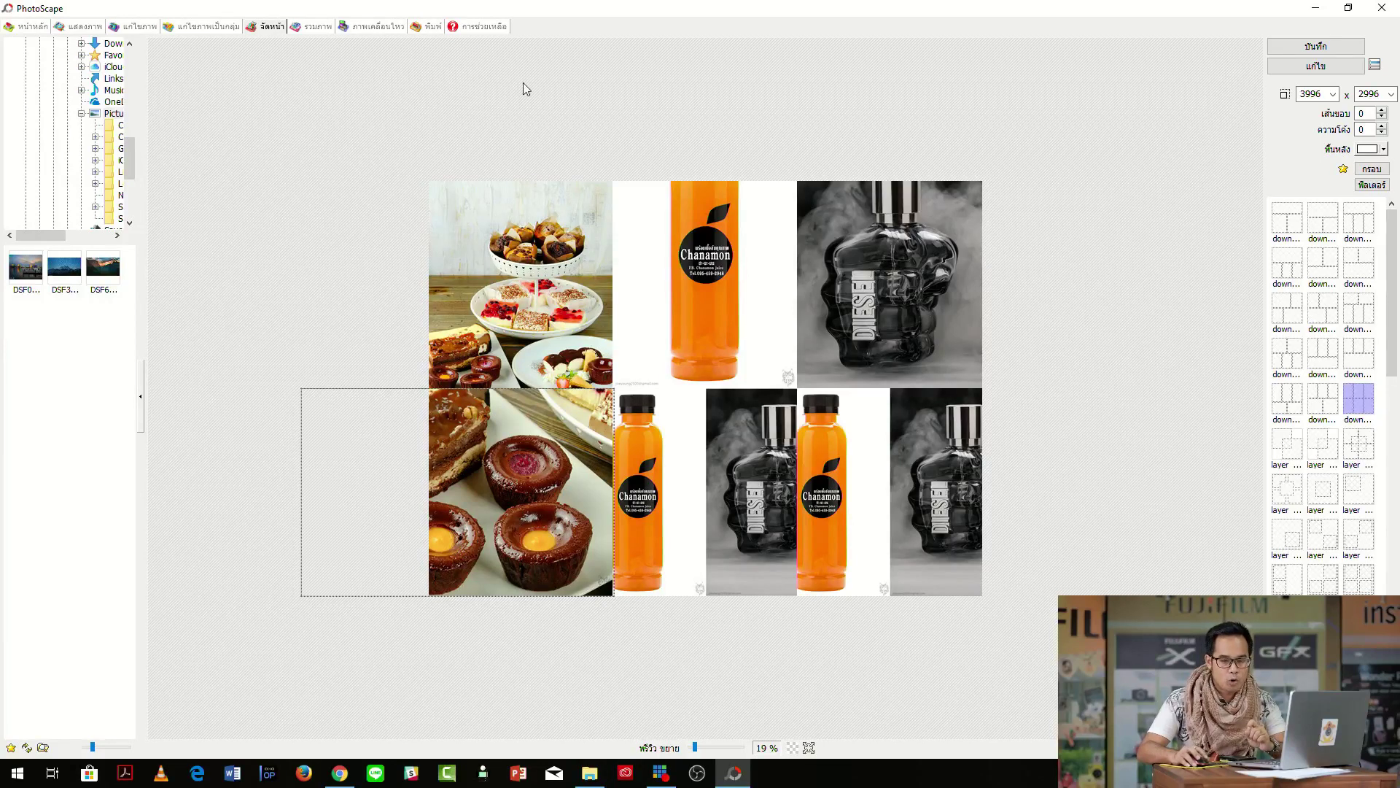
left_click(1382, 9)
left_click(758, 412)
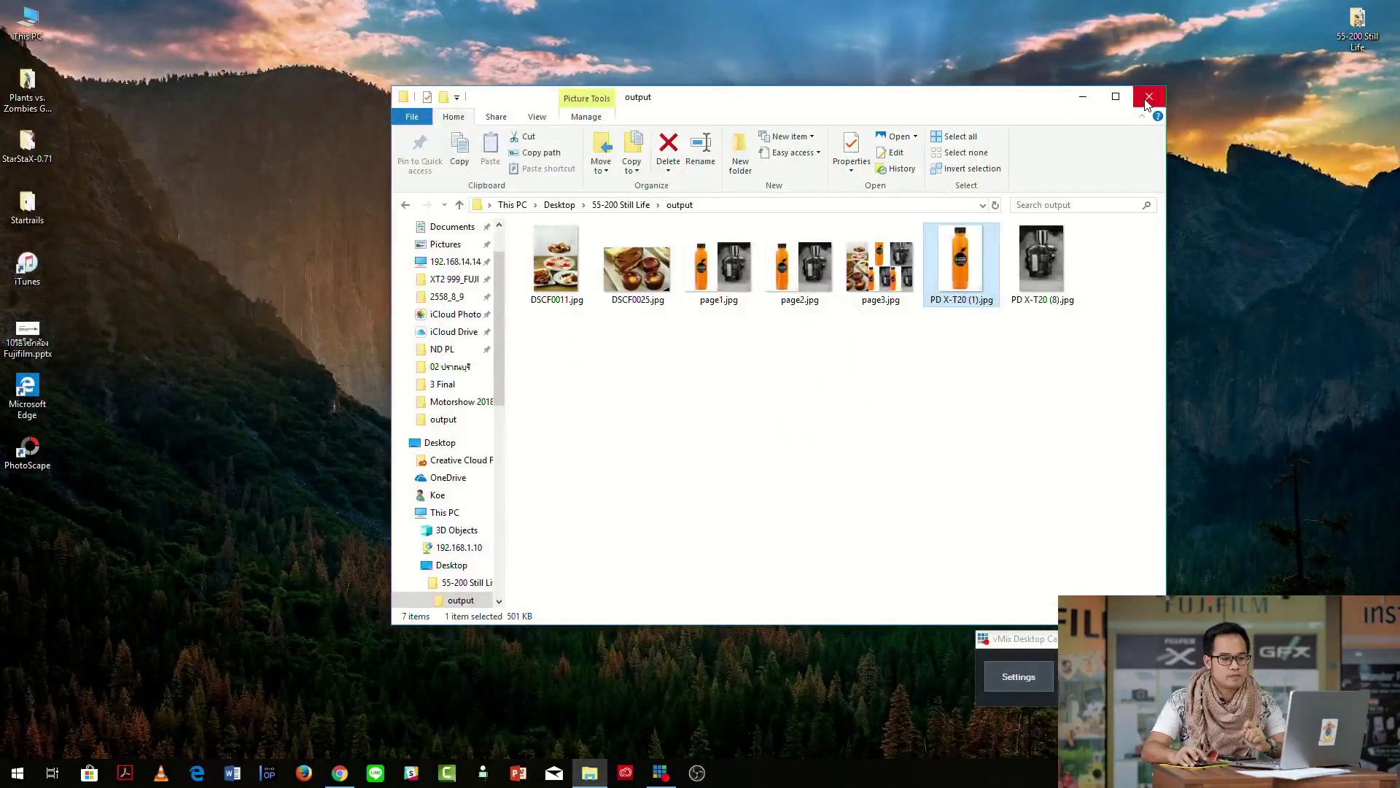
left_click(1148, 97)
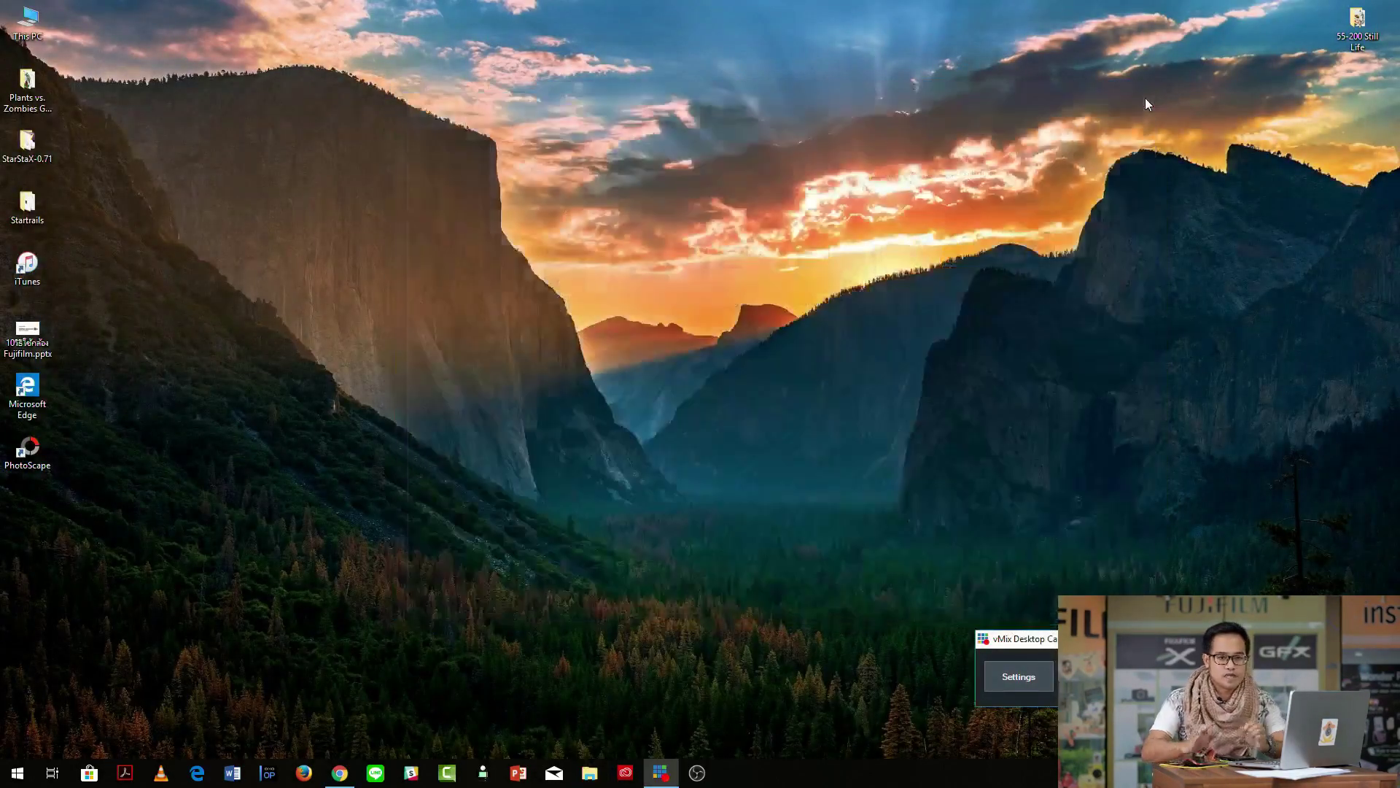